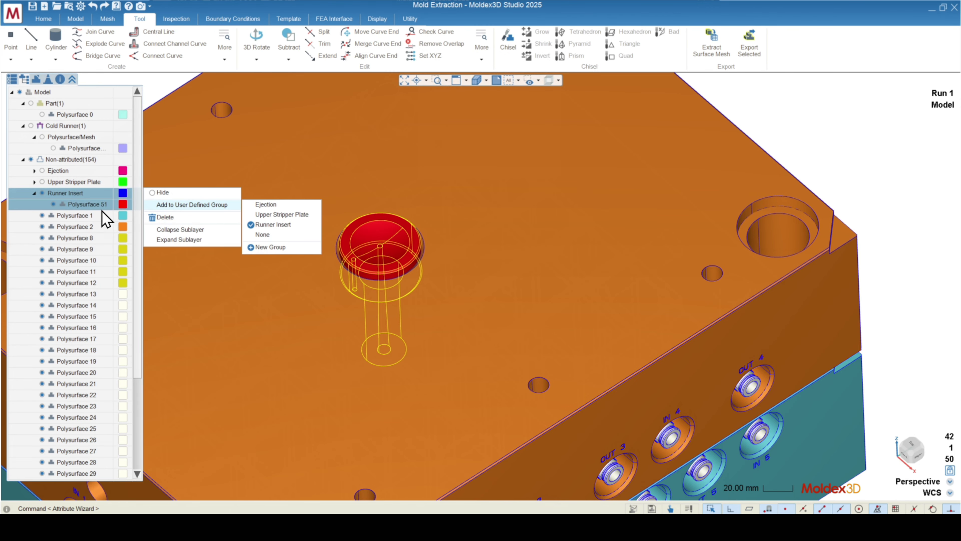
- Give Polysurface 51 the blue colour of its Runner Insert group and hide the Runner Insert group
{"action": "right_click", "coordinate": [103, 207]}
{"action": "left_click", "coordinate": [177, 238]}
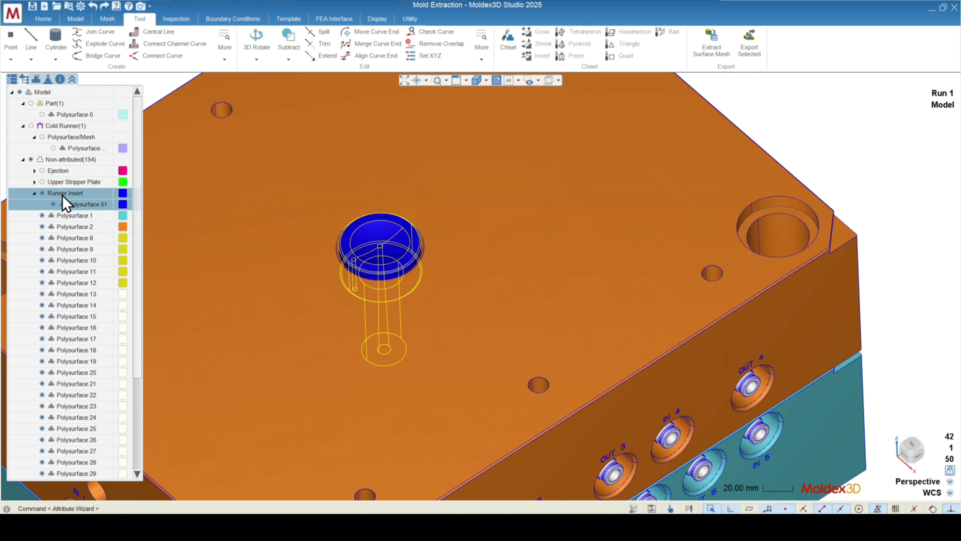
{"action": "left_click", "coordinate": [74, 193]}
{"action": "scroll", "coordinate": [365, 282], "scroll_direction": "down", "scroll_amount": 3}
{"action": "left_click", "coordinate": [43, 193]}
{"action": "middle_click_drag", "start_coordinate": [500, 265], "coordinate": [556, 227]}
{"action": "scroll", "coordinate": [531, 250], "scroll_direction": "down", "scroll_amount": 5}
{"action": "middle_click_drag", "start_coordinate": [443, 325], "coordinate": [444, 273]}
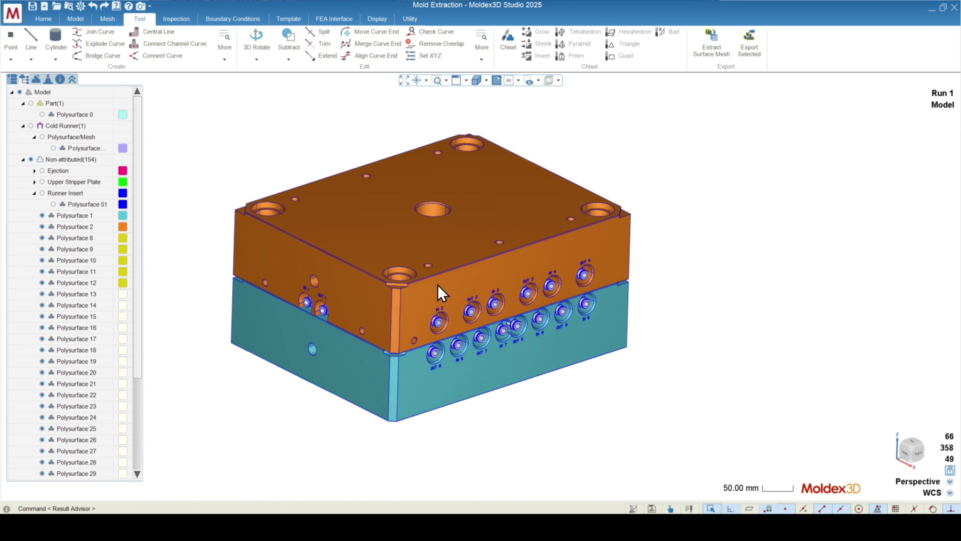
- Examine the orange and teal mold plates, highlighting each one and viewing the cooling ports and hoses from different sides
{"action": "left_click", "coordinate": [447, 276]}
{"action": "middle_click_drag", "start_coordinate": [404, 242], "coordinate": [446, 322]}
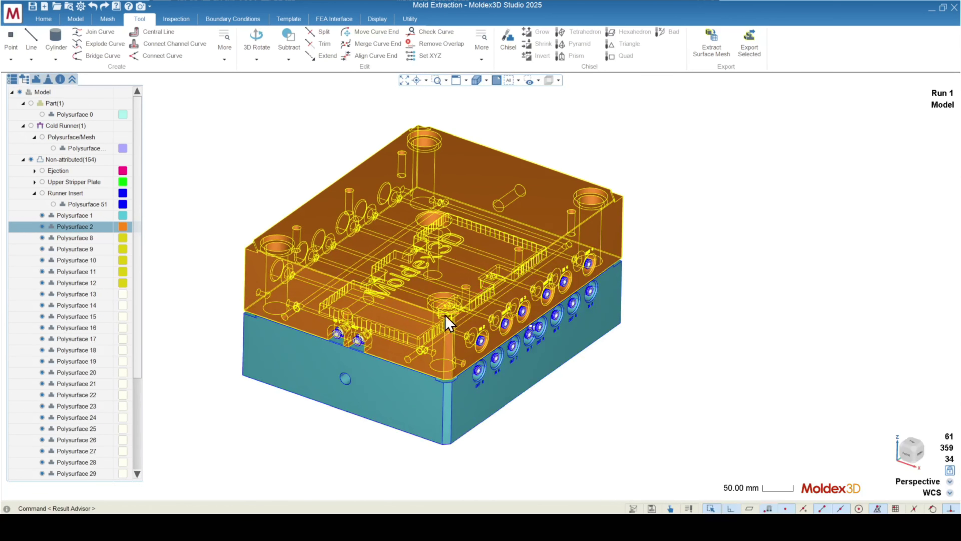
{"action": "middle_click_drag", "start_coordinate": [407, 409], "coordinate": [423, 389]}
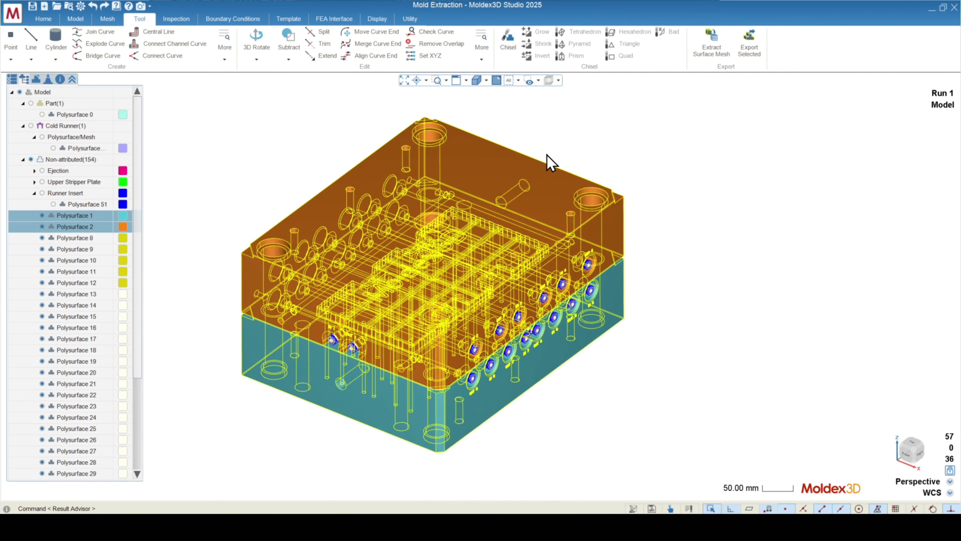
{"action": "left_click", "coordinate": [551, 162]}
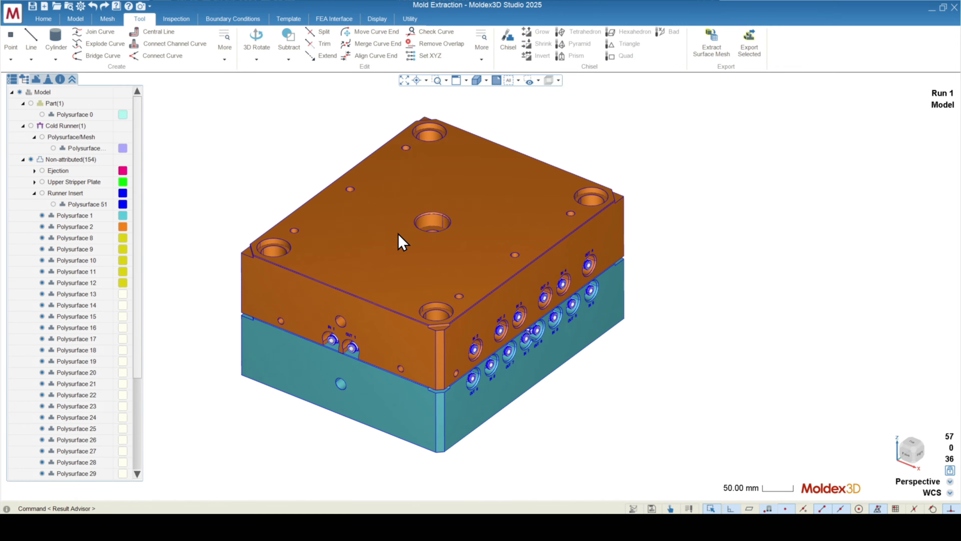
{"action": "middle_click_drag", "start_coordinate": [414, 379], "coordinate": [407, 324]}
{"action": "left_click", "coordinate": [400, 326]}
{"action": "left_click", "coordinate": [399, 418], "text": "ctrl"}
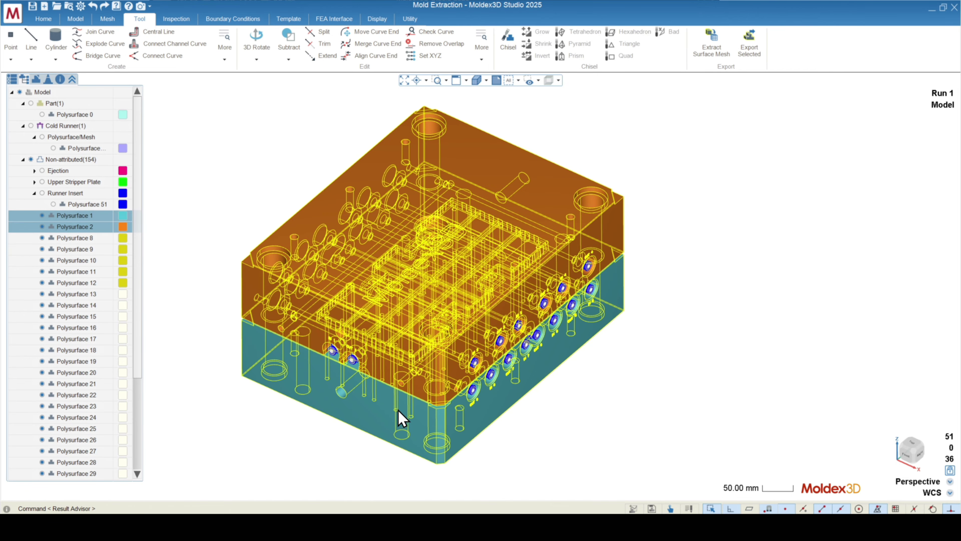
{"action": "middle_click_drag", "start_coordinate": [399, 419], "coordinate": [404, 357]}
{"action": "left_click", "coordinate": [560, 152]}
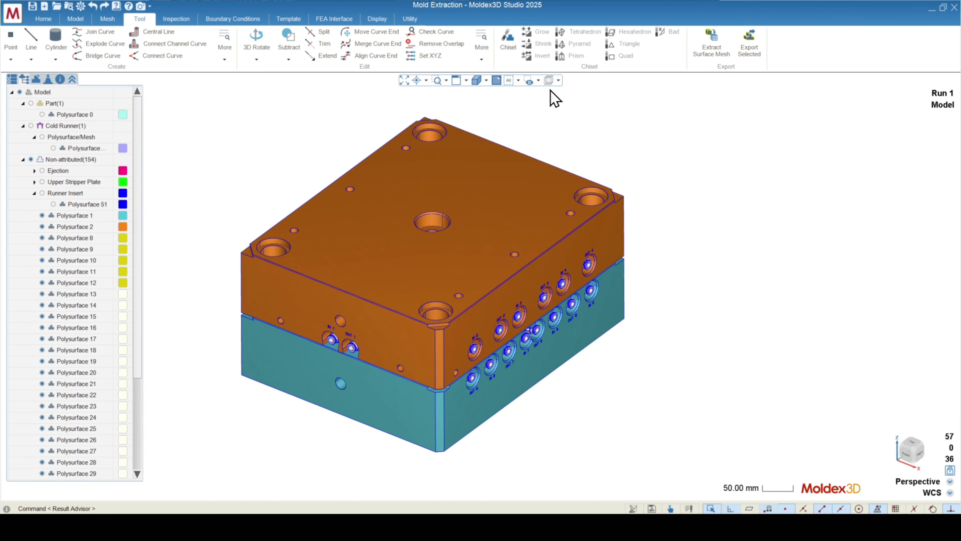
{"action": "scroll", "coordinate": [477, 345], "scroll_direction": "up", "scroll_amount": 5}
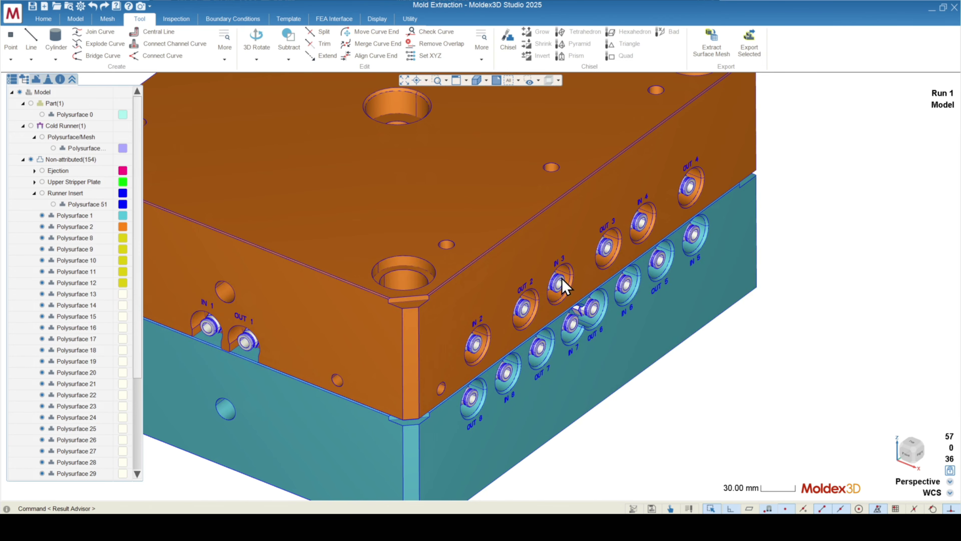
{"action": "middle_click_drag", "start_coordinate": [564, 286], "coordinate": [687, 362]}
{"action": "scroll", "coordinate": [686, 315], "scroll_direction": "down", "scroll_amount": 5}
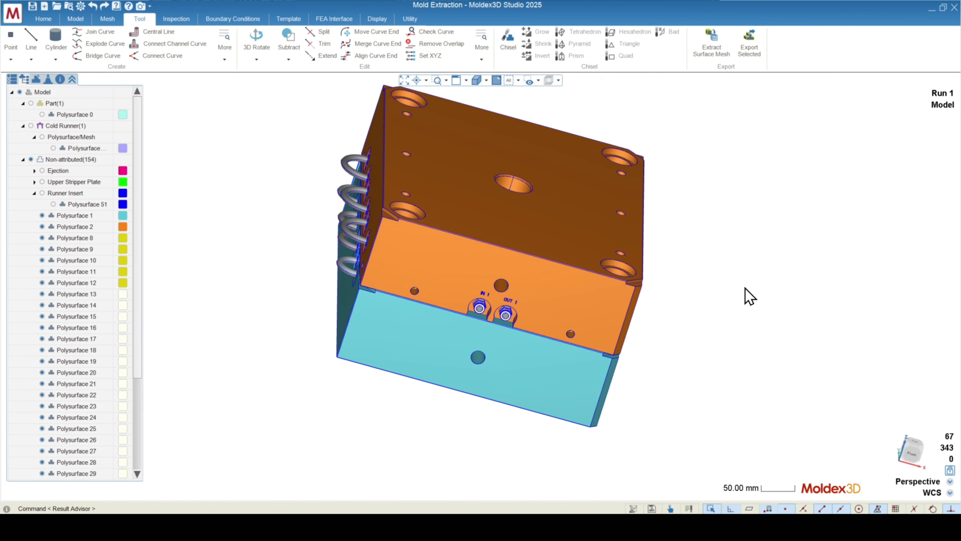
- Select the orange and teal plates, Polysurface 2 and Polysurface 1, and display them as transparent
{"action": "middle_click_drag", "start_coordinate": [745, 295], "coordinate": [631, 373]}
{"action": "middle_click_drag", "start_coordinate": [609, 336], "coordinate": [413, 246]}
{"action": "left_click", "coordinate": [408, 248]}
{"action": "left_click", "coordinate": [428, 396], "text": "ctrl"}
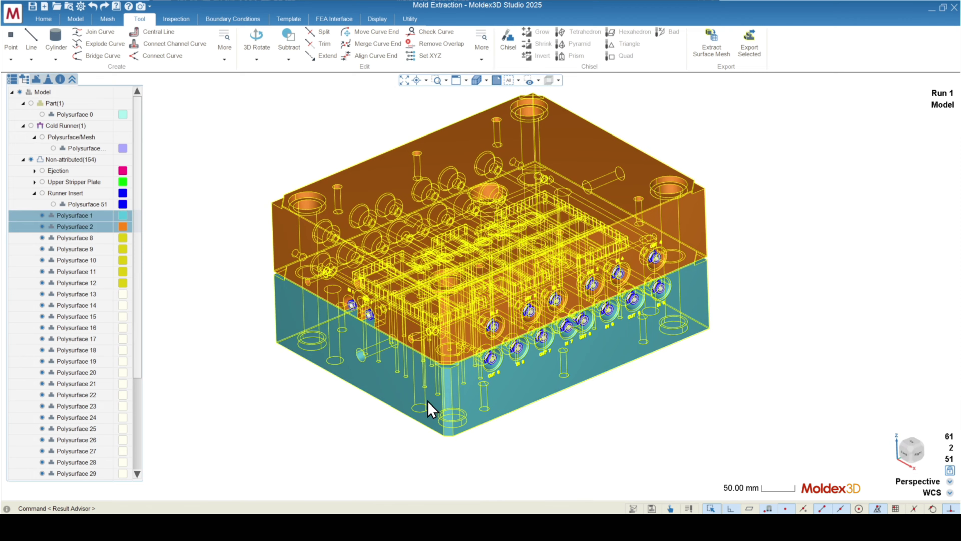
{"action": "middle_click_drag", "start_coordinate": [429, 408], "coordinate": [431, 366]}
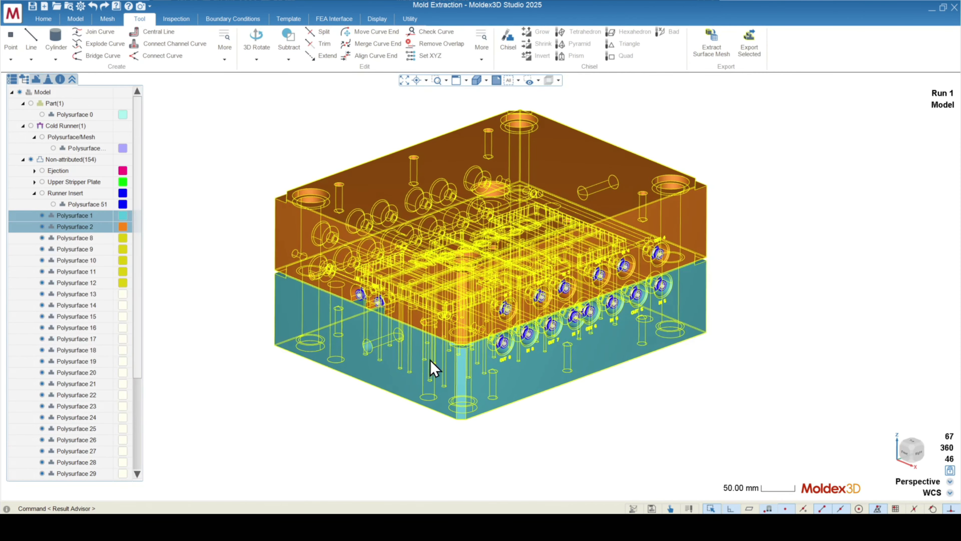
{"action": "left_click", "coordinate": [548, 80]}
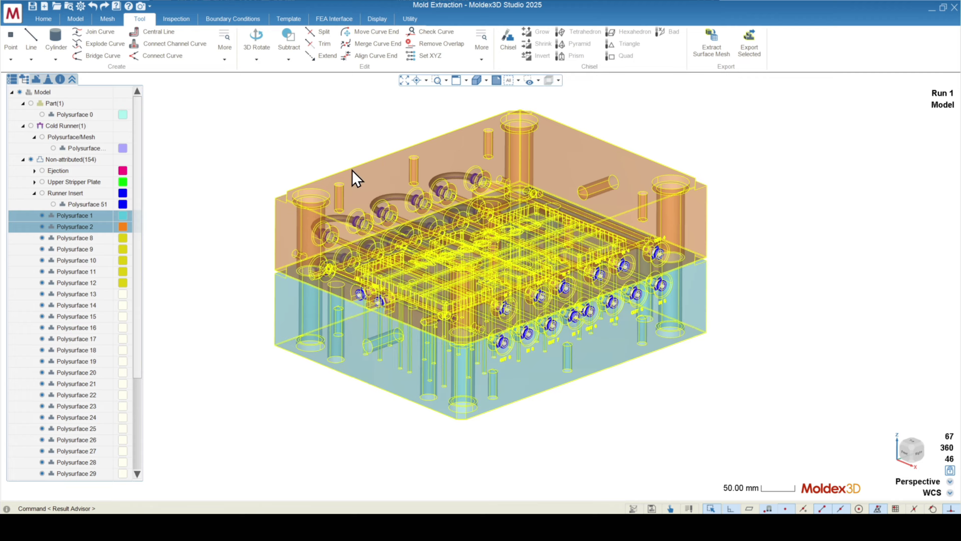
- Examine the internal cooling channels, hoses, plugs and IN/OUT fittings inside the transparent mold plates
{"action": "middle_click_drag", "start_coordinate": [354, 176], "coordinate": [516, 298]}
{"action": "scroll", "coordinate": [567, 327], "scroll_direction": "up", "scroll_amount": 2}
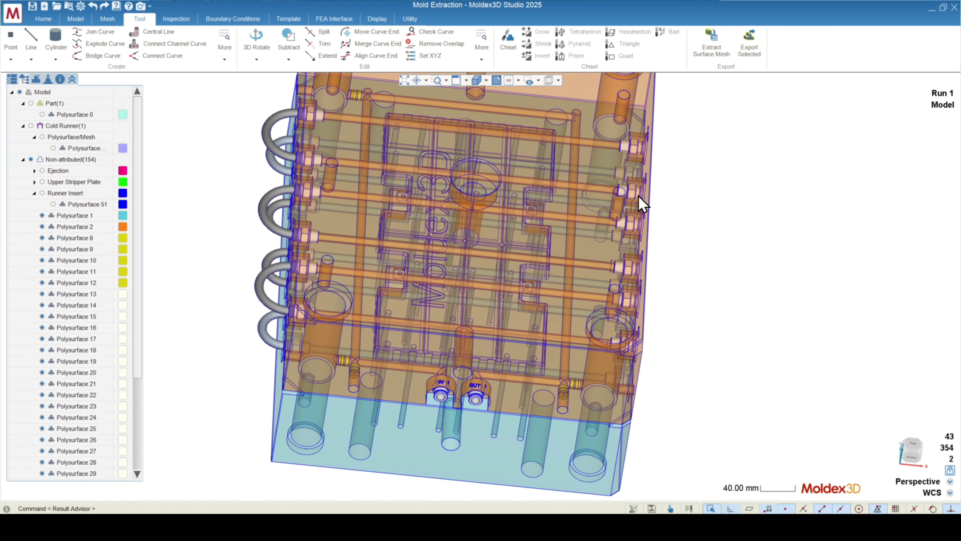
{"action": "middle_click_drag", "start_coordinate": [638, 196], "coordinate": [670, 207]}
{"action": "scroll", "coordinate": [669, 206], "scroll_direction": "up", "scroll_amount": 3}
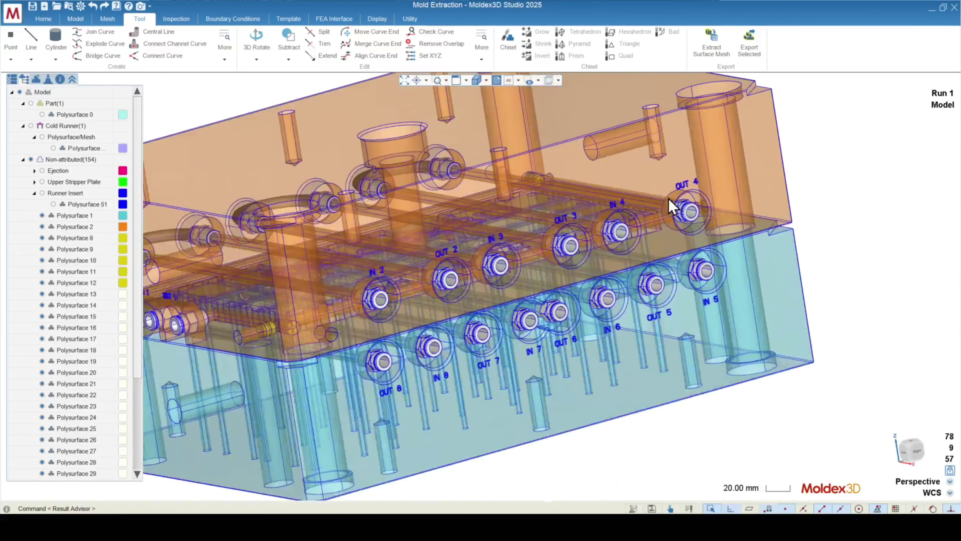
{"action": "scroll", "coordinate": [670, 206], "scroll_direction": "up", "scroll_amount": 3}
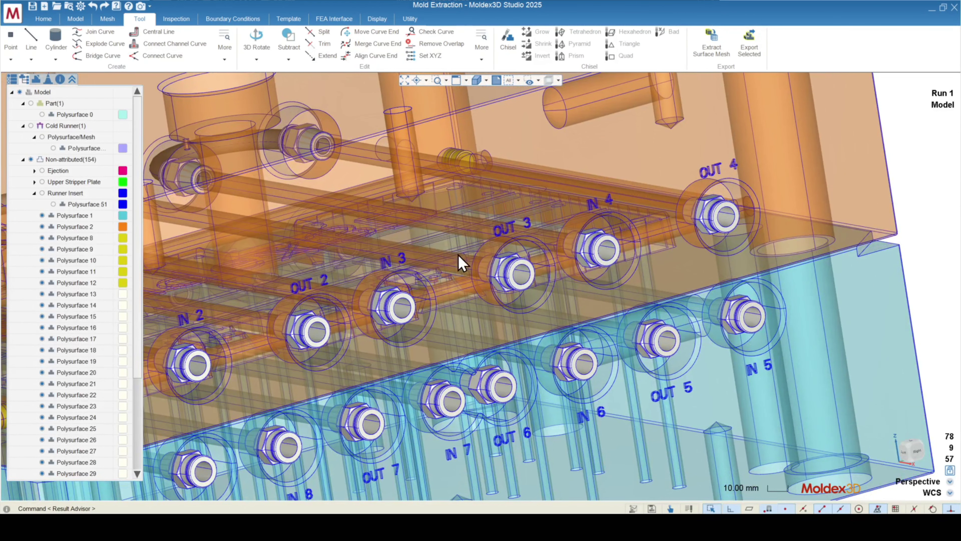
{"action": "scroll", "coordinate": [245, 309], "scroll_direction": "down", "scroll_amount": 3}
{"action": "middle_click_drag", "start_coordinate": [245, 308], "coordinate": [650, 386]}
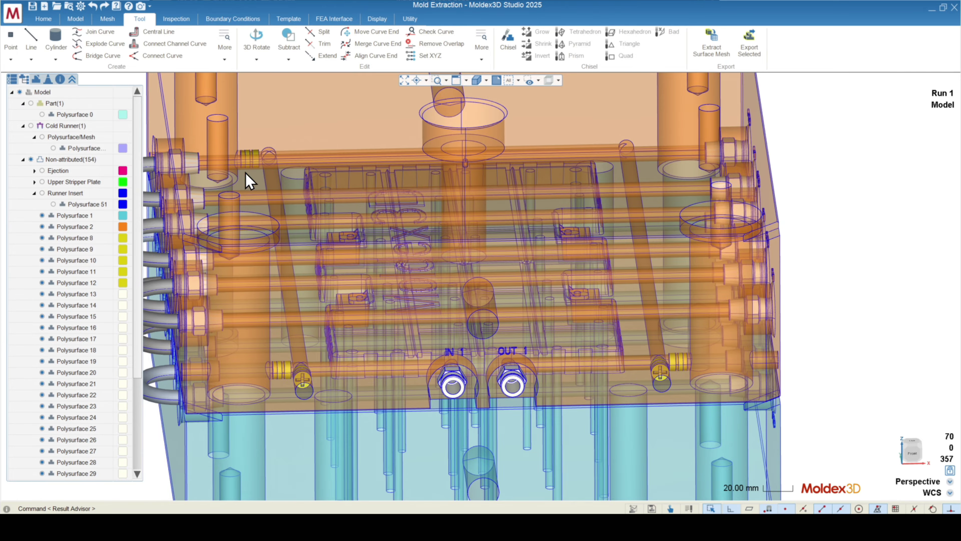
{"action": "middle_click_drag", "start_coordinate": [480, 405], "coordinate": [445, 327]}
{"action": "middle_click_drag", "start_coordinate": [426, 248], "coordinate": [457, 392]}
{"action": "scroll", "coordinate": [493, 344], "scroll_direction": "up", "scroll_amount": 5}
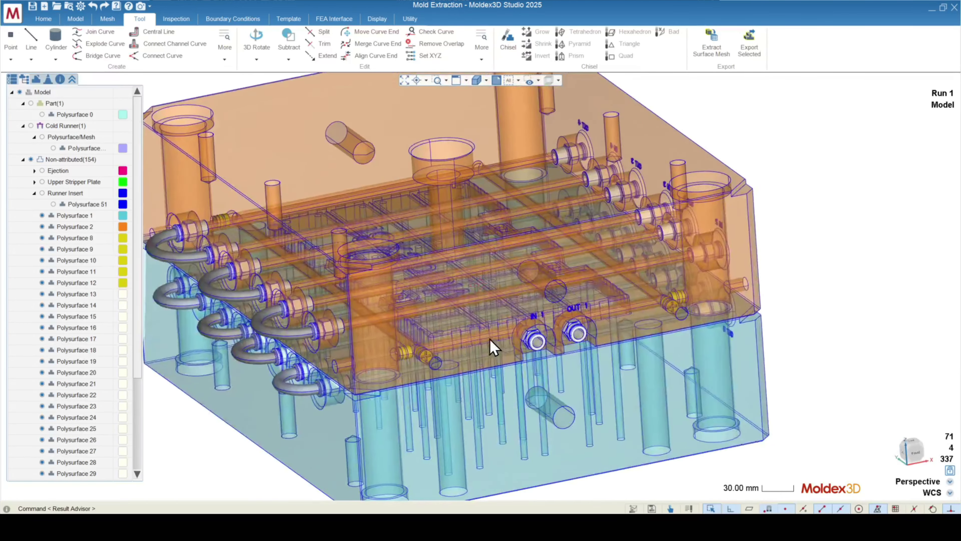
{"action": "scroll", "coordinate": [530, 344], "scroll_direction": "up", "scroll_amount": 1}
{"action": "scroll", "coordinate": [720, 327], "scroll_direction": "down", "scroll_amount": 4}
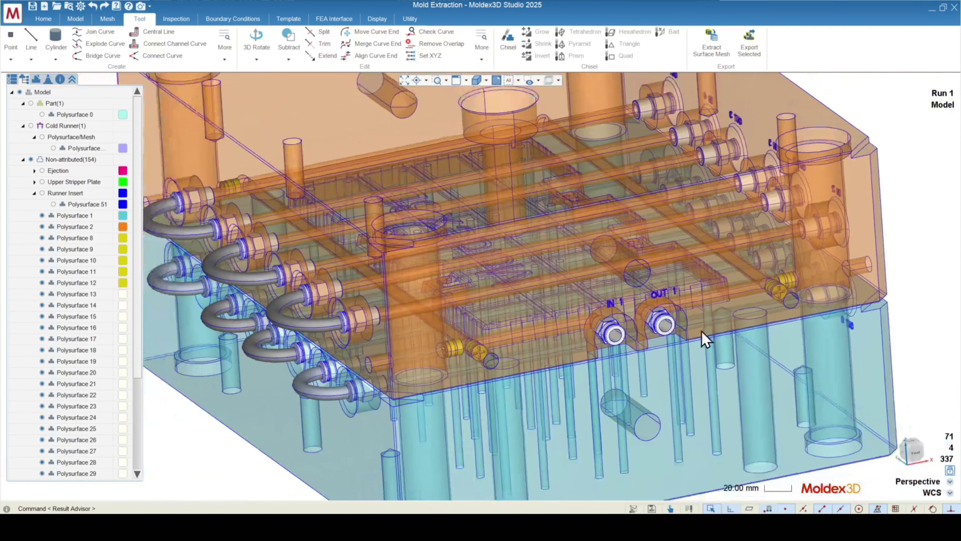
{"action": "middle_click_drag", "start_coordinate": [532, 366], "coordinate": [526, 321]}
{"action": "scroll", "coordinate": [523, 322], "scroll_direction": "up", "scroll_amount": 3}
{"action": "scroll", "coordinate": [487, 317], "scroll_direction": "up", "scroll_amount": 9}
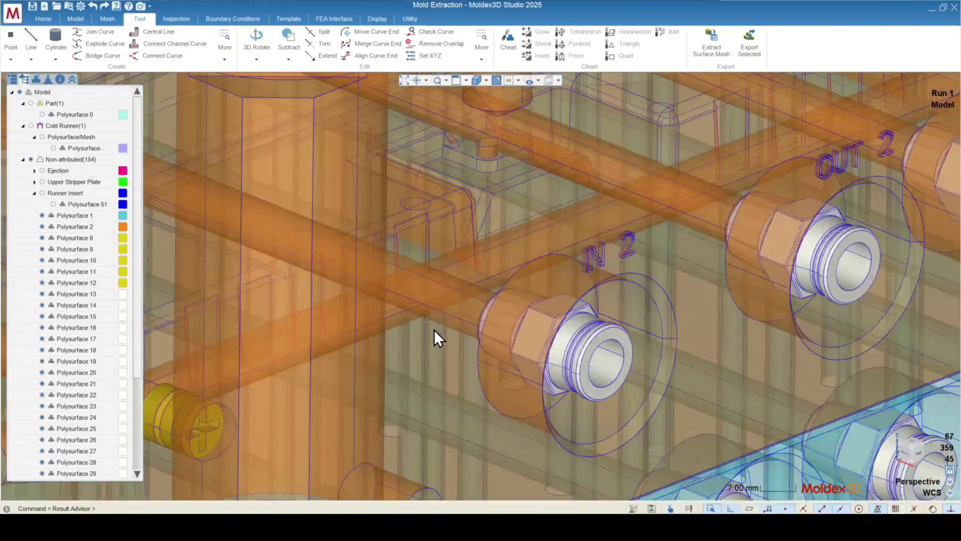
- Highlight Polysurface 2 beside the IN 2 port, examine its channel walls and fitting seats, and clear the selection
{"action": "left_click", "coordinate": [434, 329]}
{"action": "middle_click_drag", "start_coordinate": [434, 329], "coordinate": [674, 363]}
{"action": "scroll", "coordinate": [568, 305], "scroll_direction": "down", "scroll_amount": 4}
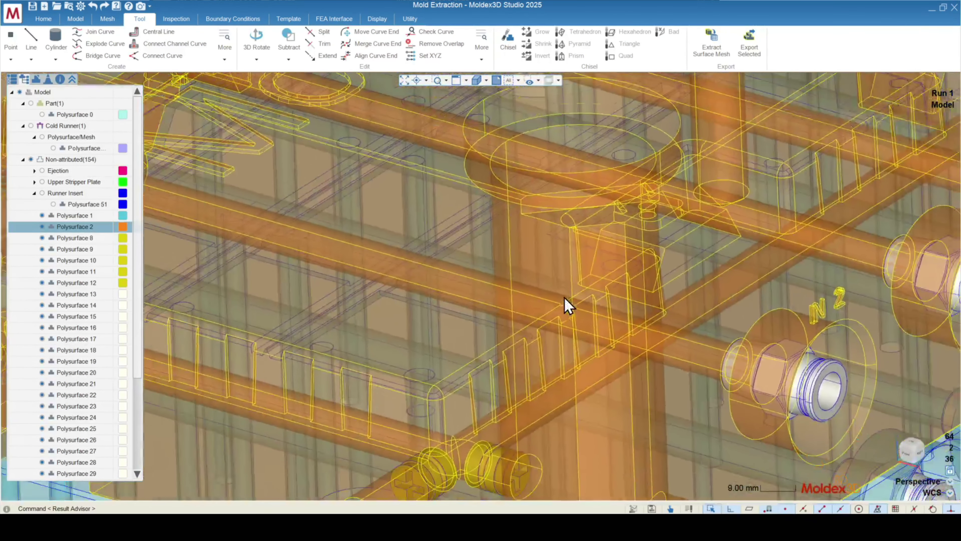
{"action": "scroll", "coordinate": [719, 354], "scroll_direction": "up", "scroll_amount": 1}
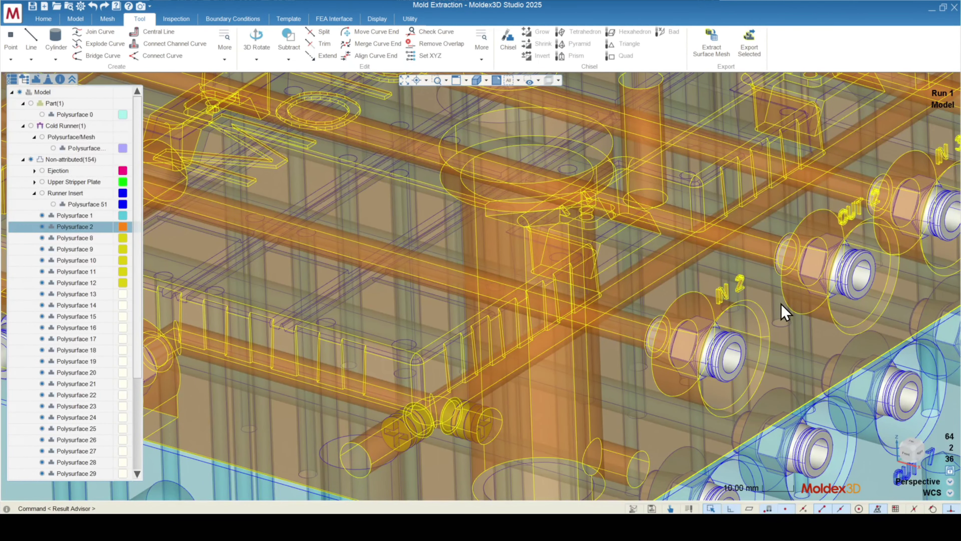
{"action": "scroll", "coordinate": [621, 315], "scroll_direction": "down", "scroll_amount": 3}
{"action": "middle_click_drag", "start_coordinate": [731, 404], "coordinate": [591, 330]}
{"action": "scroll", "coordinate": [713, 368], "scroll_direction": "down", "scroll_amount": 2}
{"action": "scroll", "coordinate": [626, 333], "scroll_direction": "down", "scroll_amount": 3}
{"action": "key", "text": "Escape"}
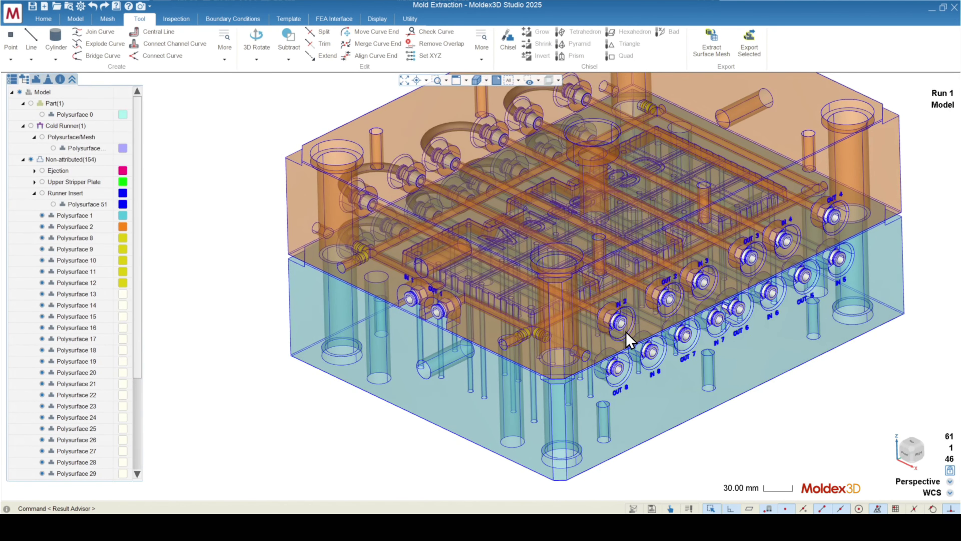
- Check which bodies form the cooling line at IN 2 by picking its channel in Polysurface 2 and its fitting
{"action": "scroll", "coordinate": [624, 328], "scroll_direction": "up", "scroll_amount": 4}
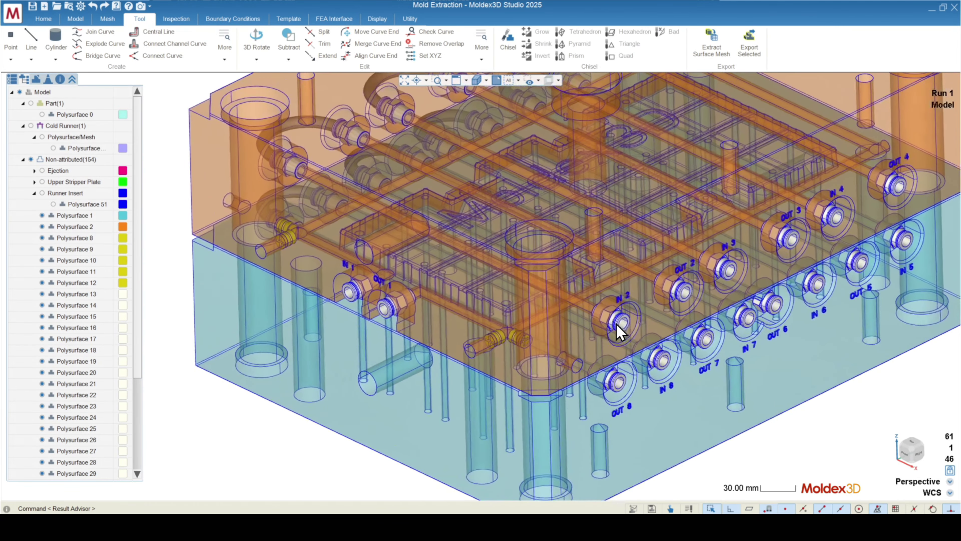
{"action": "scroll", "coordinate": [617, 324], "scroll_direction": "up", "scroll_amount": 5}
{"action": "middle_click_drag", "start_coordinate": [616, 324], "coordinate": [645, 312]}
{"action": "left_click", "coordinate": [585, 294]}
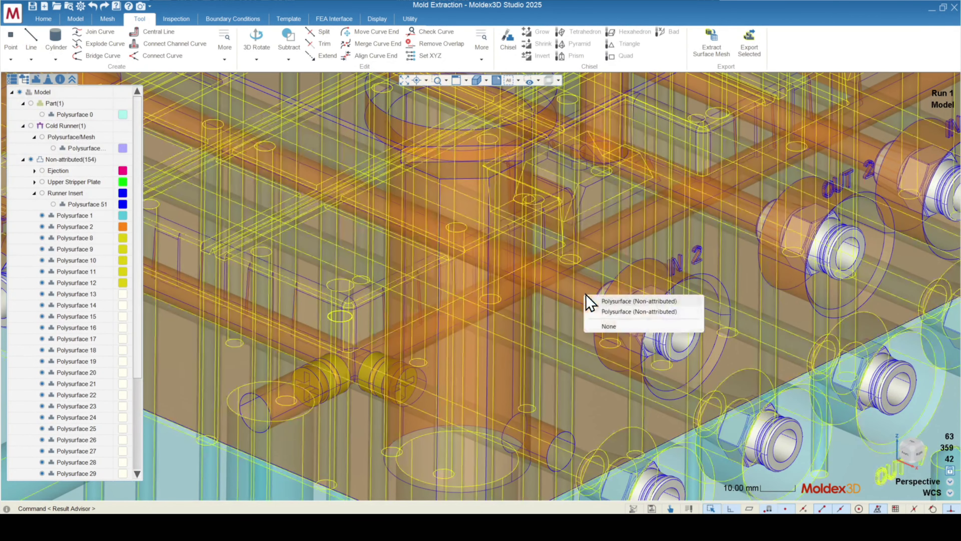
{"action": "left_click", "coordinate": [604, 309]}
{"action": "middle_click_drag", "start_coordinate": [565, 297], "coordinate": [596, 304]}
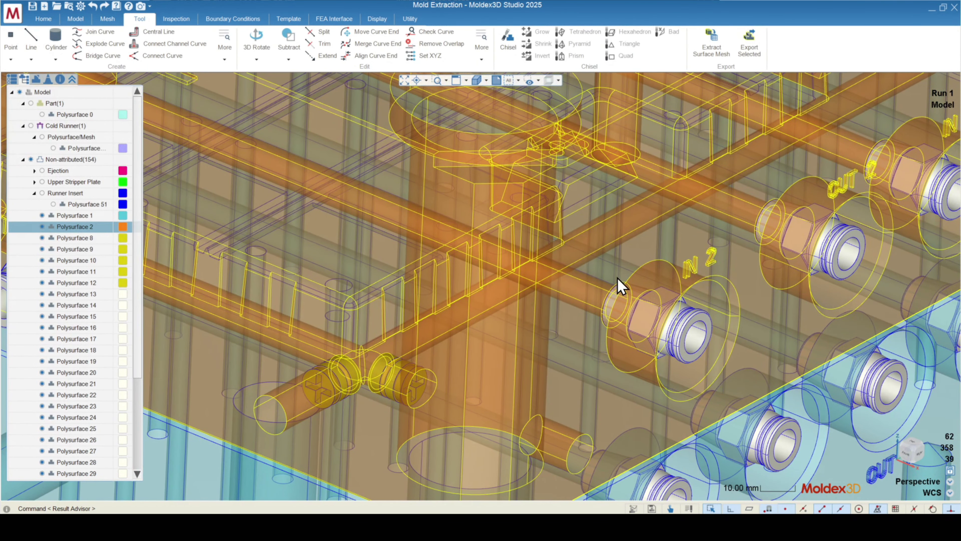
{"action": "left_click", "coordinate": [692, 341]}
{"action": "middle_click_drag", "start_coordinate": [704, 343], "coordinate": [605, 322]}
{"action": "left_click", "coordinate": [533, 287]}
{"action": "scroll", "coordinate": [533, 287], "scroll_direction": "down", "scroll_amount": 10}
{"action": "left_click", "coordinate": [721, 434]}
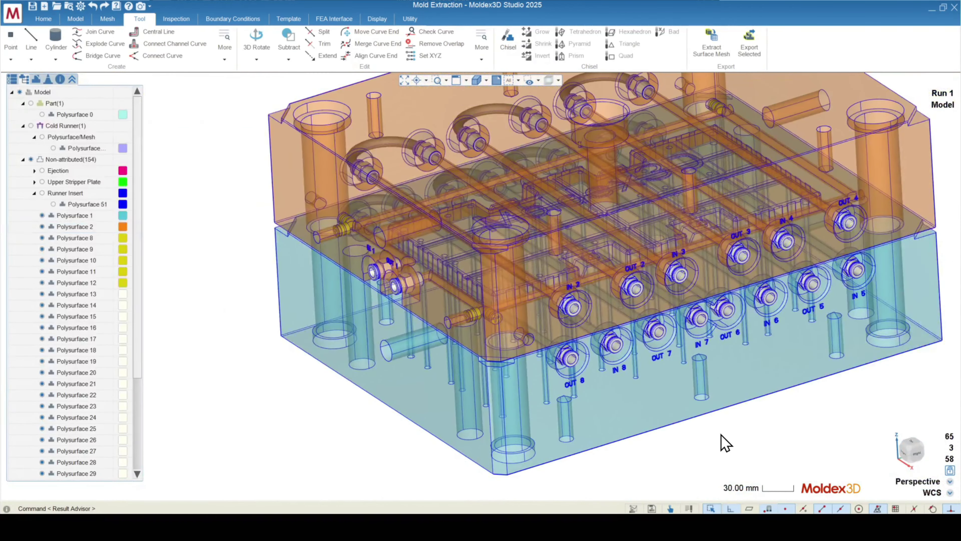
- Select all the fittings along the mold side with the IN 2 to OUT 8 ports using a selection window
{"action": "middle_click_drag", "start_coordinate": [721, 435], "coordinate": [464, 428]}
{"action": "scroll", "coordinate": [440, 266], "scroll_direction": "down", "scroll_amount": 3}
{"action": "left_click_drag", "start_coordinate": [361, 436], "coordinate": [719, 349]}
{"action": "middle_click_drag", "start_coordinate": [717, 359], "coordinate": [530, 197]}
{"action": "scroll", "coordinate": [492, 228], "scroll_direction": "up", "scroll_amount": 2}
{"action": "middle_click_drag", "start_coordinate": [403, 127], "coordinate": [425, 189]}
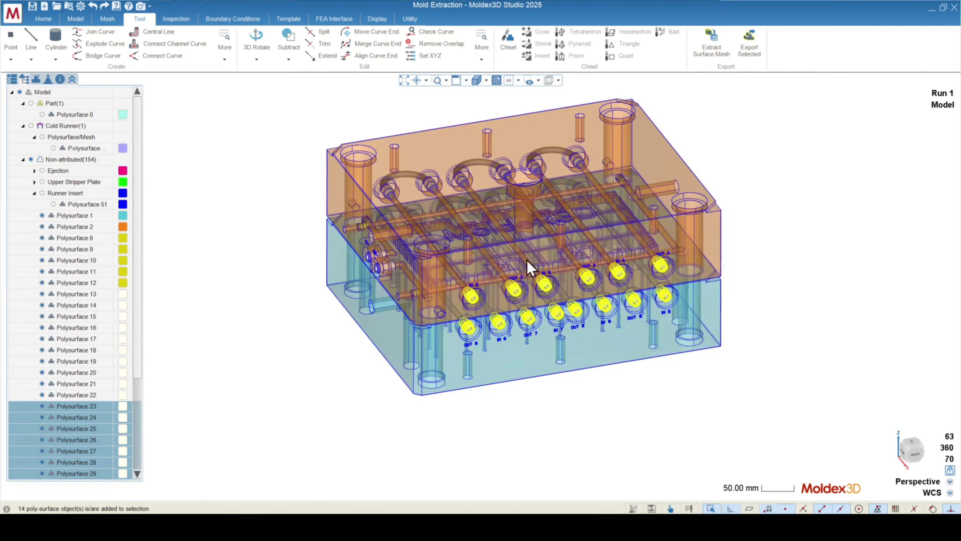
{"action": "scroll", "coordinate": [586, 306], "scroll_direction": "up", "scroll_amount": 4}
{"action": "middle_click_drag", "start_coordinate": [586, 306], "coordinate": [481, 343]}
{"action": "scroll", "coordinate": [489, 245], "scroll_direction": "down", "scroll_amount": 4}
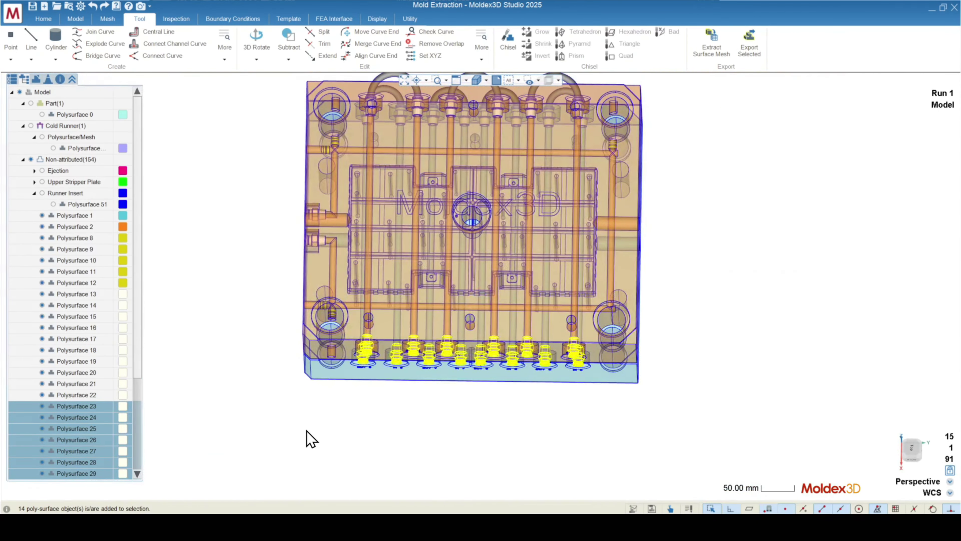
{"action": "left_click_drag", "start_coordinate": [306, 429], "coordinate": [606, 322]}
{"action": "middle_click_drag", "start_coordinate": [438, 362], "coordinate": [446, 295]}
{"action": "scroll", "coordinate": [438, 311], "scroll_direction": "up", "scroll_amount": 6}
{"action": "scroll", "coordinate": [371, 247], "scroll_direction": "down", "scroll_amount": 4}
{"action": "middle_click_drag", "start_coordinate": [395, 261], "coordinate": [333, 197]}
- Run the Extract Channel Wizard on the selected fittings and pick the inner bores of the IN 2, OUT 2 and IN 3 fittings
{"action": "left_click", "coordinate": [224, 56]}
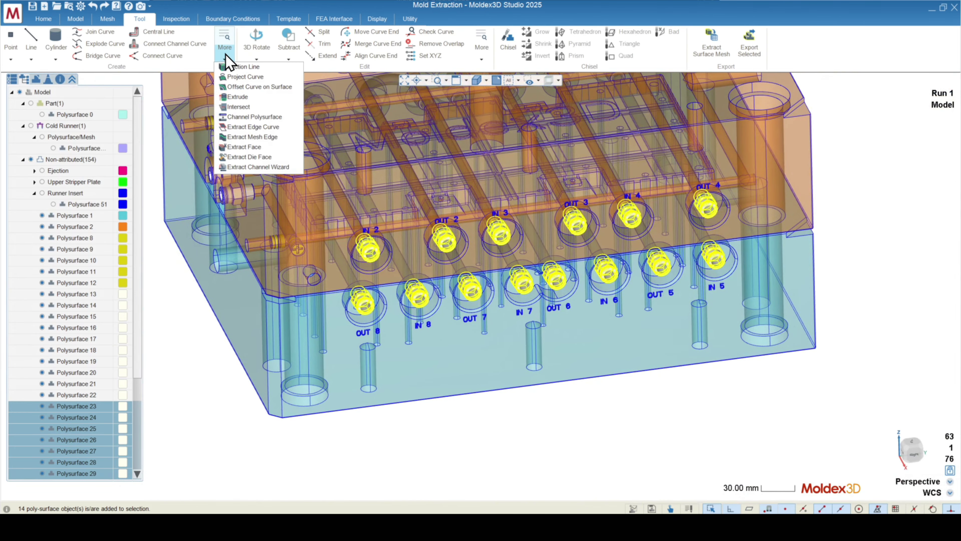
{"action": "left_click", "coordinate": [250, 167]}
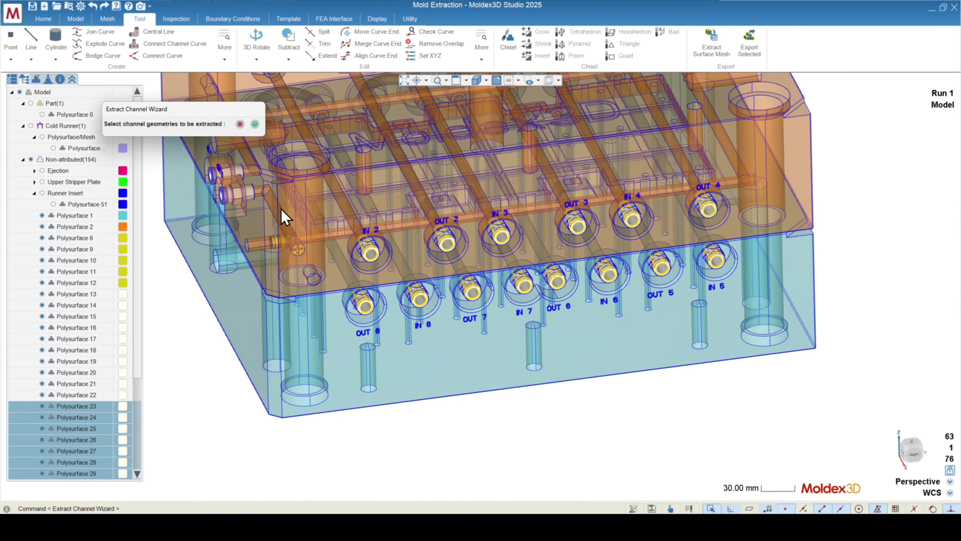
{"action": "scroll", "coordinate": [345, 244], "scroll_direction": "up", "scroll_amount": 3}
{"action": "scroll", "coordinate": [436, 269], "scroll_direction": "up", "scroll_amount": 5}
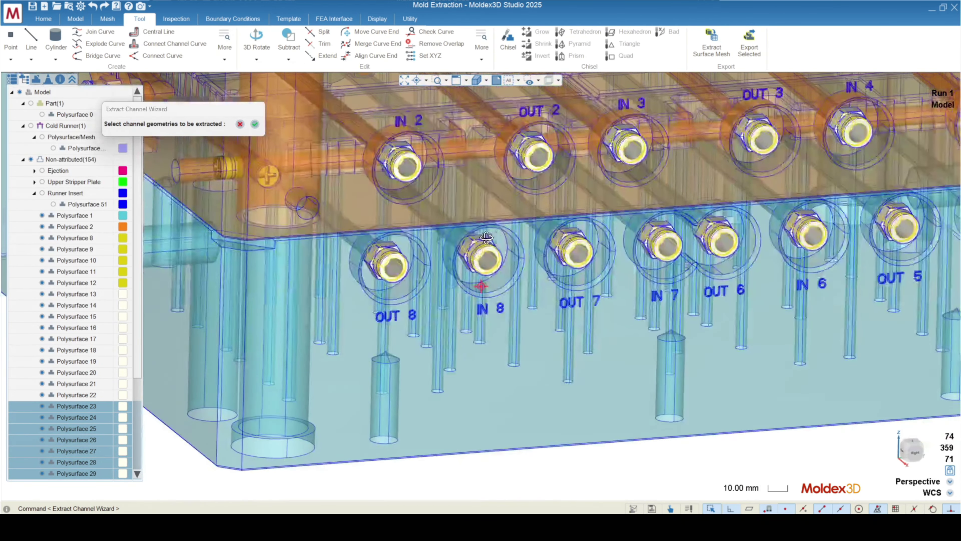
{"action": "scroll", "coordinate": [314, 148], "scroll_direction": "up", "scroll_amount": 4}
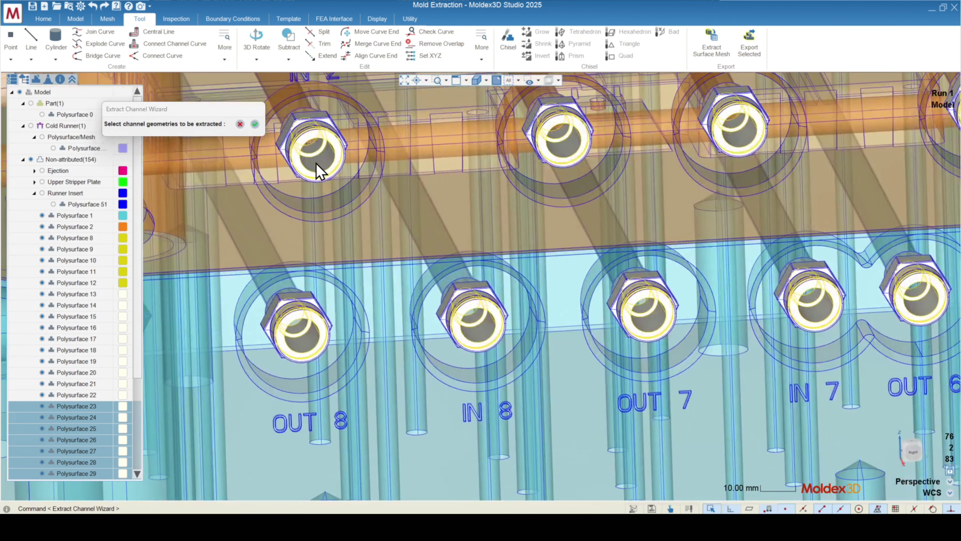
{"action": "left_click", "coordinate": [318, 159]}
{"action": "left_click", "coordinate": [569, 157]}
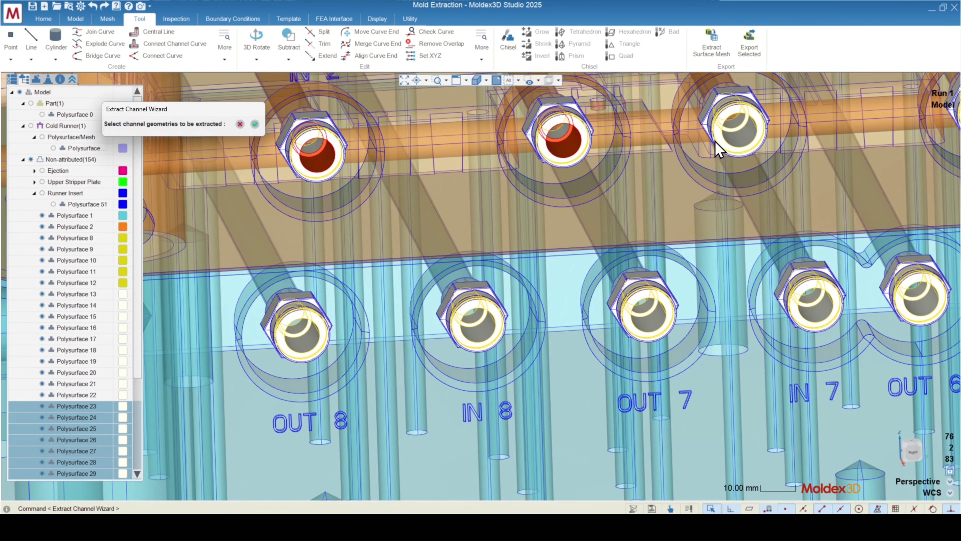
{"action": "left_click", "coordinate": [743, 144]}
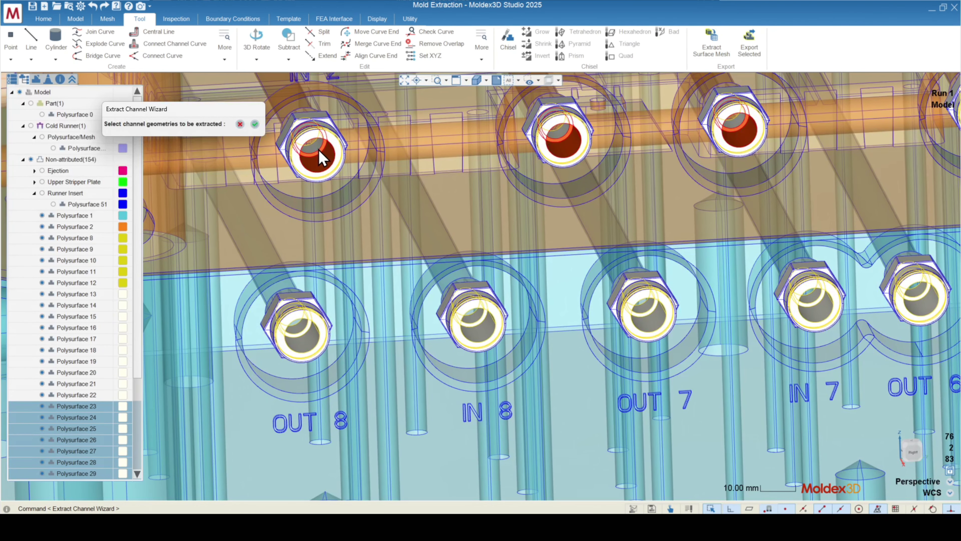
- Inspect the picked bore faces inside the IN 2, OUT 2 and IN 3 fittings
{"action": "scroll", "coordinate": [318, 154], "scroll_direction": "up", "scroll_amount": 5}
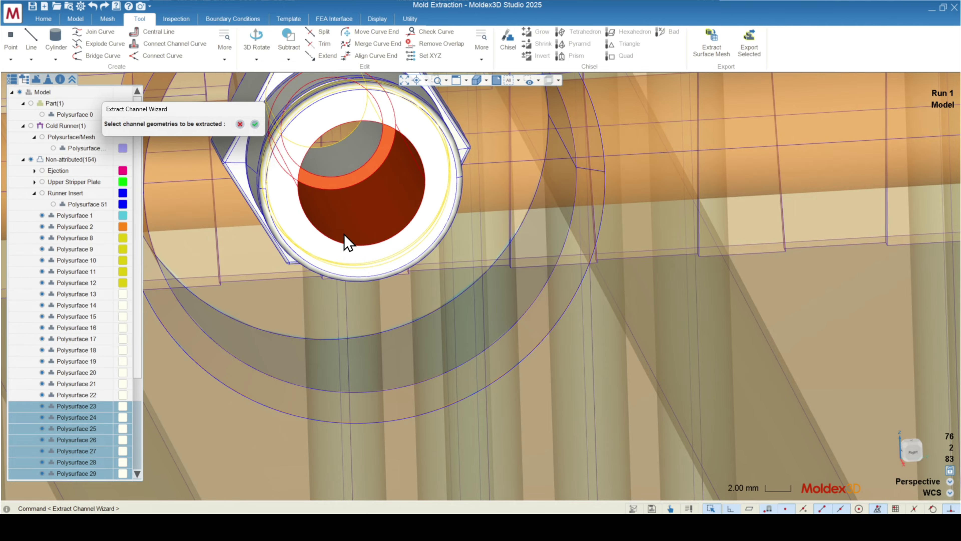
{"action": "scroll", "coordinate": [367, 189], "scroll_direction": "down", "scroll_amount": 4}
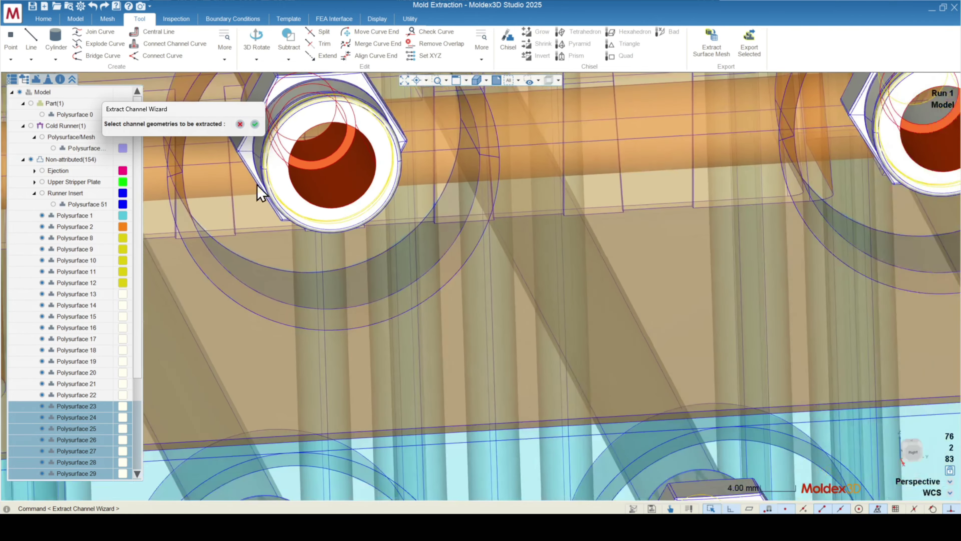
{"action": "scroll", "coordinate": [751, 156], "scroll_direction": "up", "scroll_amount": 2}
{"action": "scroll", "coordinate": [735, 154], "scroll_direction": "up", "scroll_amount": 1}
{"action": "scroll", "coordinate": [326, 224], "scroll_direction": "down", "scroll_amount": 4}
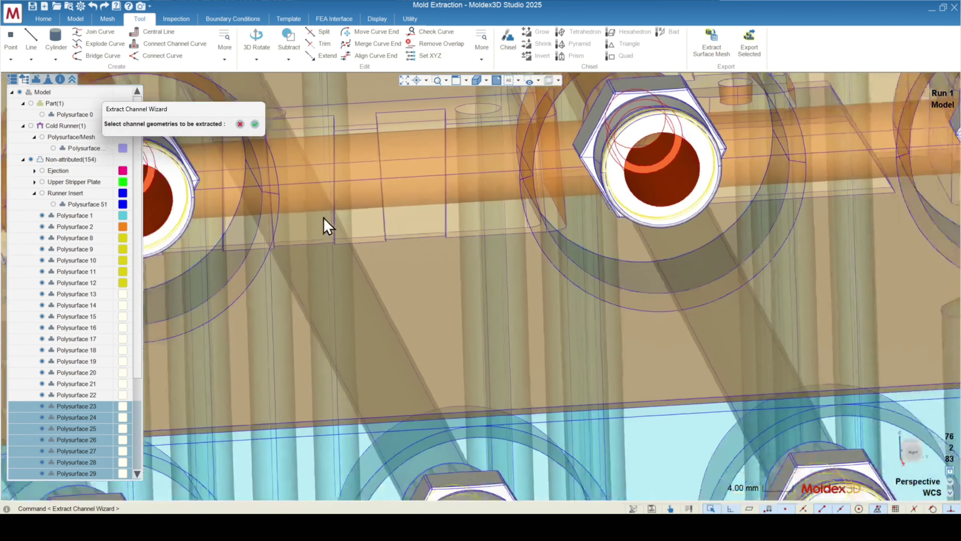
{"action": "scroll", "coordinate": [832, 180], "scroll_direction": "up", "scroll_amount": 4}
{"action": "scroll", "coordinate": [364, 155], "scroll_direction": "down", "scroll_amount": 8}
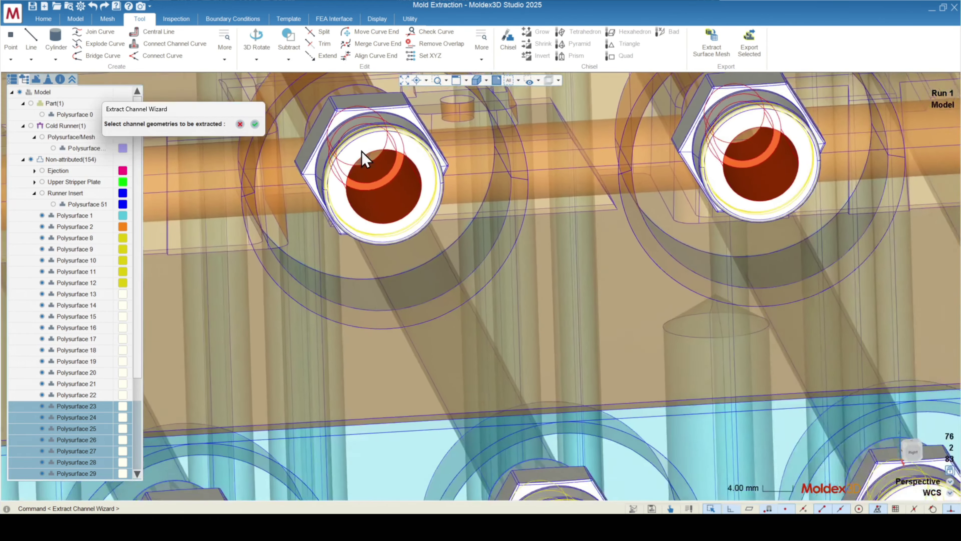
{"action": "scroll", "coordinate": [640, 174], "scroll_direction": "up", "scroll_amount": 5}
{"action": "scroll", "coordinate": [636, 189], "scroll_direction": "up", "scroll_amount": 2}
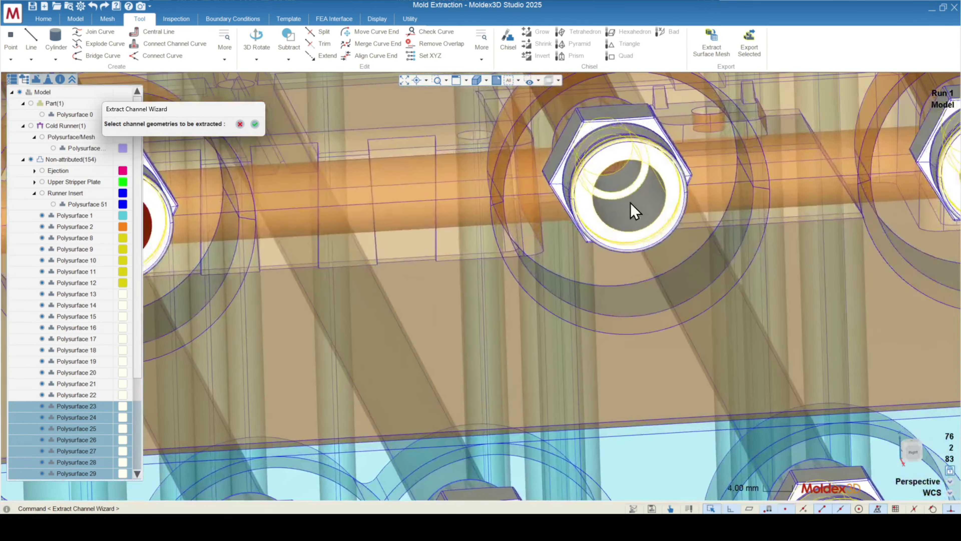
- Add the inner bores of the OUT 3 and IN 4 fittings to the channel geometries being extracted
{"action": "left_click", "coordinate": [630, 203]}
{"action": "scroll", "coordinate": [868, 223], "scroll_direction": "down", "scroll_amount": 2}
{"action": "scroll", "coordinate": [869, 224], "scroll_direction": "up", "scroll_amount": 3}
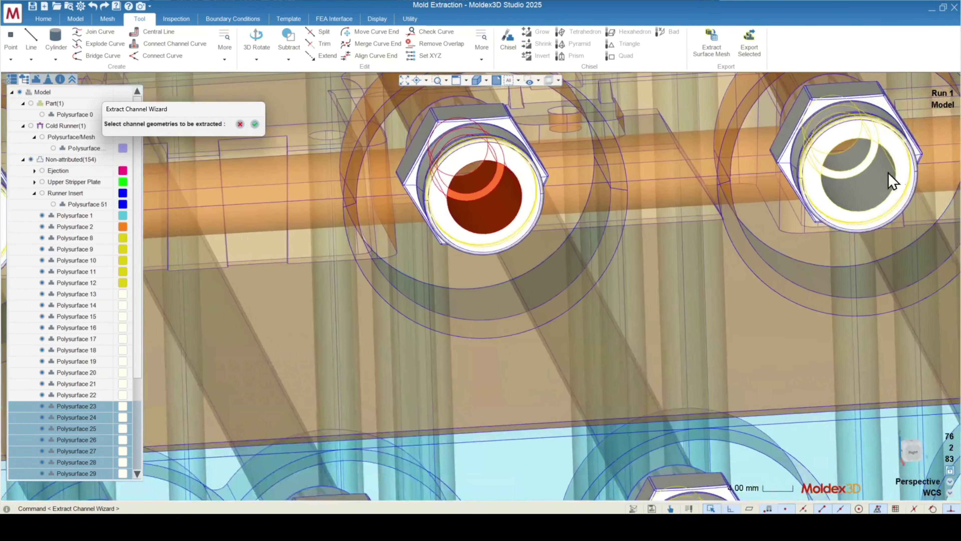
{"action": "left_click", "coordinate": [852, 197]}
- Add the inner bores of the IN 5, OUT 5 and IN 6 fittings to the channel geometries being extracted
{"action": "scroll", "coordinate": [769, 168], "scroll_direction": "down", "scroll_amount": 5}
{"action": "scroll", "coordinate": [648, 279], "scroll_direction": "up", "scroll_amount": 4}
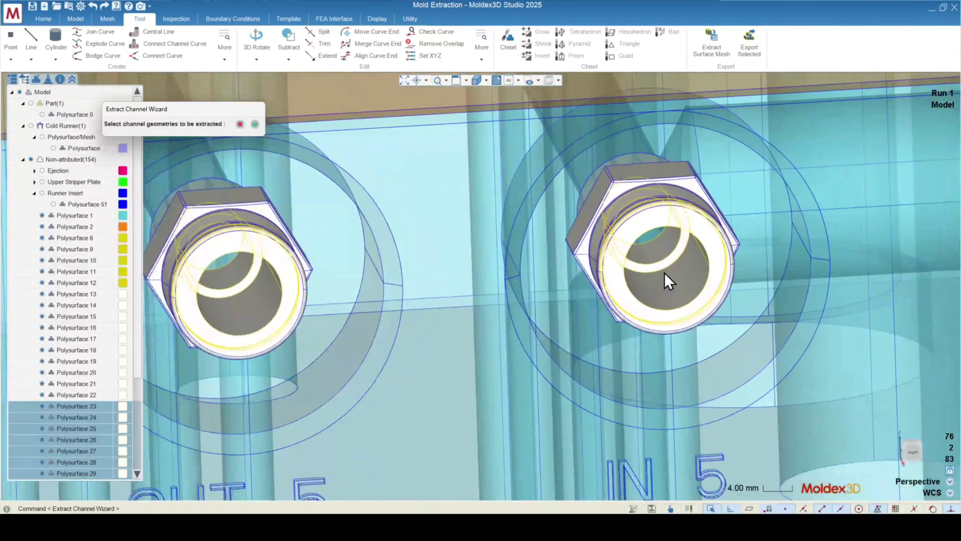
{"action": "left_click", "coordinate": [661, 252]}
{"action": "scroll", "coordinate": [815, 226], "scroll_direction": "down", "scroll_amount": 4}
{"action": "scroll", "coordinate": [320, 278], "scroll_direction": "up", "scroll_amount": 4}
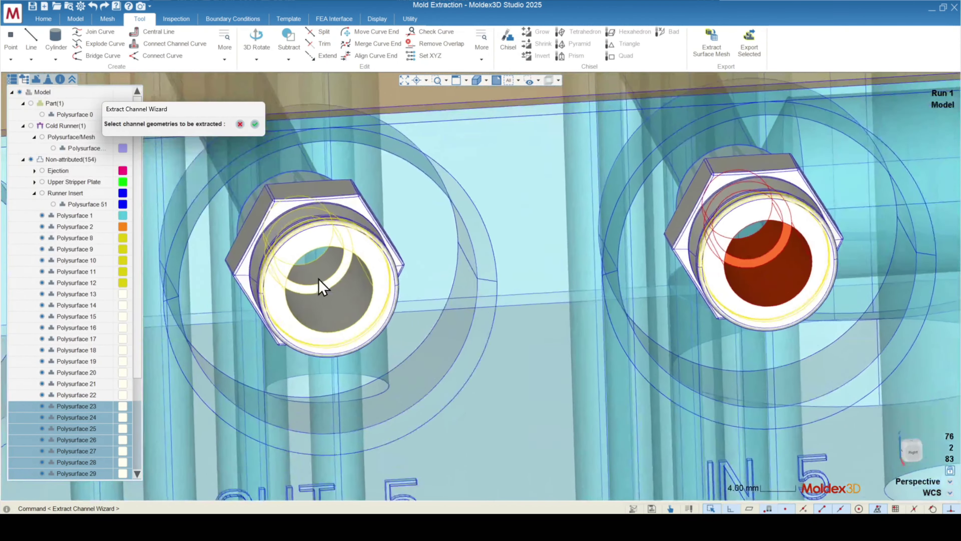
{"action": "left_click", "coordinate": [319, 278]}
{"action": "scroll", "coordinate": [819, 171], "scroll_direction": "down", "scroll_amount": 4}
{"action": "scroll", "coordinate": [390, 222], "scroll_direction": "up", "scroll_amount": 4}
{"action": "left_click", "coordinate": [390, 222]}
- Add the bores of the OUT 6, IN 7, OUT 7, IN 8 and OUT 8 fittings and extract the channels
{"action": "scroll", "coordinate": [707, 227], "scroll_direction": "down", "scroll_amount": 4}
{"action": "scroll", "coordinate": [366, 233], "scroll_direction": "up", "scroll_amount": 4}
{"action": "left_click", "coordinate": [365, 233]}
{"action": "left_click", "coordinate": [354, 206]}
{"action": "scroll", "coordinate": [302, 212], "scroll_direction": "up", "scroll_amount": 4}
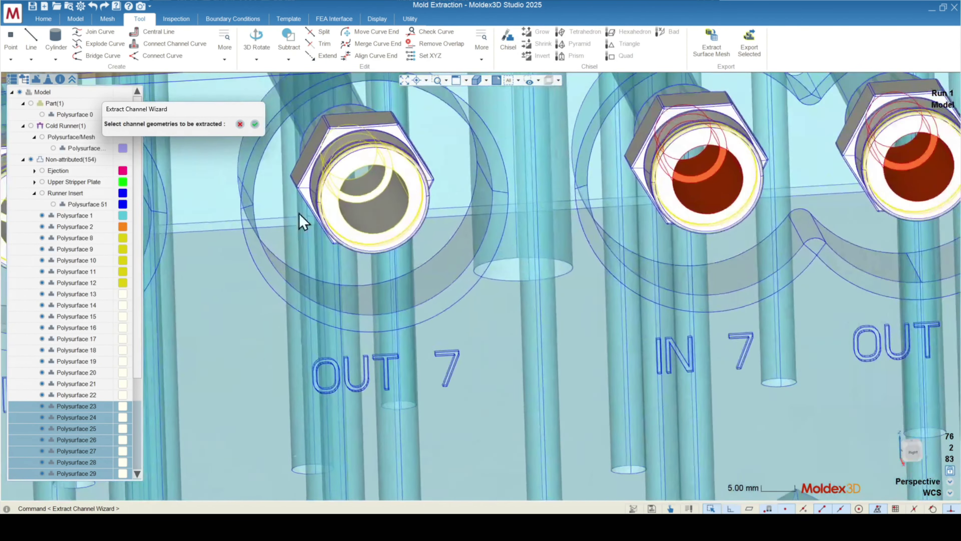
{"action": "left_click", "coordinate": [350, 204]}
{"action": "scroll", "coordinate": [644, 197], "scroll_direction": "down", "scroll_amount": 4}
{"action": "left_click", "coordinate": [322, 195]}
{"action": "scroll", "coordinate": [238, 222], "scroll_direction": "up", "scroll_amount": 4}
{"action": "left_click", "coordinate": [261, 214]}
{"action": "left_click", "coordinate": [254, 123]}
- Examine the extracted channel body inside the IN 2 fitting and pick the one at OUT 4 to identify it
{"action": "scroll", "coordinate": [417, 211], "scroll_direction": "down", "scroll_amount": 4}
{"action": "scroll", "coordinate": [417, 219], "scroll_direction": "up", "scroll_amount": 2}
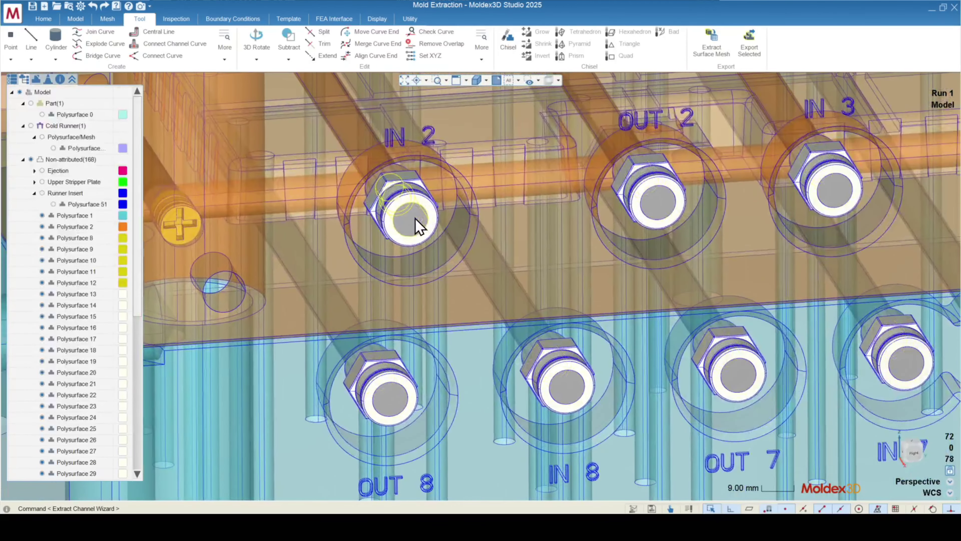
{"action": "middle_click_drag", "start_coordinate": [416, 224], "coordinate": [496, 280]}
{"action": "scroll", "coordinate": [497, 284], "scroll_direction": "up", "scroll_amount": 5}
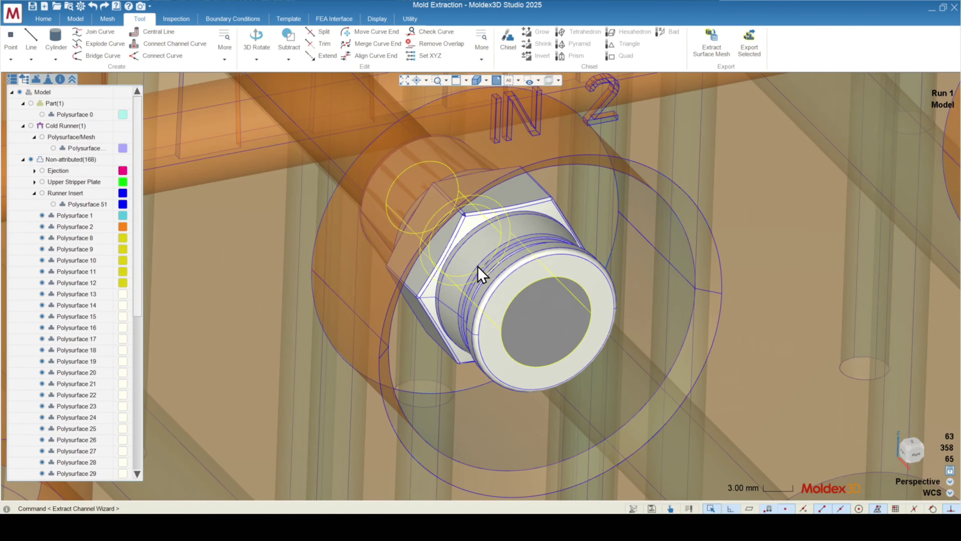
{"action": "scroll", "coordinate": [386, 208], "scroll_direction": "down", "scroll_amount": 10}
{"action": "scroll", "coordinate": [397, 218], "scroll_direction": "up", "scroll_amount": 6}
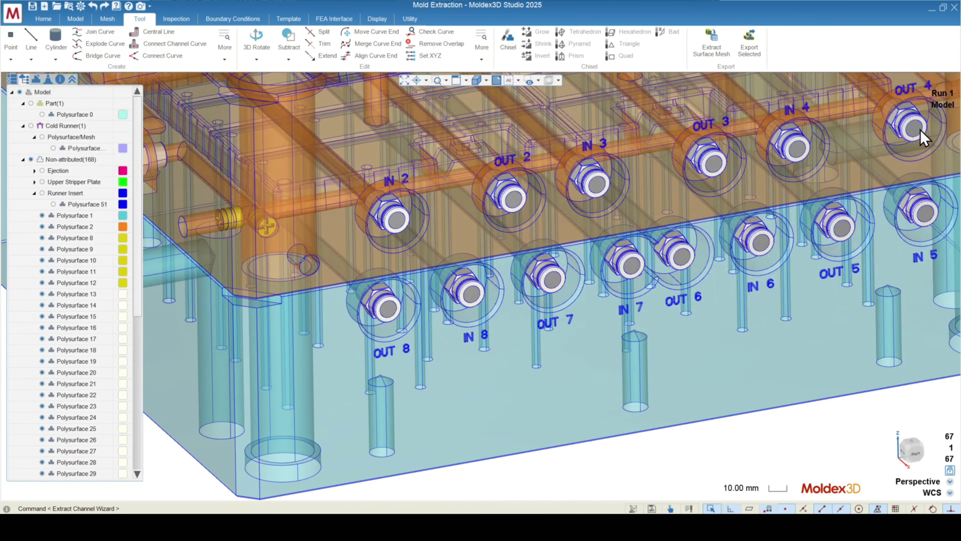
{"action": "left_click", "coordinate": [918, 125]}
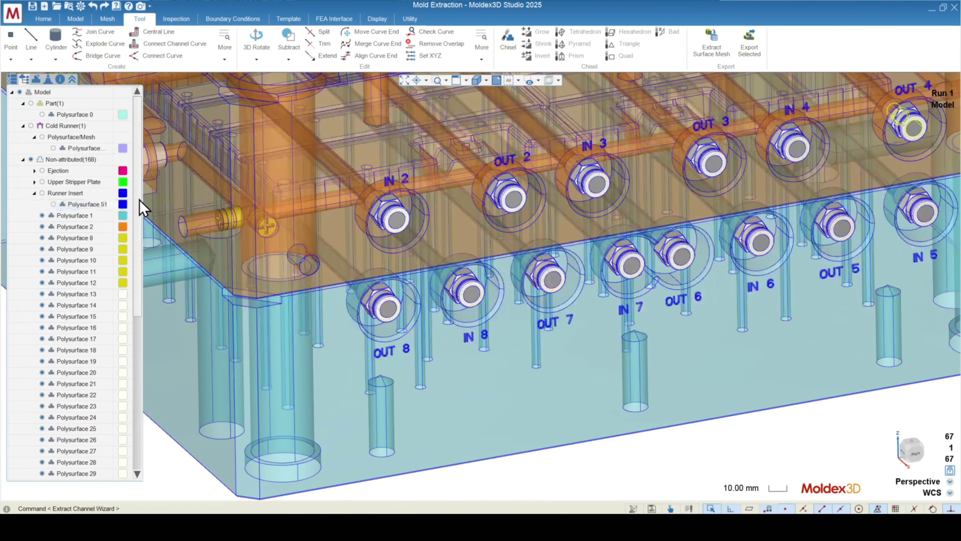
- Select all the extracted channel bodies, Polysurface 157 to Polysurface 170, in the model tree
{"action": "left_click_drag", "start_coordinate": [139, 209], "coordinate": [144, 435]}
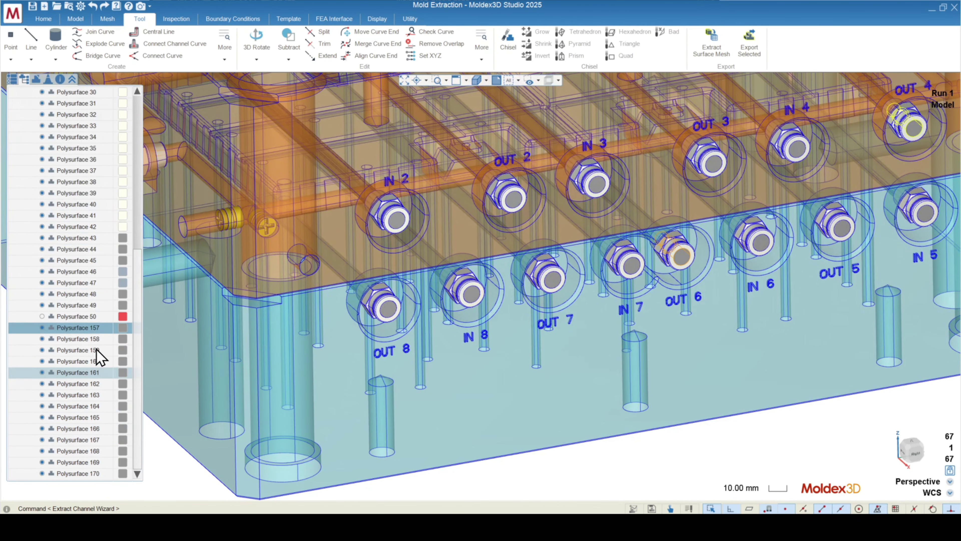
{"action": "left_click", "coordinate": [85, 474], "text": "shift"}
{"action": "left_click", "coordinate": [165, 469]}
{"action": "left_click", "coordinate": [80, 328]}
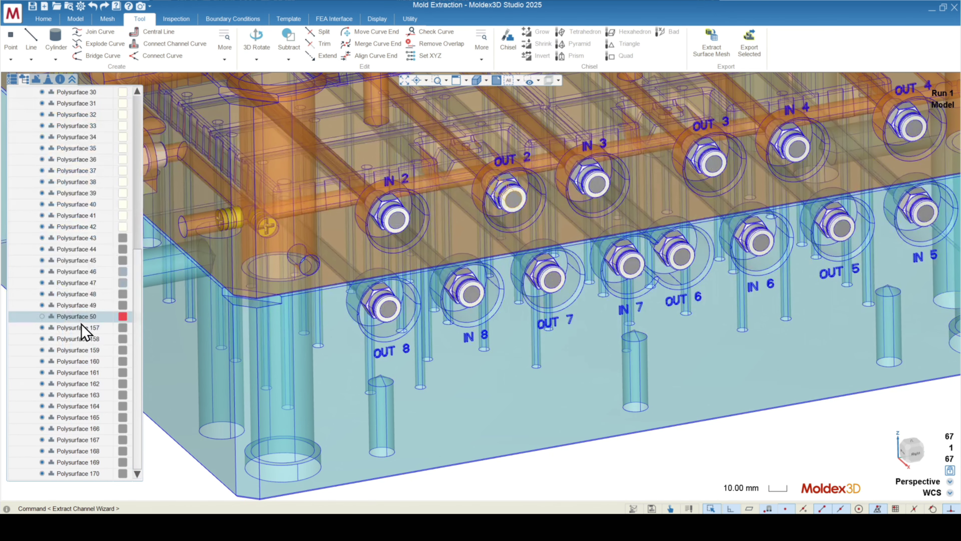
{"action": "left_click", "coordinate": [93, 473], "text": "shift"}
{"action": "scroll", "coordinate": [294, 271], "scroll_direction": "down", "scroll_amount": 5}
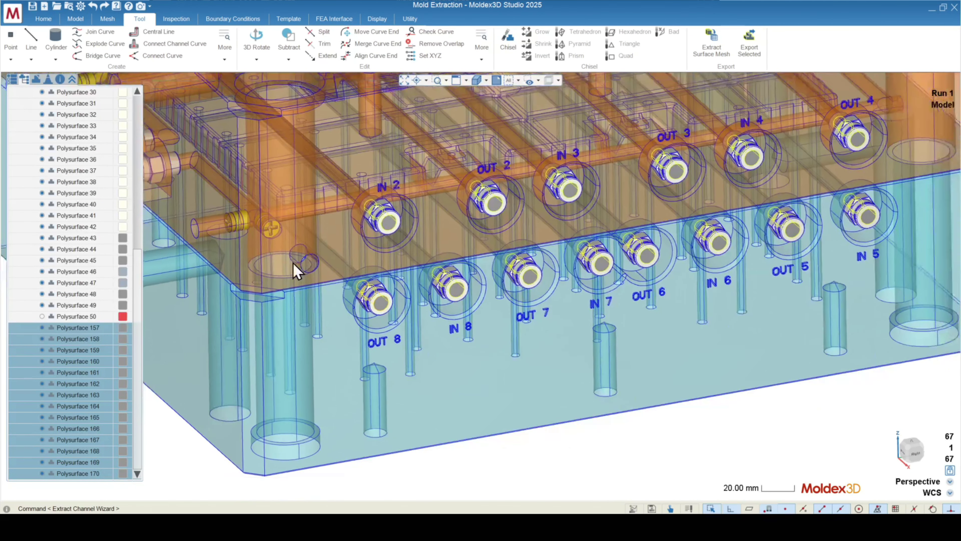
{"action": "middle_click_drag", "start_coordinate": [272, 348], "coordinate": [311, 342]}
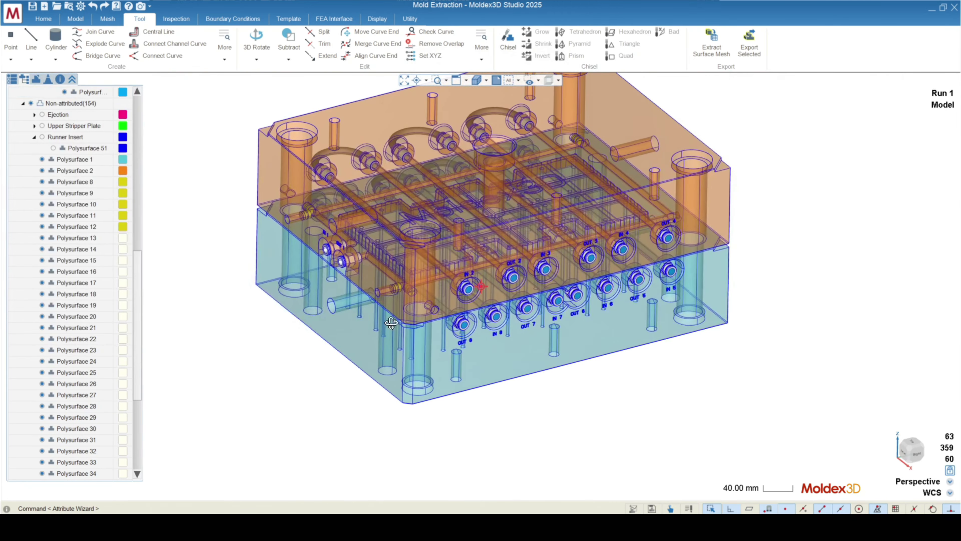
- Select the fittings at the IN 1 and OUT 1 ports
{"action": "left_click_drag", "start_coordinate": [136, 250], "coordinate": [139, 269]}
{"action": "middle_click_drag", "start_coordinate": [356, 290], "coordinate": [436, 298]}
{"action": "scroll", "coordinate": [433, 296], "scroll_direction": "up", "scroll_amount": 3}
{"action": "scroll", "coordinate": [419, 311], "scroll_direction": "up", "scroll_amount": 3}
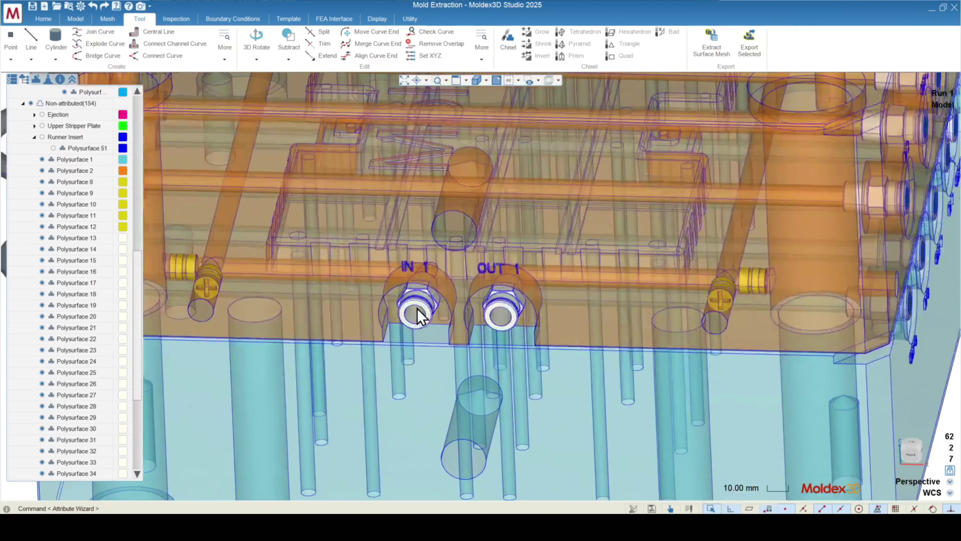
{"action": "left_click", "coordinate": [418, 311]}
{"action": "left_click", "coordinate": [543, 317], "text": "ctrl"}
- Add the fittings at the hose ends on the other mold side to the selection
{"action": "scroll", "coordinate": [645, 303], "scroll_direction": "down", "scroll_amount": 2}
{"action": "scroll", "coordinate": [613, 301], "scroll_direction": "down", "scroll_amount": 2}
{"action": "middle_click_drag", "start_coordinate": [613, 301], "coordinate": [481, 286]}
{"action": "left_click", "coordinate": [505, 321], "text": "ctrl"}
{"action": "left_click", "coordinate": [549, 322], "text": "ctrl"}
{"action": "left_click", "coordinate": [613, 322], "text": "ctrl"}
{"action": "left_click", "coordinate": [673, 321], "text": "ctrl"}
{"action": "left_click", "coordinate": [742, 322], "text": "ctrl"}
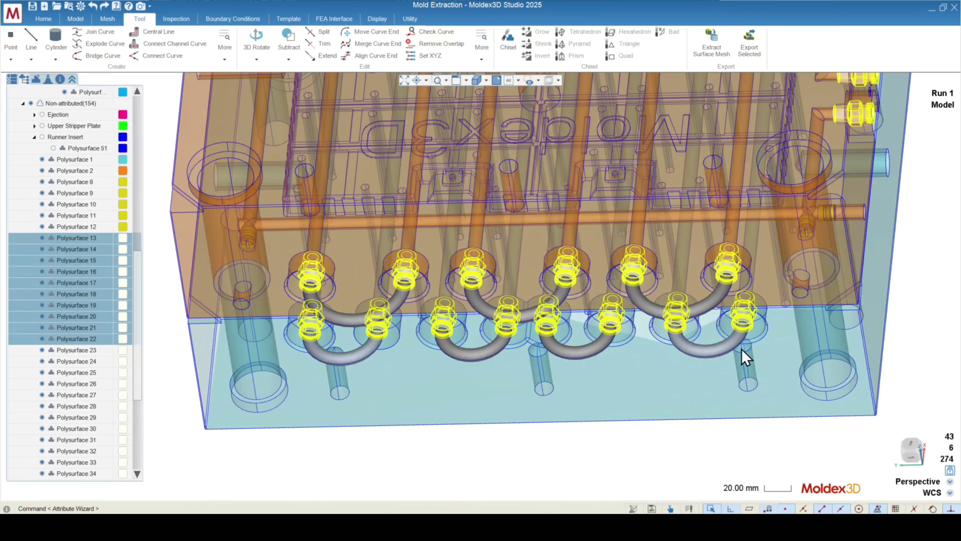
- Select only the curved hoses outside the mold with a selection window
{"action": "middle_click_drag", "start_coordinate": [398, 249], "coordinate": [424, 365]}
{"action": "scroll", "coordinate": [489, 269], "scroll_direction": "down", "scroll_amount": 4}
{"action": "scroll", "coordinate": [516, 438], "scroll_direction": "up", "scroll_amount": 4}
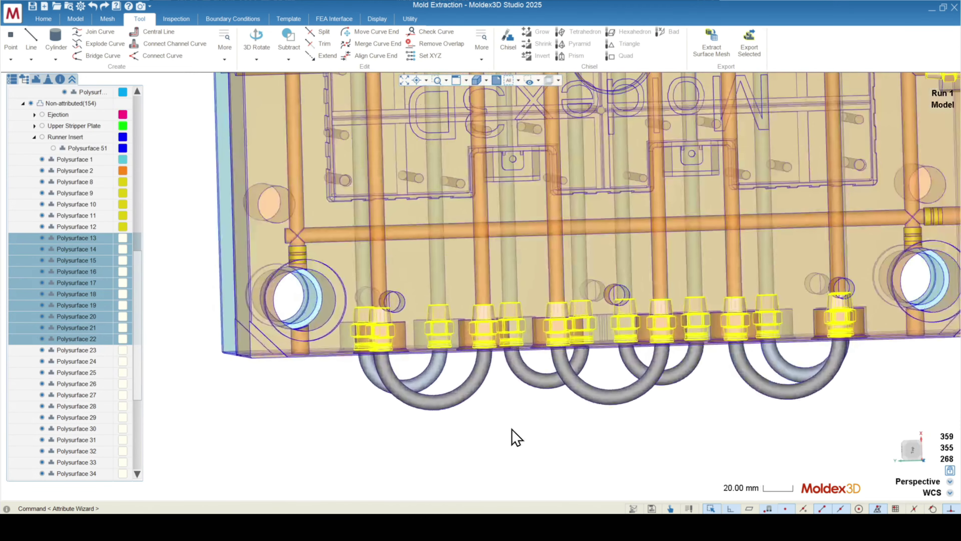
{"action": "left_click_drag", "start_coordinate": [807, 438], "coordinate": [386, 365]}
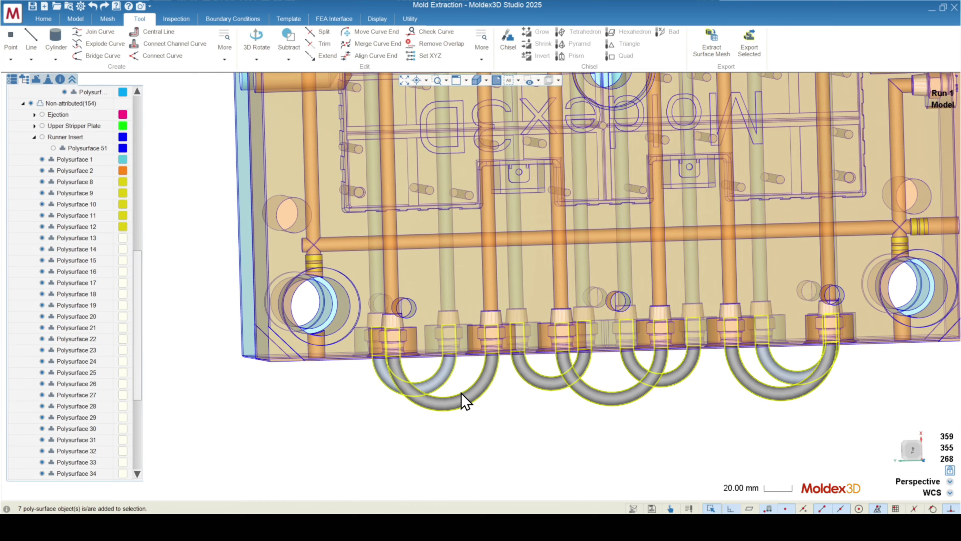
- Assign the selected hoses to a new user-defined group named Hoses with a light grey colour
{"action": "right_click", "coordinate": [442, 379]}
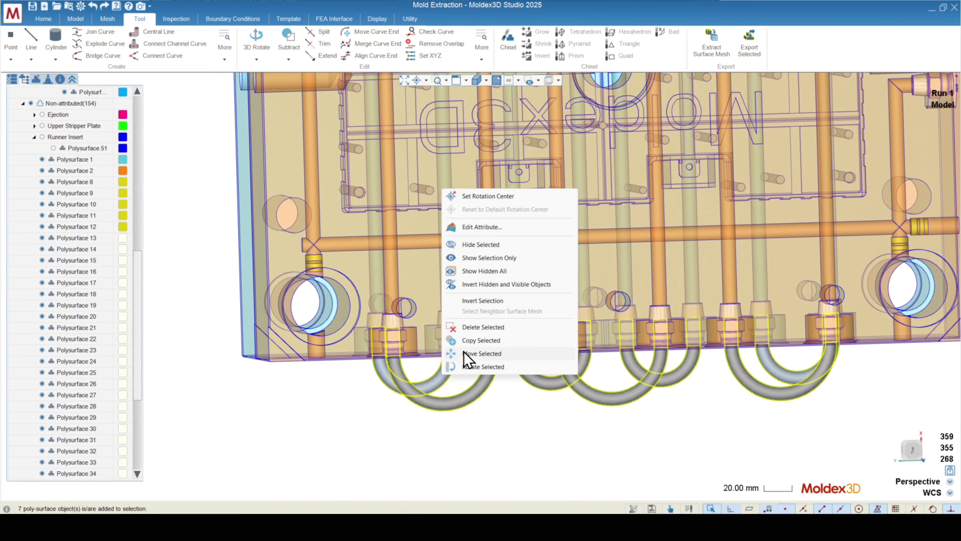
{"action": "left_click", "coordinate": [474, 227]}
{"action": "left_click", "coordinate": [468, 146]}
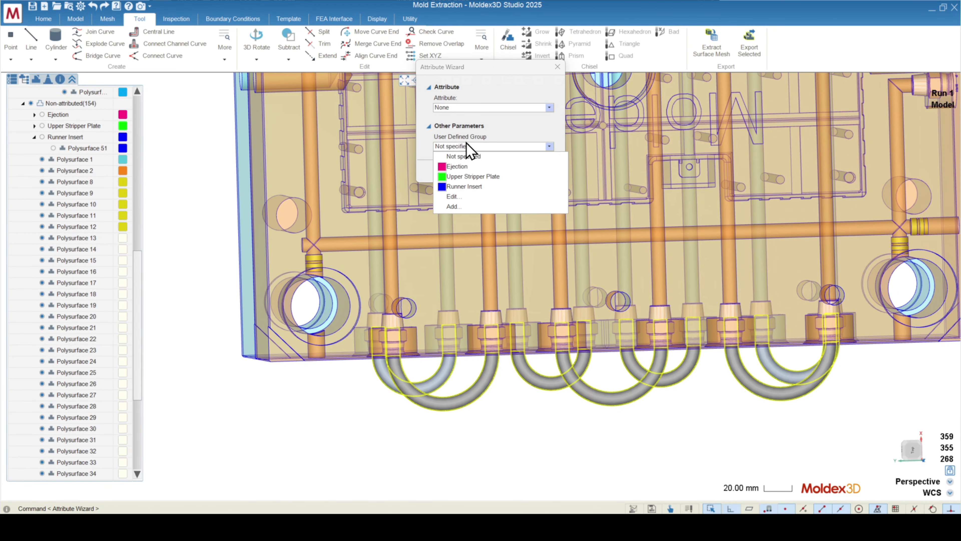
{"action": "left_click", "coordinate": [465, 206]}
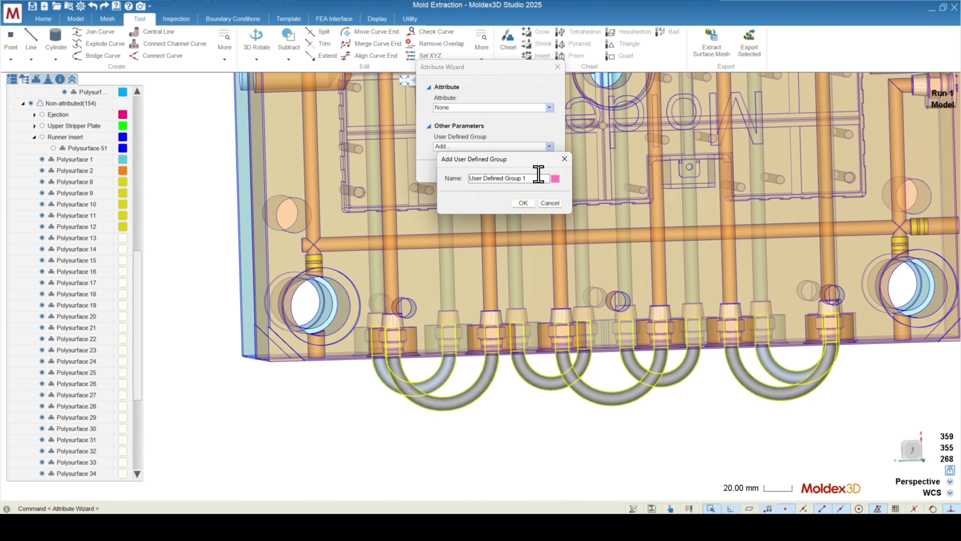
{"action": "left_click_drag", "start_coordinate": [537, 178], "coordinate": [350, 149]}
{"action": "type", "text": "Hoses"}
{"action": "left_click", "coordinate": [556, 178]}
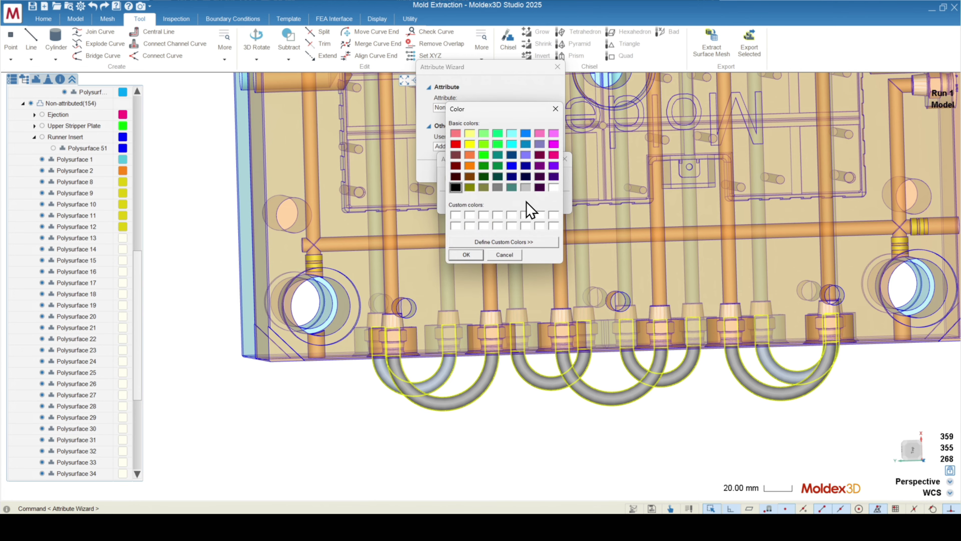
{"action": "left_click", "coordinate": [526, 187]}
{"action": "left_click", "coordinate": [467, 255]}
{"action": "key", "text": "Return"}
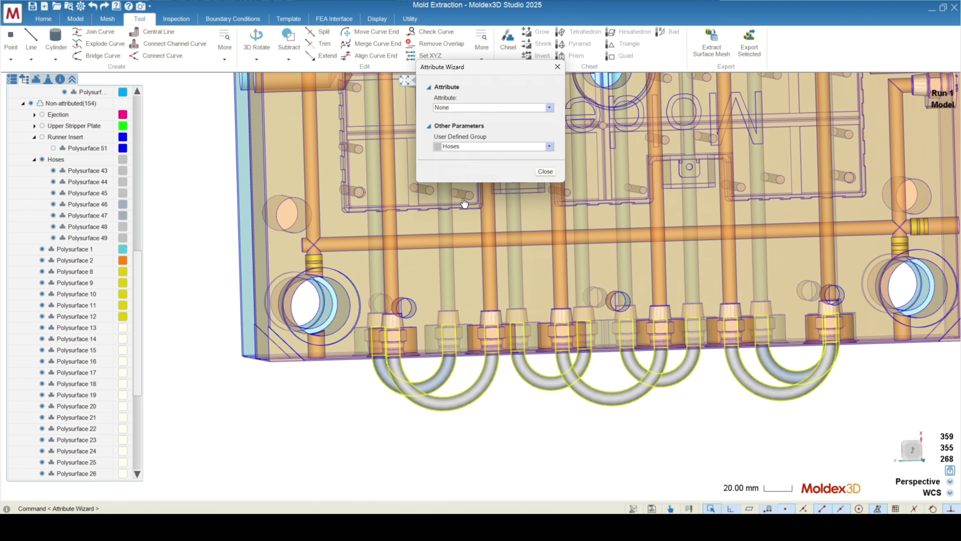
- Hide the Hoses group and select all the fittings along that mold side with a selection window
{"action": "left_click", "coordinate": [42, 158]}
{"action": "middle_click_drag", "start_coordinate": [378, 367], "coordinate": [452, 309]}
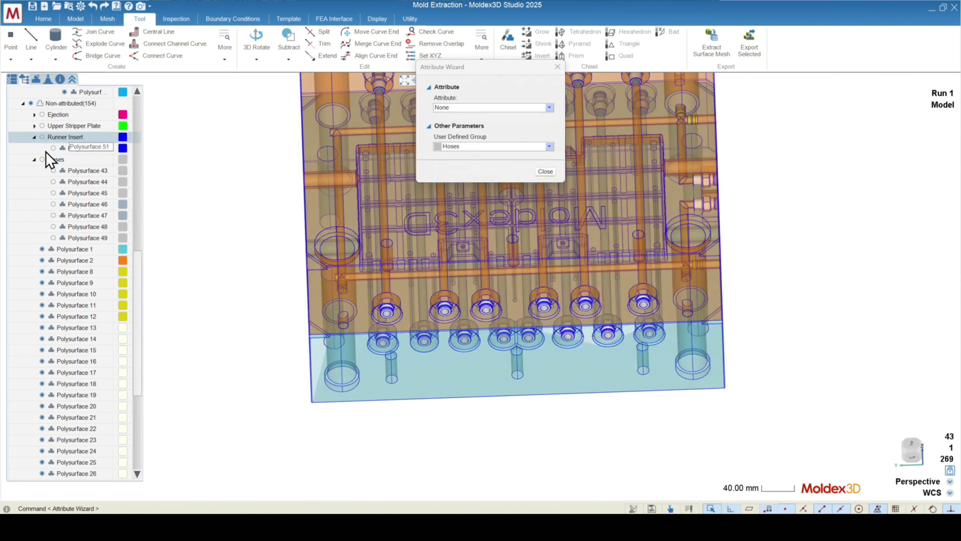
{"action": "left_click", "coordinate": [545, 171]}
{"action": "scroll", "coordinate": [357, 295], "scroll_direction": "down", "scroll_amount": 2}
{"action": "left_click_drag", "start_coordinate": [301, 445], "coordinate": [710, 353]}
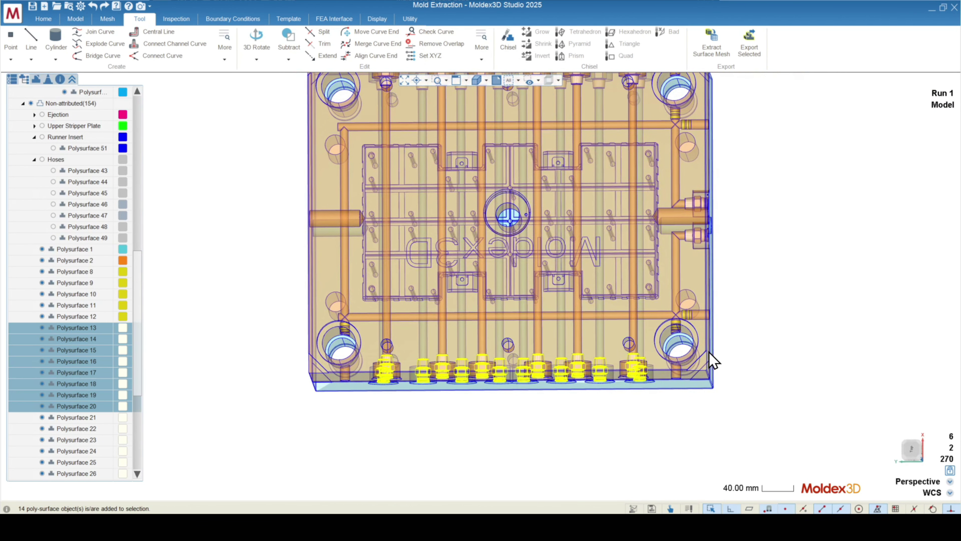
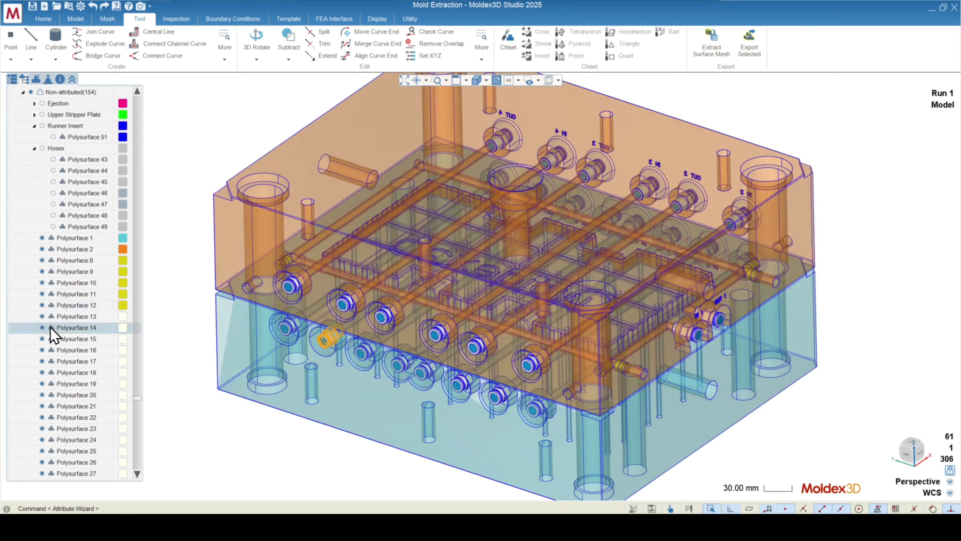
- Hide the fittings, Polysurface 13 through Polysurface 42, in the non-attributed geometry
{"action": "left_click", "coordinate": [79, 317]}
{"action": "scroll", "coordinate": [80, 236], "scroll_direction": "down", "scroll_amount": 2}
{"action": "scroll", "coordinate": [78, 227], "scroll_direction": "down", "scroll_amount": 4}
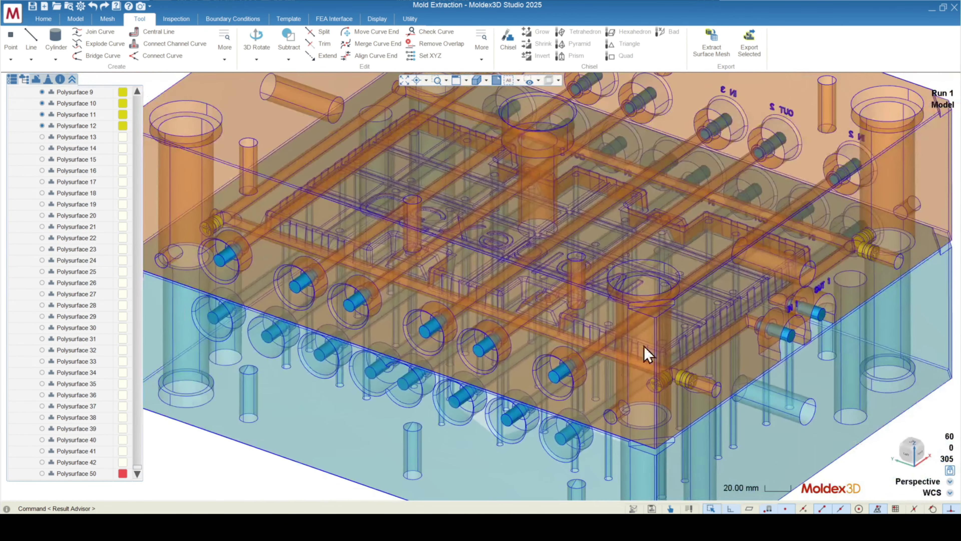
- Examine the extracted channel segments inside the fitting bores on the mold sides and at the IN 1 and OUT 1 ports
{"action": "scroll", "coordinate": [648, 354], "scroll_direction": "down", "scroll_amount": 2}
{"action": "middle_click_drag", "start_coordinate": [845, 404], "coordinate": [744, 415]}
{"action": "scroll", "coordinate": [476, 379], "scroll_direction": "up", "scroll_amount": 6}
{"action": "scroll", "coordinate": [488, 390], "scroll_direction": "up", "scroll_amount": 4}
{"action": "scroll", "coordinate": [591, 286], "scroll_direction": "down", "scroll_amount": 3}
{"action": "scroll", "coordinate": [585, 282], "scroll_direction": "down", "scroll_amount": 8}
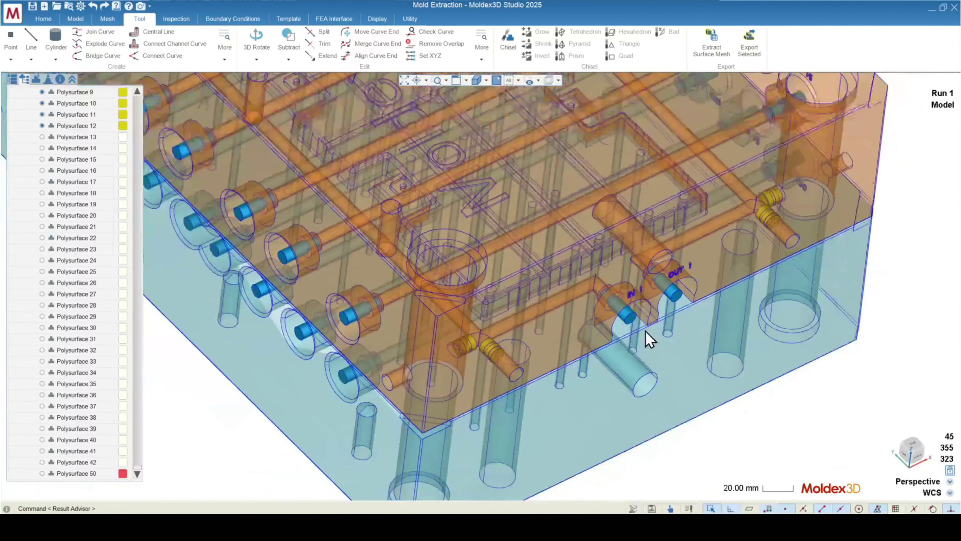
{"action": "middle_click_drag", "start_coordinate": [645, 331], "coordinate": [435, 257]}
{"action": "scroll", "coordinate": [439, 258], "scroll_direction": "up", "scroll_amount": 2}
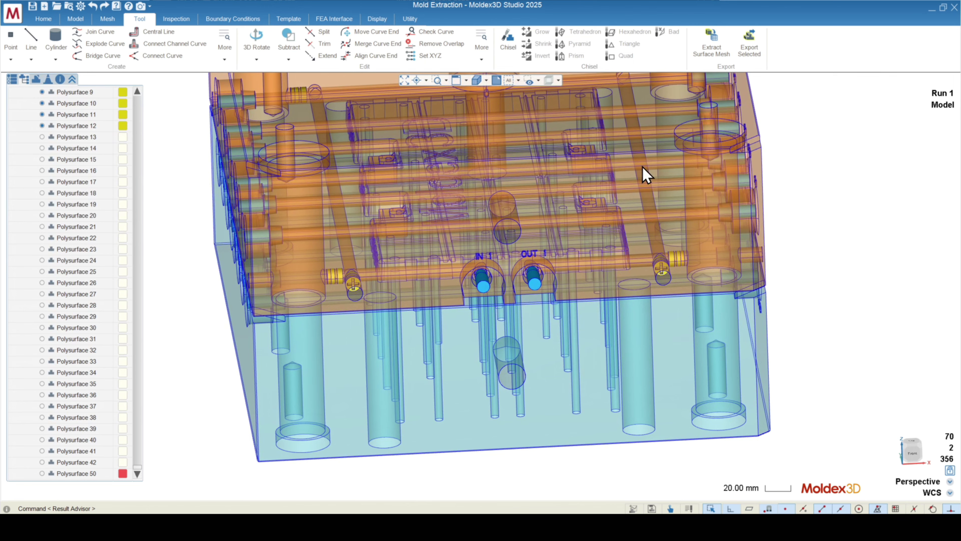
{"action": "scroll", "coordinate": [568, 309], "scroll_direction": "down", "scroll_amount": 2}
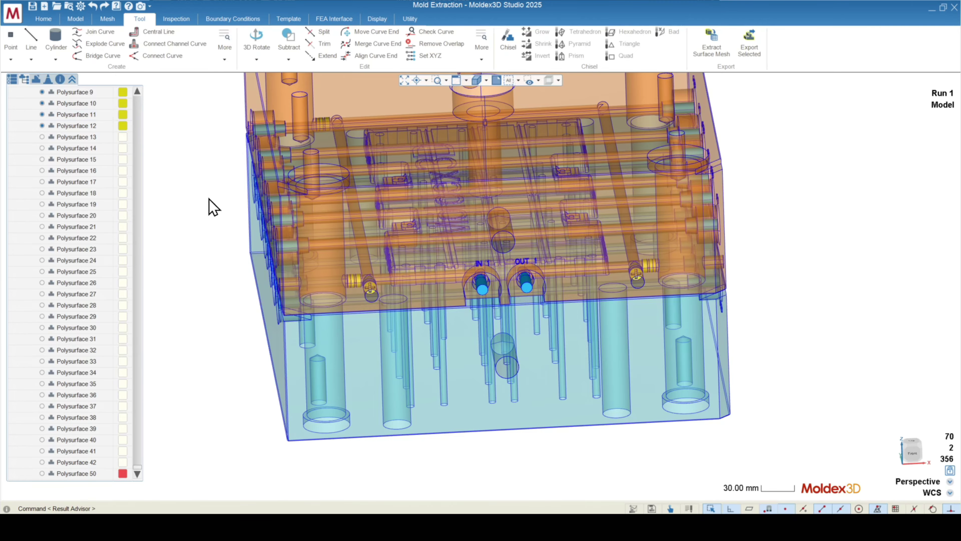
{"action": "scroll", "coordinate": [389, 242], "scroll_direction": "up", "scroll_amount": 6}
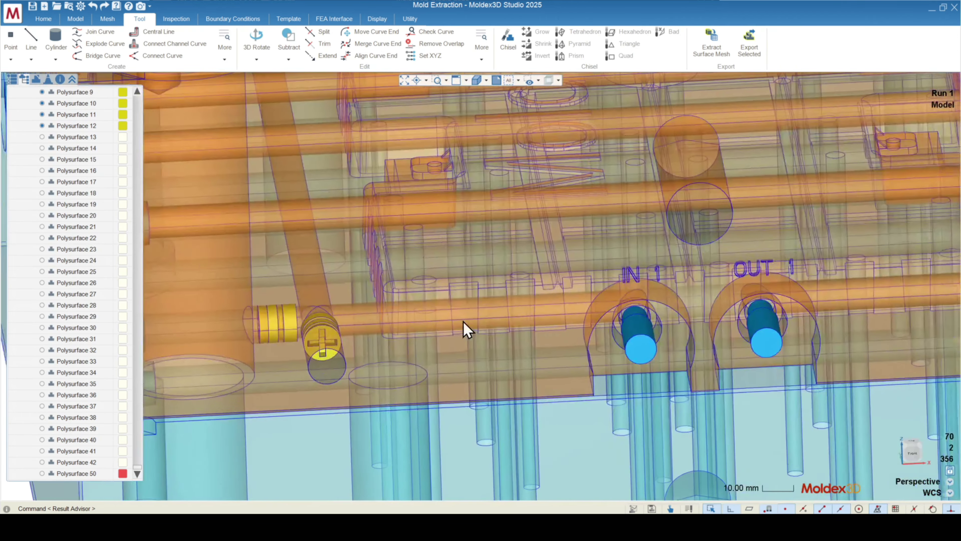
{"action": "middle_click_drag", "start_coordinate": [528, 354], "coordinate": [528, 314]}
{"action": "left_click", "coordinate": [507, 287]}
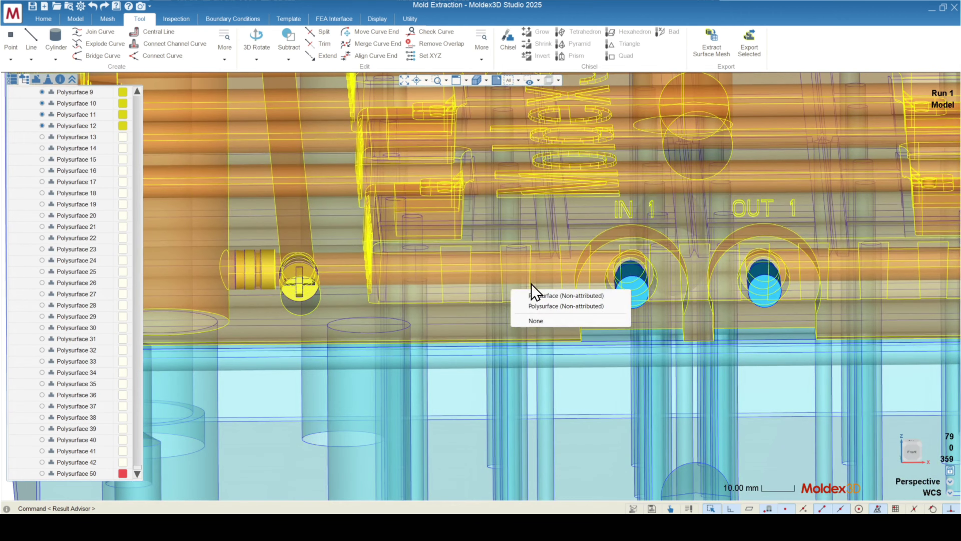
{"action": "left_click", "coordinate": [516, 296]}
{"action": "scroll", "coordinate": [461, 282], "scroll_direction": "down", "scroll_amount": 2}
{"action": "scroll", "coordinate": [460, 282], "scroll_direction": "down", "scroll_amount": 3}
{"action": "scroll", "coordinate": [82, 240], "scroll_direction": "up", "scroll_amount": 6}
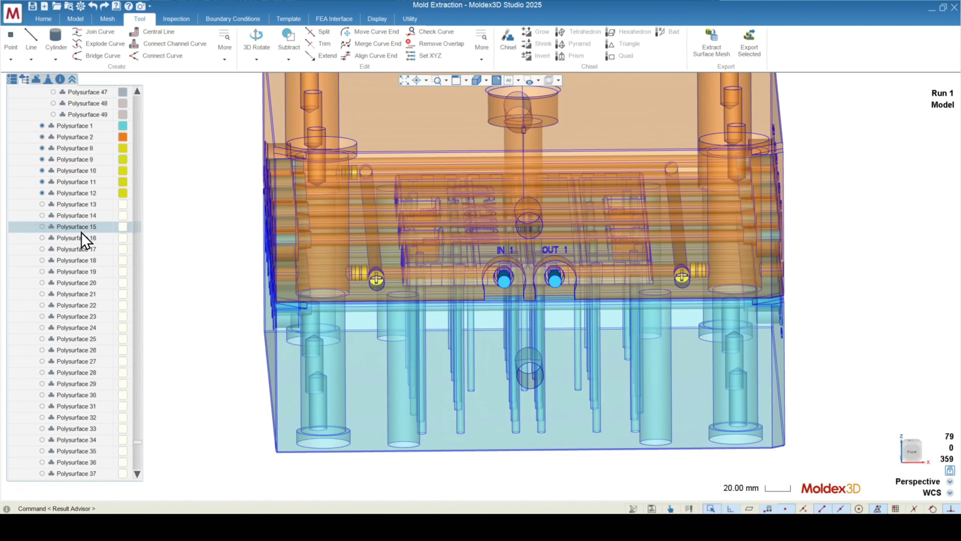
- Review the list of extracted cooling channel loops in the model tree
{"action": "scroll", "coordinate": [128, 333], "scroll_direction": "up", "scroll_amount": 4}
{"action": "scroll", "coordinate": [142, 326], "scroll_direction": "up", "scroll_amount": 5}
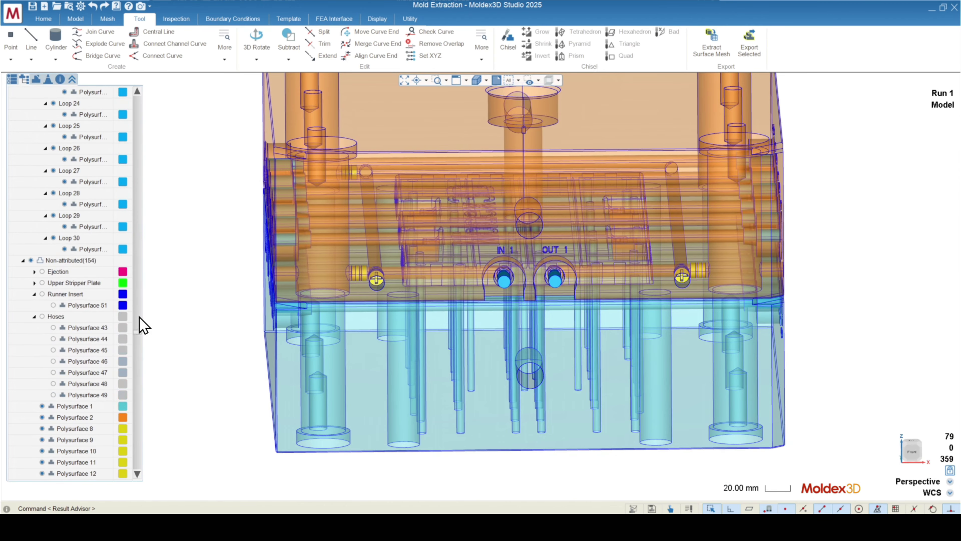
{"action": "scroll", "coordinate": [129, 228], "scroll_direction": "up", "scroll_amount": 13}
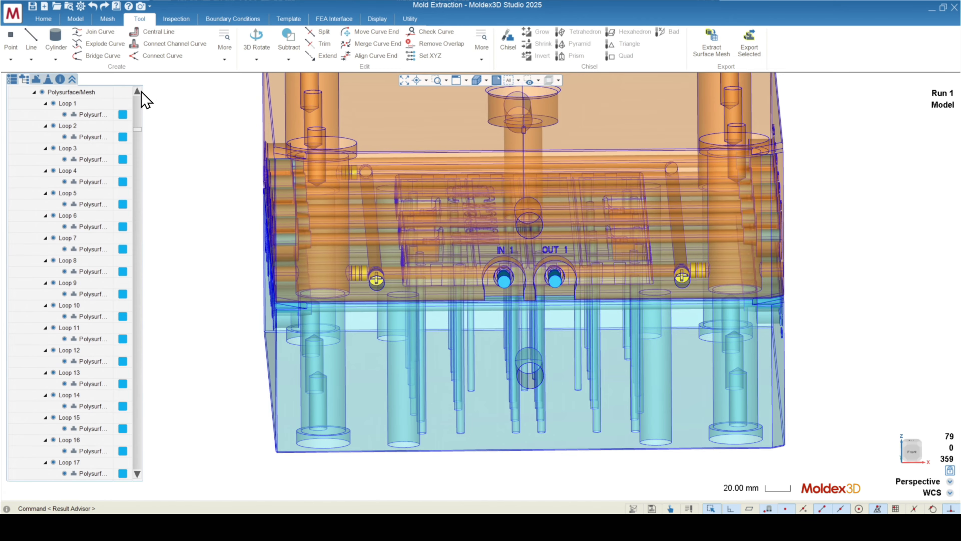
{"action": "scroll", "coordinate": [136, 81], "scroll_direction": "up", "scroll_amount": 1}
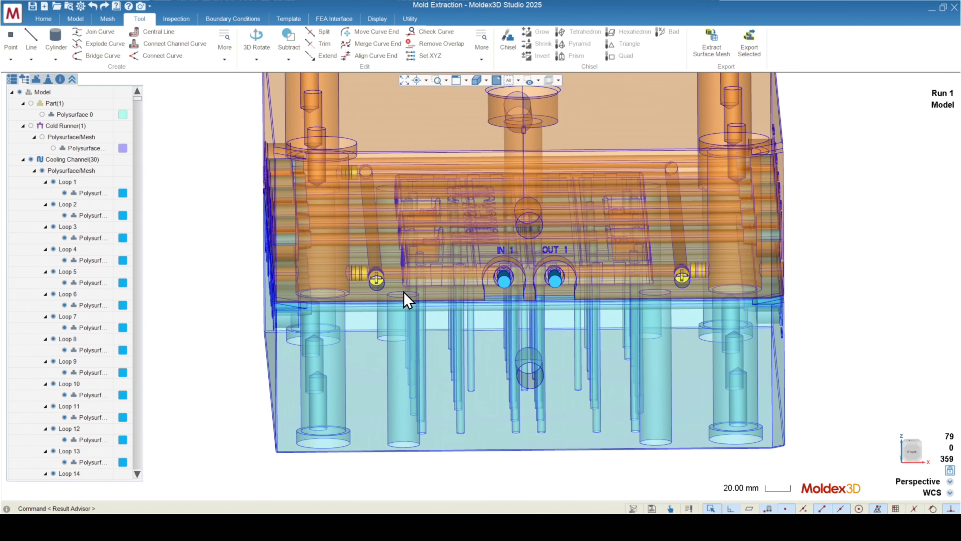
{"action": "mouse_move", "coordinate": [457, 273]}
{"action": "middle_mouse_down"}
{"action": "mouse_move", "coordinate": [314, 260]}
{"action": "mouse_move", "coordinate": [212, 237]}
{"action": "middle_mouse_up"}
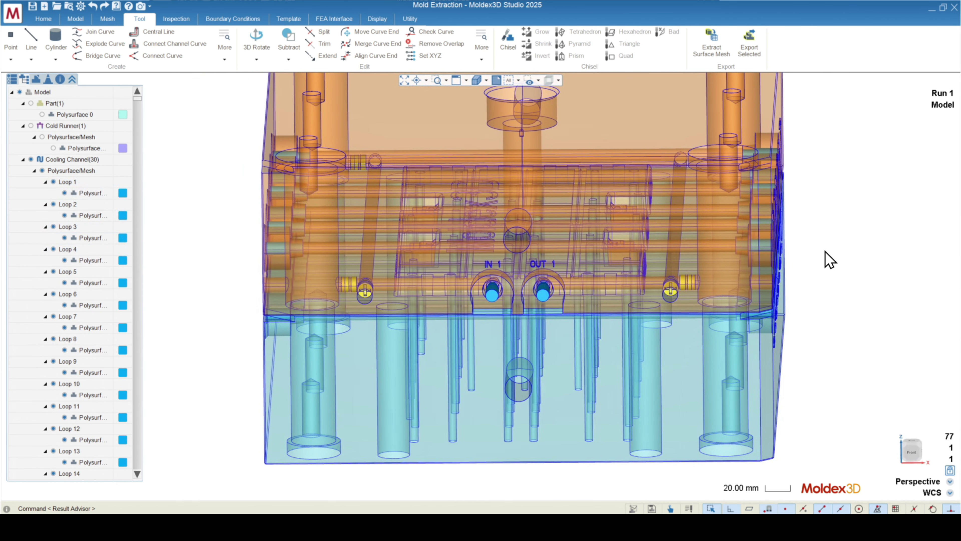
{"action": "scroll", "coordinate": [97, 232], "scroll_direction": "down", "scroll_amount": 12}
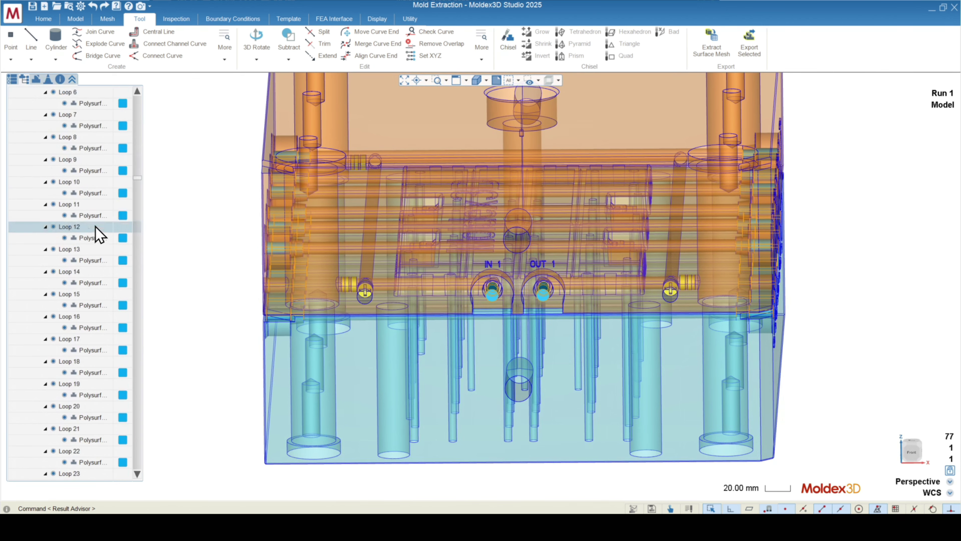
{"action": "scroll", "coordinate": [91, 236], "scroll_direction": "down", "scroll_amount": 3}
{"action": "scroll", "coordinate": [90, 234], "scroll_direction": "up", "scroll_amount": 14}
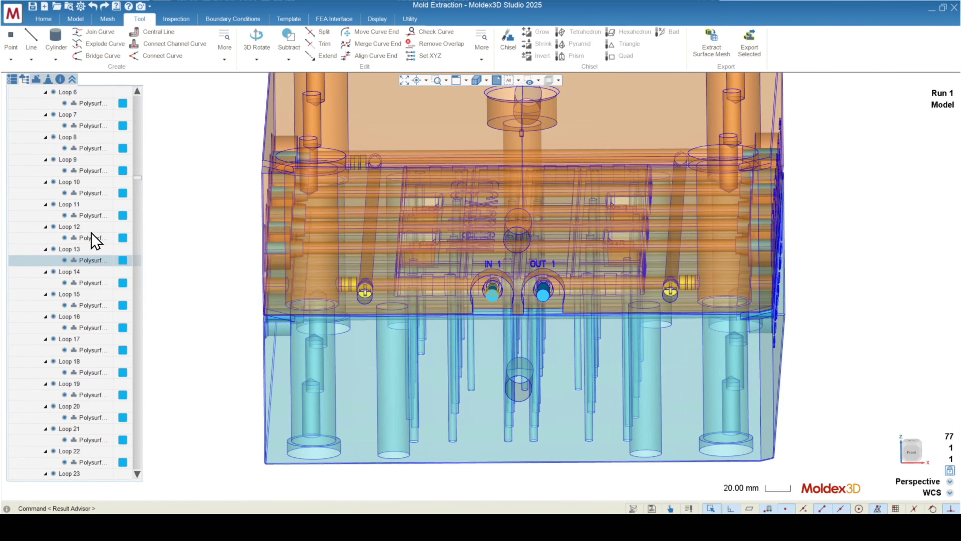
{"action": "scroll", "coordinate": [94, 241], "scroll_direction": "up", "scroll_amount": 2}
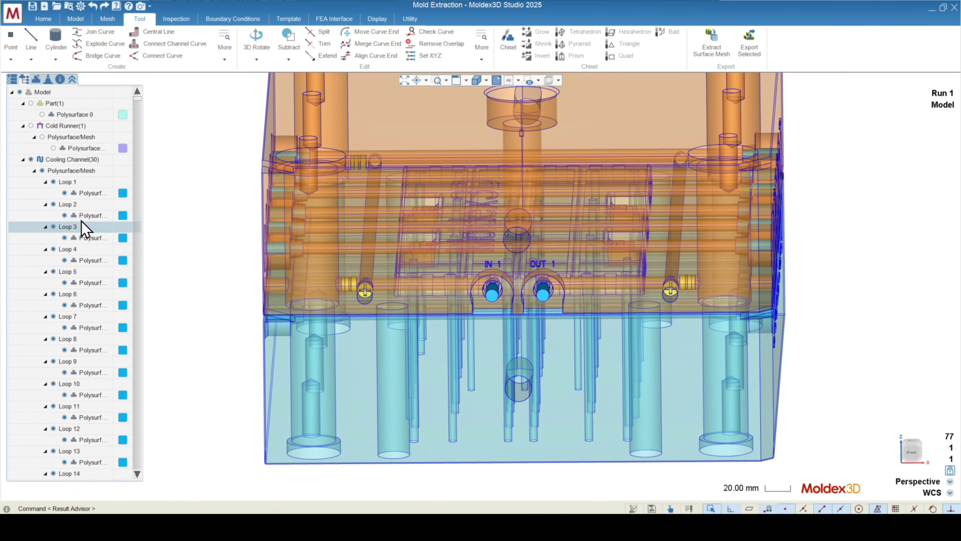
- Collapse the cooling channel loops and their Polysurface/Mesh branch in the model tree
{"action": "left_click", "coordinate": [84, 172]}
{"action": "right_click", "coordinate": [85, 174]}
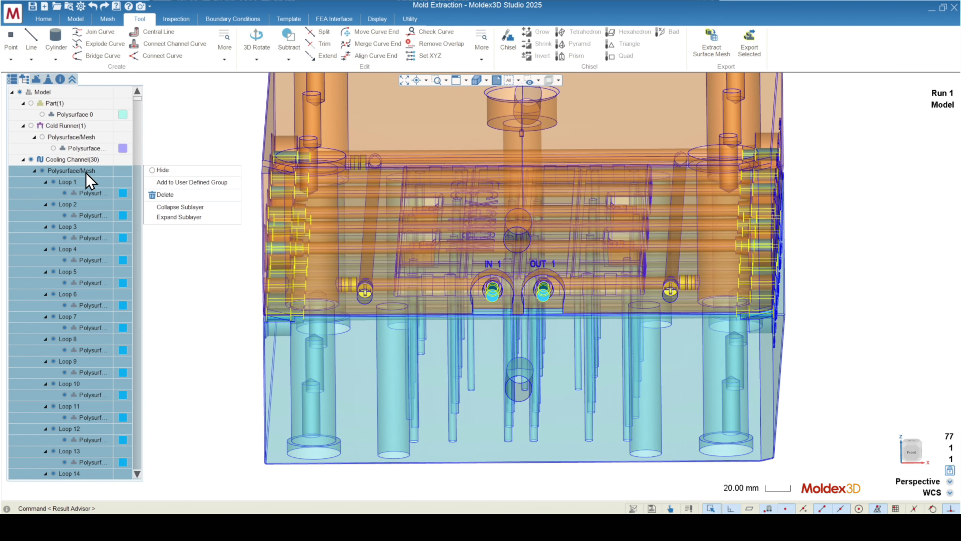
{"action": "left_click", "coordinate": [180, 207]}
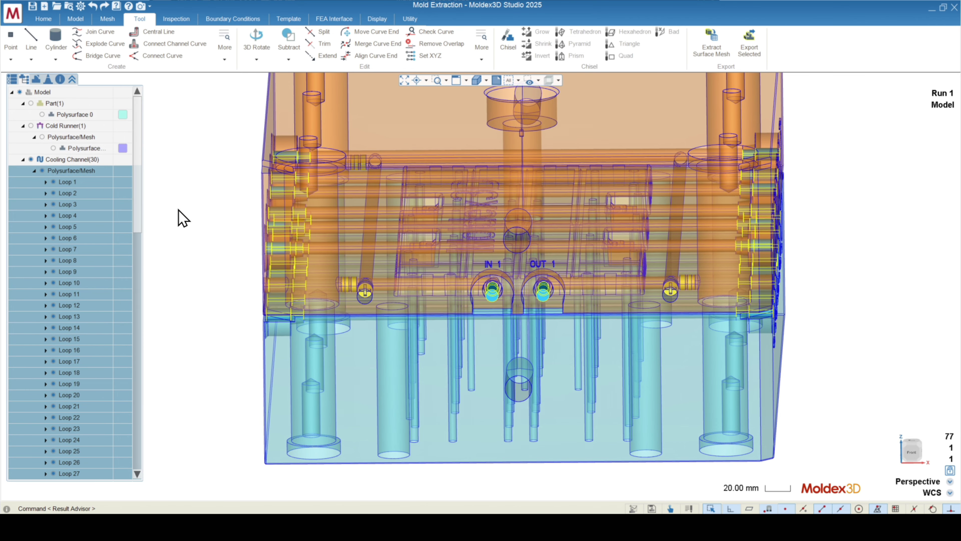
{"action": "left_click", "coordinate": [172, 216]}
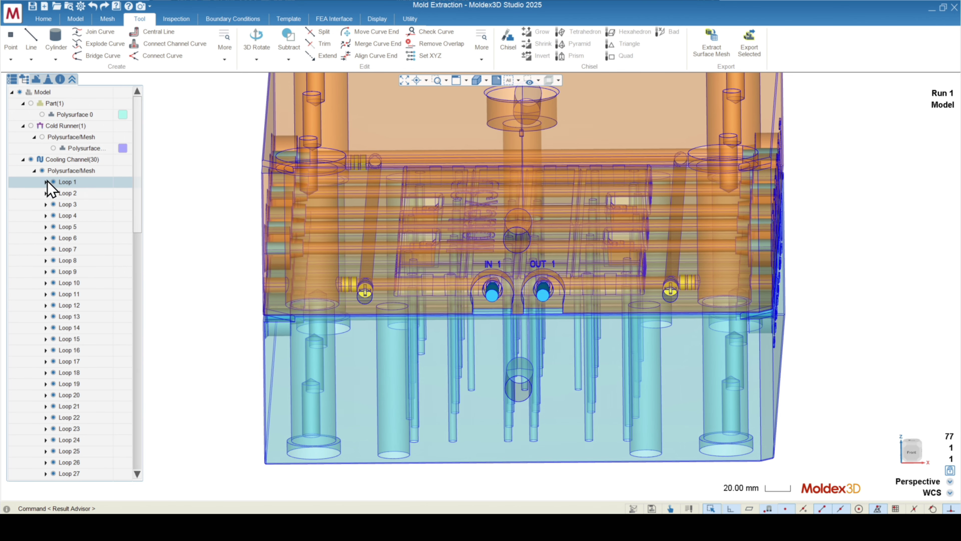
{"action": "left_click", "coordinate": [34, 171]}
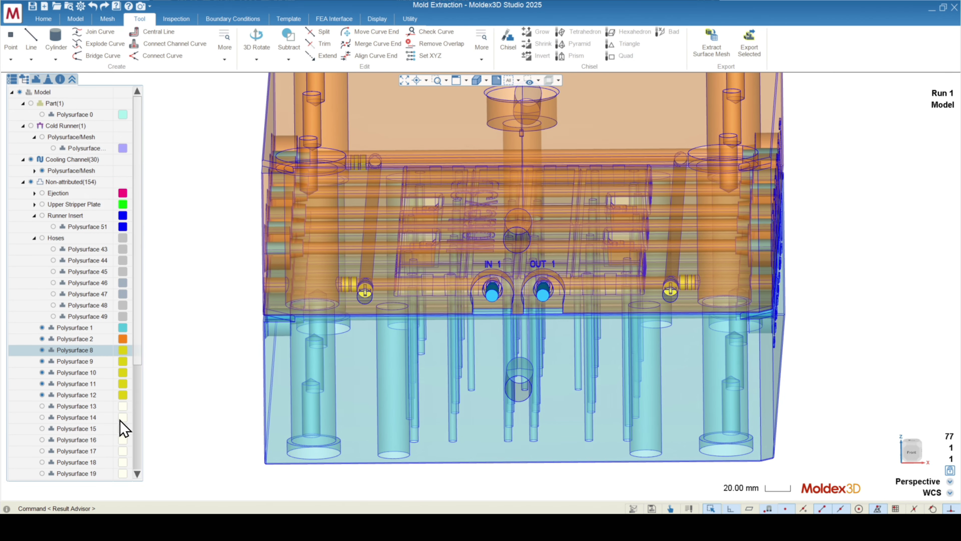
{"action": "left_click", "coordinate": [40, 329]}
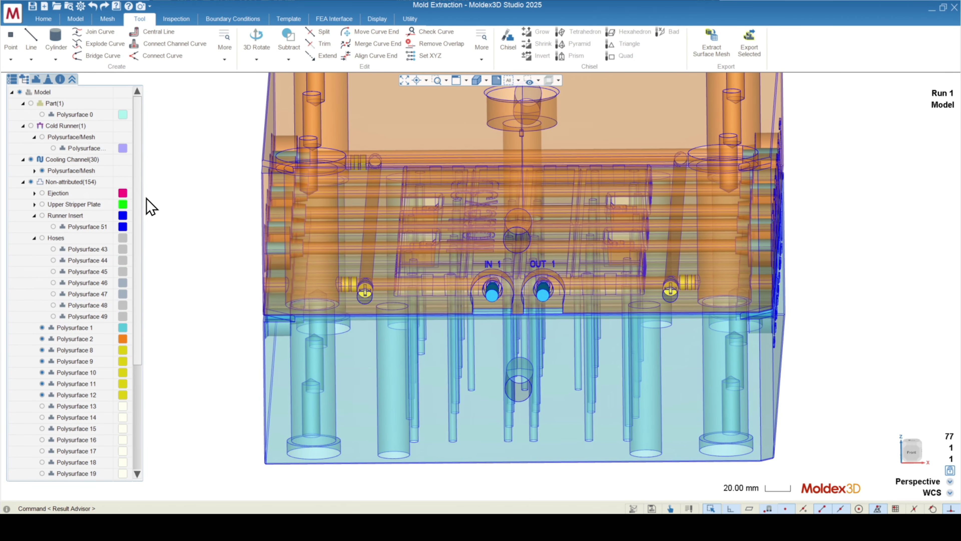
{"action": "mouse_move", "coordinate": [138, 178]}
{"action": "left_mouse_down"}
{"action": "mouse_move", "coordinate": [133, 291]}
{"action": "mouse_move", "coordinate": [130, 176]}
{"action": "left_mouse_up"}
{"action": "left_click", "coordinate": [128, 173]}
{"action": "scroll", "coordinate": [408, 233], "scroll_direction": "down", "scroll_amount": 2}
{"action": "left_click", "coordinate": [261, 293]}
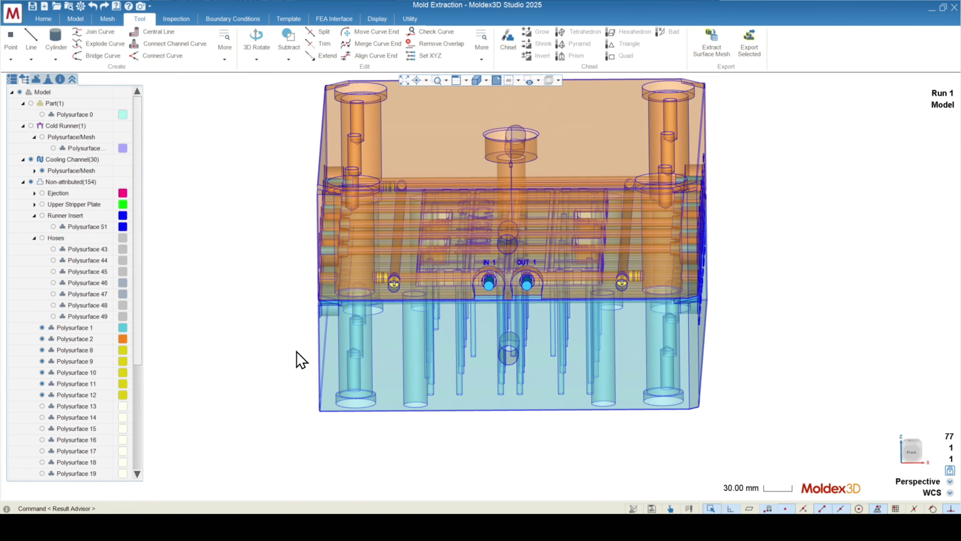
{"action": "mouse_move", "coordinate": [296, 351]}
{"action": "middle_mouse_down"}
{"action": "mouse_move", "coordinate": [313, 322]}
{"action": "mouse_move", "coordinate": [299, 339]}
{"action": "middle_mouse_up"}
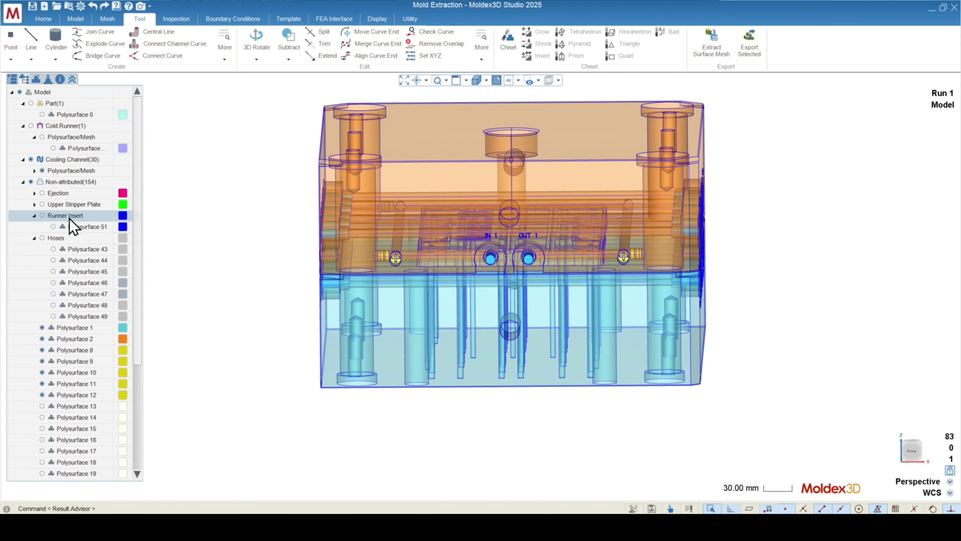
{"action": "middle_click_drag", "start_coordinate": [492, 333], "coordinate": [453, 364]}
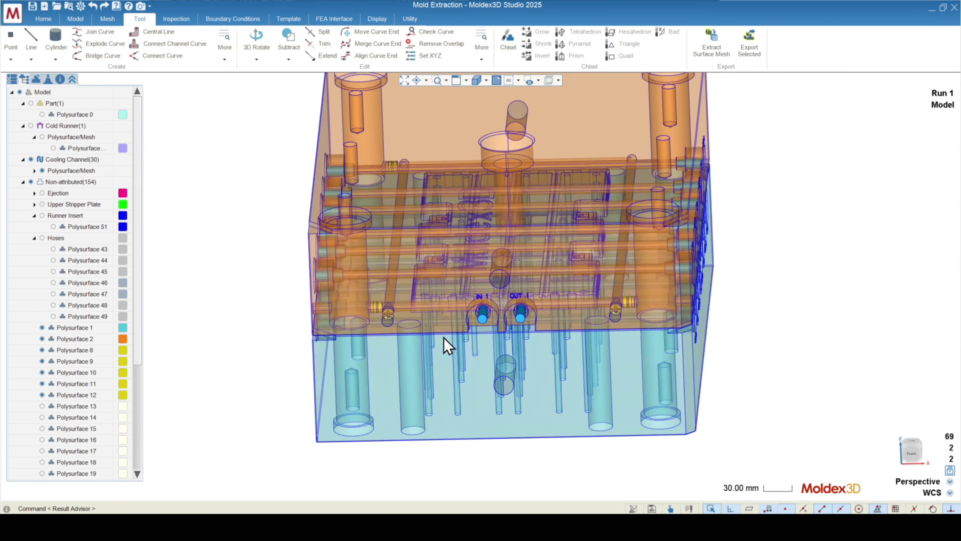
{"action": "scroll", "coordinate": [482, 314], "scroll_direction": "up", "scroll_amount": 5}
{"action": "middle_click_drag", "start_coordinate": [502, 324], "coordinate": [437, 301]}
{"action": "scroll", "coordinate": [437, 301], "scroll_direction": "down", "scroll_amount": 3}
{"action": "middle_click_drag", "start_coordinate": [400, 335], "coordinate": [458, 314]}
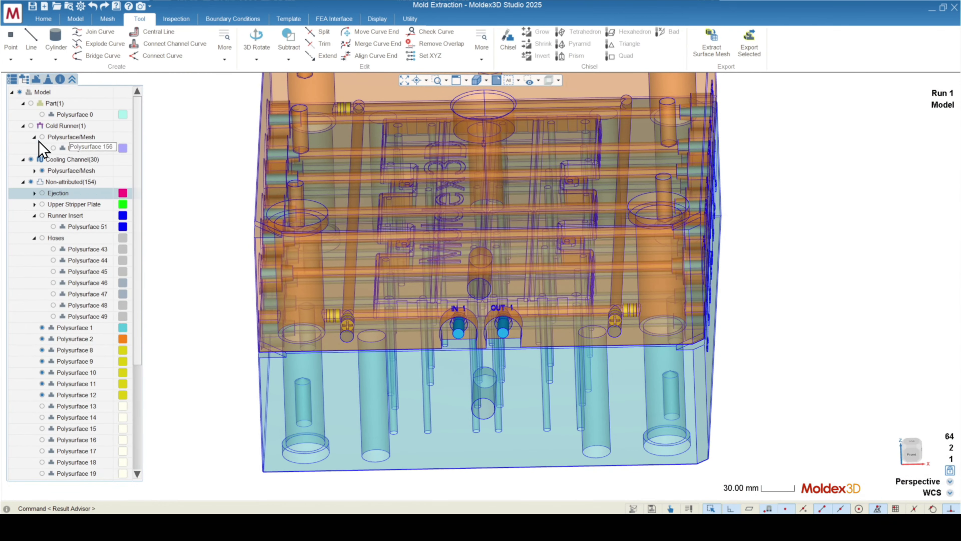
- Hide the extracted cooling channel geometry to expose the bores at the IN 1 and OUT 1 ports
{"action": "middle_click_drag", "start_coordinate": [447, 333], "coordinate": [480, 285]}
{"action": "scroll", "coordinate": [455, 257], "scroll_direction": "up", "scroll_amount": 5}
{"action": "scroll", "coordinate": [479, 261], "scroll_direction": "up", "scroll_amount": 2}
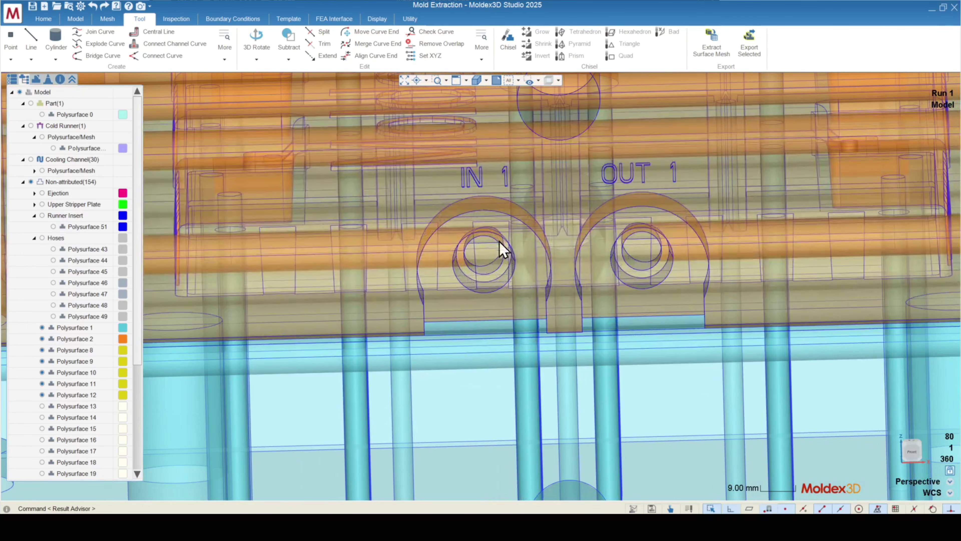
{"action": "scroll", "coordinate": [599, 279], "scroll_direction": "down", "scroll_amount": 4}
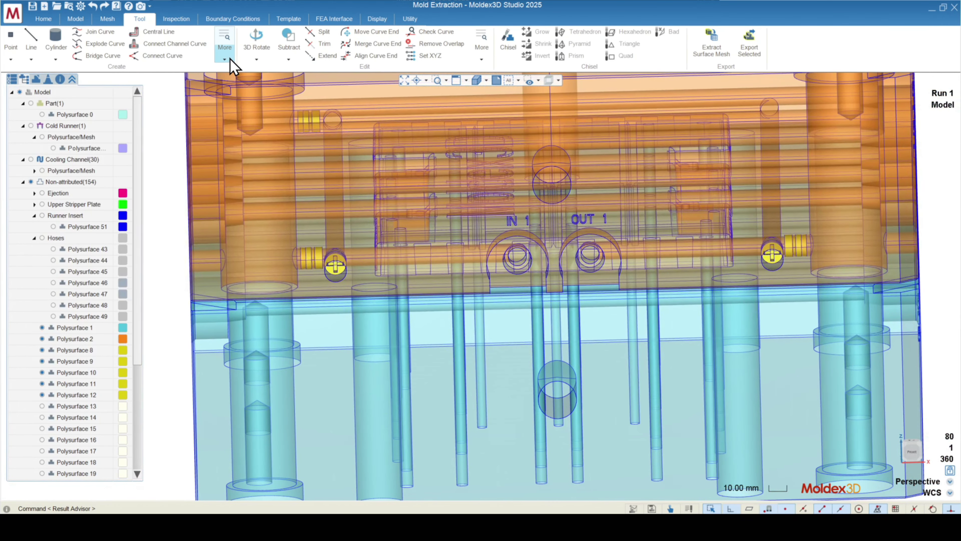
- Start the Extract Channel Wizard with the orange mold plate, Polysurface 2, as the source polysurface
{"action": "left_click", "coordinate": [230, 58]}
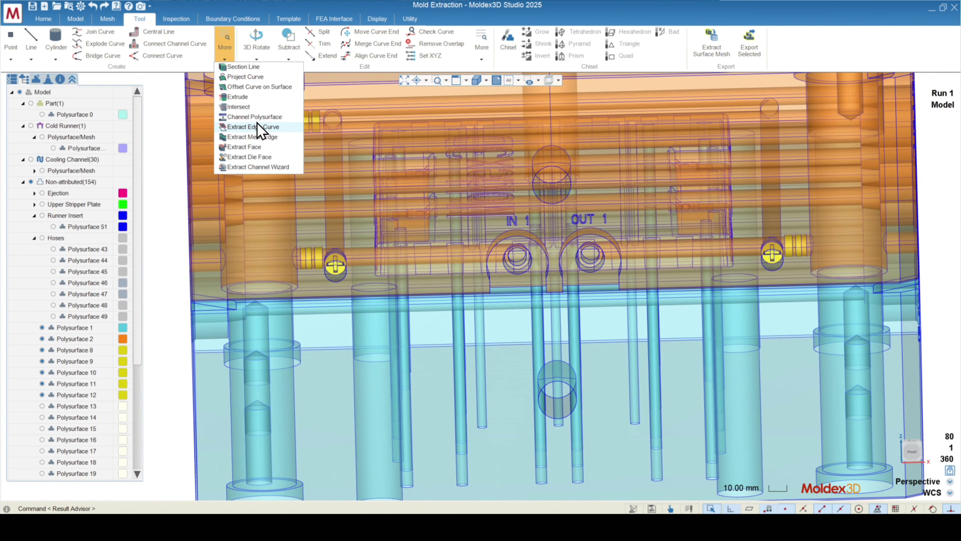
{"action": "left_click", "coordinate": [250, 167]}
{"action": "scroll", "coordinate": [500, 260], "scroll_direction": "up", "scroll_amount": 3}
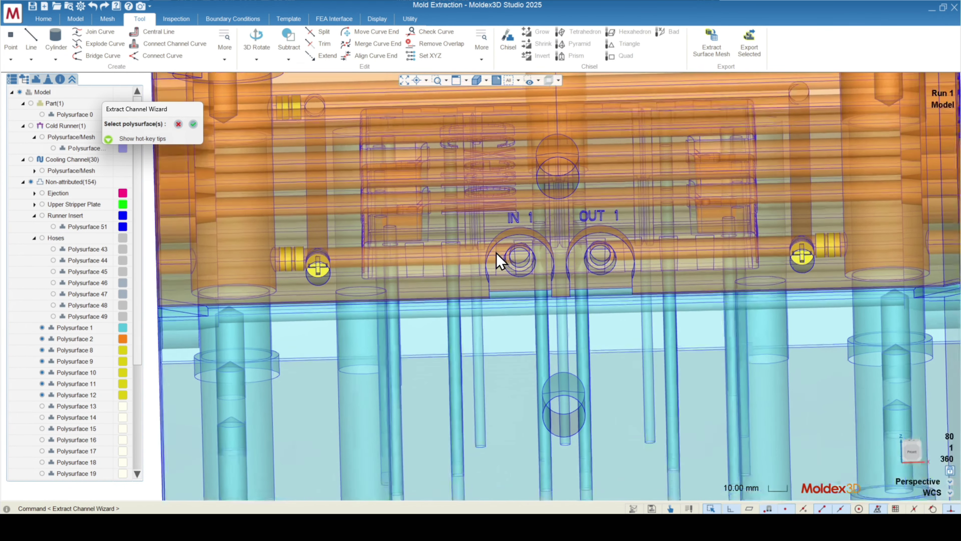
{"action": "scroll", "coordinate": [526, 265], "scroll_direction": "down", "scroll_amount": 3}
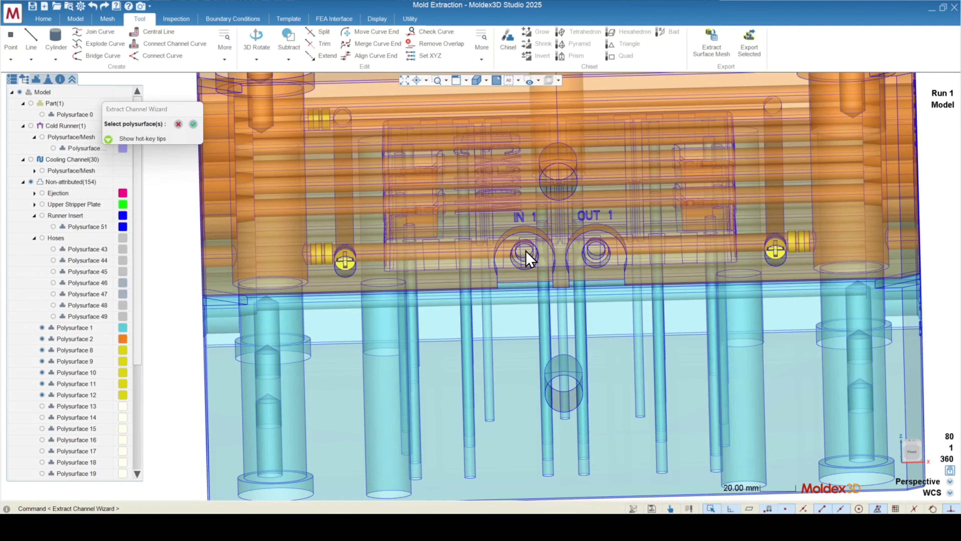
{"action": "left_click", "coordinate": [552, 229]}
{"action": "left_click", "coordinate": [590, 250]}
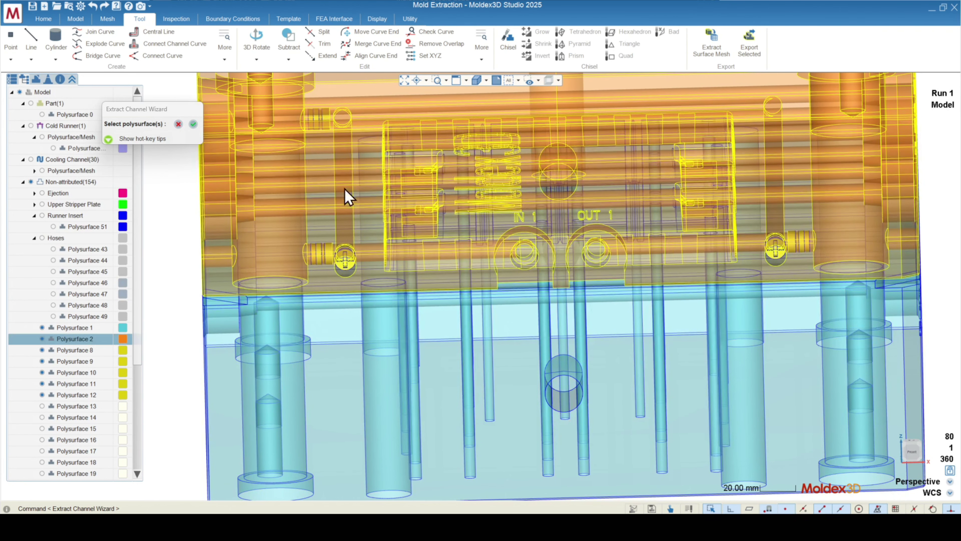
{"action": "left_click", "coordinate": [193, 124]}
- Select the channel circuit running from the IN 1 port to the OUT 1 port for extraction and check its path through the plate
{"action": "scroll", "coordinate": [537, 264], "scroll_direction": "up", "scroll_amount": 5}
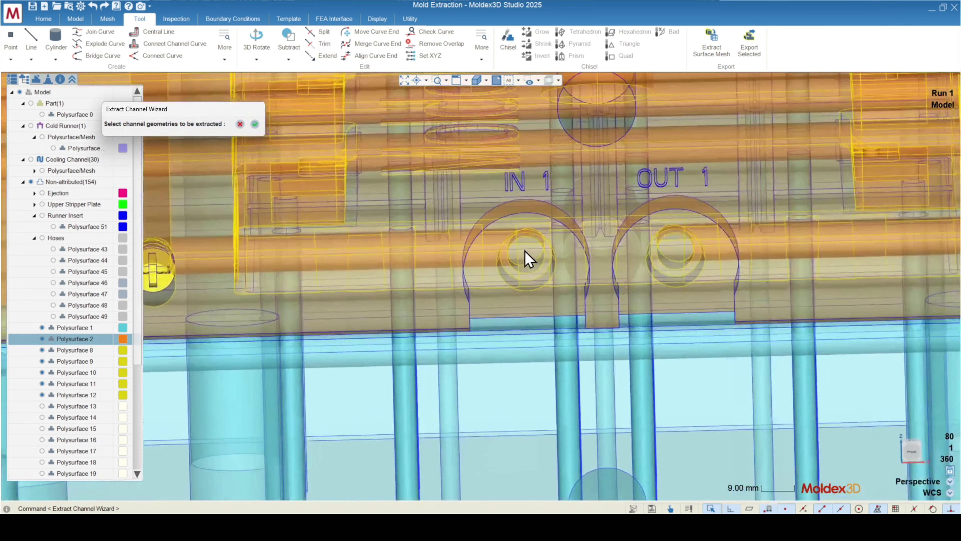
{"action": "scroll", "coordinate": [618, 261], "scroll_direction": "down", "scroll_amount": 3}
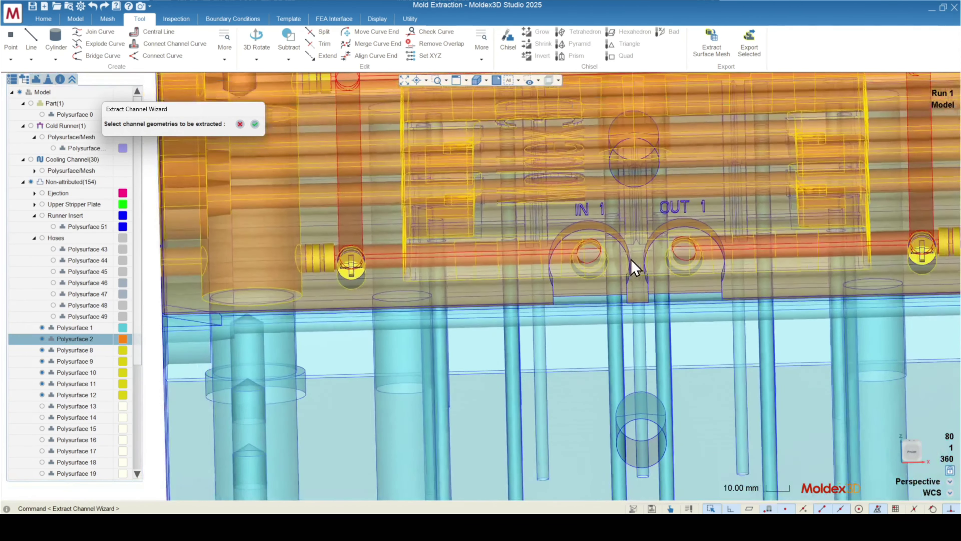
{"action": "middle_click_drag", "start_coordinate": [631, 261], "coordinate": [552, 280]}
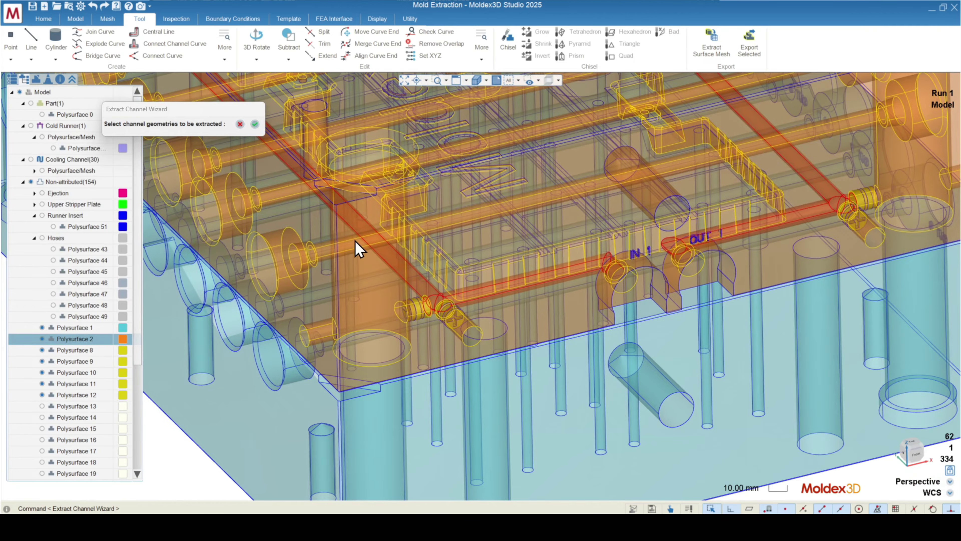
{"action": "scroll", "coordinate": [628, 299], "scroll_direction": "up", "scroll_amount": 5}
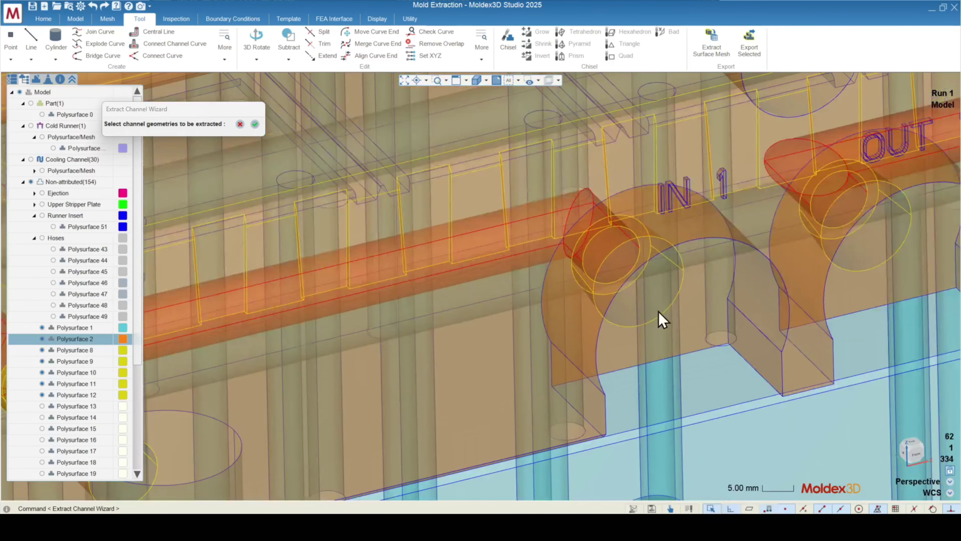
{"action": "scroll", "coordinate": [621, 292], "scroll_direction": "down", "scroll_amount": 10}
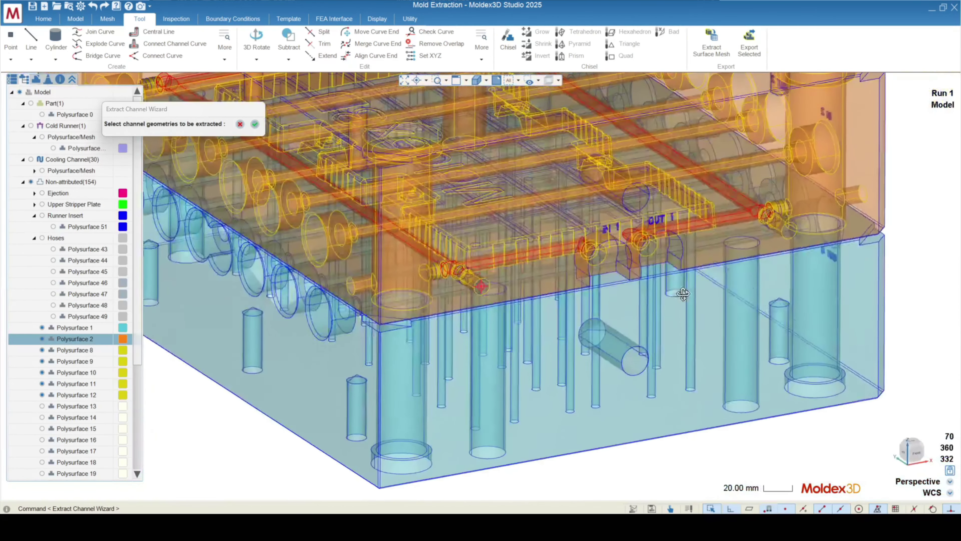
{"action": "middle_click_drag", "start_coordinate": [684, 294], "coordinate": [568, 339]}
{"action": "scroll", "coordinate": [338, 291], "scroll_direction": "down", "scroll_amount": 4}
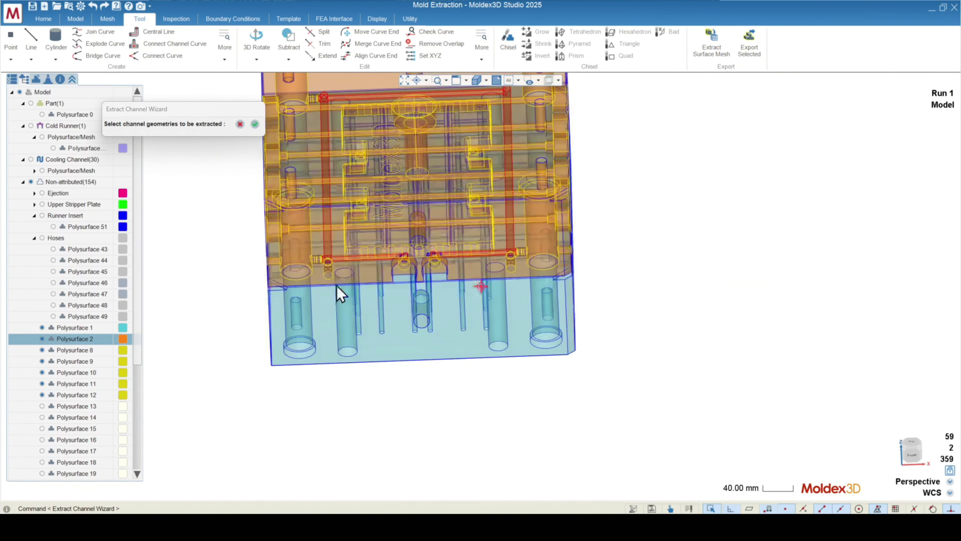
- Extract the selected channel circuit between the IN 1 and OUT 1 ports from the orange mold plate
{"action": "scroll", "coordinate": [337, 238], "scroll_direction": "up", "scroll_amount": 2}
{"action": "scroll", "coordinate": [417, 346], "scroll_direction": "down", "scroll_amount": 2}
{"action": "middle_click_drag", "start_coordinate": [390, 339], "coordinate": [381, 289]}
{"action": "left_click", "coordinate": [256, 124]}
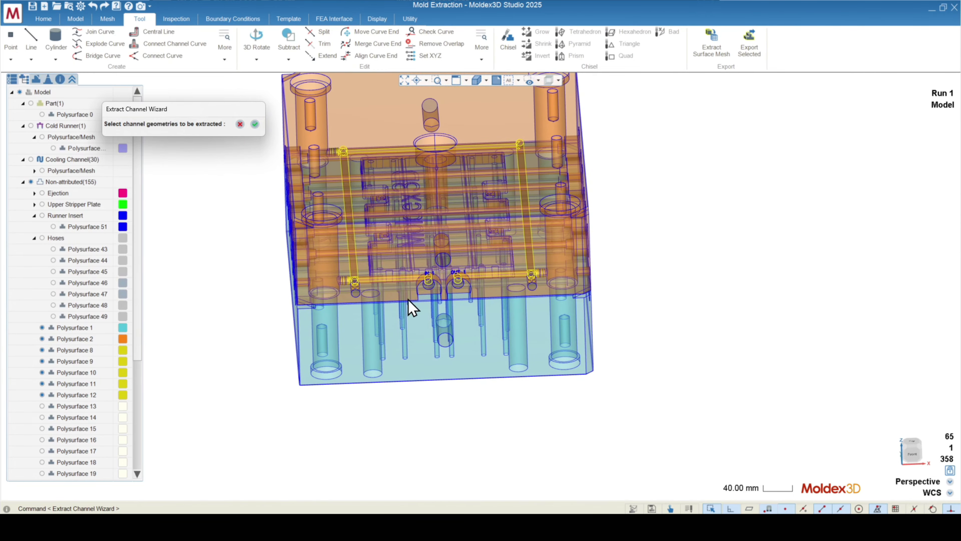
- Examine the extracted circuit in the mold plate and its channel ends at the IN 1 and OUT 1 bores
{"action": "scroll", "coordinate": [425, 273], "scroll_direction": "up", "scroll_amount": 5}
{"action": "scroll", "coordinate": [431, 290], "scroll_direction": "up", "scroll_amount": 1}
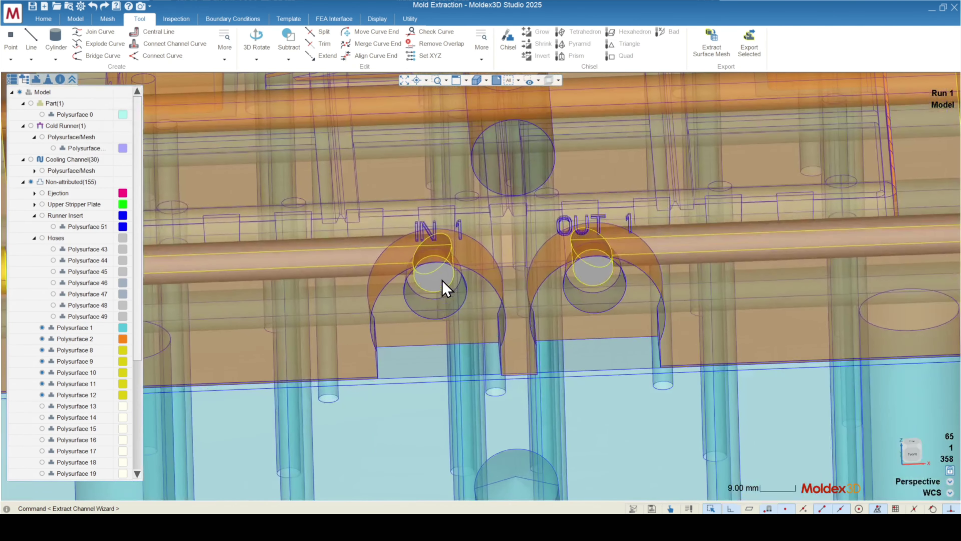
{"action": "scroll", "coordinate": [560, 290], "scroll_direction": "down", "scroll_amount": 6}
{"action": "middle_click_drag", "start_coordinate": [488, 236], "coordinate": [466, 296]}
{"action": "scroll", "coordinate": [413, 347], "scroll_direction": "down", "scroll_amount": 1}
{"action": "scroll", "coordinate": [412, 347], "scroll_direction": "down", "scroll_amount": 5}
{"action": "middle_click_drag", "start_coordinate": [447, 344], "coordinate": [459, 290]}
{"action": "scroll", "coordinate": [459, 289], "scroll_direction": "up", "scroll_amount": 5}
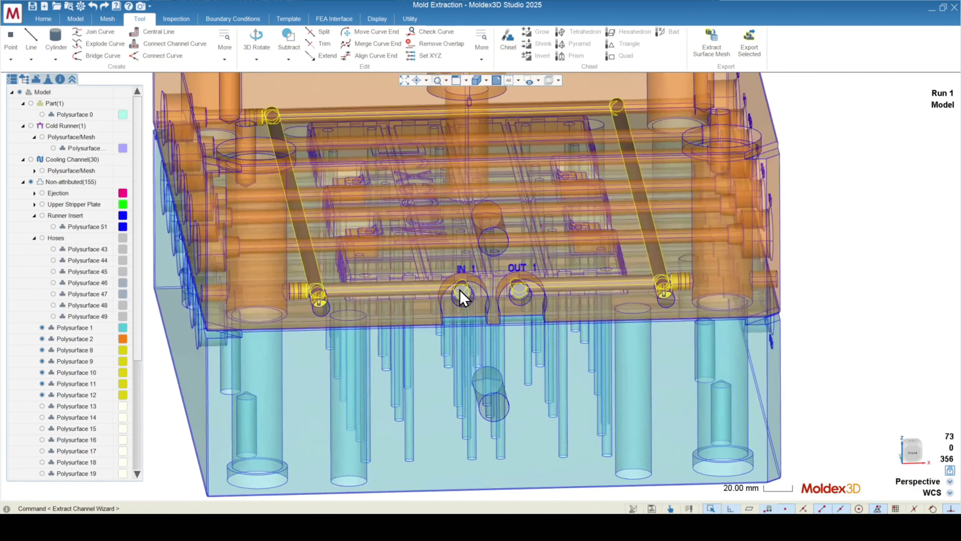
{"action": "scroll", "coordinate": [454, 296], "scroll_direction": "up", "scroll_amount": 5}
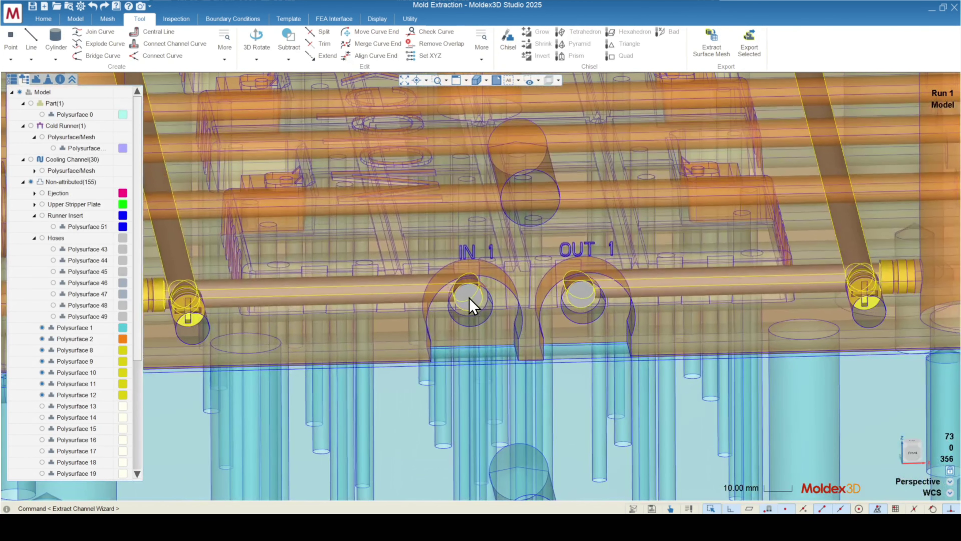
- Assign the extracted IN 1 to OUT 1 circuit the Cooling Channel attribute with the Regular Channel type
{"action": "right_click", "coordinate": [469, 297]}
{"action": "left_click", "coordinate": [508, 339]}
{"action": "left_click", "coordinate": [451, 108]}
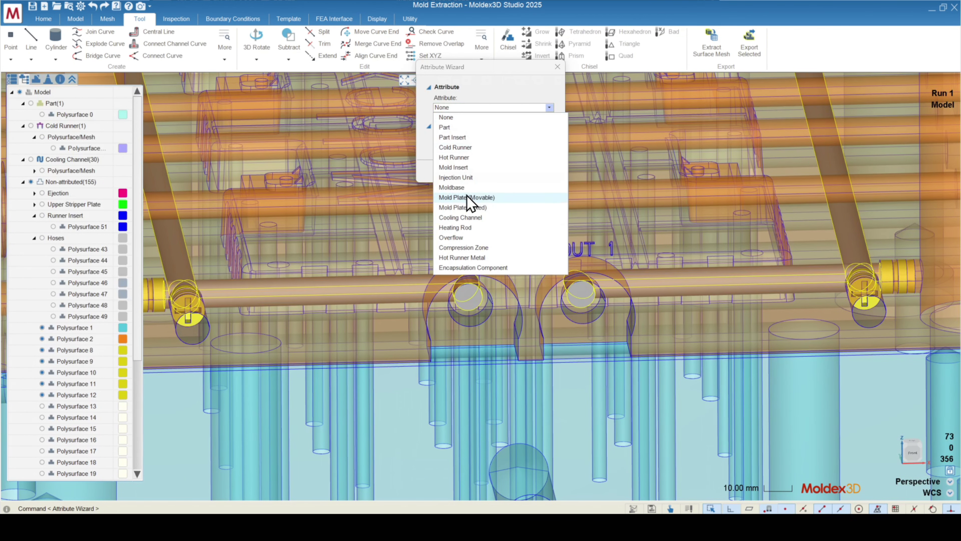
{"action": "left_click", "coordinate": [463, 223]}
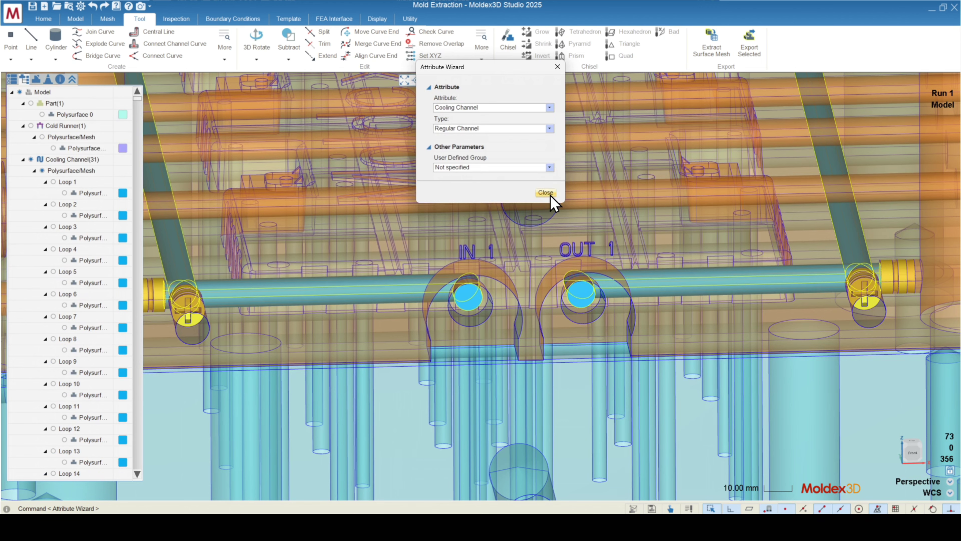
{"action": "left_click", "coordinate": [546, 192]}
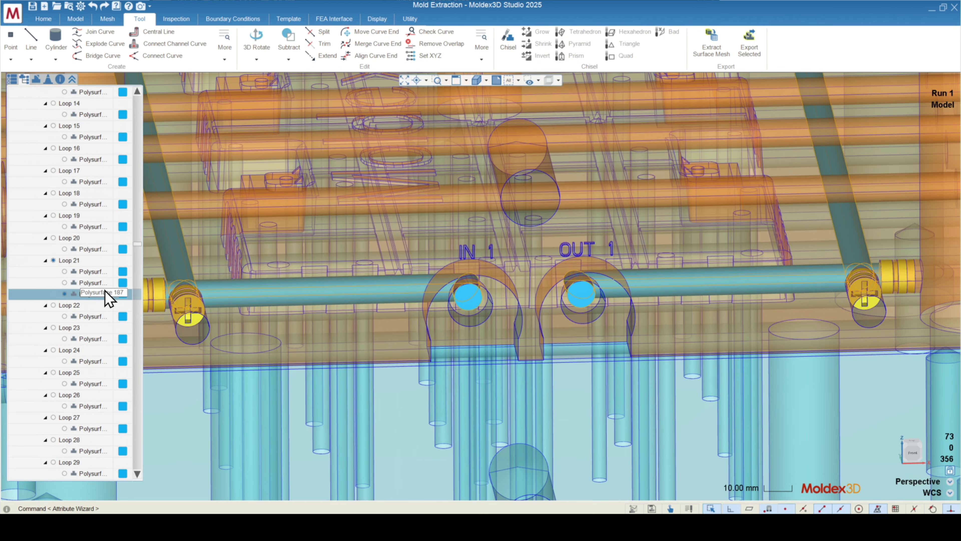
- Display all of Loop 21 to examine how its channel pieces connect at the IN 1 and OUT 1 ports, and hide it again
{"action": "left_click", "coordinate": [54, 260]}
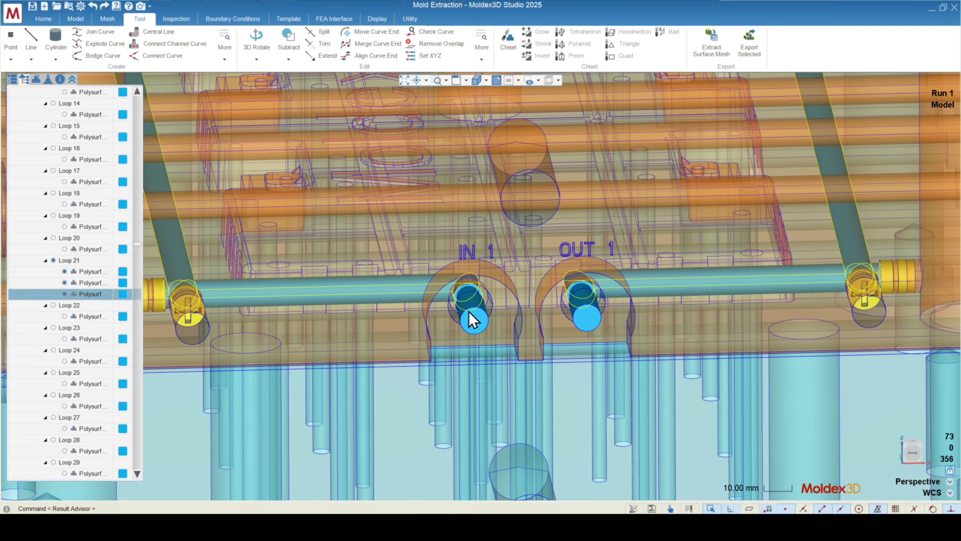
{"action": "left_click", "coordinate": [91, 272]}
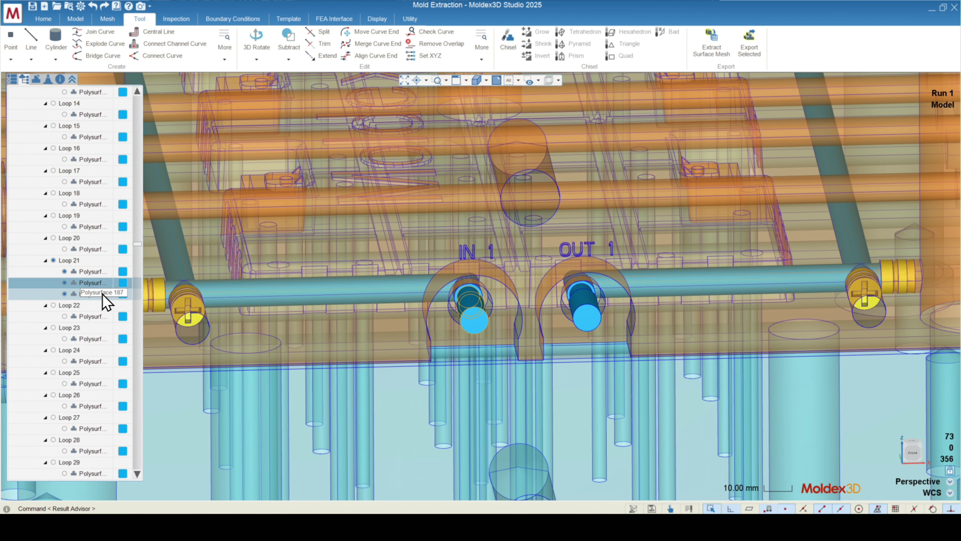
{"action": "left_click", "coordinate": [101, 294]}
{"action": "scroll", "coordinate": [404, 268], "scroll_direction": "down", "scroll_amount": 5}
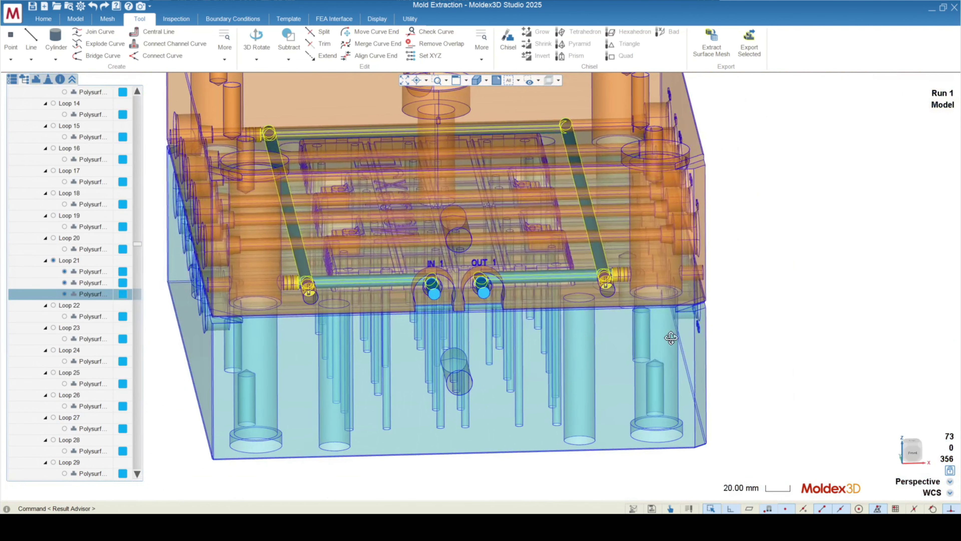
{"action": "middle_click_drag", "start_coordinate": [671, 337], "coordinate": [568, 352]}
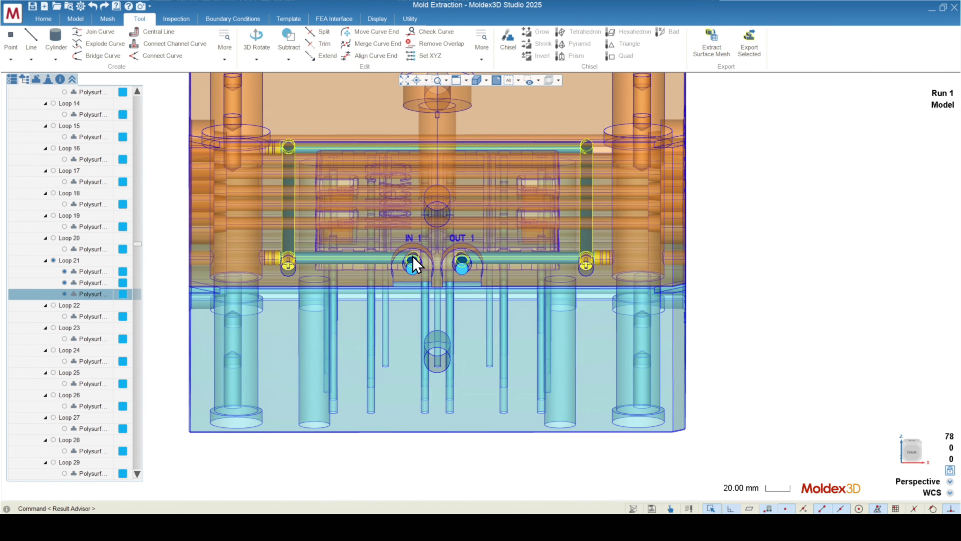
{"action": "middle_click_drag", "start_coordinate": [413, 263], "coordinate": [386, 335]}
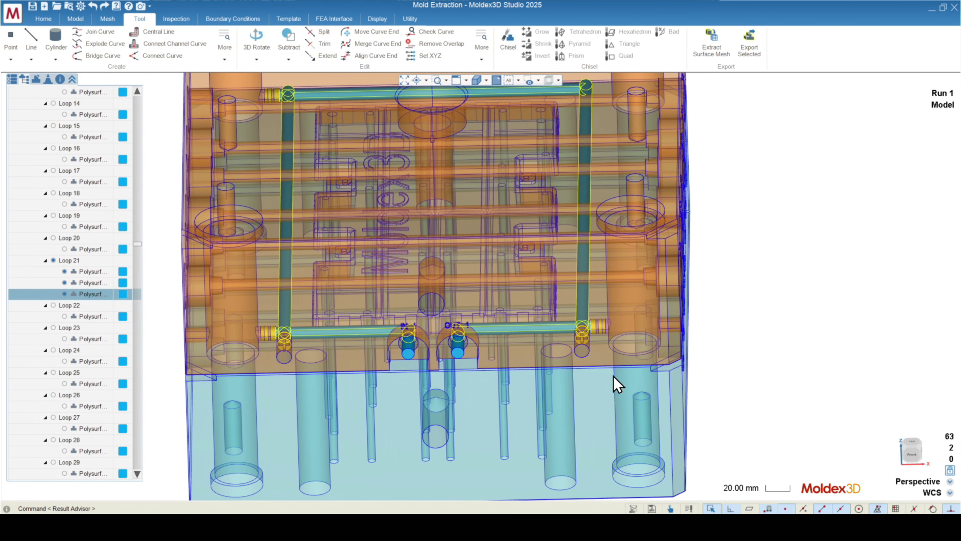
{"action": "middle_click_drag", "start_coordinate": [616, 385], "coordinate": [343, 303]}
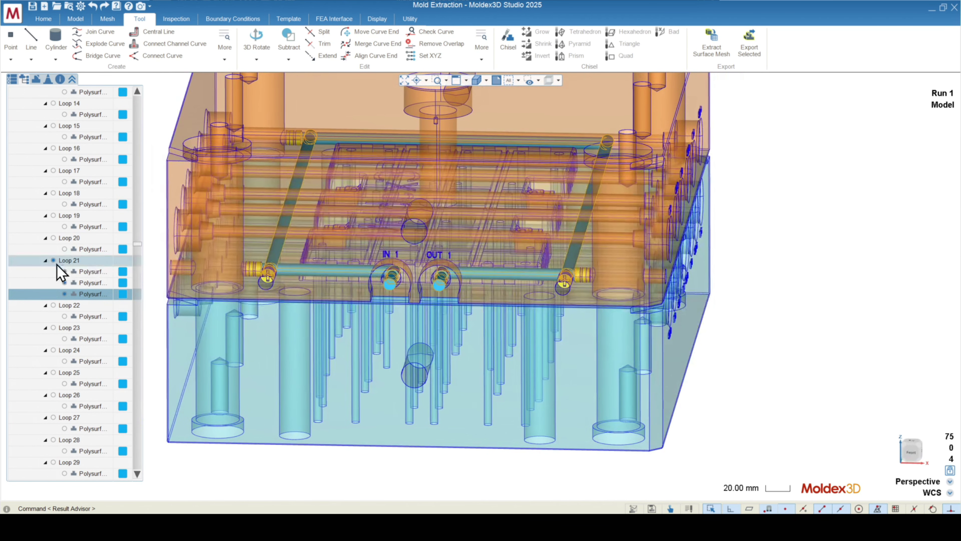
- Start the Extract Channel Wizard with the upper orange mold plate as the source for the side channels
{"action": "middle_click_drag", "start_coordinate": [619, 276], "coordinate": [246, 335]}
{"action": "scroll", "coordinate": [434, 288], "scroll_direction": "up", "scroll_amount": 4}
{"action": "left_click", "coordinate": [428, 293]}
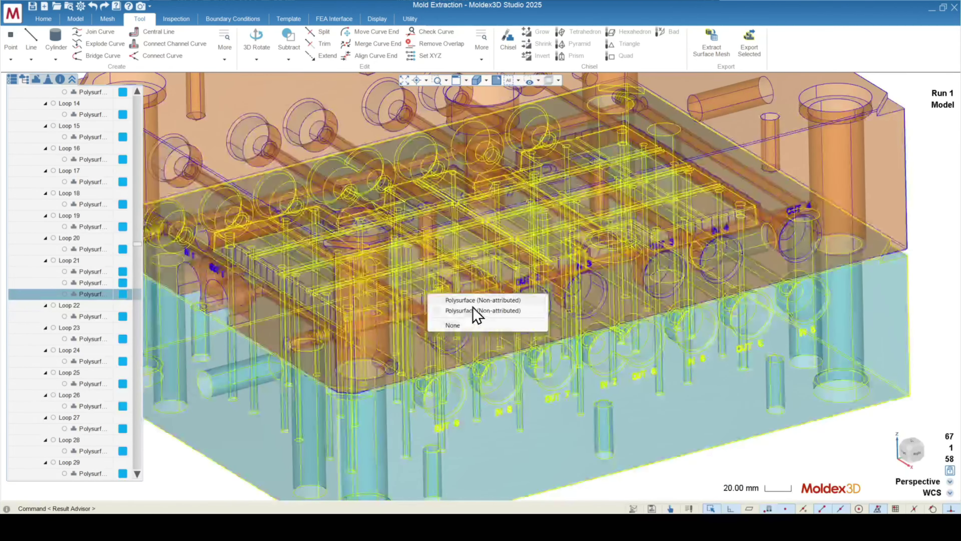
{"action": "middle_click_drag", "start_coordinate": [472, 306], "coordinate": [622, 147]}
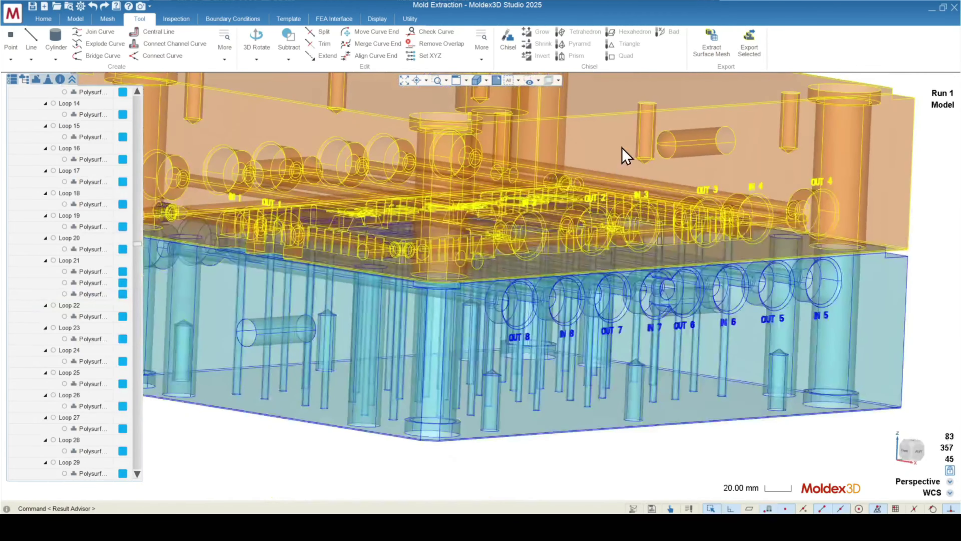
{"action": "left_click", "coordinate": [224, 47]}
{"action": "left_click", "coordinate": [251, 167]}
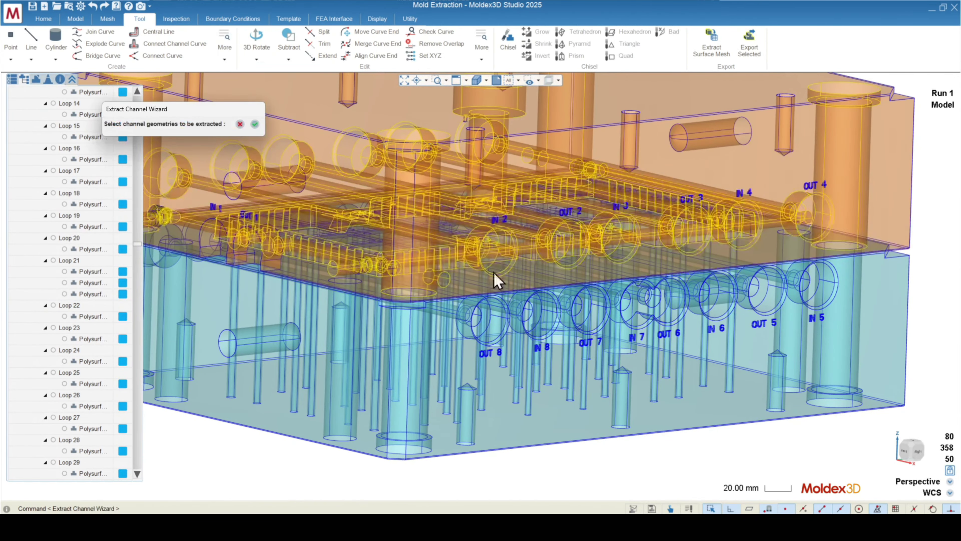
- Select the six straight channels at IN 2, OUT 2, IN 3, OUT 3, IN 4 and OUT 4 for extraction
{"action": "scroll", "coordinate": [497, 280], "scroll_direction": "up", "scroll_amount": 5}
{"action": "middle_click_drag", "start_coordinate": [523, 252], "coordinate": [473, 258]}
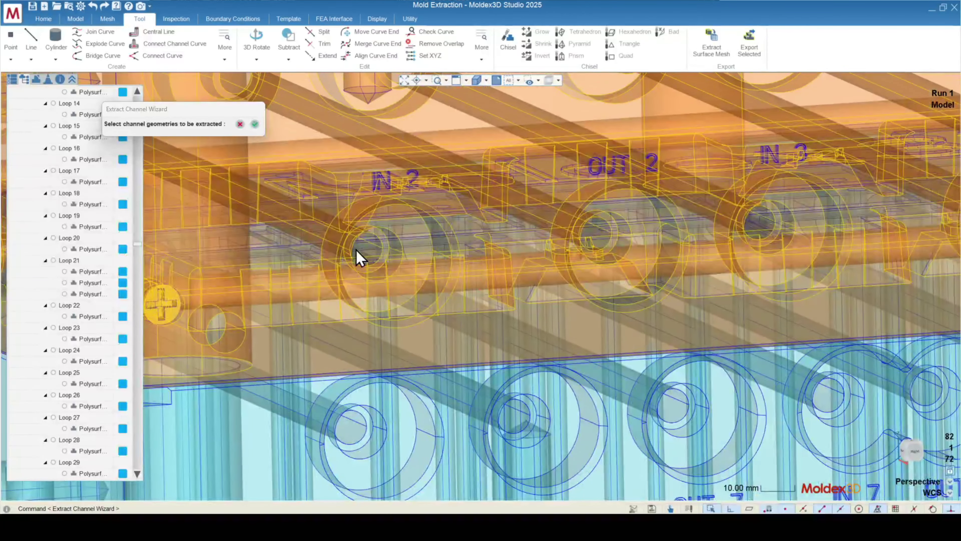
{"action": "left_click", "coordinate": [367, 251]}
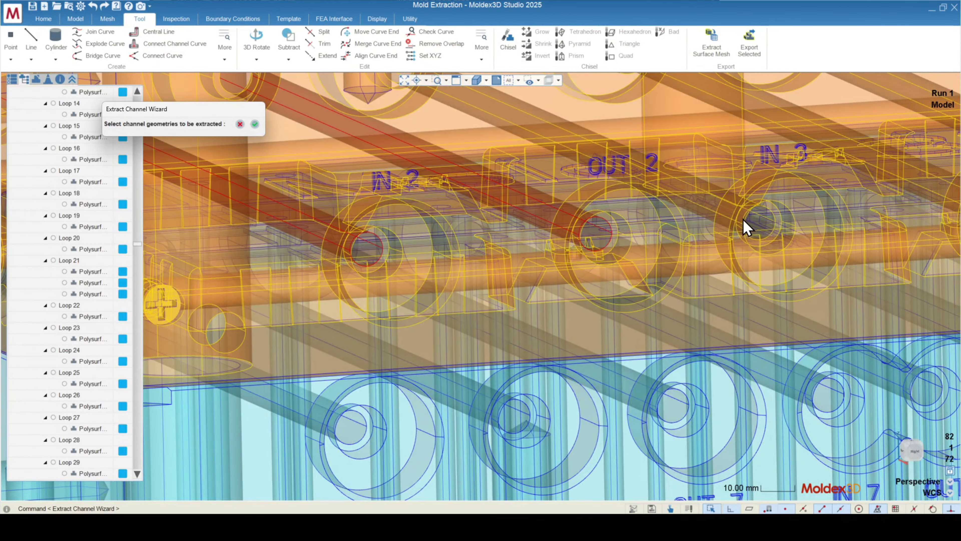
{"action": "scroll", "coordinate": [672, 232], "scroll_direction": "down", "scroll_amount": 3}
{"action": "scroll", "coordinate": [791, 249], "scroll_direction": "up", "scroll_amount": 4}
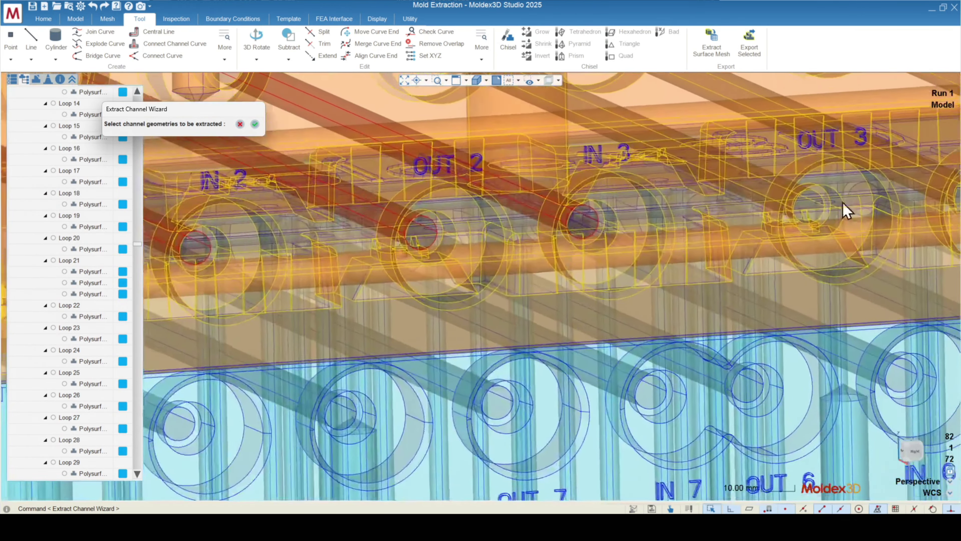
{"action": "scroll", "coordinate": [474, 226], "scroll_direction": "down", "scroll_amount": 4}
{"action": "scroll", "coordinate": [730, 217], "scroll_direction": "up", "scroll_amount": 3}
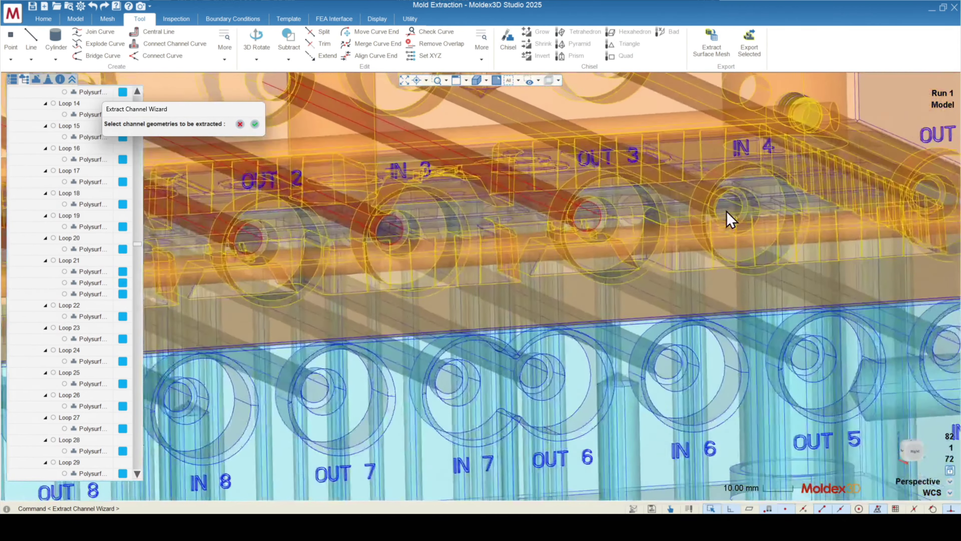
{"action": "scroll", "coordinate": [830, 215], "scroll_direction": "down", "scroll_amount": 3}
{"action": "scroll", "coordinate": [794, 209], "scroll_direction": "up", "scroll_amount": 4}
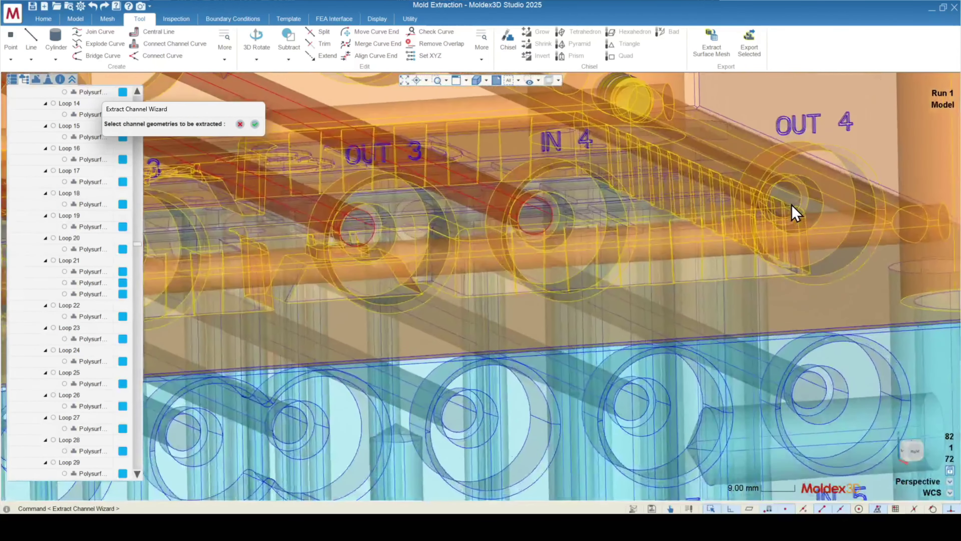
{"action": "middle_click_drag", "start_coordinate": [759, 218], "coordinate": [908, 249]}
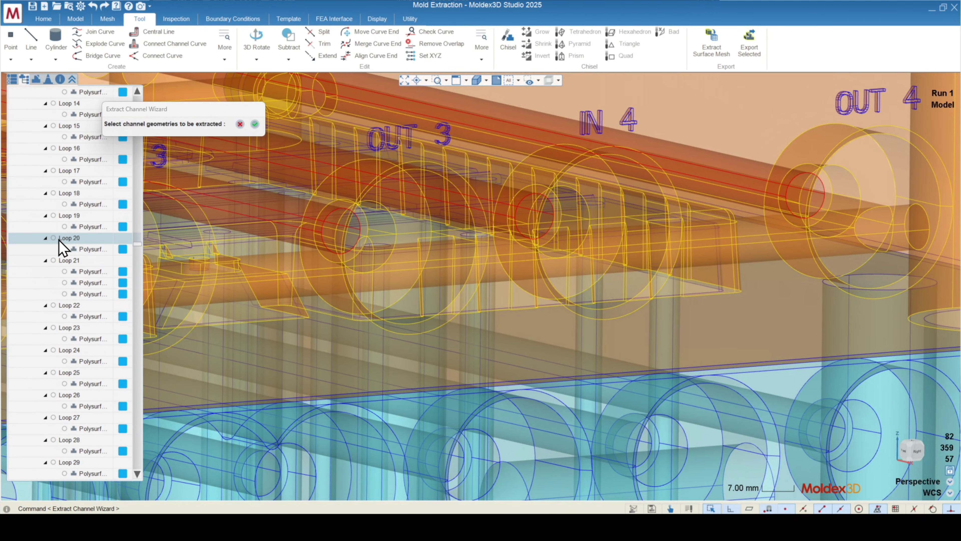
- Check the six selected straight channels across the orange plate and extract them as separate geometry
{"action": "scroll", "coordinate": [674, 257], "scroll_direction": "down", "scroll_amount": 8}
{"action": "middle_click_drag", "start_coordinate": [409, 289], "coordinate": [288, 166]}
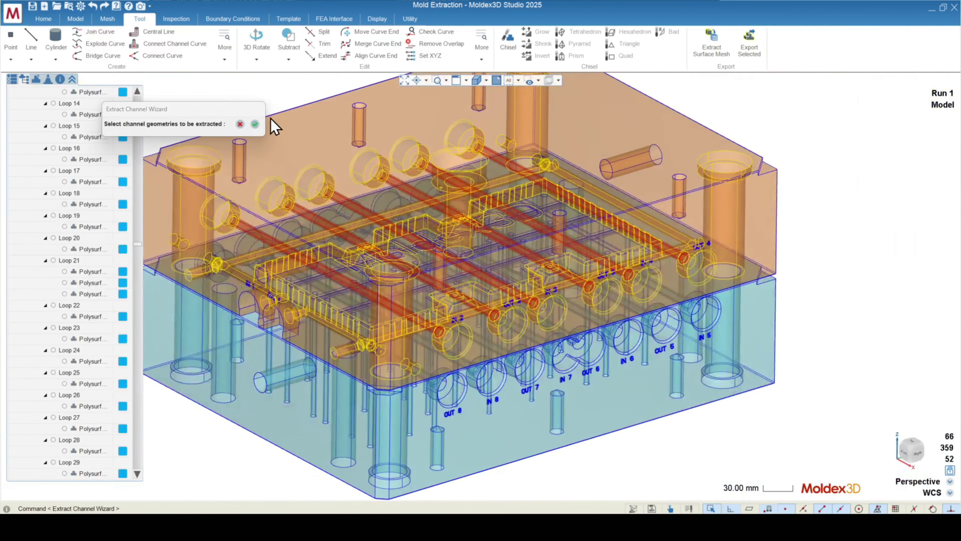
{"action": "left_click", "coordinate": [255, 124]}
{"action": "mouse_move", "coordinate": [402, 230]}
{"action": "middle_mouse_down"}
{"action": "mouse_move", "coordinate": [401, 267]}
{"action": "mouse_move", "coordinate": [402, 213]}
{"action": "middle_mouse_up"}
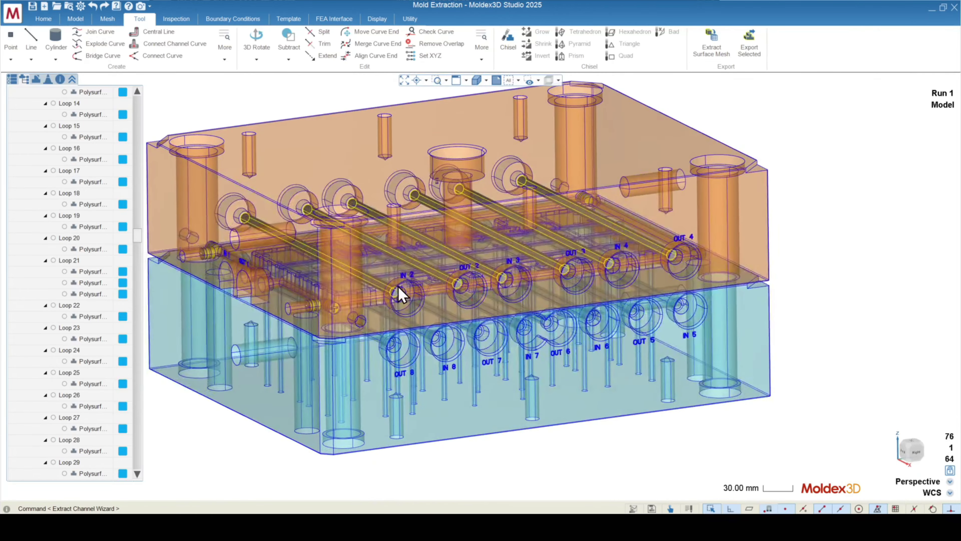
- Assign the six extracted straight channels the Cooling Channel attribute as Regular Channel and review their loops in the model tree
{"action": "right_click", "coordinate": [422, 287]}
{"action": "left_click", "coordinate": [465, 324]}
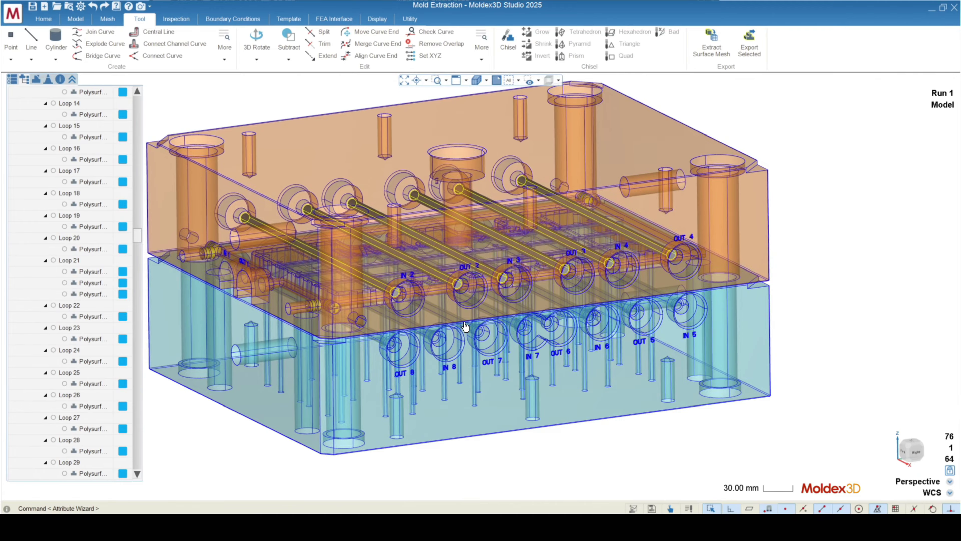
{"action": "left_click", "coordinate": [474, 108]}
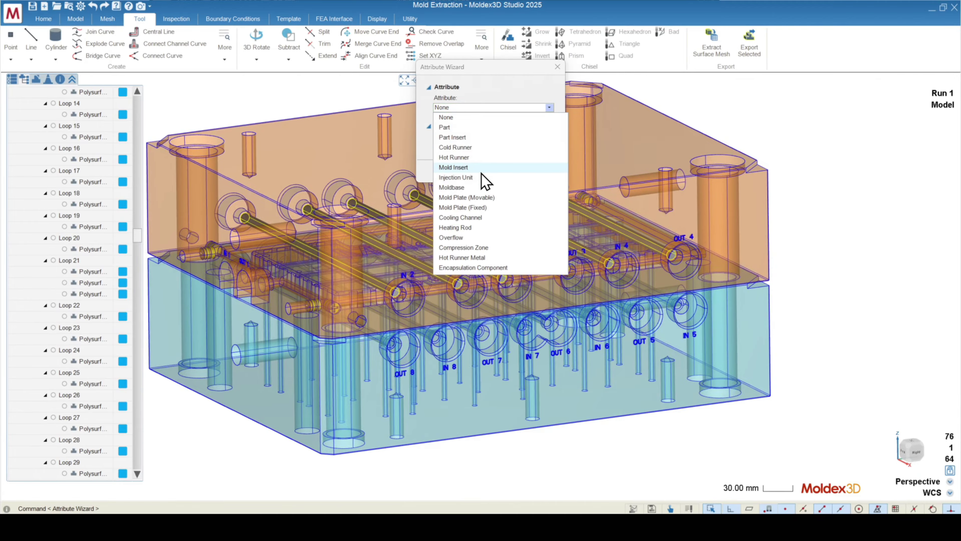
{"action": "left_click", "coordinate": [461, 217]}
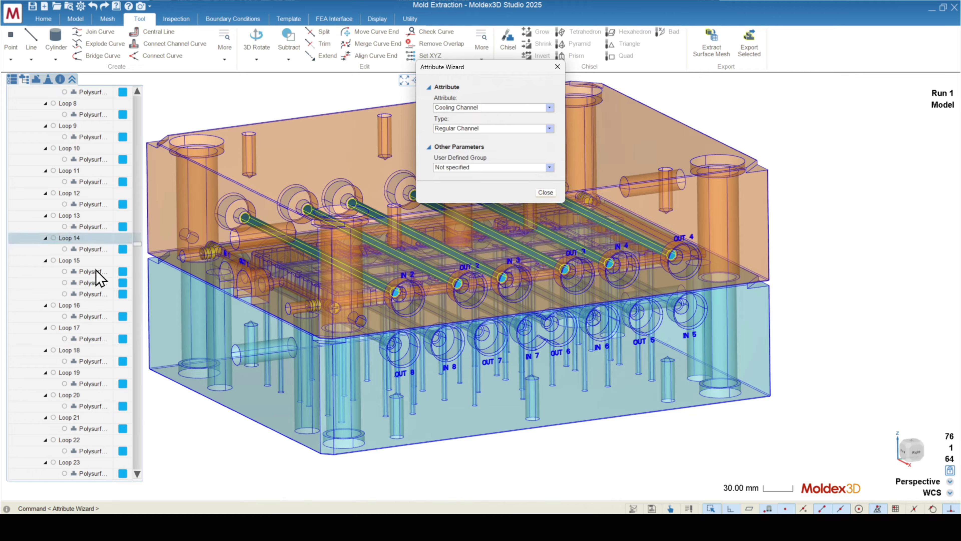
{"action": "scroll", "coordinate": [91, 276], "scroll_direction": "down", "scroll_amount": 4}
{"action": "scroll", "coordinate": [78, 301], "scroll_direction": "up", "scroll_amount": 13}
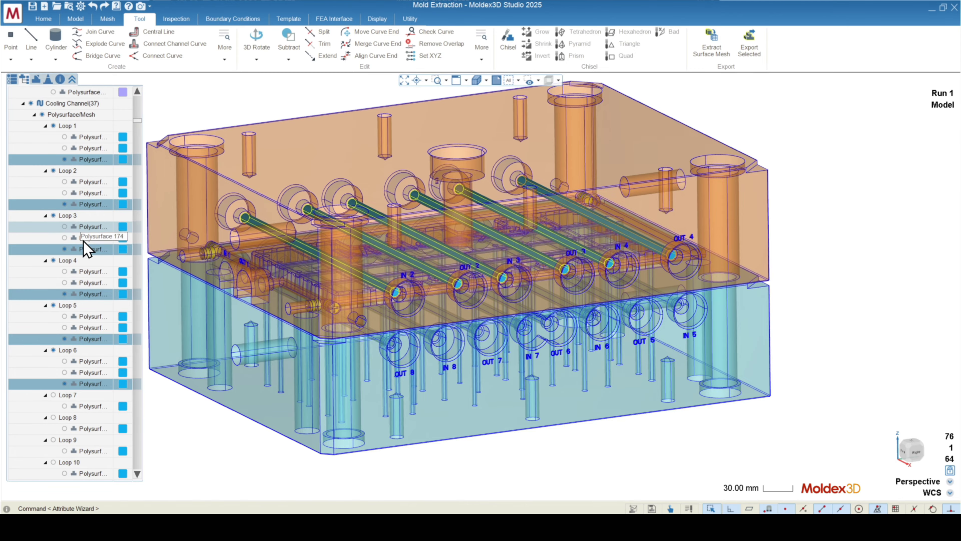
- Start the Extract Channel Wizard with the lower turquoise mold plate as the source polysurface
{"action": "middle_click_drag", "start_coordinate": [438, 373], "coordinate": [393, 370]}
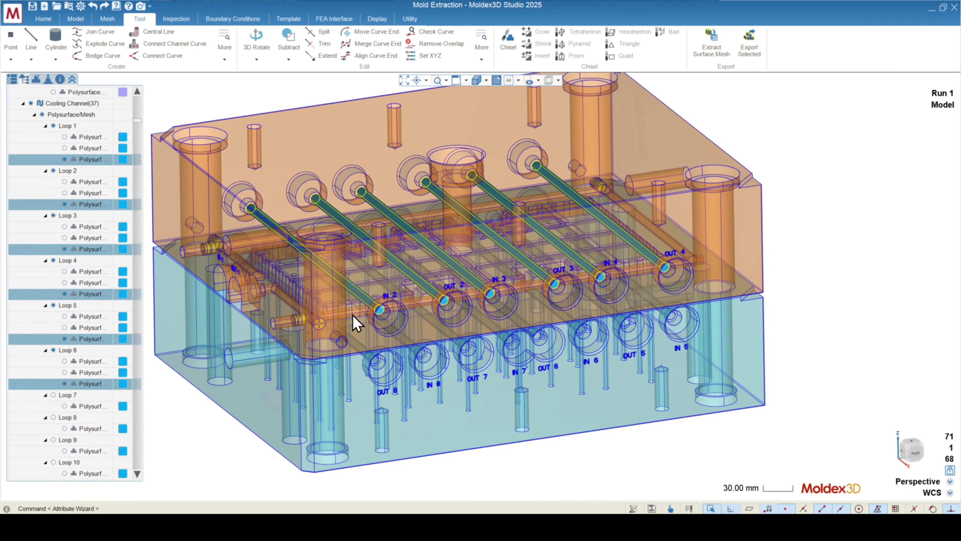
{"action": "middle_click_drag", "start_coordinate": [356, 323], "coordinate": [507, 346]}
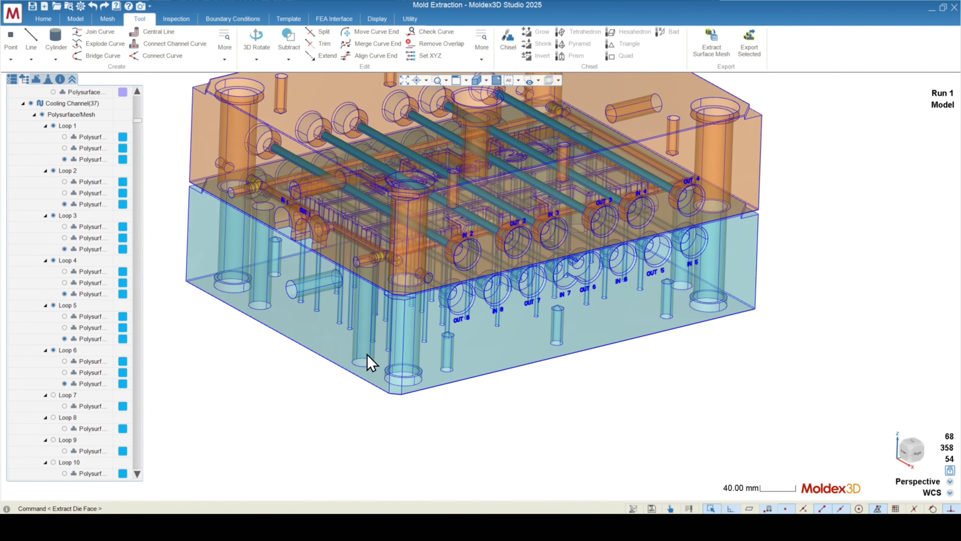
{"action": "left_click", "coordinate": [473, 330]}
{"action": "middle_click_drag", "start_coordinate": [553, 356], "coordinate": [543, 339]}
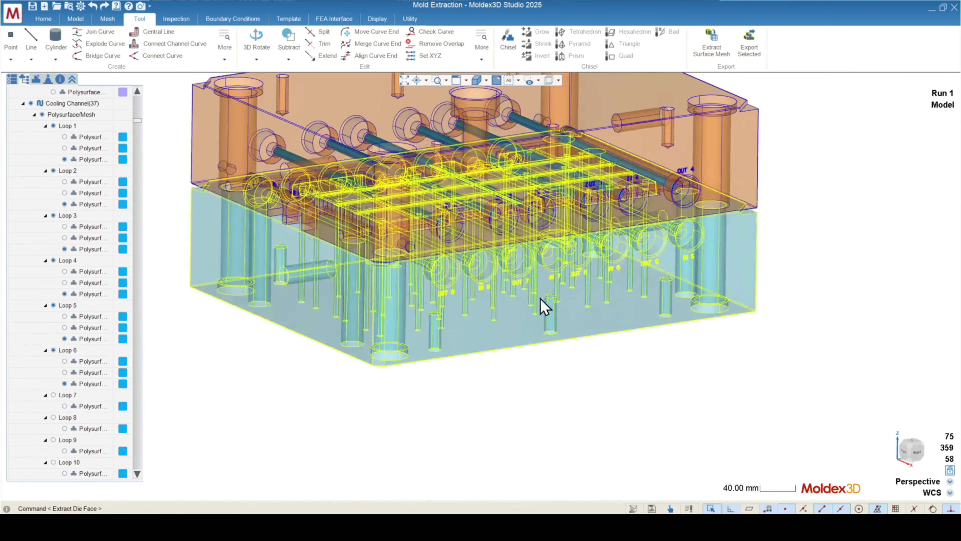
{"action": "scroll", "coordinate": [477, 265], "scroll_direction": "up", "scroll_amount": 4}
{"action": "scroll", "coordinate": [480, 265], "scroll_direction": "up", "scroll_amount": 3}
{"action": "left_click", "coordinate": [225, 59]}
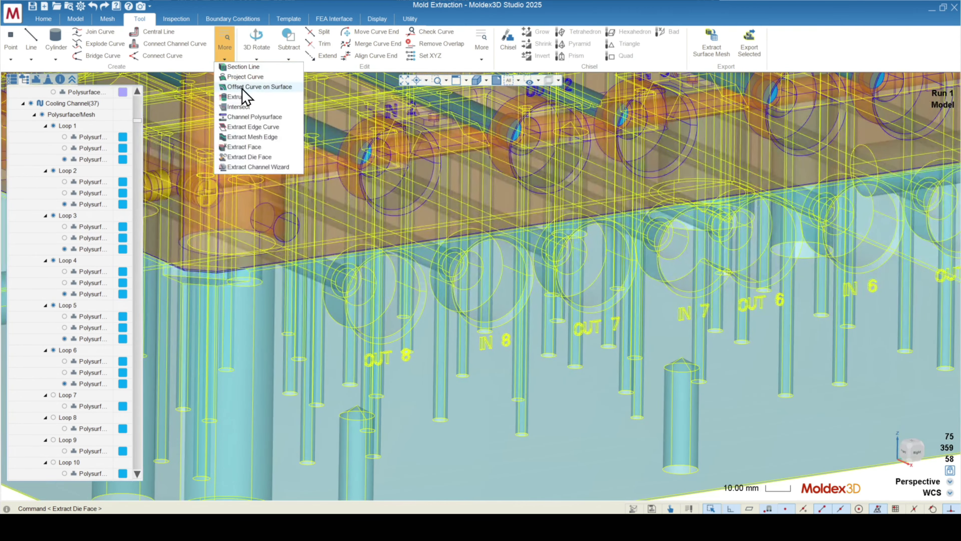
{"action": "left_click", "coordinate": [253, 165]}
- Select the eight lower-plate channels at OUT 8, IN 8, OUT 7, IN 7, OUT 6, IN 6, OUT 5 and IN 5 for extraction
{"action": "middle_click_drag", "start_coordinate": [399, 272], "coordinate": [363, 295]}
{"action": "left_click", "coordinate": [309, 278]}
{"action": "left_click", "coordinate": [450, 253]}
{"action": "left_click", "coordinate": [585, 239]}
{"action": "left_click", "coordinate": [716, 225]}
{"action": "left_click", "coordinate": [804, 212]}
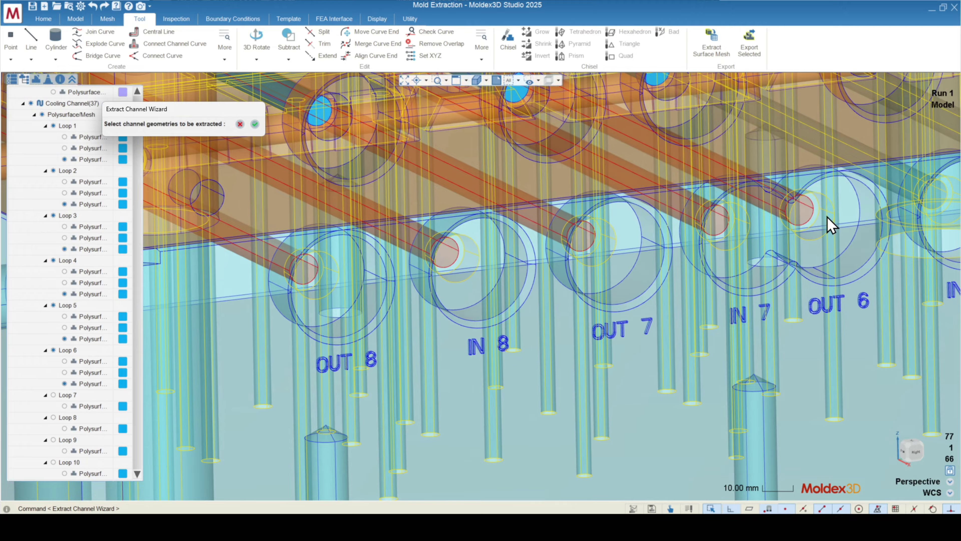
{"action": "left_click", "coordinate": [930, 190]}
{"action": "middle_click_drag", "start_coordinate": [931, 189], "coordinate": [600, 284]}
{"action": "left_click", "coordinate": [745, 270]}
{"action": "left_click", "coordinate": [898, 245]}
- Extract the eight selected channels from the turquoise plate and check them across the mold
{"action": "scroll", "coordinate": [530, 275], "scroll_direction": "down", "scroll_amount": 5}
{"action": "middle_click_drag", "start_coordinate": [382, 299], "coordinate": [478, 322]}
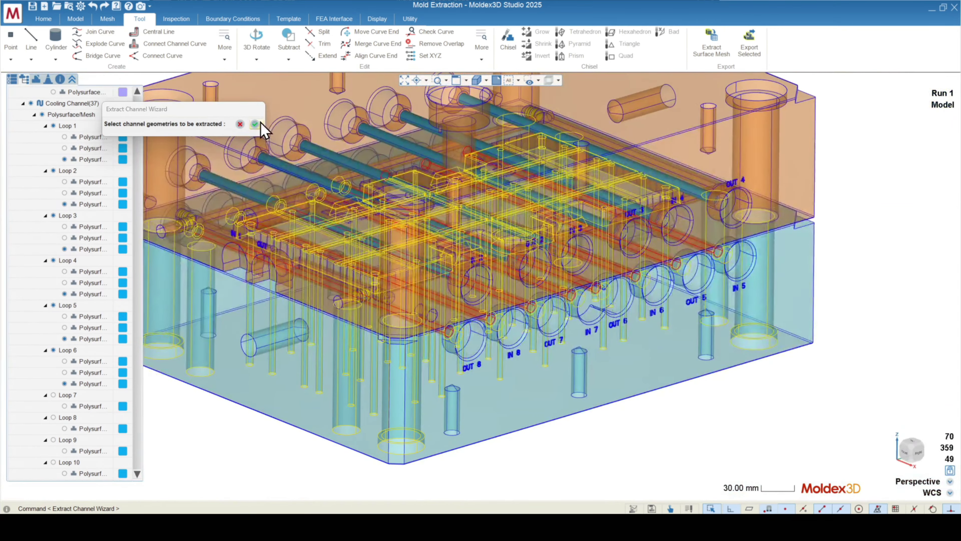
{"action": "left_click", "coordinate": [255, 124]}
{"action": "middle_click_drag", "start_coordinate": [605, 373], "coordinate": [559, 340]}
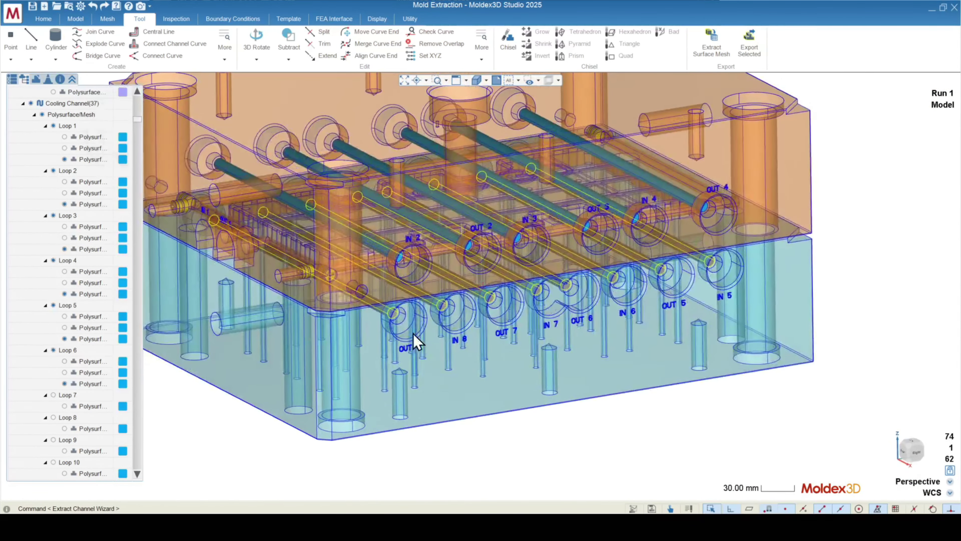
- Assign the eight extracted lower-plate channels the Cooling Channel attribute as Regular Channel and review their loops in the model tree
{"action": "right_click", "coordinate": [395, 313]}
{"action": "left_click", "coordinate": [433, 350]}
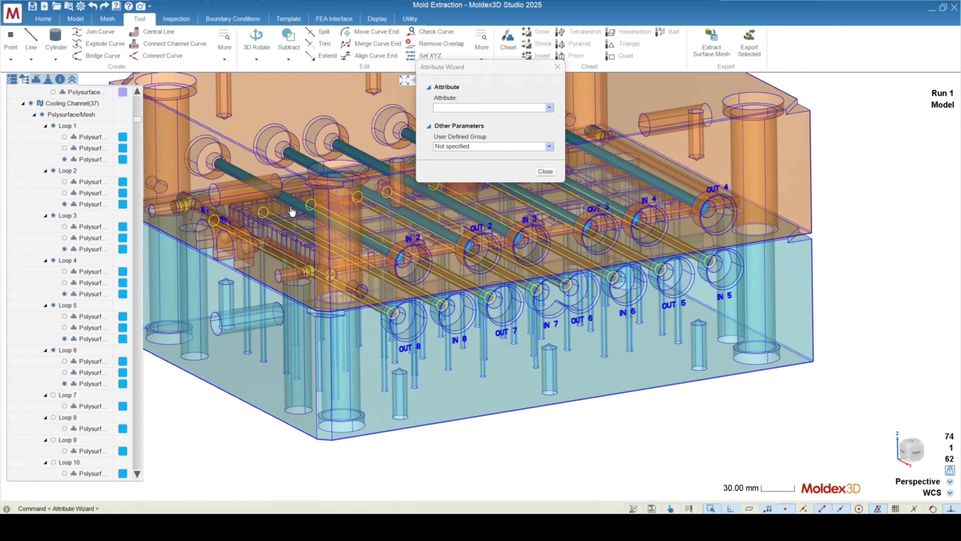
{"action": "left_click", "coordinate": [478, 109]}
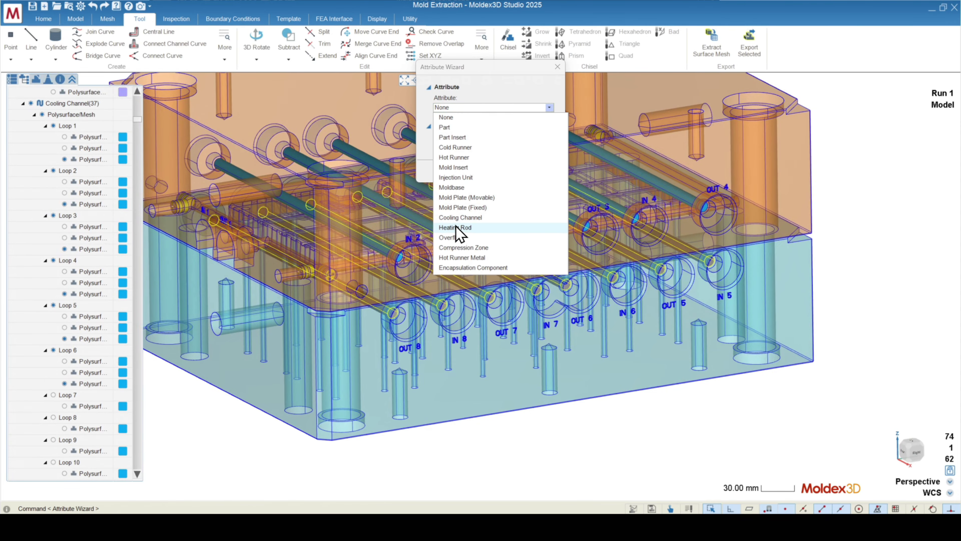
{"action": "left_click", "coordinate": [460, 217]}
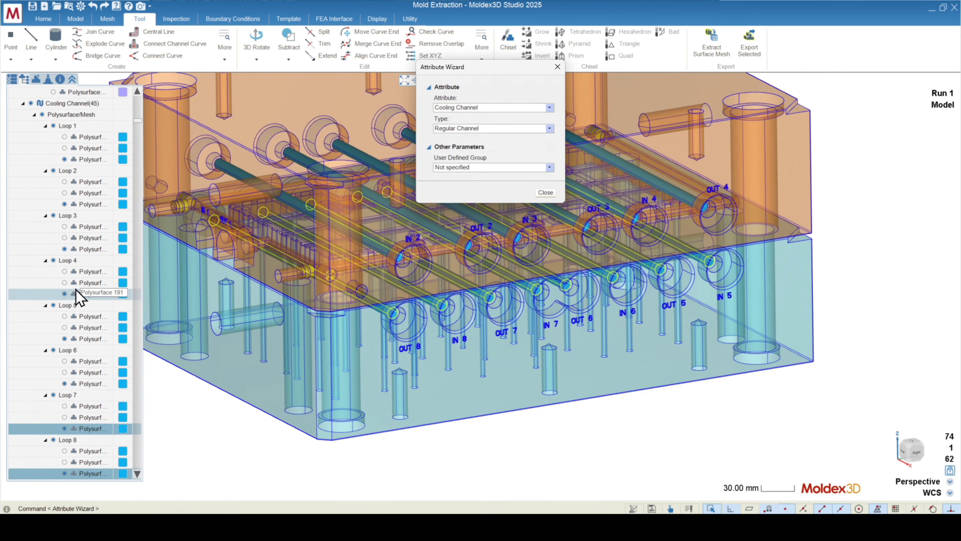
{"action": "scroll", "coordinate": [72, 288], "scroll_direction": "down", "scroll_amount": 8}
{"action": "scroll", "coordinate": [81, 280], "scroll_direction": "down", "scroll_amount": 3}
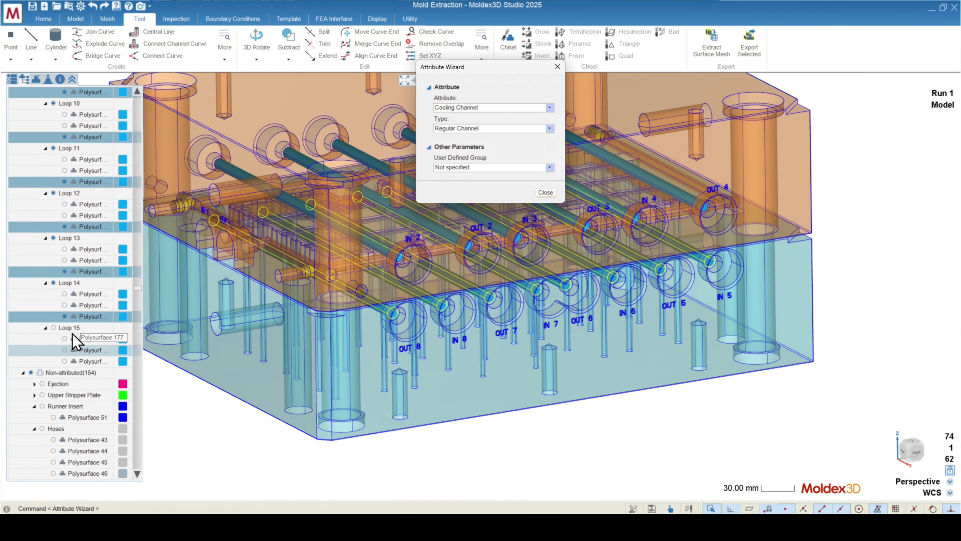
{"action": "scroll", "coordinate": [74, 299], "scroll_direction": "up", "scroll_amount": 14}
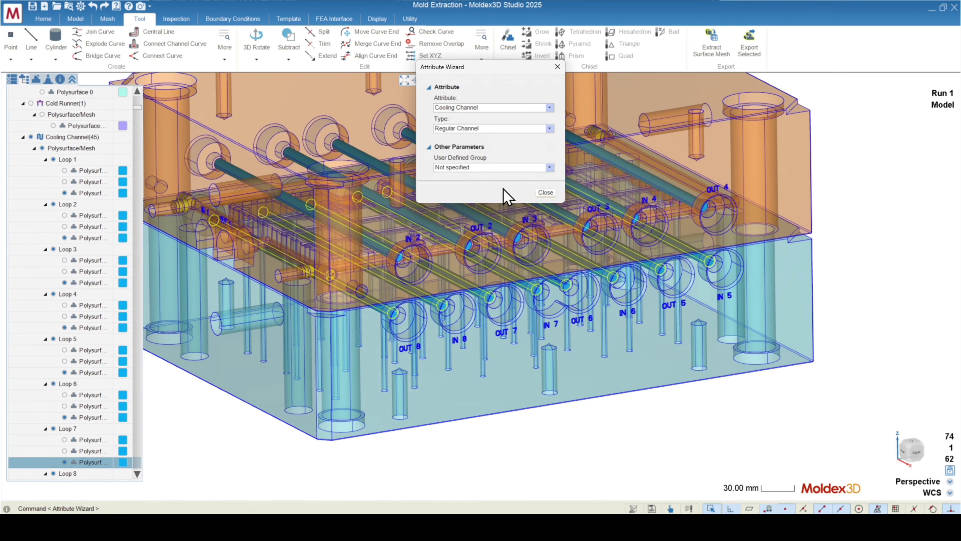
{"action": "left_click", "coordinate": [544, 193]}
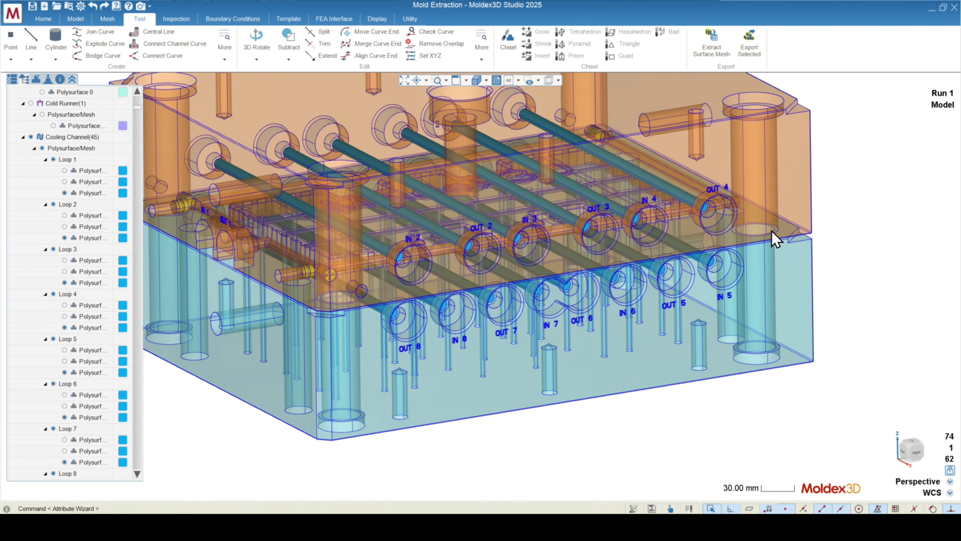
- Show the Hoses group and examine how the U-shaped hoses meet the channels in both mold plates
{"action": "middle_click_drag", "start_coordinate": [777, 241], "coordinate": [706, 241]}
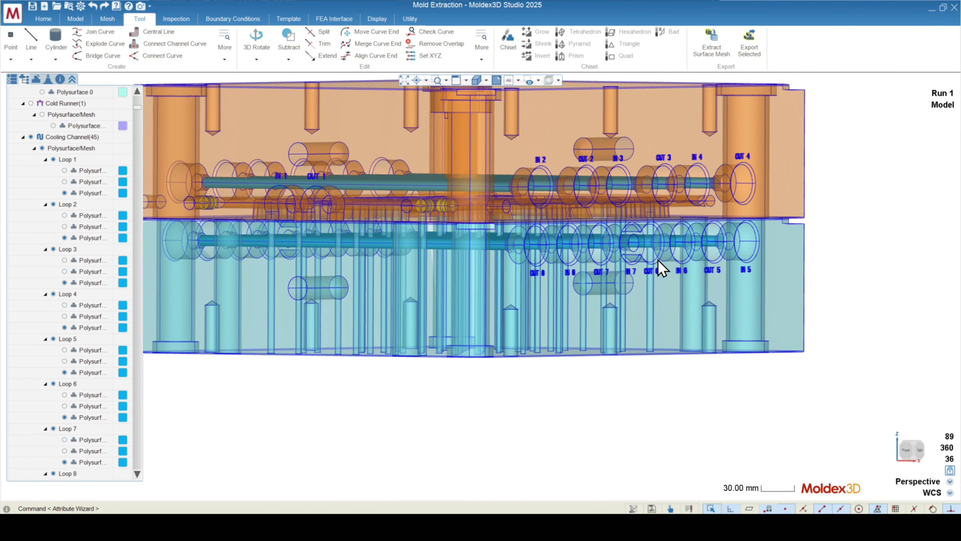
{"action": "middle_click_drag", "start_coordinate": [313, 239], "coordinate": [357, 330]}
{"action": "scroll", "coordinate": [72, 320], "scroll_direction": "down", "scroll_amount": 13}
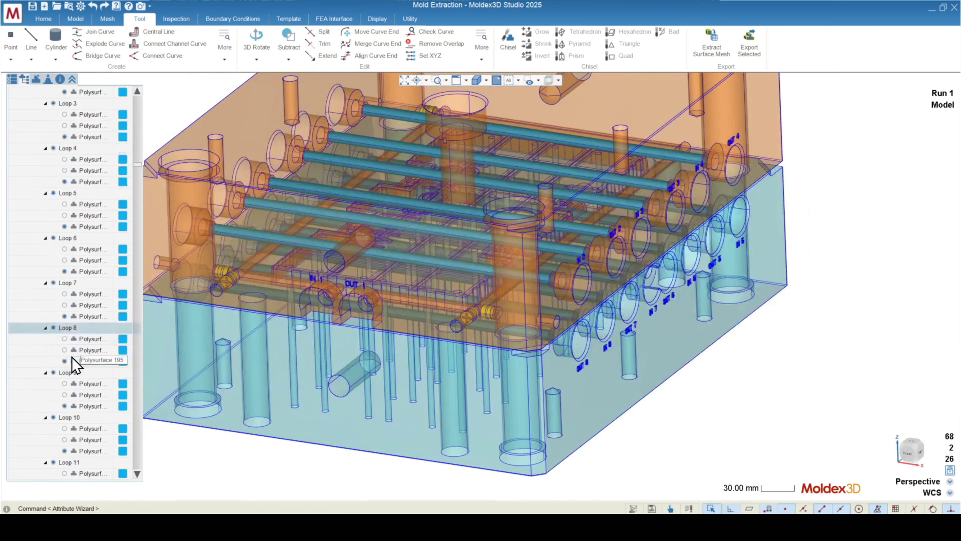
{"action": "middle_click_drag", "start_coordinate": [266, 365], "coordinate": [551, 325]}
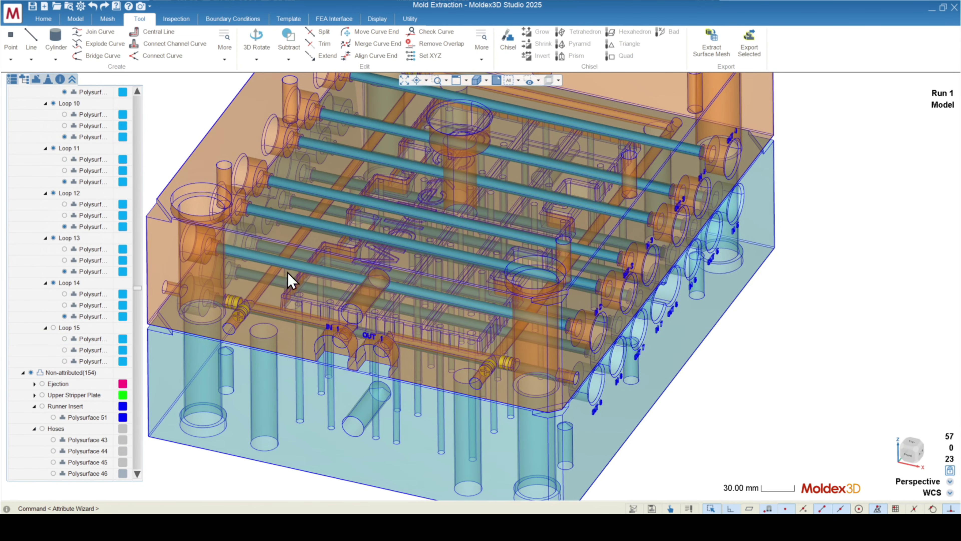
{"action": "middle_click_drag", "start_coordinate": [290, 281], "coordinate": [284, 288]}
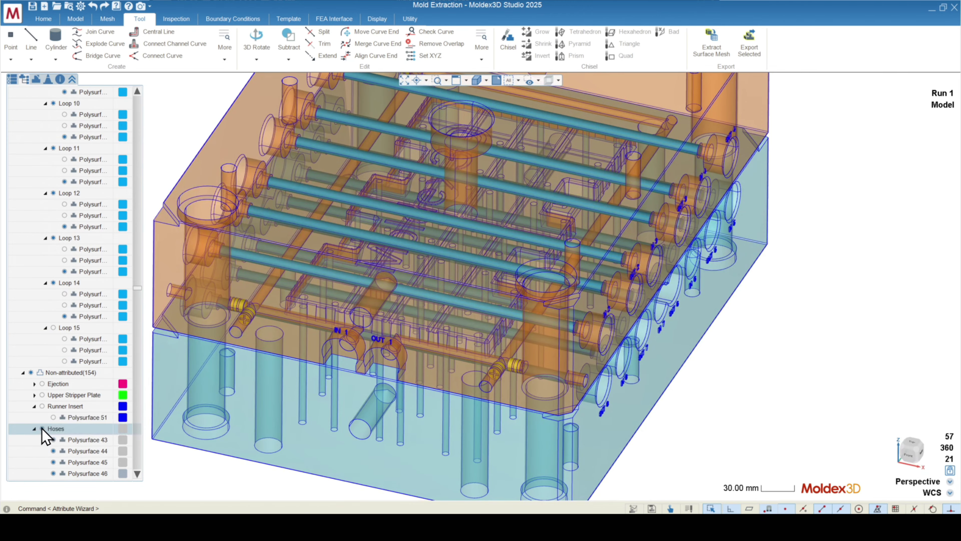
{"action": "scroll", "coordinate": [677, 333], "scroll_direction": "down", "scroll_amount": 4}
{"action": "middle_click_drag", "start_coordinate": [676, 333], "coordinate": [413, 345]}
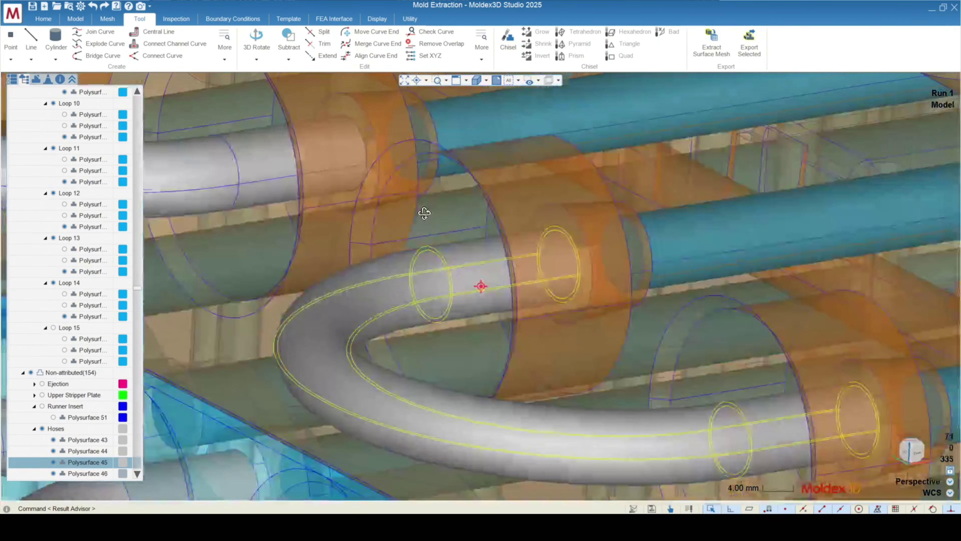
{"action": "middle_click_drag", "start_coordinate": [425, 215], "coordinate": [484, 252]}
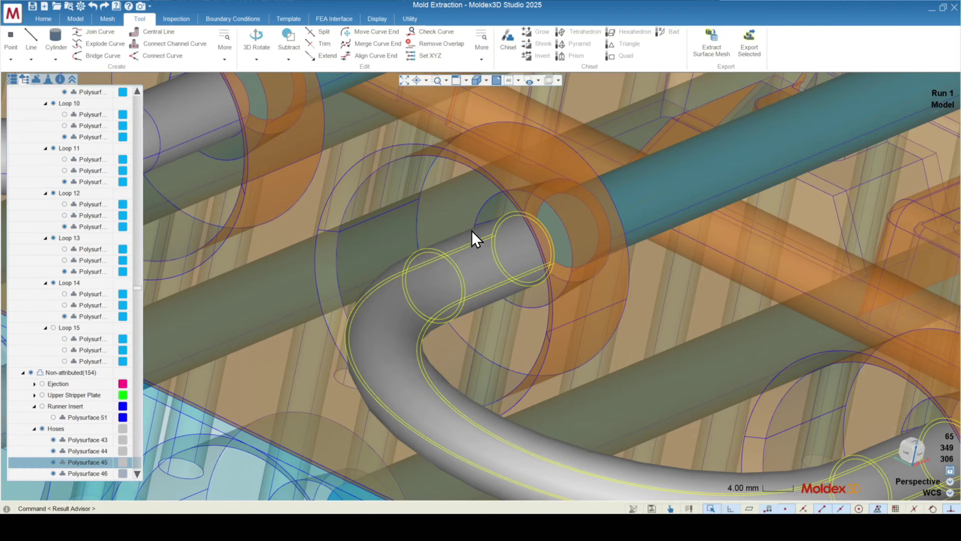
{"action": "scroll", "coordinate": [476, 239], "scroll_direction": "down", "scroll_amount": 10}
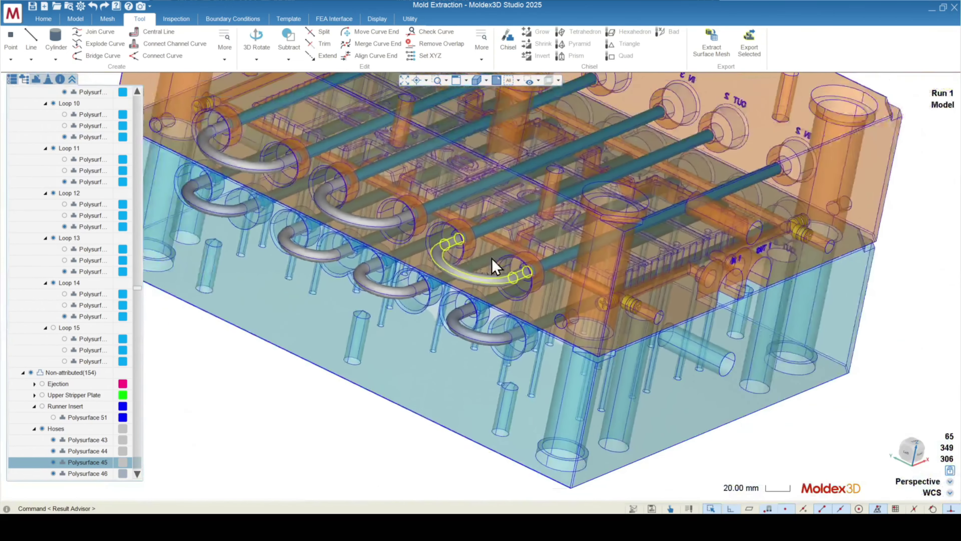
{"action": "scroll", "coordinate": [494, 267], "scroll_direction": "down", "scroll_amount": 5}
- Select all seven U-shaped hoses on the side of the mold and show only this selection
{"action": "mouse_move", "coordinate": [530, 279]}
{"action": "middle_mouse_down"}
{"action": "mouse_move", "coordinate": [346, 241]}
{"action": "mouse_move", "coordinate": [307, 251]}
{"action": "mouse_move", "coordinate": [341, 235]}
{"action": "mouse_move", "coordinate": [319, 205]}
{"action": "middle_mouse_up"}
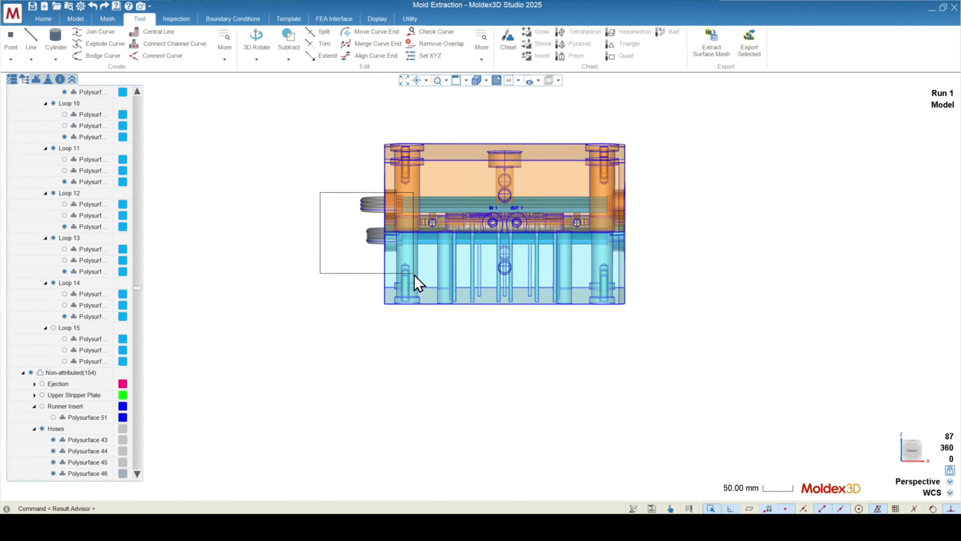
{"action": "left_click_drag", "start_coordinate": [413, 275], "coordinate": [413, 275]}
{"action": "middle_click_drag", "start_coordinate": [367, 273], "coordinate": [354, 251]}
{"action": "scroll", "coordinate": [360, 242], "scroll_direction": "up", "scroll_amount": 6}
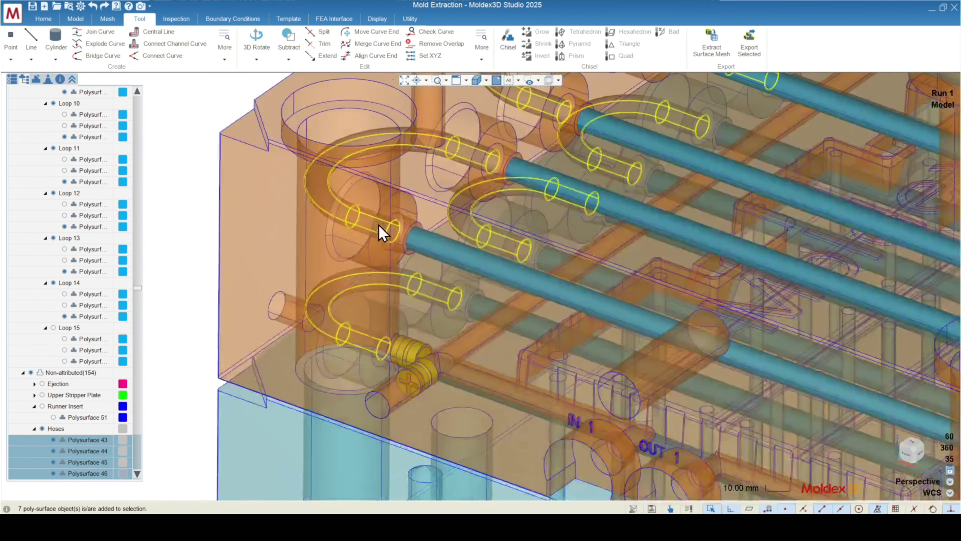
{"action": "scroll", "coordinate": [457, 264], "scroll_direction": "up", "scroll_amount": 4}
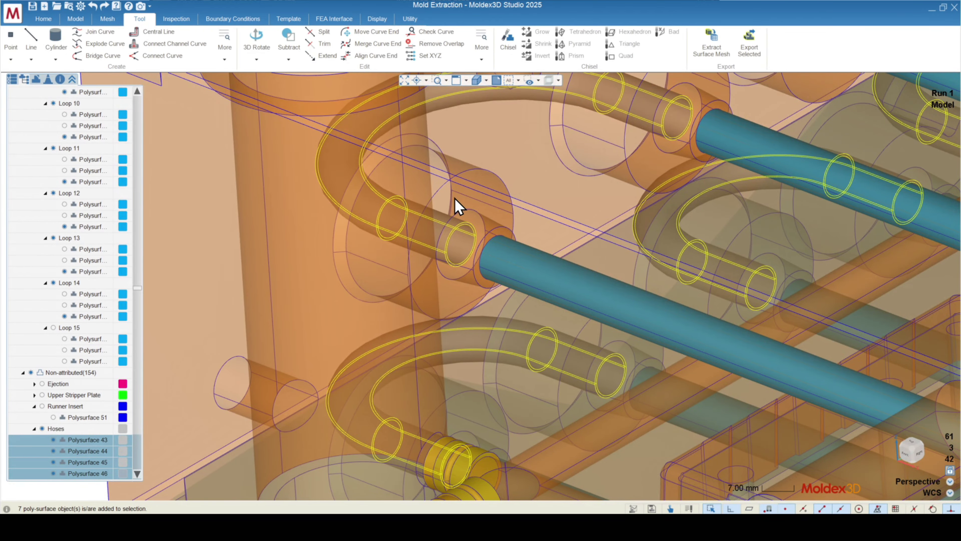
{"action": "scroll", "coordinate": [458, 206], "scroll_direction": "down", "scroll_amount": 5}
{"action": "scroll", "coordinate": [447, 229], "scroll_direction": "up", "scroll_amount": 3}
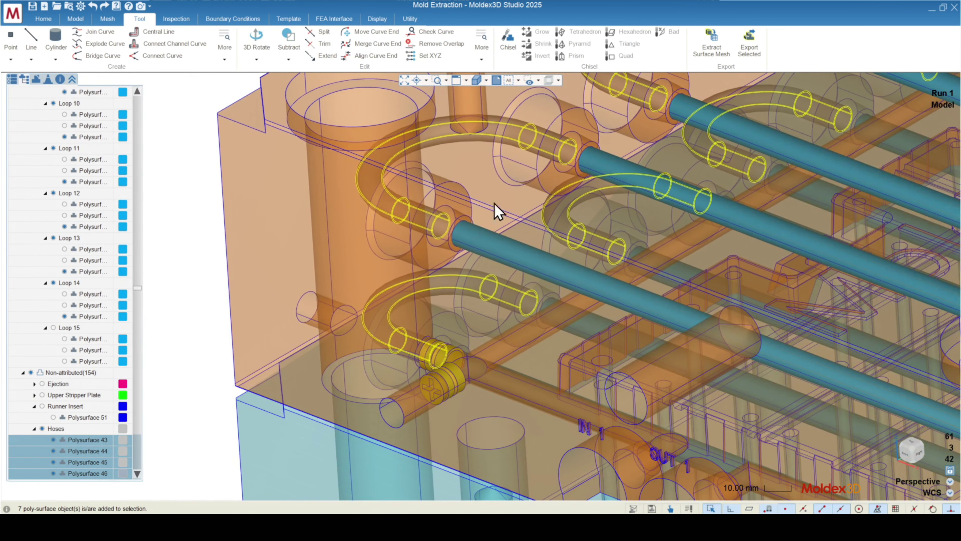
{"action": "scroll", "coordinate": [454, 197], "scroll_direction": "down", "scroll_amount": 5}
{"action": "mouse_move", "coordinate": [323, 202]}
{"action": "middle_mouse_down"}
{"action": "mouse_move", "coordinate": [440, 163]}
{"action": "mouse_move", "coordinate": [644, 181]}
{"action": "mouse_move", "coordinate": [558, 227]}
{"action": "middle_mouse_up"}
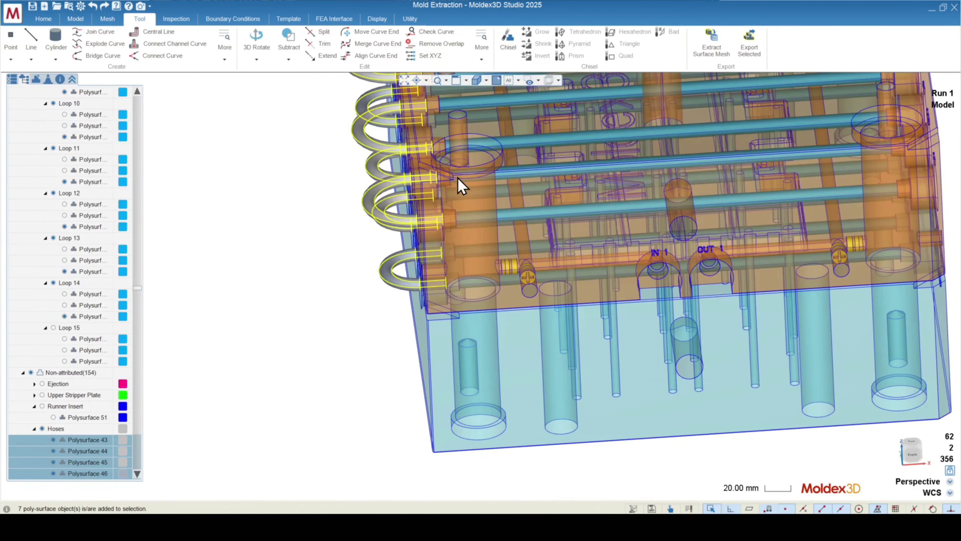
{"action": "right_click", "coordinate": [394, 216]}
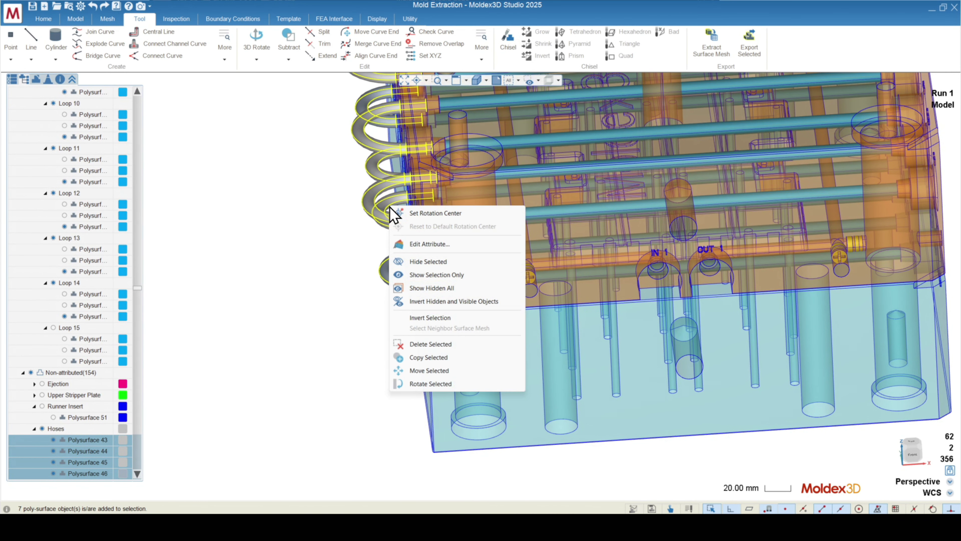
{"action": "left_click", "coordinate": [423, 276]}
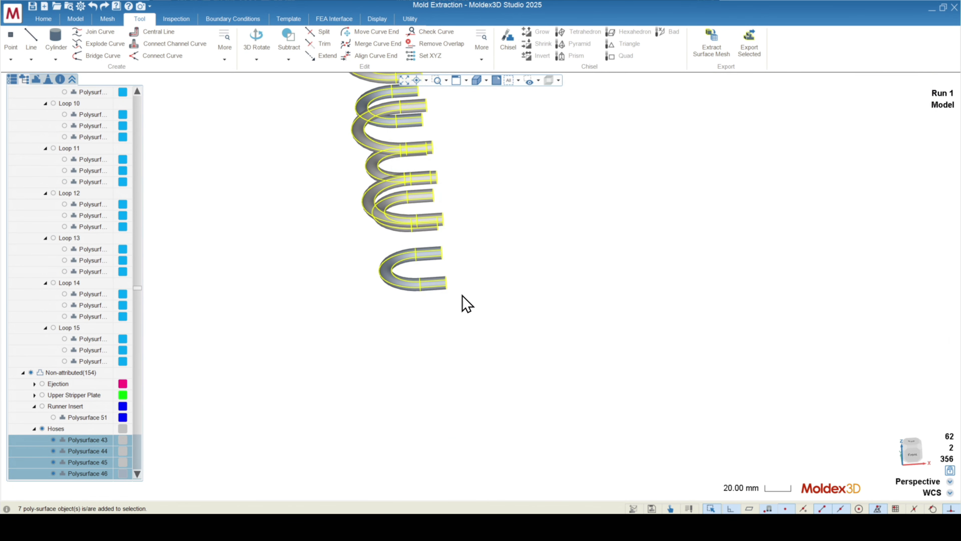
- Reselect the seven isolated hoses and start the Extract Channel Wizard with them as the source polysurfaces
{"action": "middle_click_drag", "start_coordinate": [461, 305], "coordinate": [208, 322]}
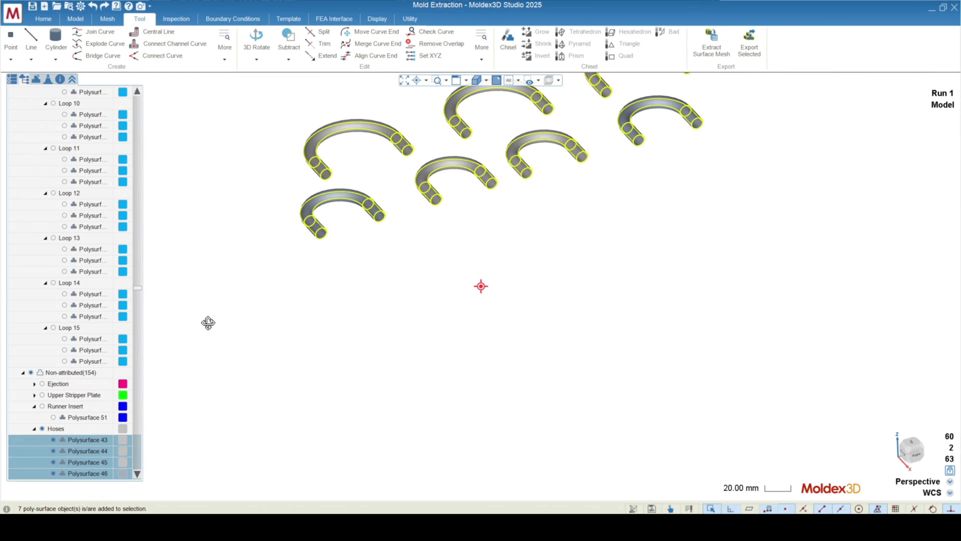
{"action": "left_click", "coordinate": [385, 327]}
{"action": "scroll", "coordinate": [385, 327], "scroll_direction": "down", "scroll_amount": 3}
{"action": "scroll", "coordinate": [375, 205], "scroll_direction": "up", "scroll_amount": 6}
{"action": "scroll", "coordinate": [267, 326], "scroll_direction": "down", "scroll_amount": 5}
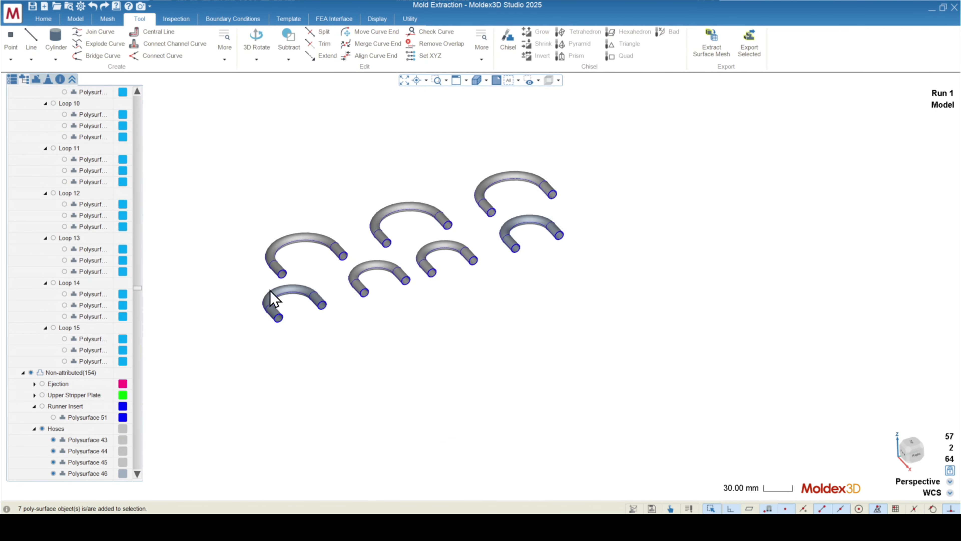
{"action": "left_click_drag", "start_coordinate": [371, 248], "coordinate": [465, 242]}
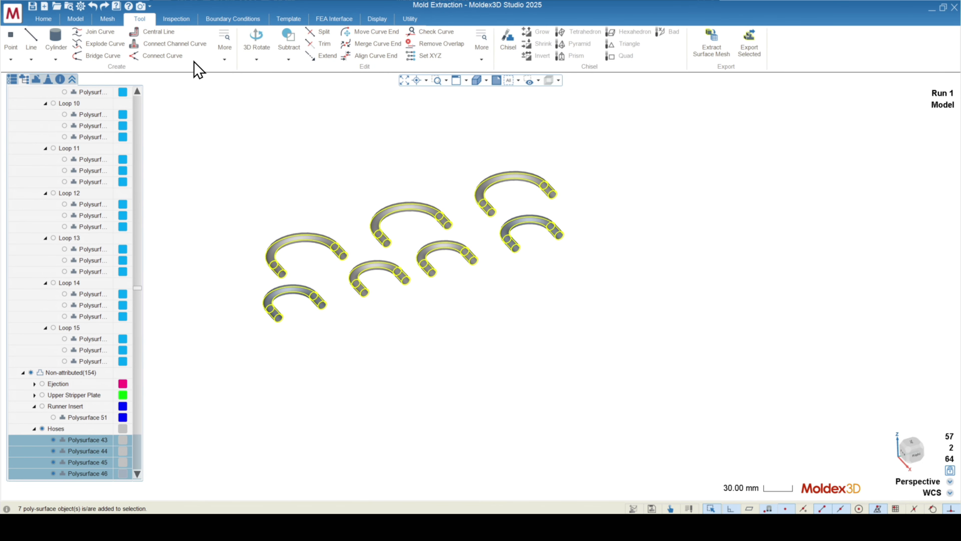
{"action": "left_click", "coordinate": [225, 58]}
{"action": "left_click", "coordinate": [256, 163]}
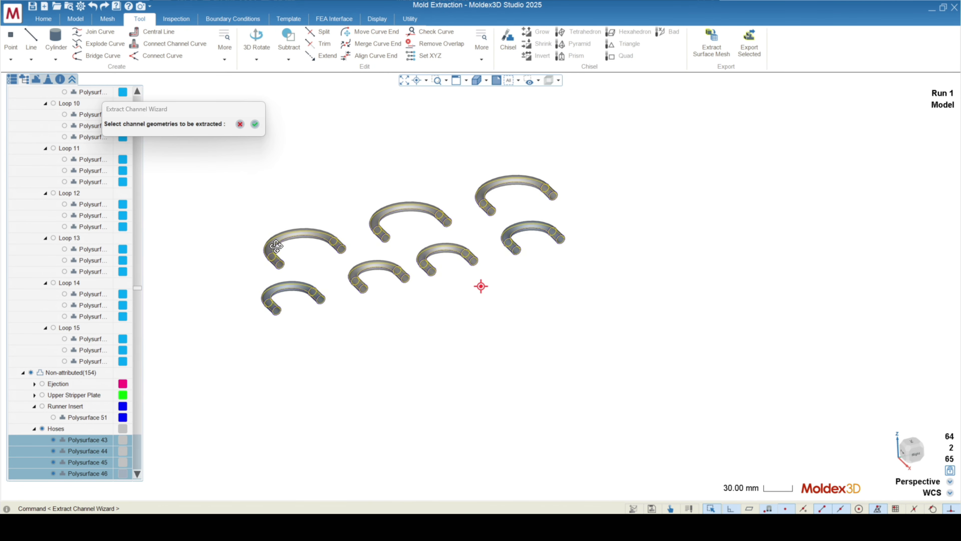
- Pick the open ends of all seven hoses as the channel geometries and extract them
{"action": "scroll", "coordinate": [278, 279], "scroll_direction": "up", "scroll_amount": 2}
{"action": "scroll", "coordinate": [280, 280], "scroll_direction": "up", "scroll_amount": 3}
{"action": "left_click", "coordinate": [281, 268]}
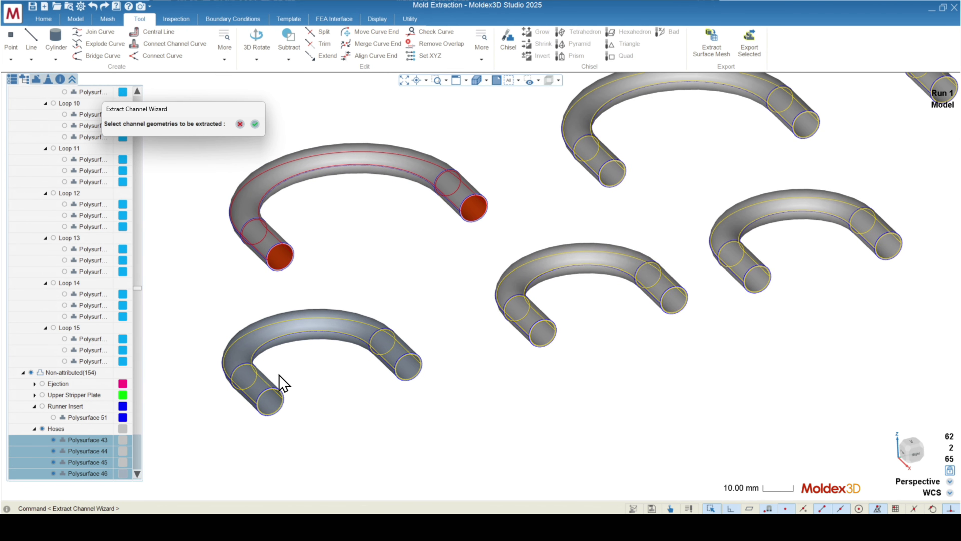
{"action": "left_click", "coordinate": [272, 404]}
{"action": "left_click", "coordinate": [548, 336]}
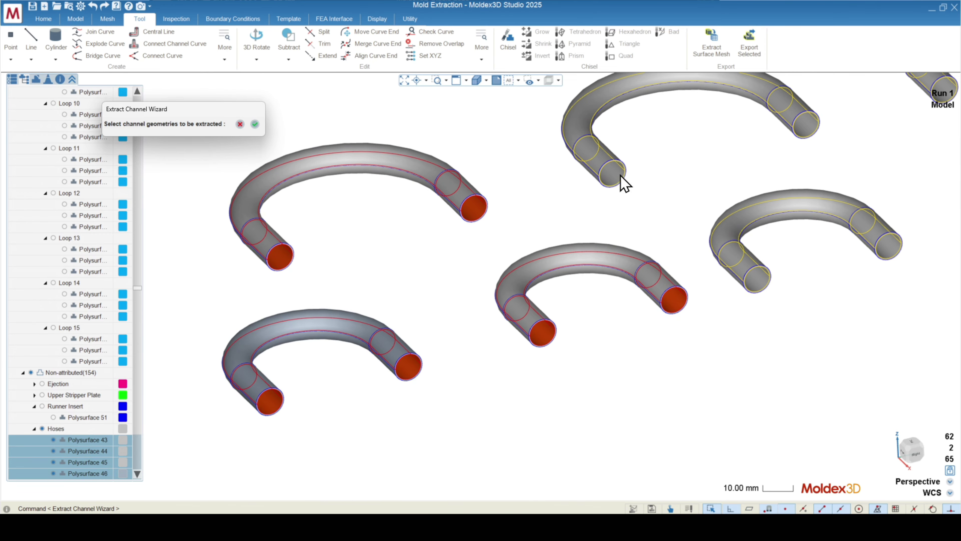
{"action": "scroll", "coordinate": [744, 180], "scroll_direction": "down", "scroll_amount": 2}
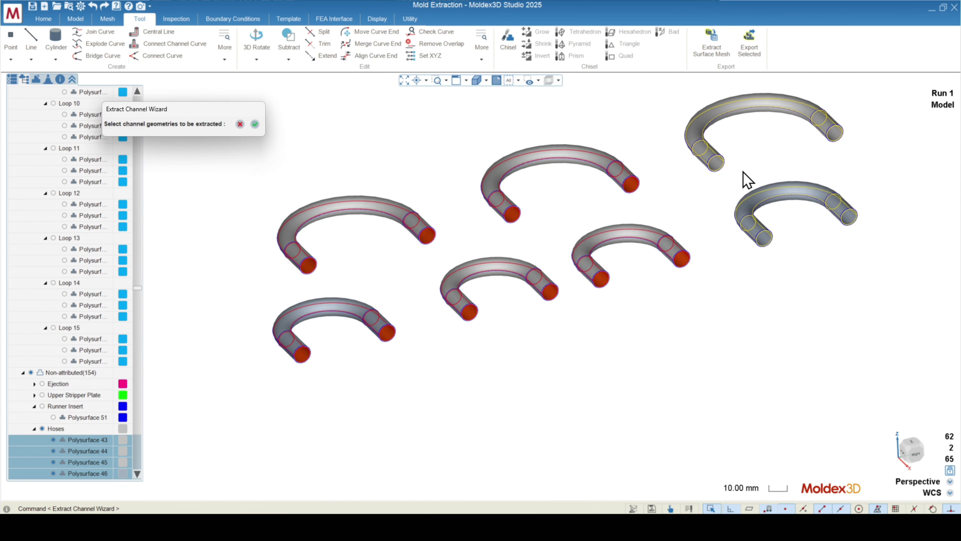
{"action": "scroll", "coordinate": [831, 193], "scroll_direction": "up", "scroll_amount": 3}
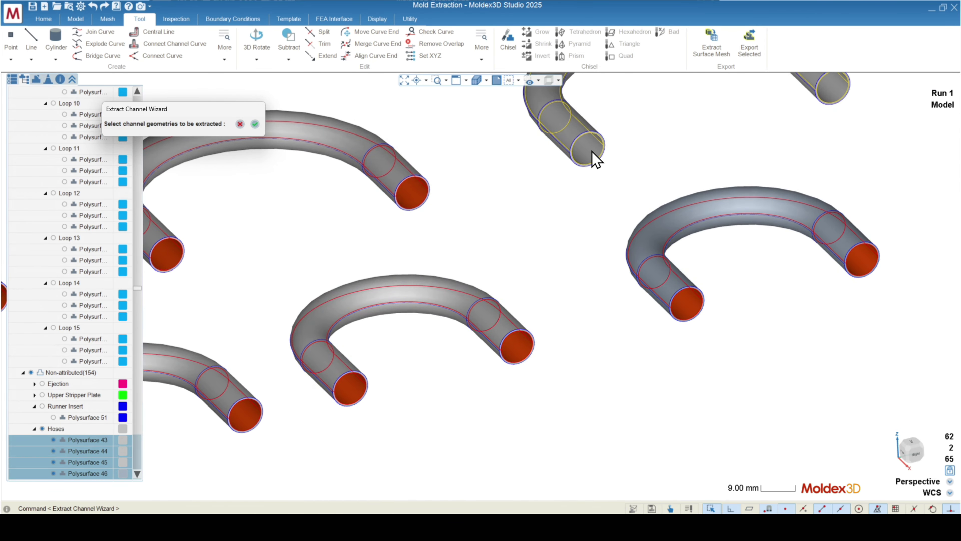
{"action": "scroll", "coordinate": [506, 317], "scroll_direction": "down", "scroll_amount": 4}
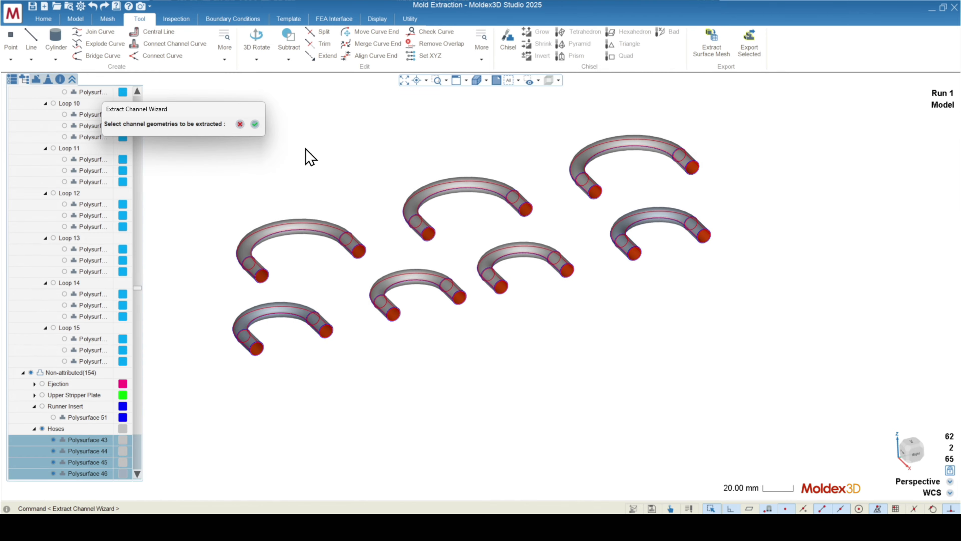
{"action": "key", "text": "Return"}
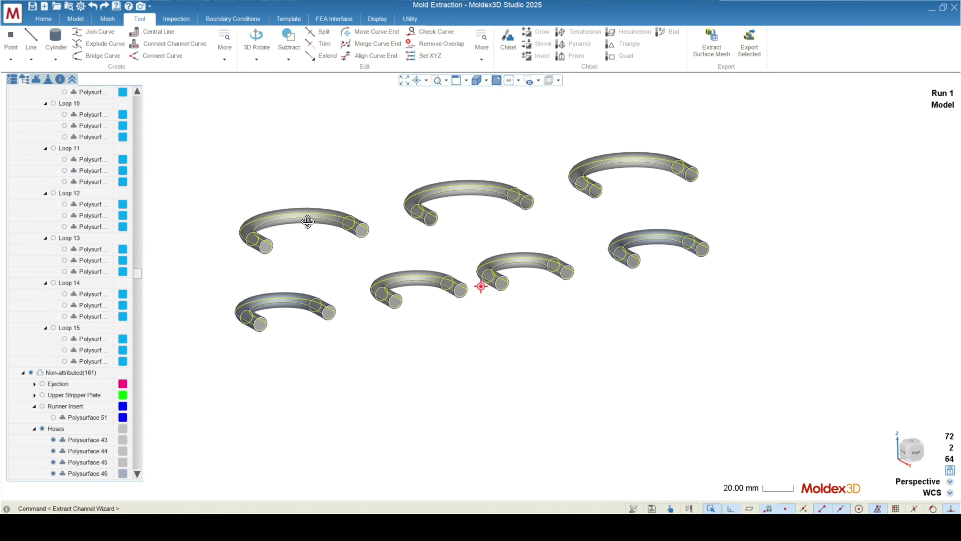
- Assign the seven extracted hose channels the Cooling Channel attribute as Regular Channel
{"action": "right_click", "coordinate": [256, 278]}
{"action": "left_click", "coordinate": [295, 314]}
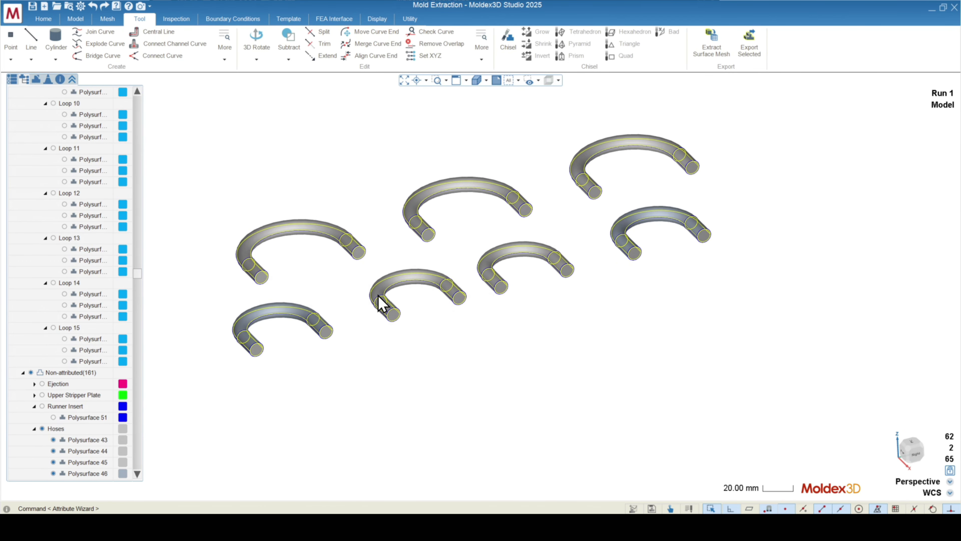
{"action": "left_click", "coordinate": [462, 108]}
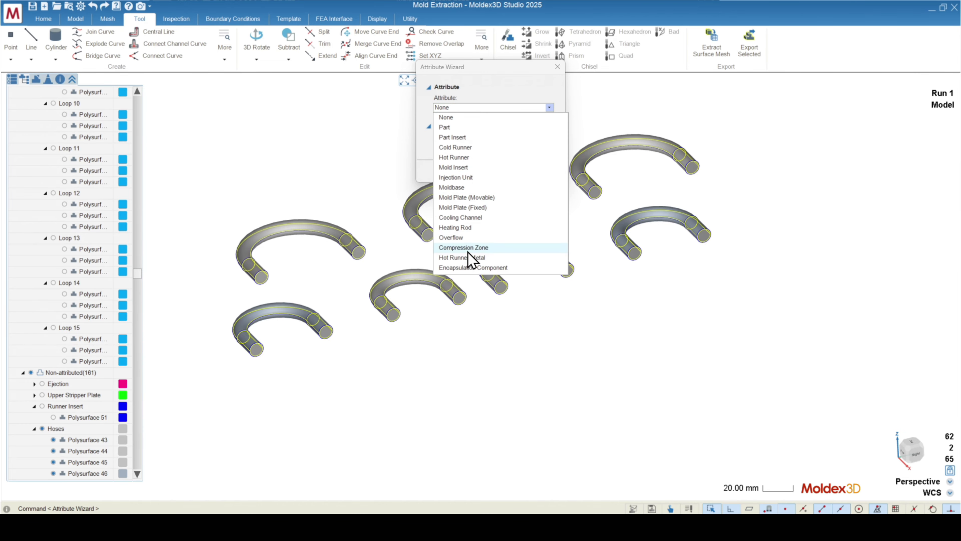
{"action": "left_click", "coordinate": [459, 219]}
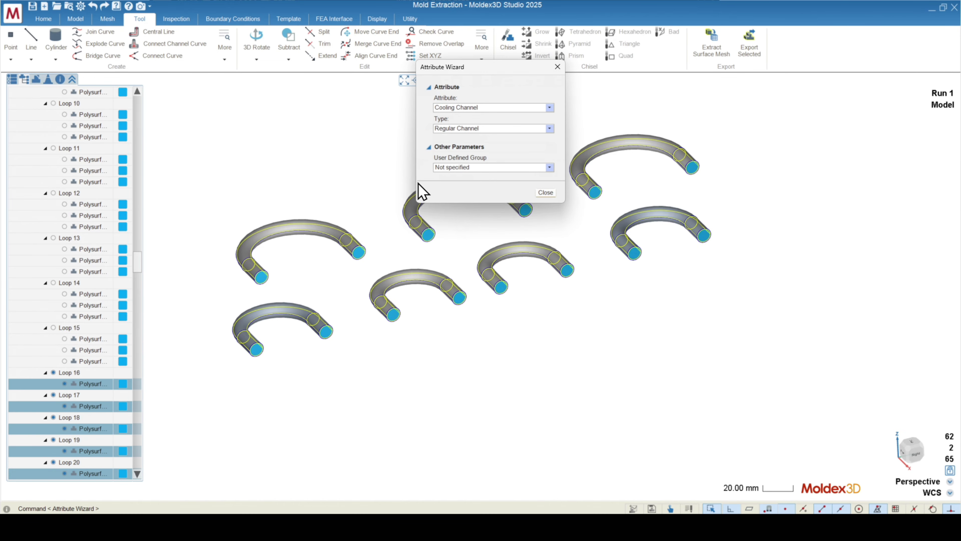
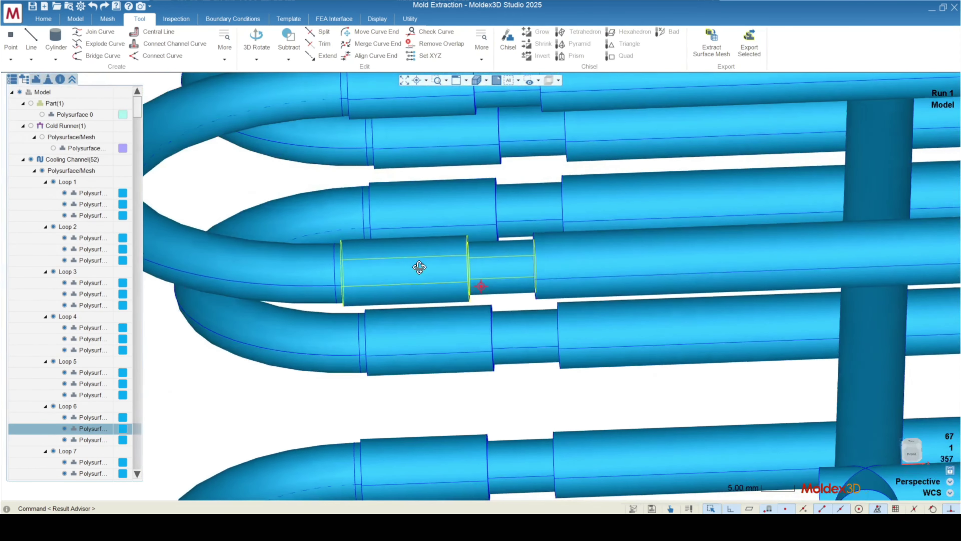
- Select the U-shaped hose channel and its adjoining fitting channel to inspect where the two pieces meet
{"action": "scroll", "coordinate": [333, 271], "scroll_direction": "down", "scroll_amount": 5}
{"action": "left_click", "coordinate": [315, 273]}
{"action": "left_click", "coordinate": [393, 278]}
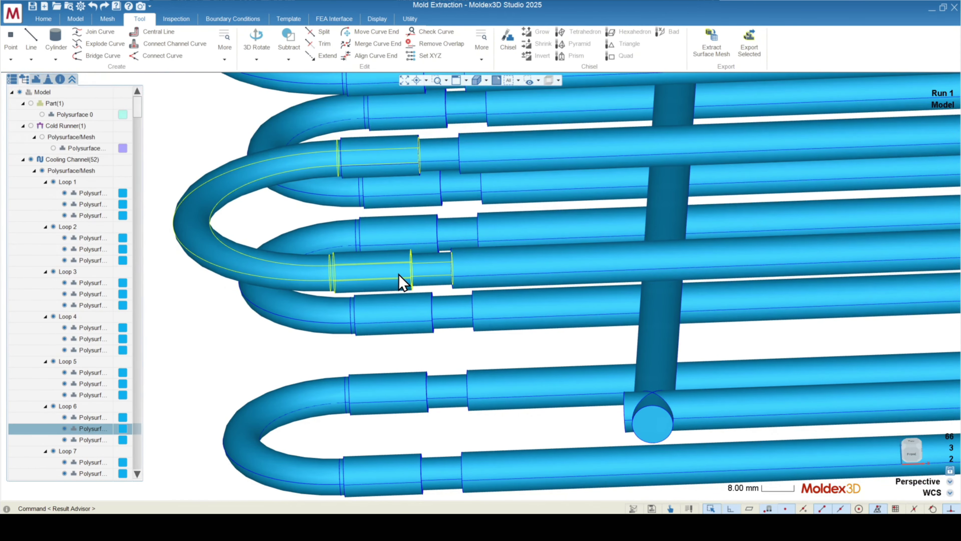
- Examine the joint between the U-shaped hose channel, its fitting channel and the straight mold channel from several angles
{"action": "mouse_move", "coordinate": [481, 280]}
{"action": "middle_mouse_down"}
{"action": "mouse_move", "coordinate": [513, 270]}
{"action": "mouse_move", "coordinate": [473, 273]}
{"action": "middle_mouse_up"}
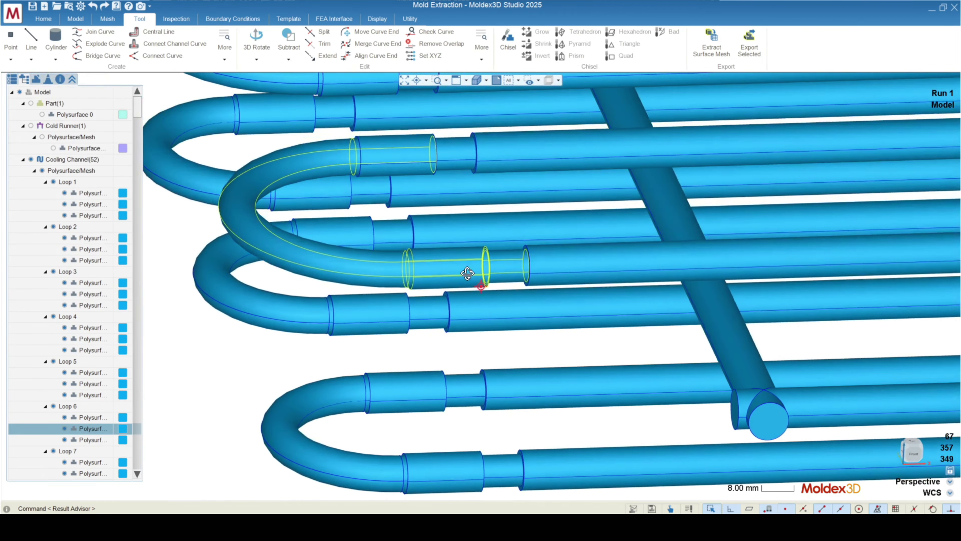
{"action": "scroll", "coordinate": [457, 266], "scroll_direction": "up", "scroll_amount": 4}
{"action": "scroll", "coordinate": [392, 273], "scroll_direction": "up", "scroll_amount": 3}
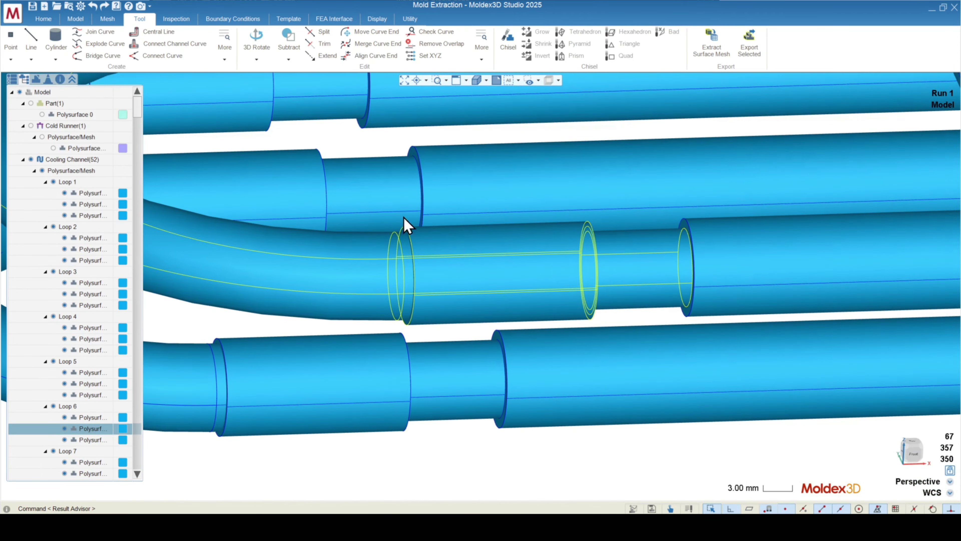
{"action": "scroll", "coordinate": [504, 281], "scroll_direction": "down", "scroll_amount": 3}
{"action": "scroll", "coordinate": [662, 269], "scroll_direction": "up", "scroll_amount": 4}
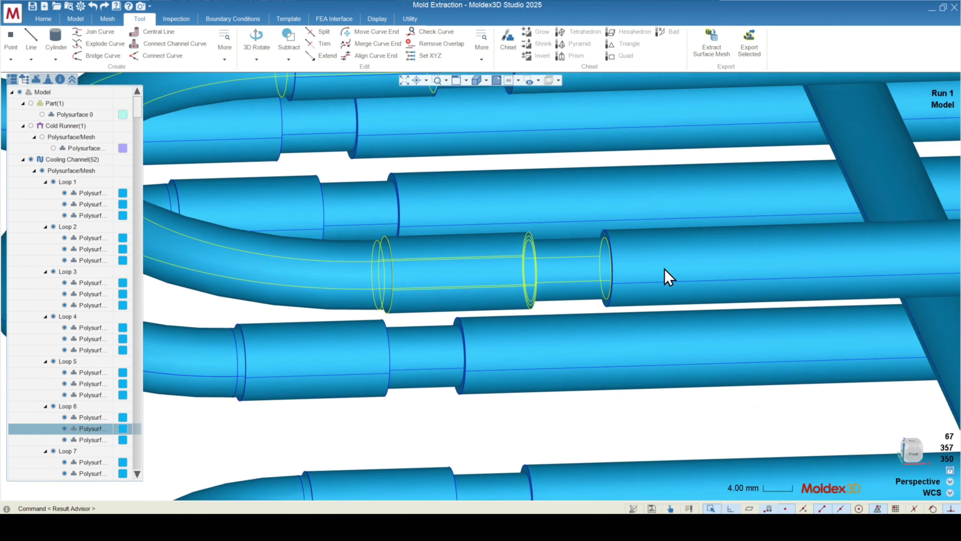
{"action": "scroll", "coordinate": [553, 213], "scroll_direction": "down", "scroll_amount": 4}
{"action": "scroll", "coordinate": [358, 301], "scroll_direction": "down", "scroll_amount": 4}
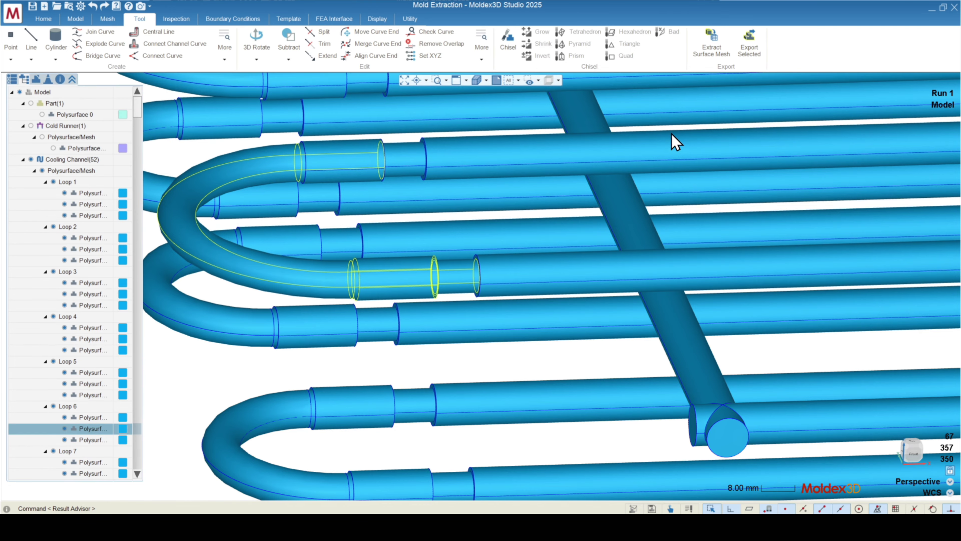
{"action": "scroll", "coordinate": [335, 281], "scroll_direction": "up", "scroll_amount": 2}
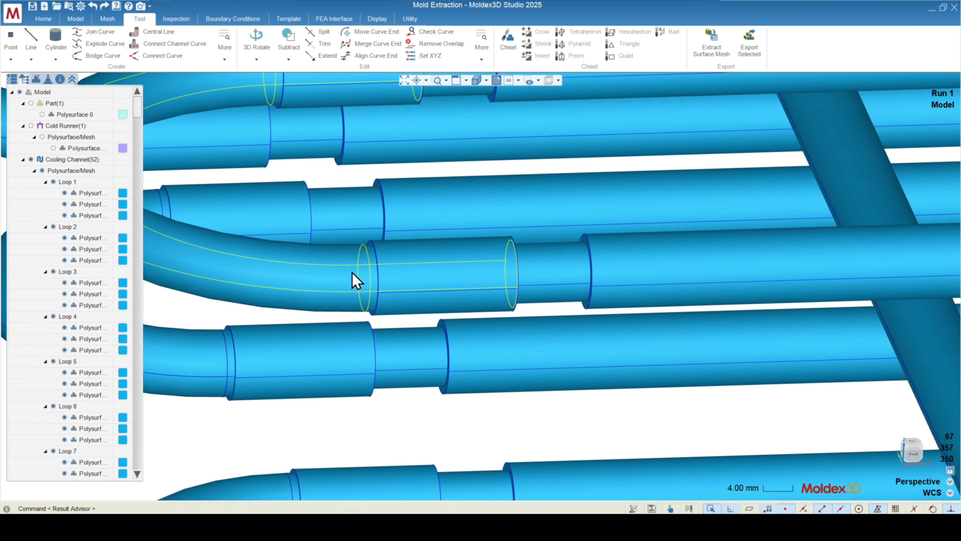
- Review the cooling loops' separate polysurfaces and select the U-shaped hose channel with its two adjoining fitting channels to check where they meet
{"action": "middle_click_drag", "start_coordinate": [521, 305], "coordinate": [383, 270]}
{"action": "scroll", "coordinate": [383, 269], "scroll_direction": "down", "scroll_amount": 1}
{"action": "scroll", "coordinate": [93, 243], "scroll_direction": "down", "scroll_amount": 10}
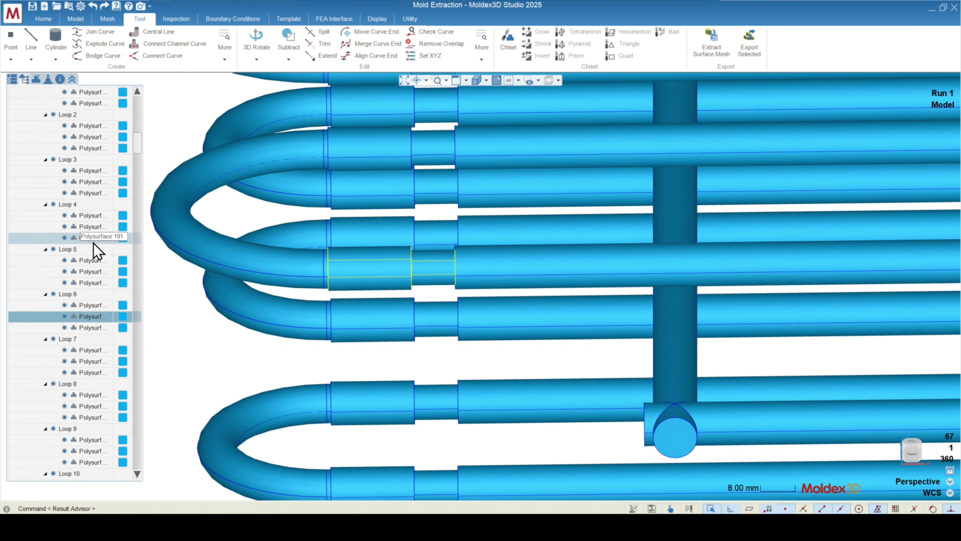
{"action": "scroll", "coordinate": [77, 332], "scroll_direction": "up", "scroll_amount": 4}
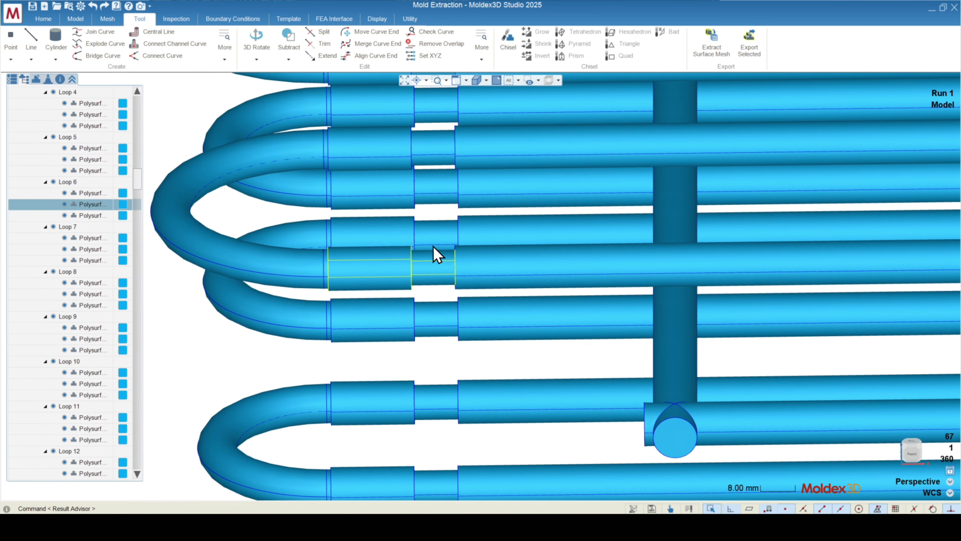
{"action": "scroll", "coordinate": [323, 233], "scroll_direction": "down", "scroll_amount": 2}
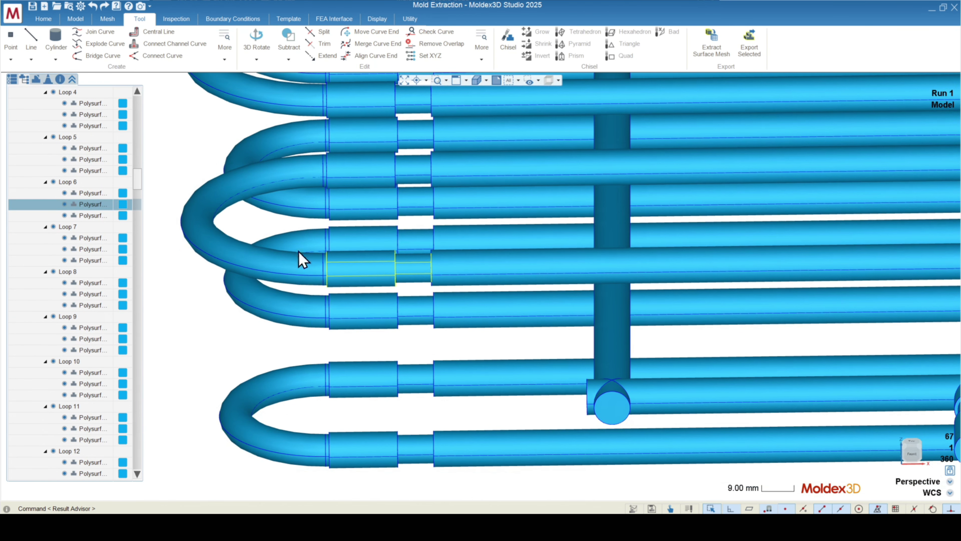
{"action": "scroll", "coordinate": [285, 262], "scroll_direction": "up", "scroll_amount": 3}
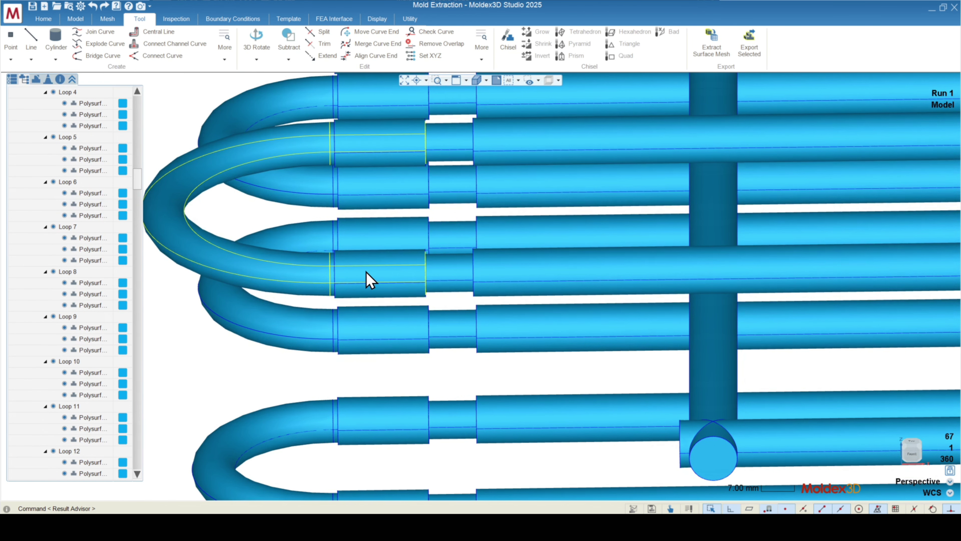
{"action": "left_click", "coordinate": [369, 280]}
{"action": "left_click", "coordinate": [375, 148]}
{"action": "scroll", "coordinate": [354, 240], "scroll_direction": "down", "scroll_amount": 3}
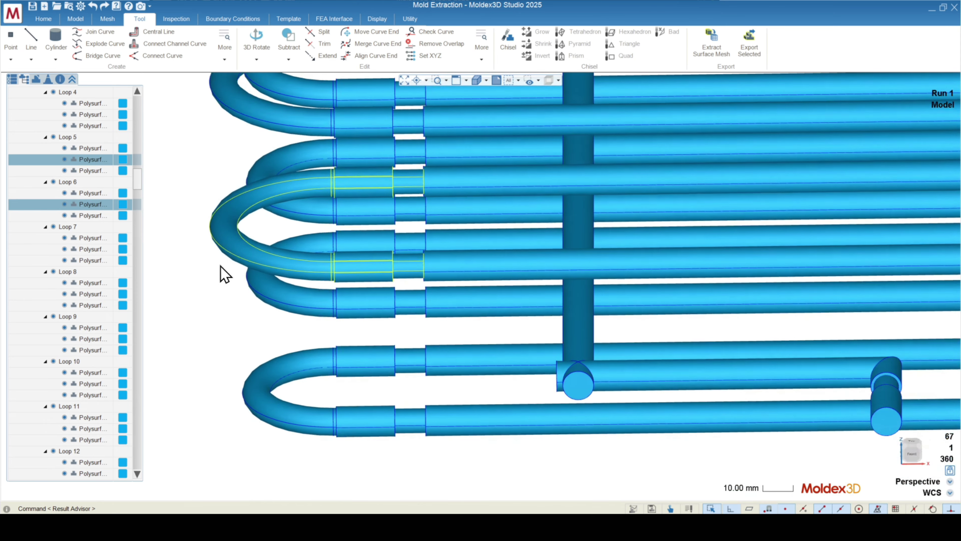
{"action": "left_click", "coordinate": [210, 320]}
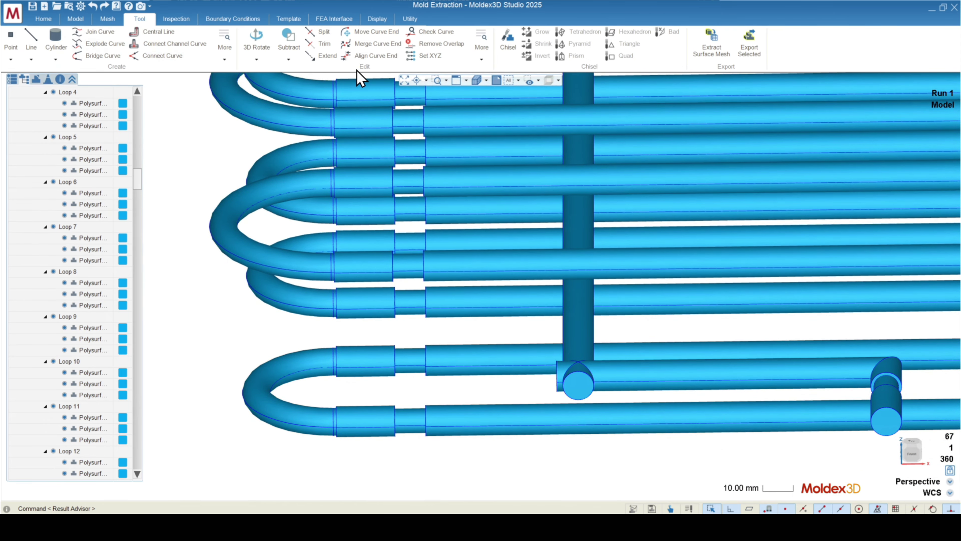
- Combine the front U-shaped hose channel with its two adjoining fitting channels using Boolean Union
{"action": "left_click", "coordinate": [290, 59]}
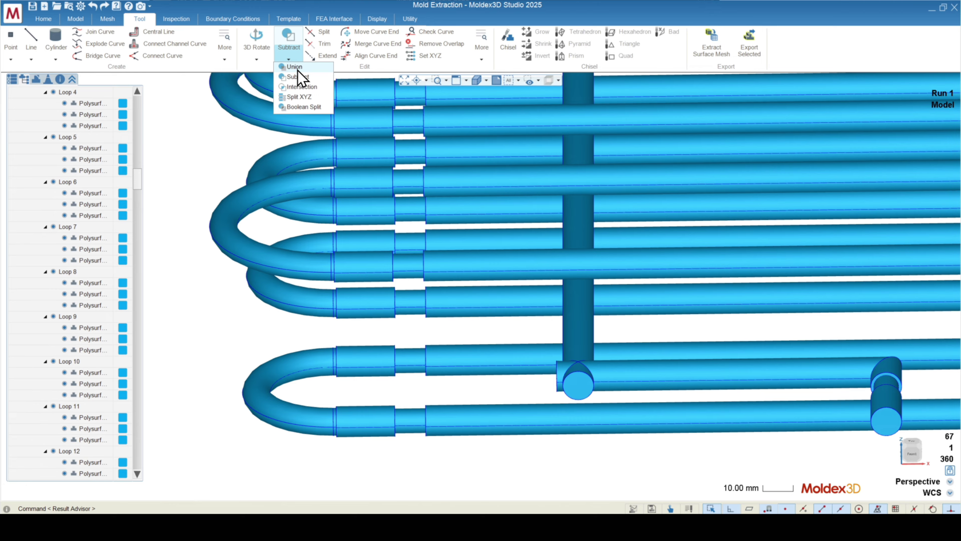
{"action": "left_click", "coordinate": [297, 67]}
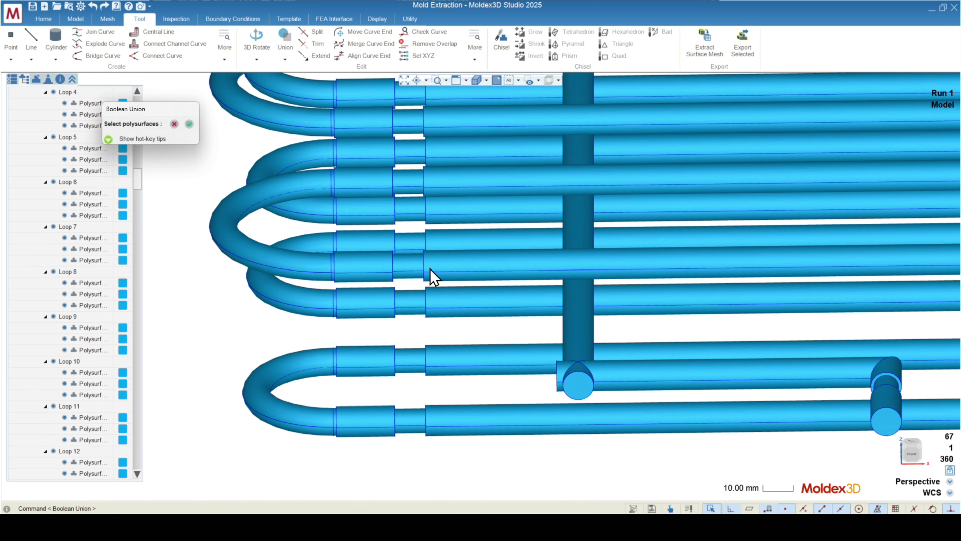
{"action": "left_click", "coordinate": [404, 263]}
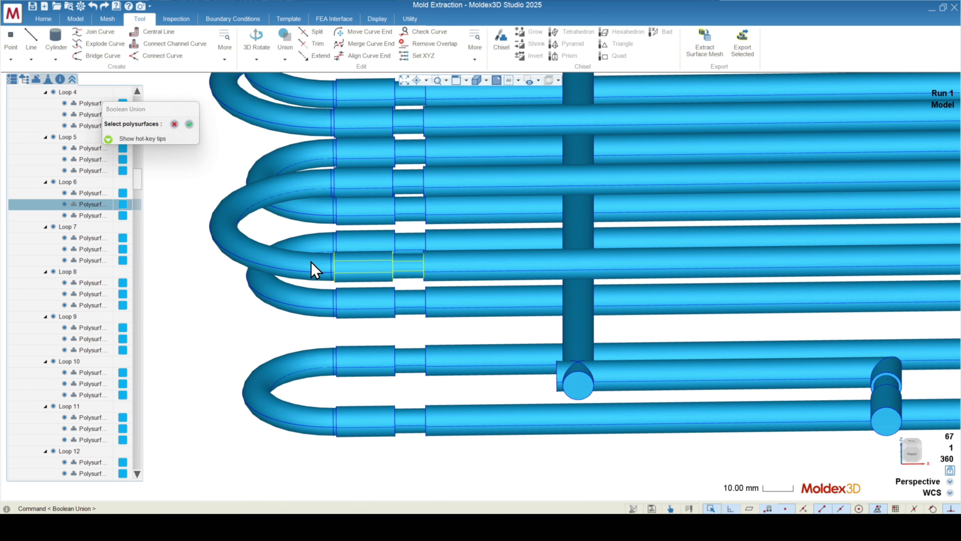
{"action": "left_click", "coordinate": [405, 183]}
{"action": "left_click", "coordinate": [189, 125]}
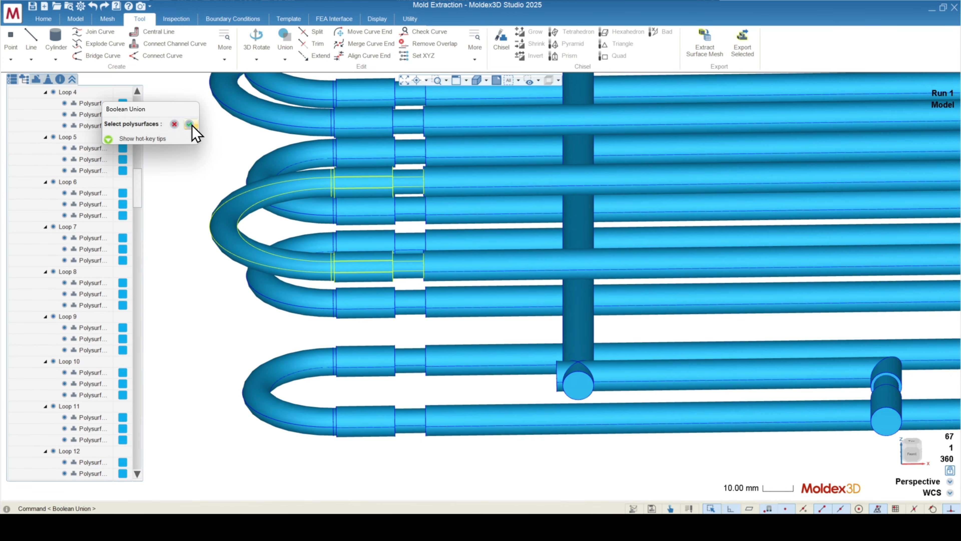
- Inspect the united hose channel and the other polysurfaces grouped with it in Loop 5 along both straight channels
{"action": "left_click", "coordinate": [261, 252]}
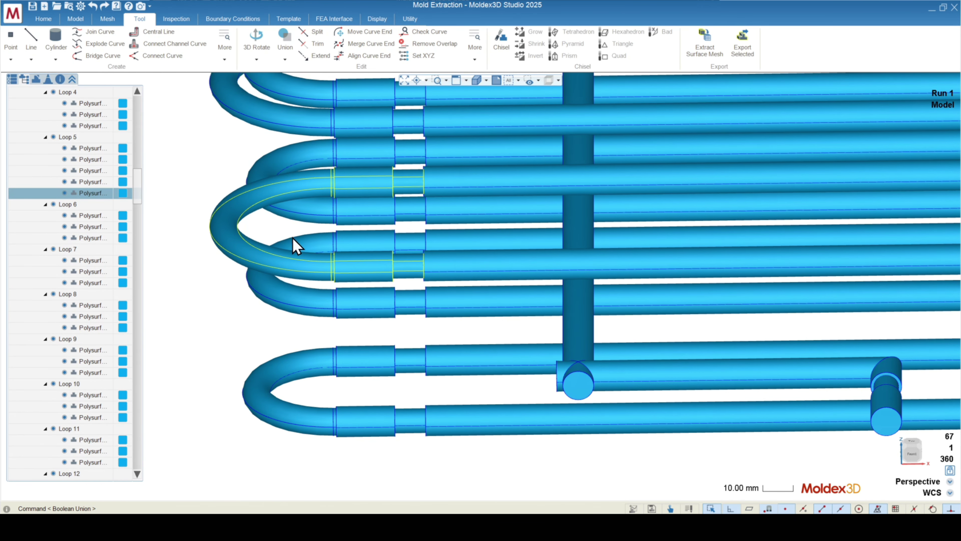
{"action": "middle_click_drag", "start_coordinate": [404, 280], "coordinate": [404, 242]}
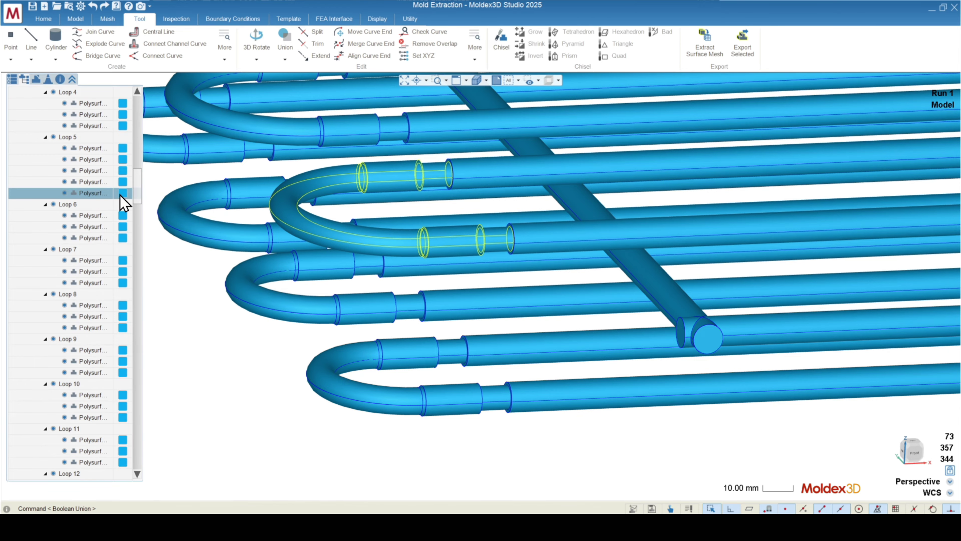
{"action": "left_click", "coordinate": [76, 138]}
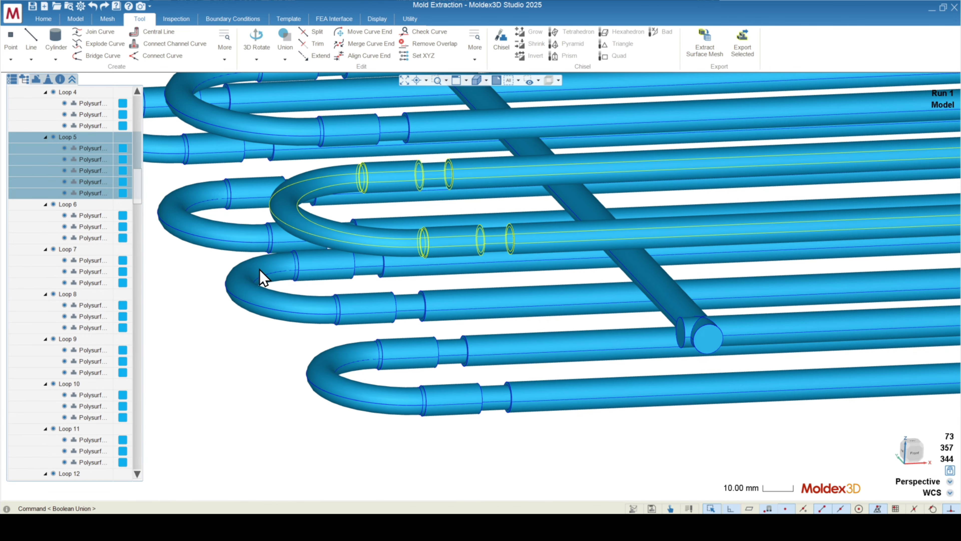
{"action": "scroll", "coordinate": [259, 268], "scroll_direction": "down", "scroll_amount": 3}
{"action": "scroll", "coordinate": [373, 265], "scroll_direction": "down", "scroll_amount": 2}
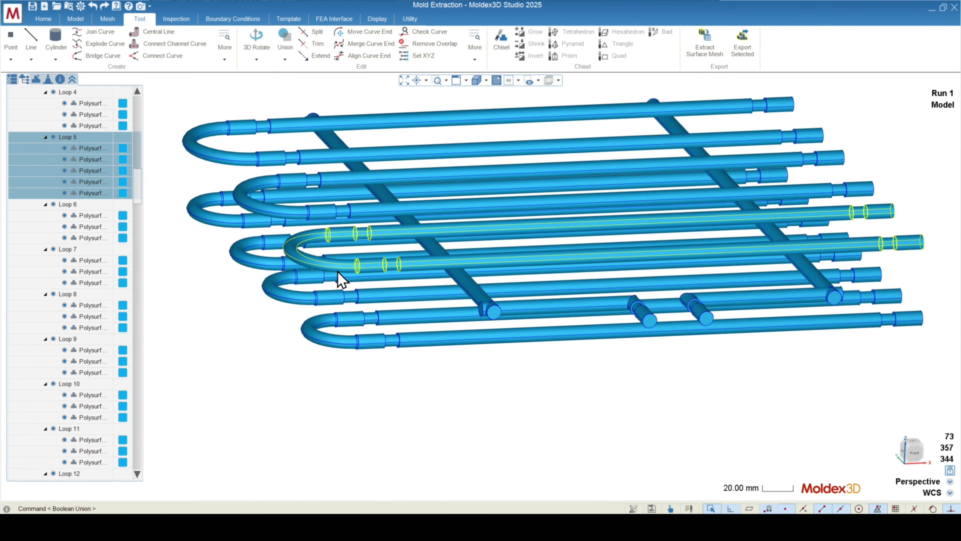
{"action": "scroll", "coordinate": [803, 253], "scroll_direction": "up", "scroll_amount": 1}
{"action": "left_click", "coordinate": [801, 247]}
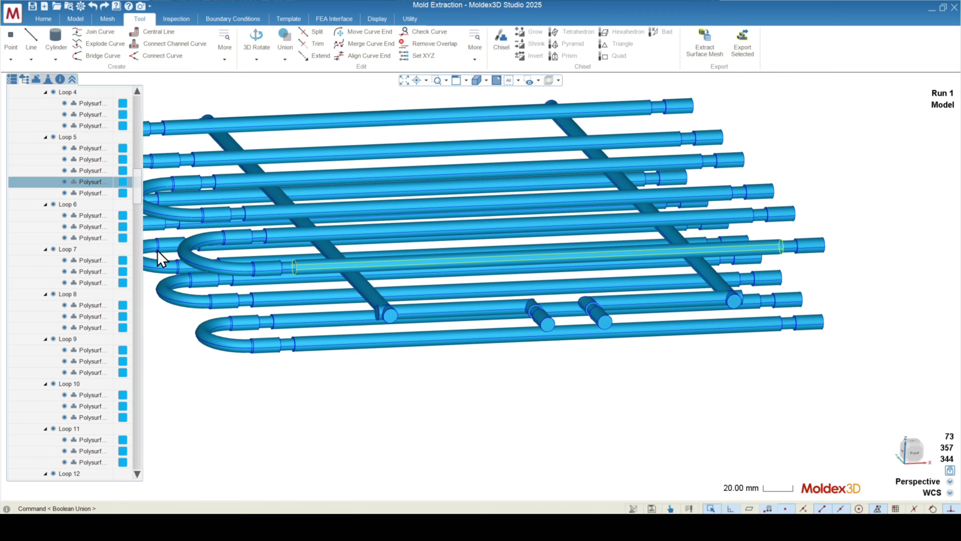
{"action": "left_click", "coordinate": [198, 266]}
{"action": "left_click", "coordinate": [788, 218]}
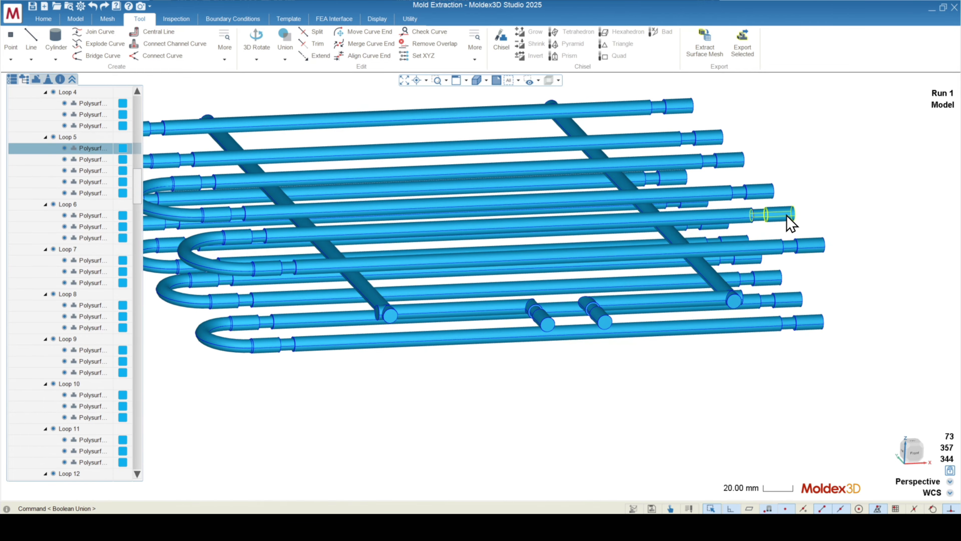
- Unite the U-shaped hose channel just above the merged one with its two adjoining fitting channels using Boolean Union
{"action": "middle_click_drag", "start_coordinate": [787, 221], "coordinate": [347, 204]}
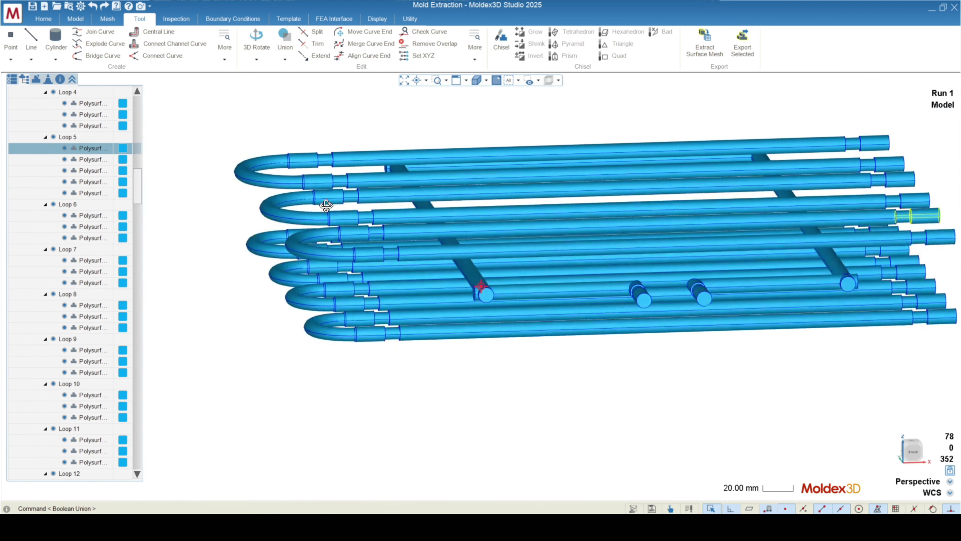
{"action": "scroll", "coordinate": [349, 204], "scroll_direction": "up", "scroll_amount": 6}
{"action": "left_click", "coordinate": [416, 249]}
{"action": "left_click", "coordinate": [383, 245], "text": "ctrl"}
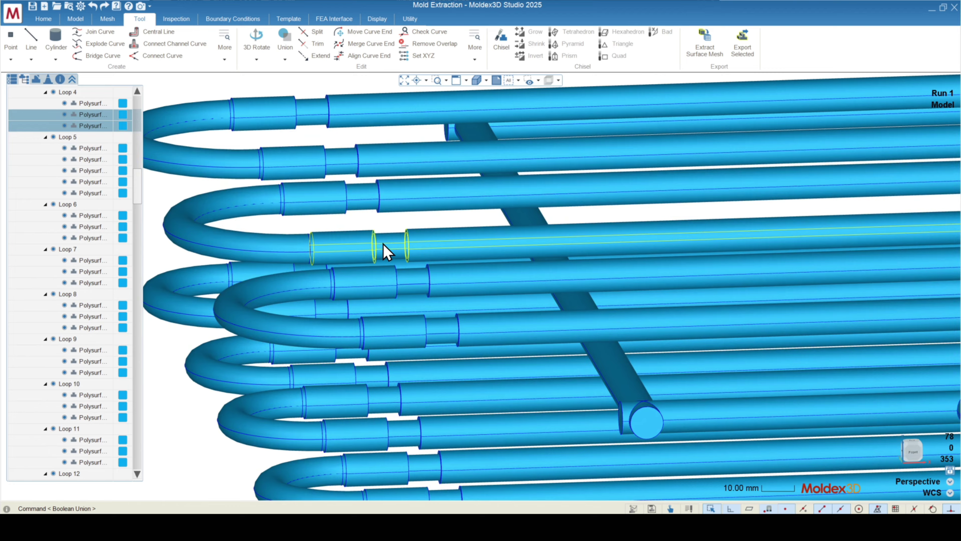
{"action": "left_click", "coordinate": [386, 244]}
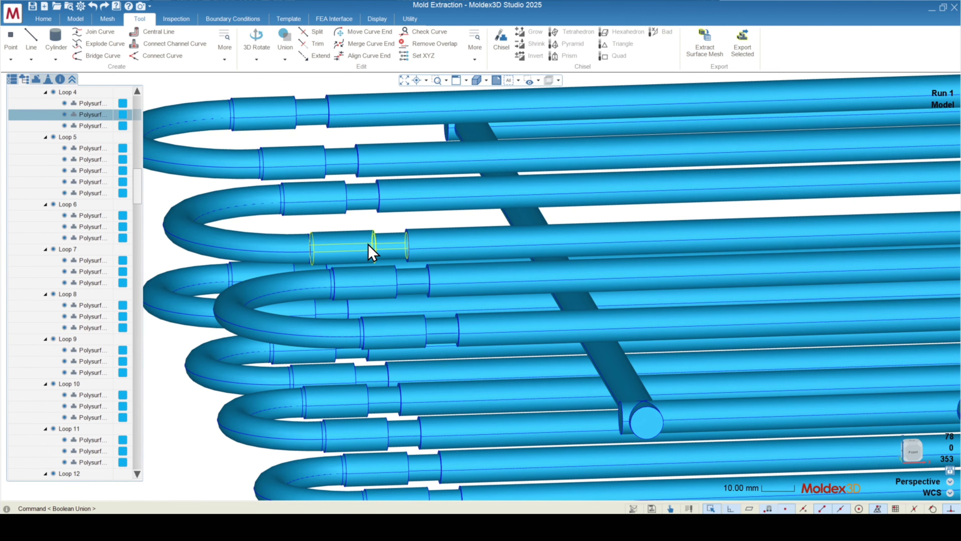
{"action": "scroll", "coordinate": [275, 230], "scroll_direction": "down", "scroll_amount": 5}
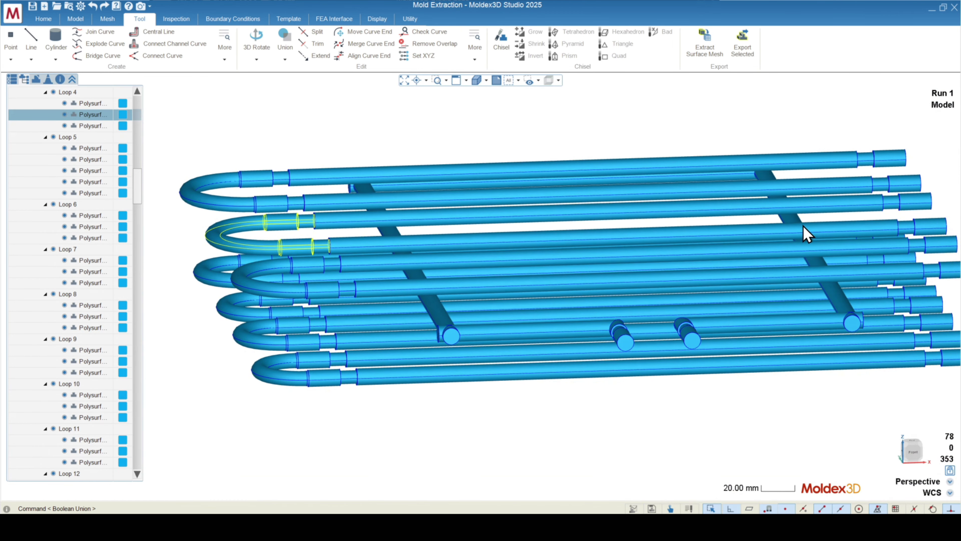
{"action": "scroll", "coordinate": [238, 176], "scroll_direction": "up", "scroll_amount": 5}
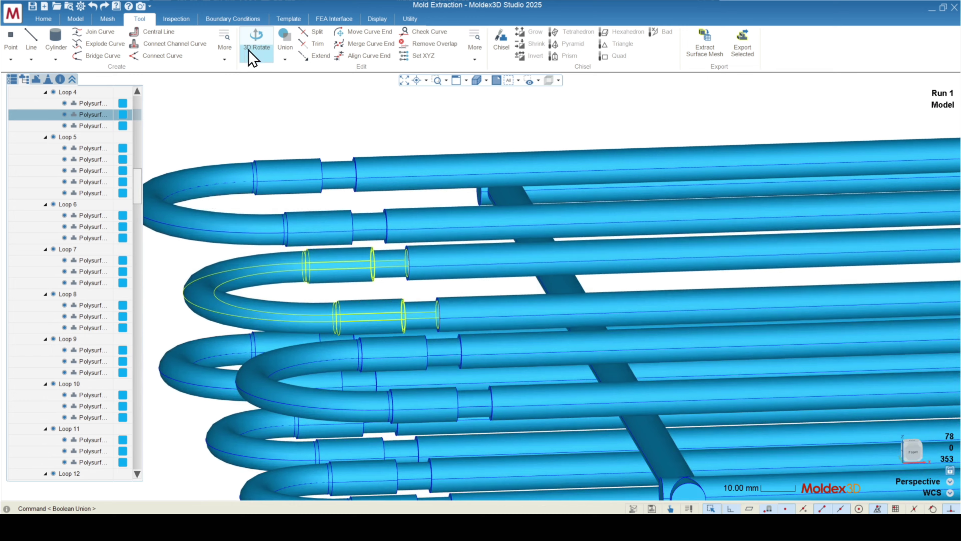
{"action": "left_click", "coordinate": [284, 37]}
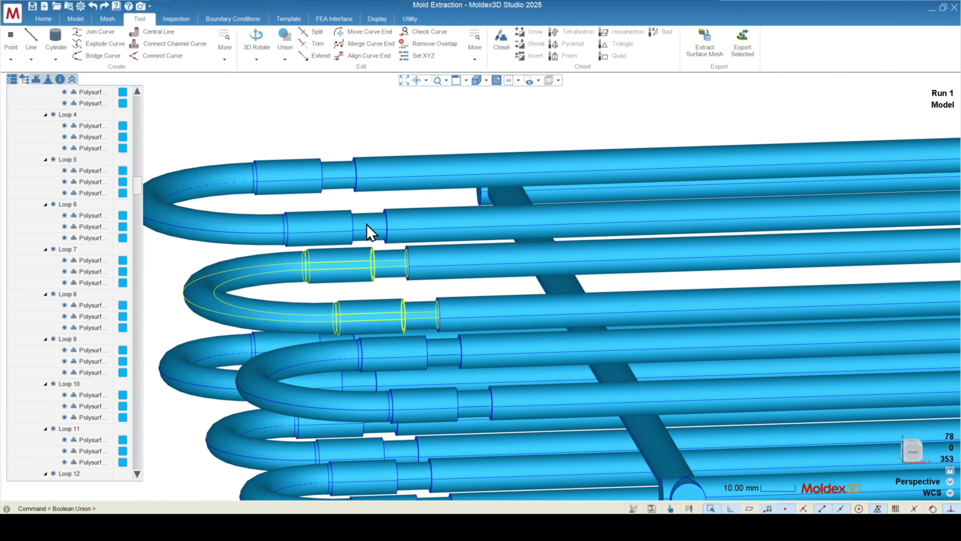
- Unite the uppermost and the lowest U-shaped hose channels, each with its own two fitting channels, using Boolean Union
{"action": "left_click", "coordinate": [335, 187]}
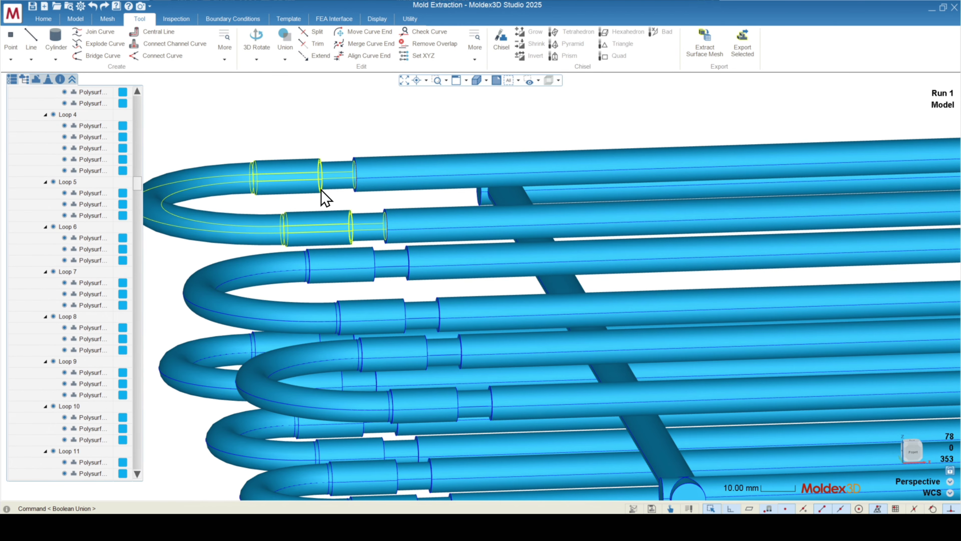
{"action": "scroll", "coordinate": [379, 124], "scroll_direction": "down", "scroll_amount": 5}
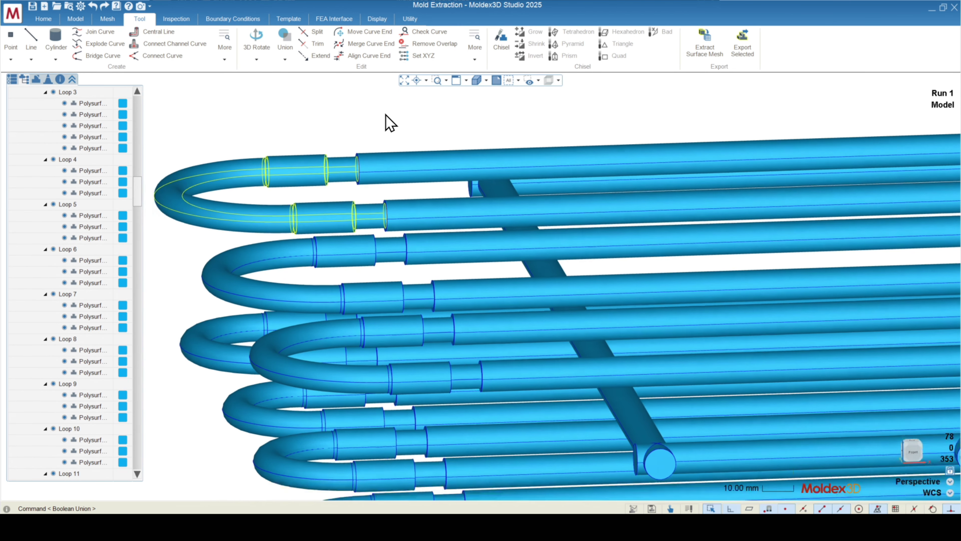
{"action": "scroll", "coordinate": [408, 382], "scroll_direction": "up", "scroll_amount": 6}
{"action": "scroll", "coordinate": [458, 369], "scroll_direction": "up", "scroll_amount": 3}
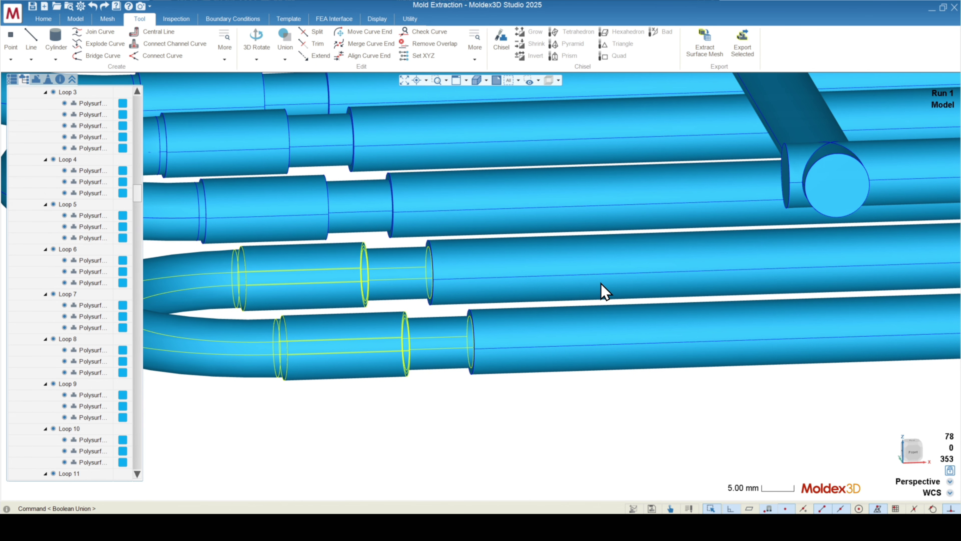
{"action": "scroll", "coordinate": [671, 296], "scroll_direction": "down", "scroll_amount": 4}
- Merge the U-shaped hose channel next to the lowest one with its two fitting channels using Boolean Union
{"action": "middle_click_drag", "start_coordinate": [307, 311], "coordinate": [412, 261]}
{"action": "left_click", "coordinate": [469, 252]}
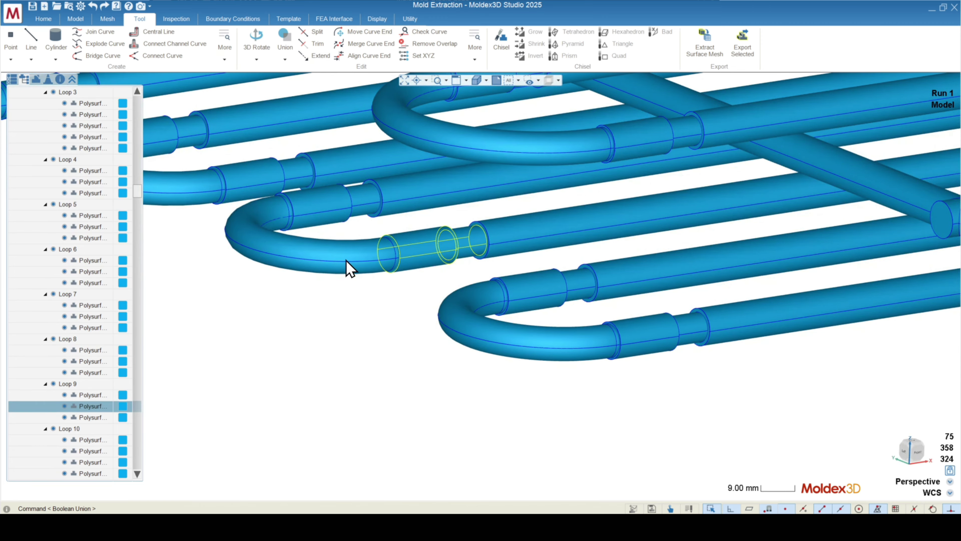
{"action": "left_click", "coordinate": [365, 200], "text": "ctrl"}
{"action": "scroll", "coordinate": [493, 258], "scroll_direction": "down", "scroll_amount": 2}
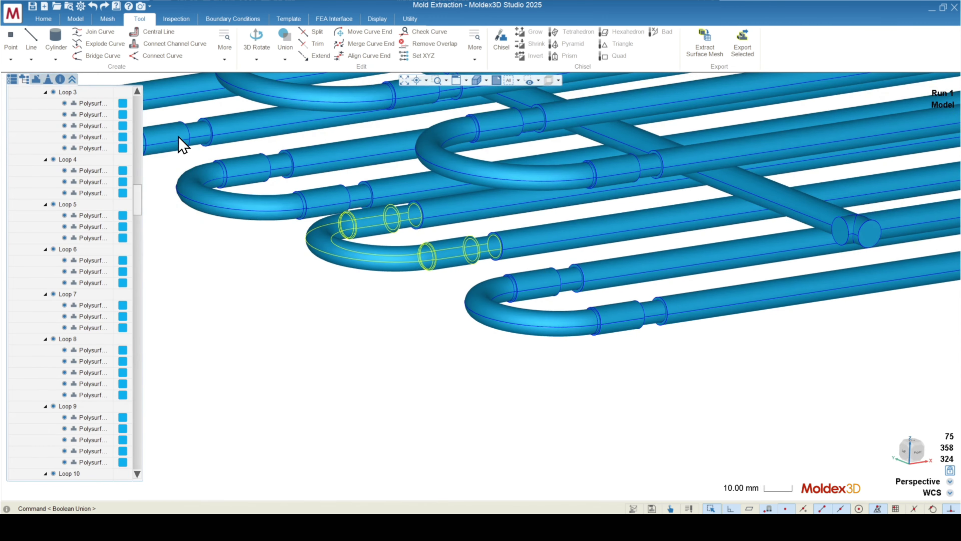
- Merge the next unmerged U-shaped hose channel up the lower row with its two fitting channels using Boolean Union
{"action": "scroll", "coordinate": [183, 144], "scroll_direction": "up", "scroll_amount": 3}
{"action": "left_click", "coordinate": [311, 239]}
{"action": "left_click", "coordinate": [326, 180], "text": "ctrl"}
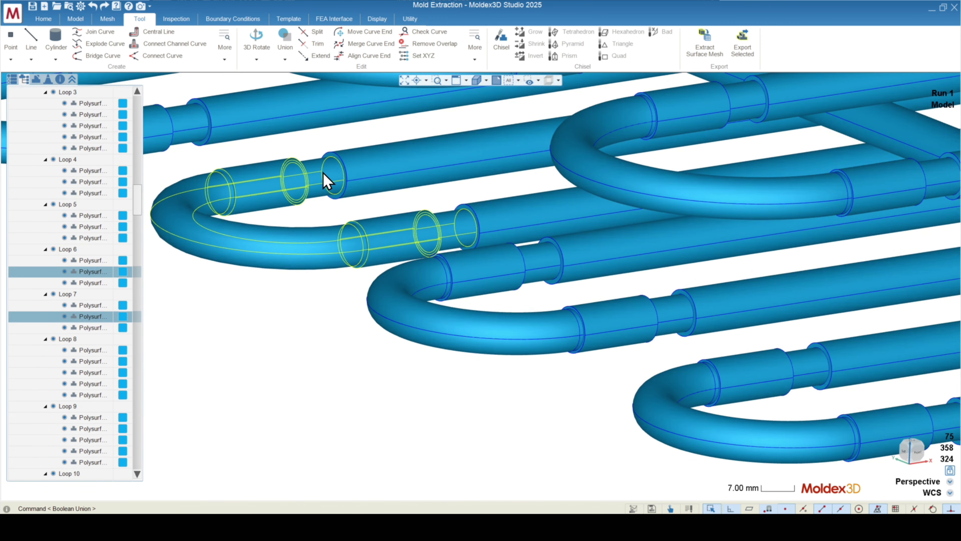
{"action": "scroll", "coordinate": [543, 247], "scroll_direction": "down", "scroll_amount": 2}
{"action": "scroll", "coordinate": [549, 251], "scroll_direction": "down", "scroll_amount": 1}
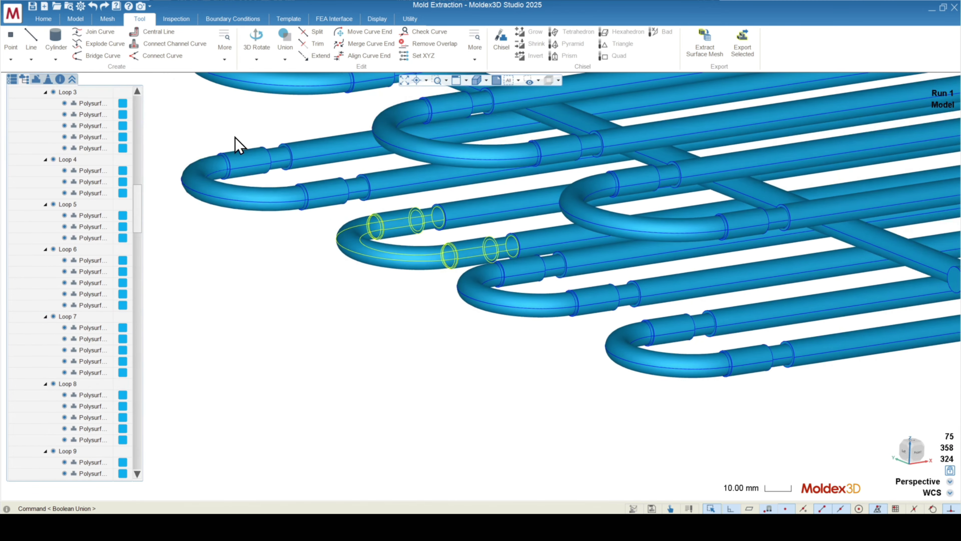
- Unite the last unmerged U-shaped hose channel at the far end of the lower row with its two fitting channels using Boolean Union
{"action": "scroll", "coordinate": [430, 259], "scroll_direction": "up", "scroll_amount": 1}
{"action": "left_click", "coordinate": [404, 215]}
{"action": "left_click", "coordinate": [282, 167], "text": "ctrl"}
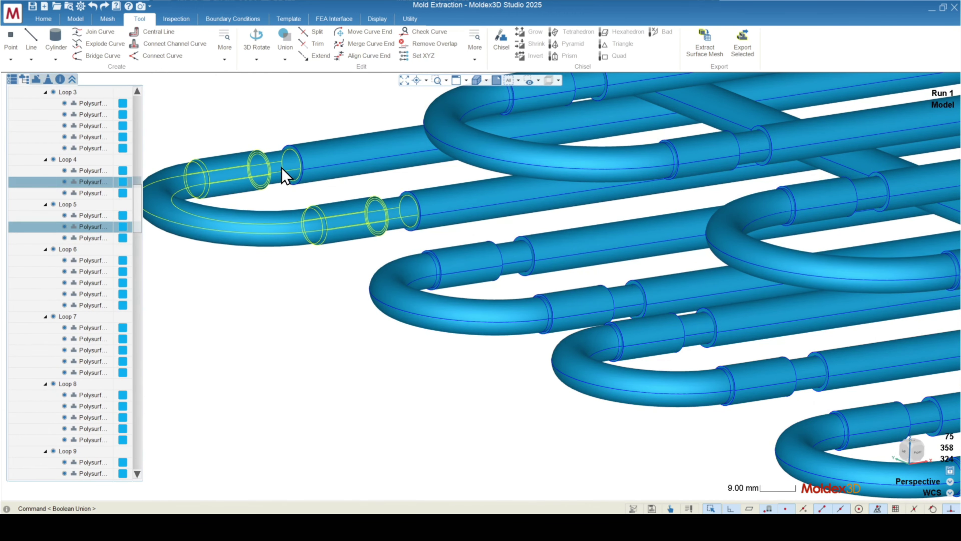
{"action": "key", "text": "space"}
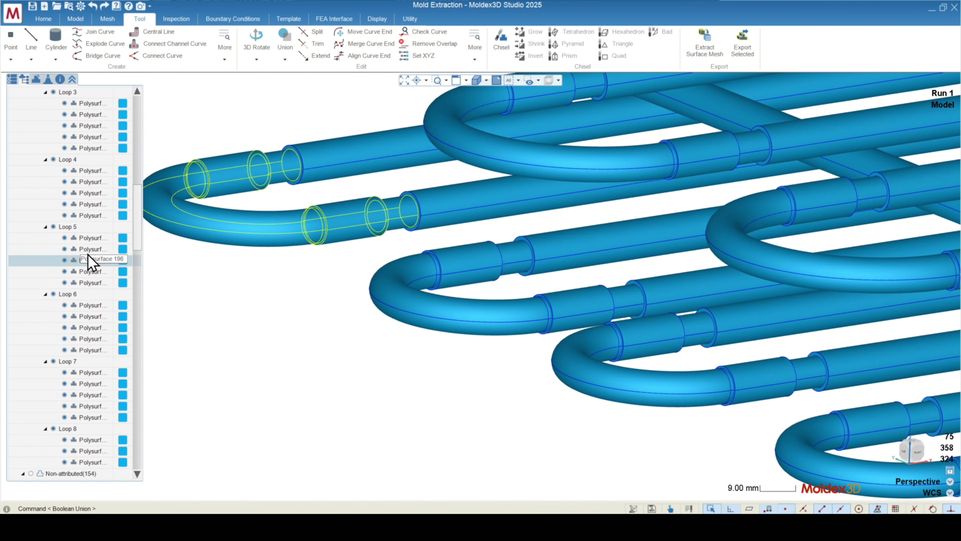
- Review how the cooling channel polysurfaces are grouped into loops, up to Loop 8, against the channels in the model
{"action": "scroll", "coordinate": [357, 246], "scroll_direction": "down", "scroll_amount": 1}
{"action": "scroll", "coordinate": [326, 250], "scroll_direction": "down", "scroll_amount": 5}
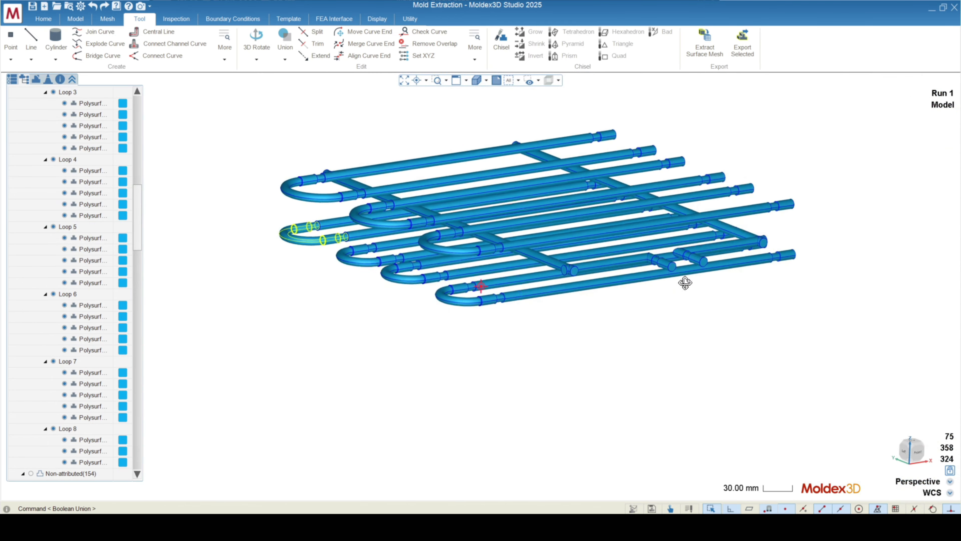
{"action": "middle_click_drag", "start_coordinate": [329, 262], "coordinate": [189, 307]}
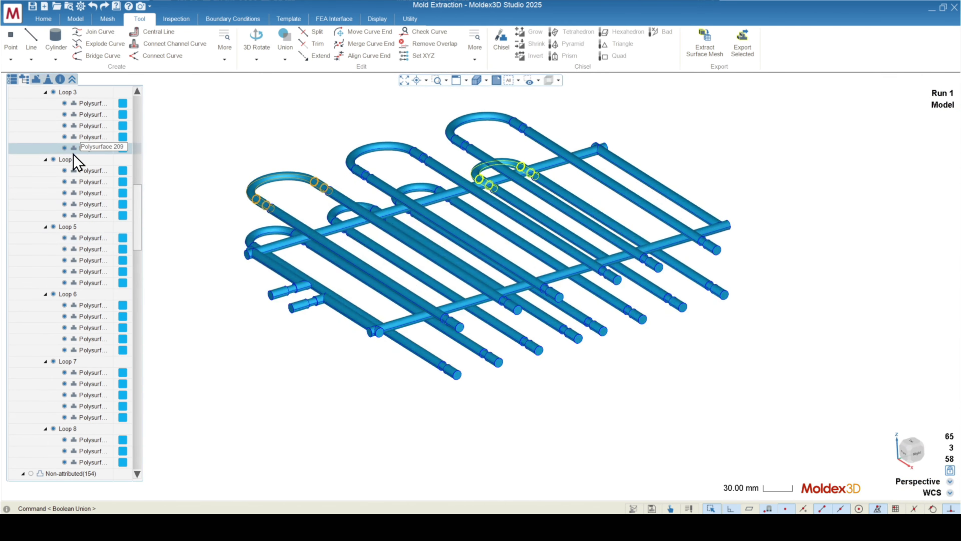
{"action": "scroll", "coordinate": [74, 181], "scroll_direction": "down", "scroll_amount": 4}
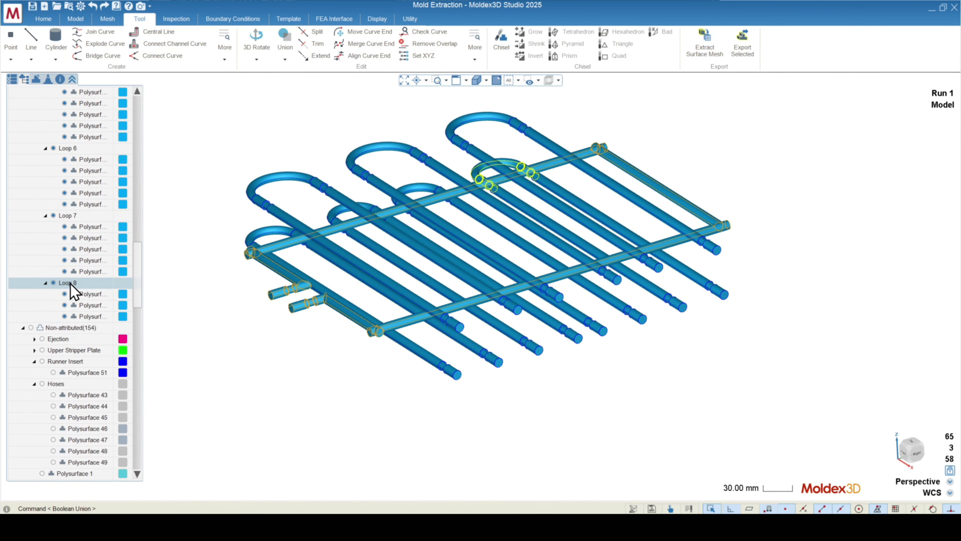
{"action": "middle_click_drag", "start_coordinate": [311, 329], "coordinate": [750, 323]}
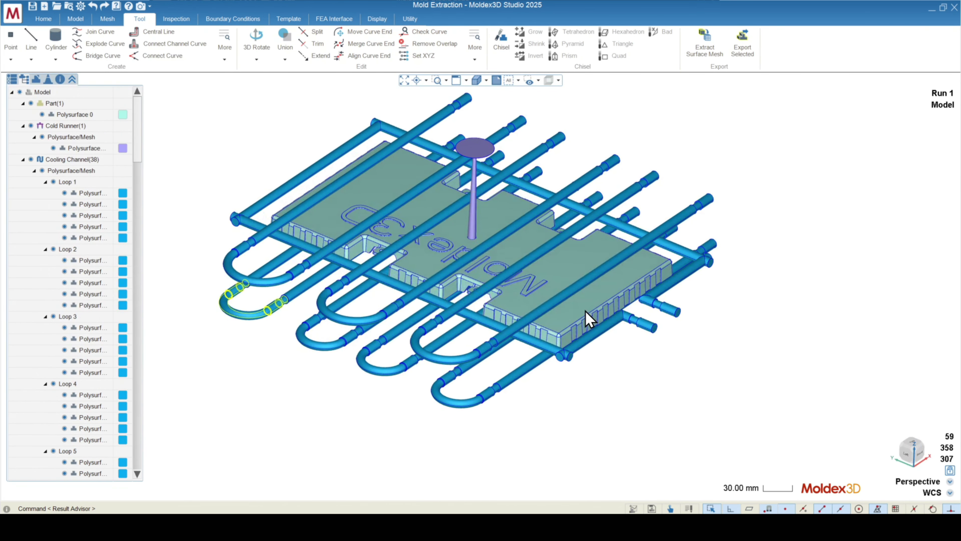
- Examine the cold runner's sprue, including its upper disc, in relation to the part and the cooling channels
{"action": "left_click", "coordinate": [587, 312]}
{"action": "left_click", "coordinate": [475, 151]}
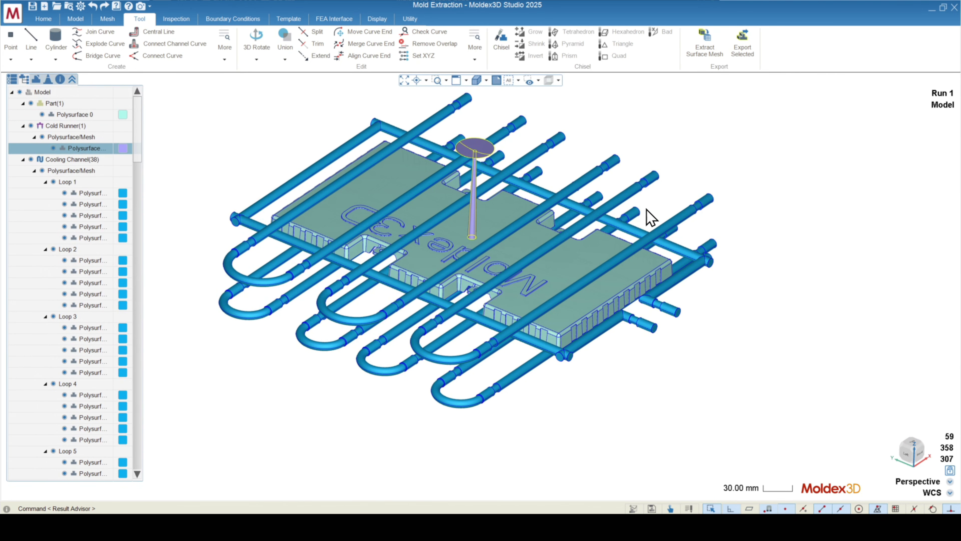
{"action": "middle_click_drag", "start_coordinate": [471, 269], "coordinate": [489, 396]}
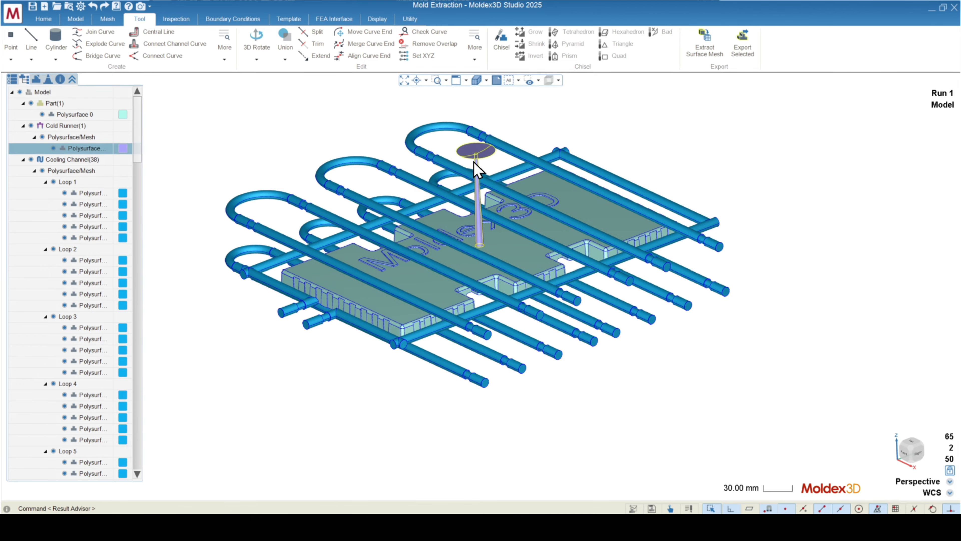
{"action": "scroll", "coordinate": [461, 349], "scroll_direction": "up", "scroll_amount": 4}
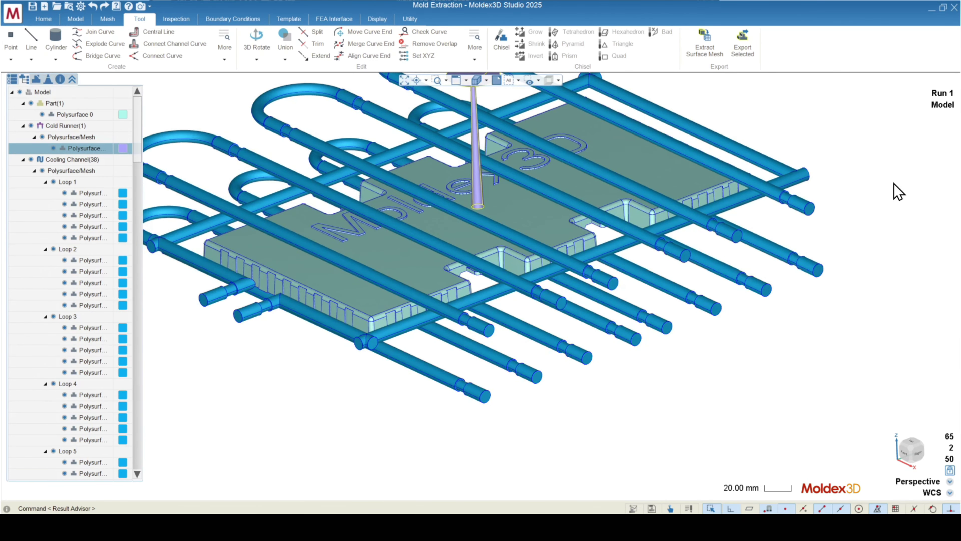
{"action": "mouse_move", "coordinate": [439, 388]}
{"action": "middle_mouse_down"}
{"action": "mouse_move", "coordinate": [485, 340]}
{"action": "mouse_move", "coordinate": [593, 365]}
{"action": "mouse_move", "coordinate": [455, 350]}
{"action": "mouse_move", "coordinate": [418, 369]}
{"action": "middle_mouse_up"}
{"action": "scroll", "coordinate": [431, 337], "scroll_direction": "down", "scroll_amount": 5}
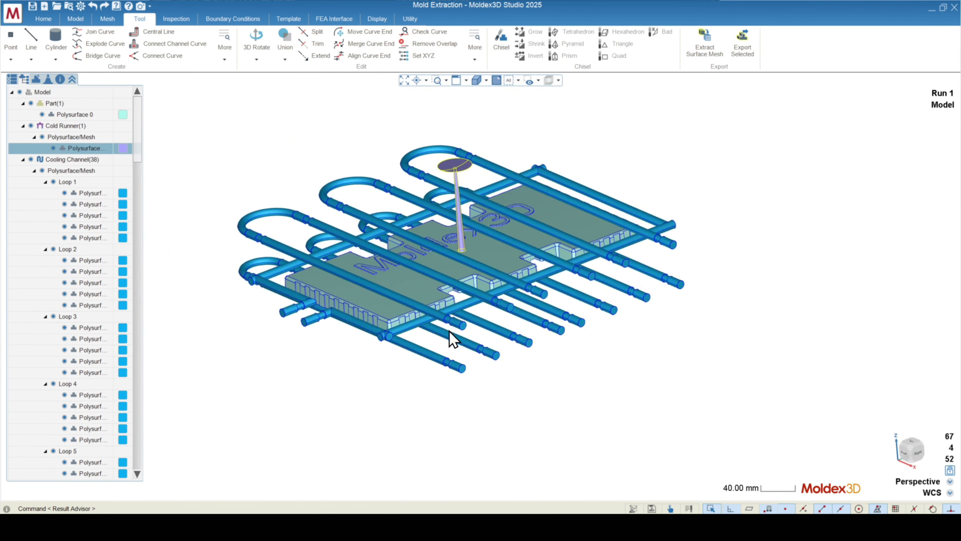
{"action": "middle_click_drag", "start_coordinate": [451, 337], "coordinate": [472, 340]}
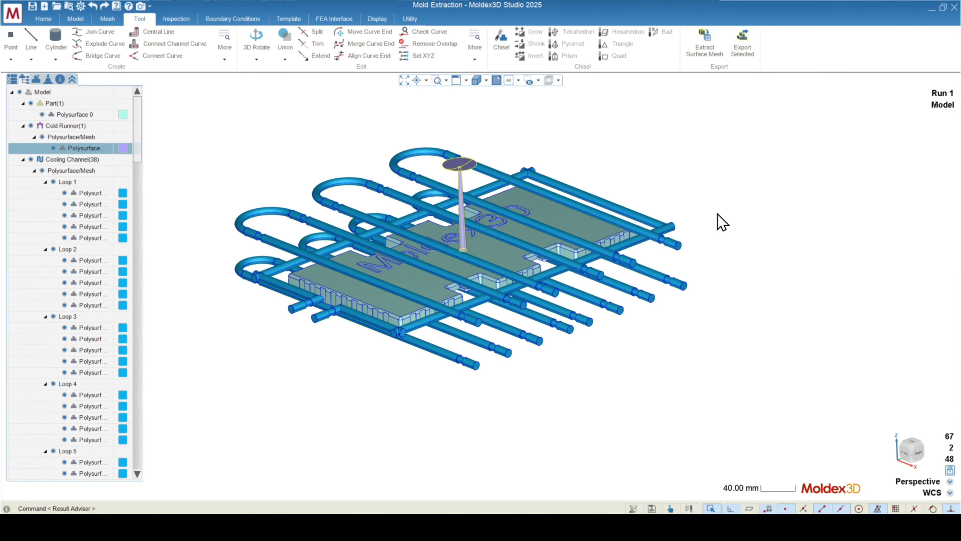
{"action": "scroll", "coordinate": [404, 307], "scroll_direction": "up", "scroll_amount": 4}
{"action": "scroll", "coordinate": [458, 324], "scroll_direction": "down", "scroll_amount": 2}
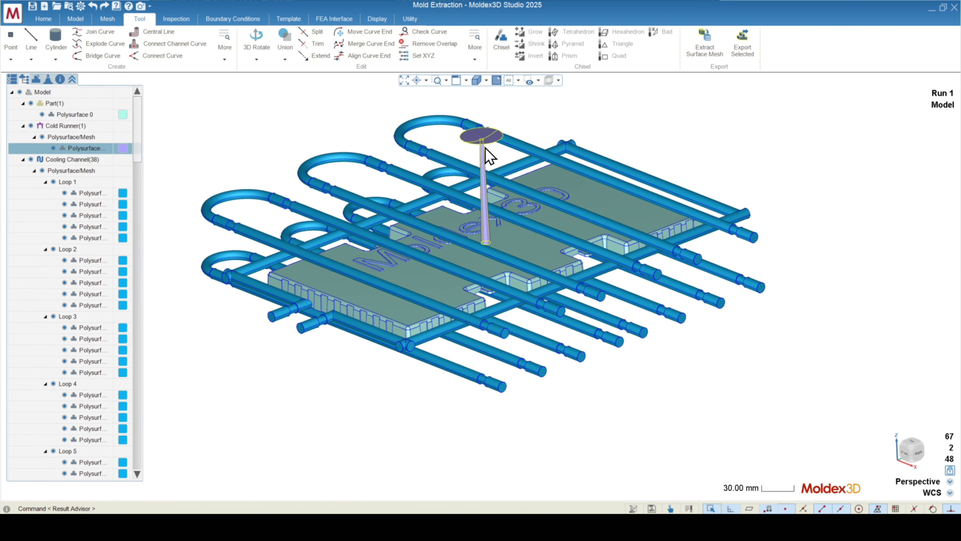
{"action": "scroll", "coordinate": [499, 149], "scroll_direction": "up", "scroll_amount": 10}
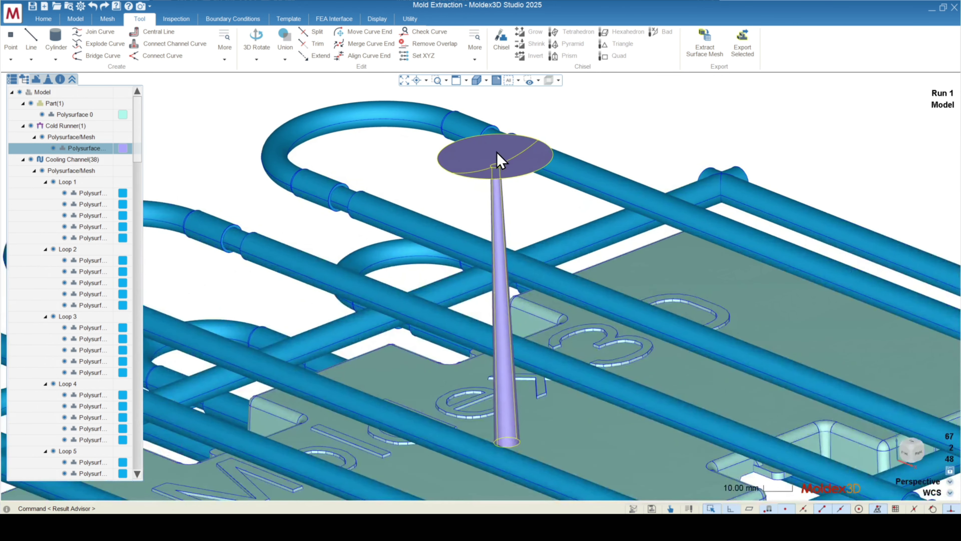
{"action": "scroll", "coordinate": [536, 185], "scroll_direction": "down", "scroll_amount": 6}
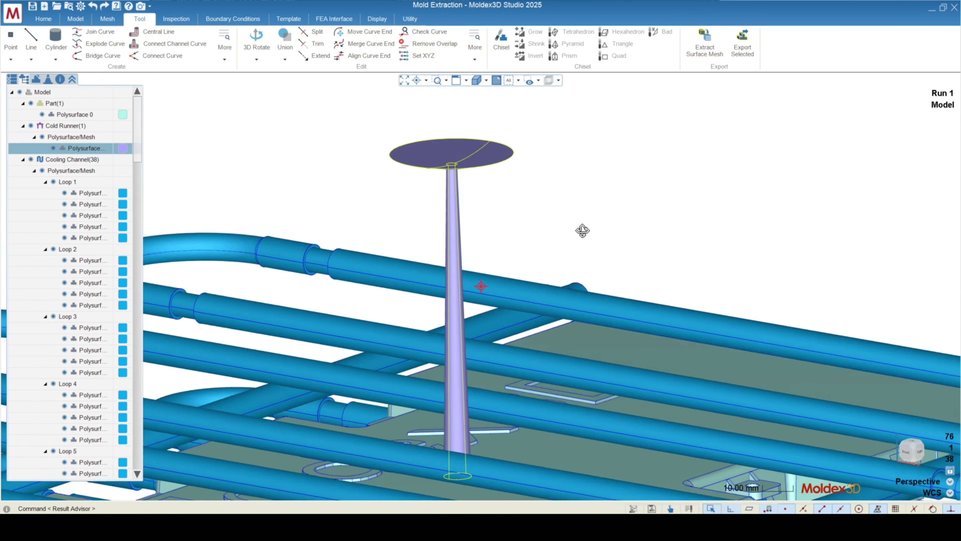
{"action": "middle_click_drag", "start_coordinate": [582, 231], "coordinate": [530, 234]}
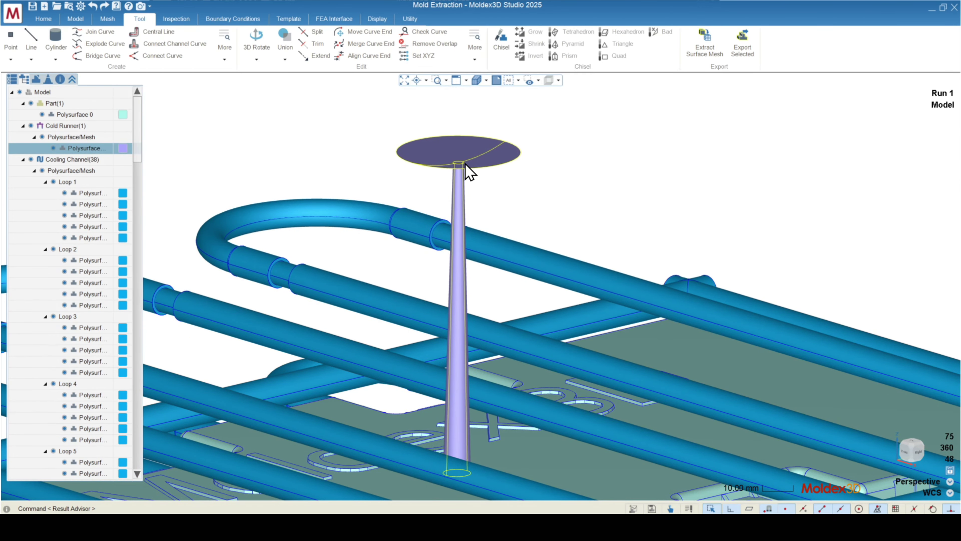
{"action": "middle_click_drag", "start_coordinate": [499, 203], "coordinate": [485, 186]}
{"action": "scroll", "coordinate": [485, 185], "scroll_direction": "up", "scroll_amount": 6}
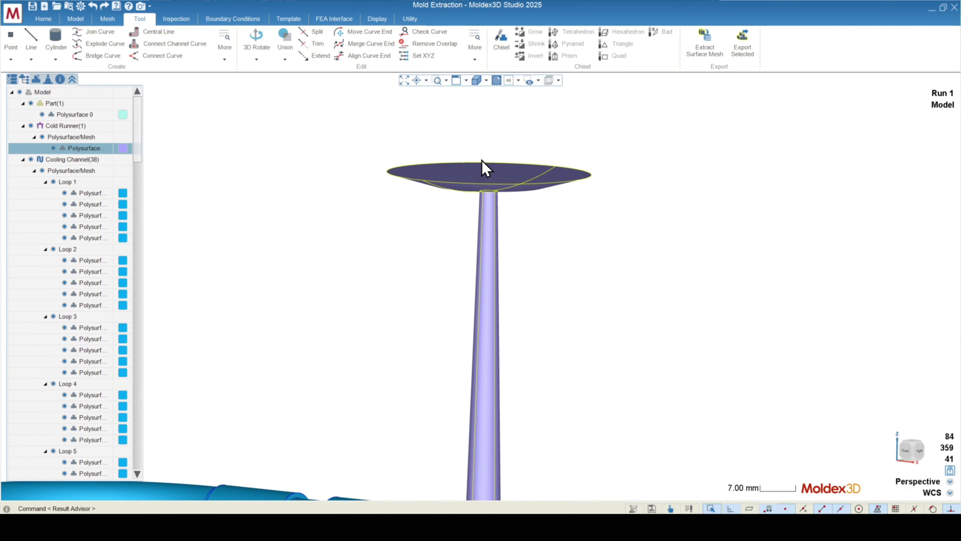
{"action": "middle_click_drag", "start_coordinate": [538, 220], "coordinate": [515, 218]}
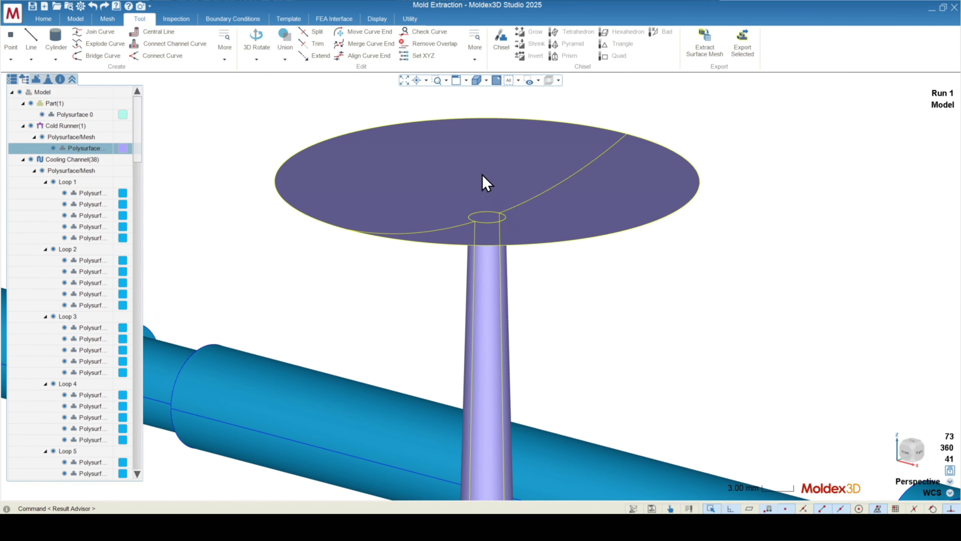
{"action": "scroll", "coordinate": [470, 181], "scroll_direction": "down", "scroll_amount": 2}
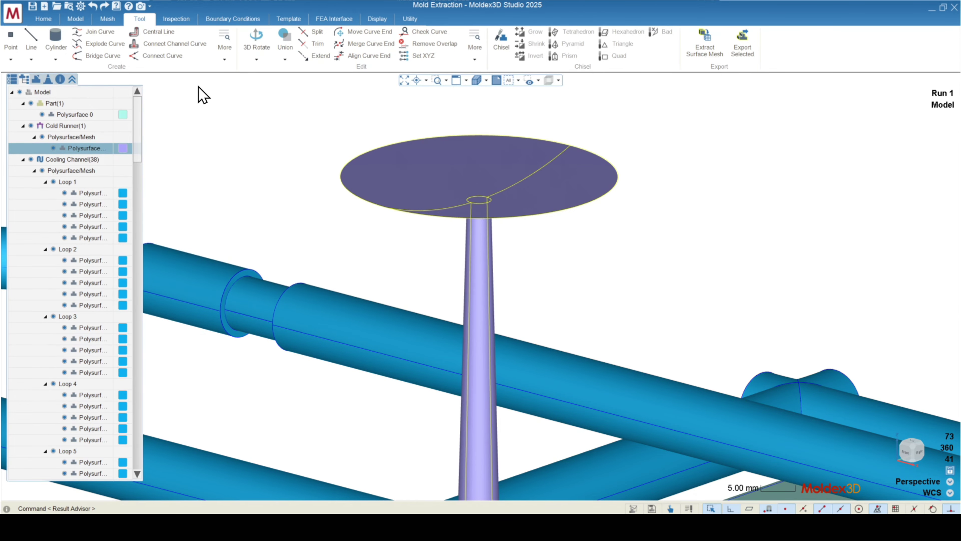
{"action": "left_click", "coordinate": [228, 100]}
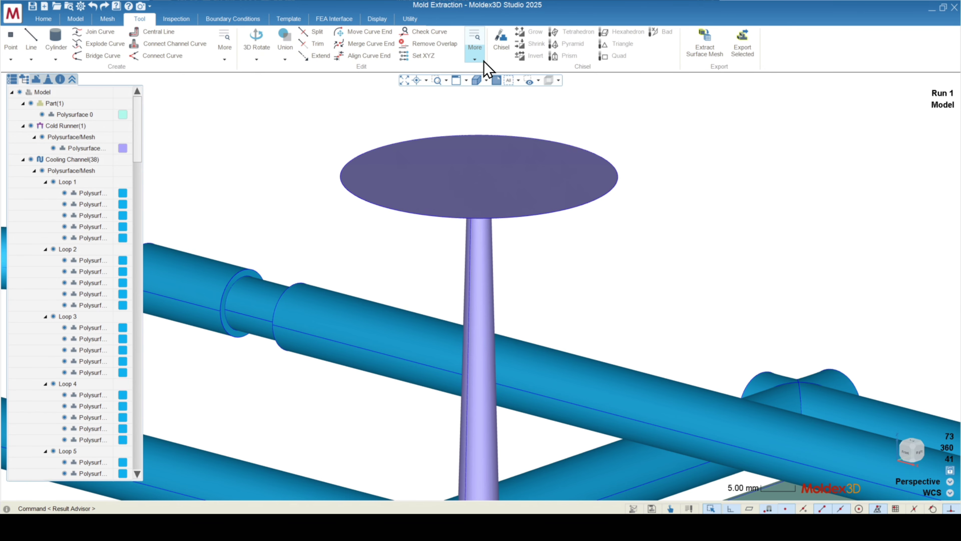
- Remove the wide disc-shaped faces at the upper end of the cold runner's sprue using Delete Face
{"action": "left_click", "coordinate": [476, 61]}
{"action": "left_click", "coordinate": [492, 103]}
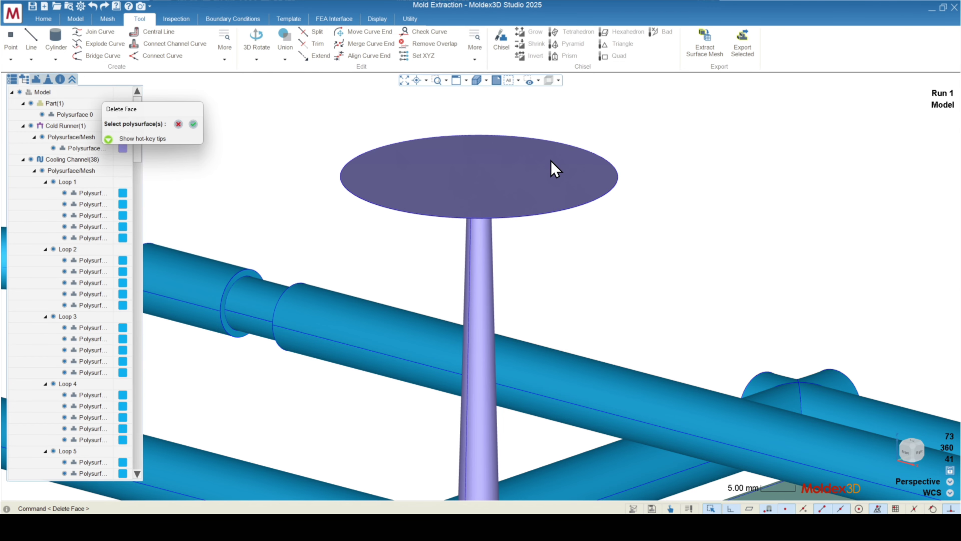
{"action": "left_click", "coordinate": [545, 182]}
{"action": "middle_click_drag", "start_coordinate": [544, 221], "coordinate": [515, 186]}
{"action": "right_click", "coordinate": [518, 200]}
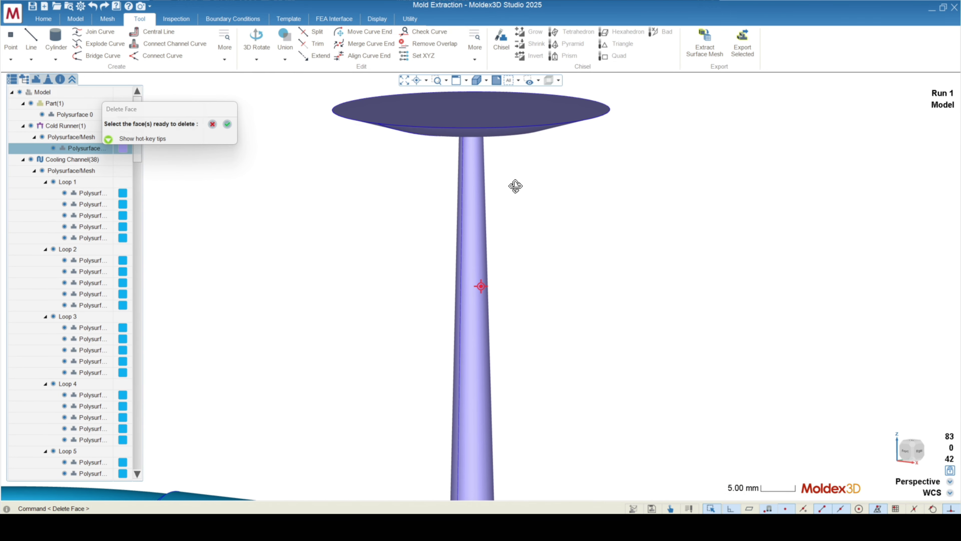
{"action": "left_click", "coordinate": [503, 118]}
{"action": "right_click", "coordinate": [502, 132]}
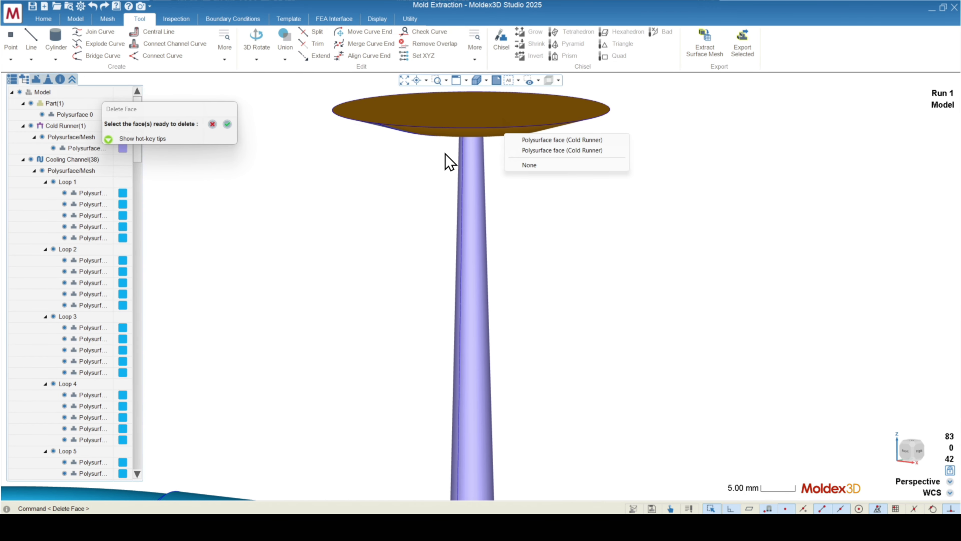
{"action": "left_click", "coordinate": [534, 140]}
{"action": "middle_click_drag", "start_coordinate": [407, 157], "coordinate": [633, 128]}
{"action": "scroll", "coordinate": [541, 281], "scroll_direction": "down", "scroll_amount": 1}
{"action": "scroll", "coordinate": [701, 107], "scroll_direction": "up", "scroll_amount": 1}
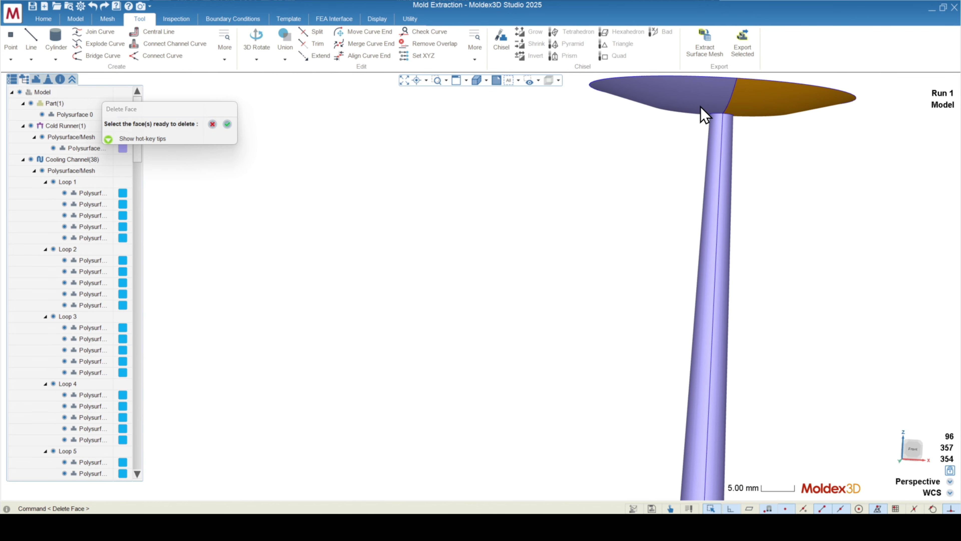
{"action": "middle_click_drag", "start_coordinate": [682, 104], "coordinate": [511, 201]}
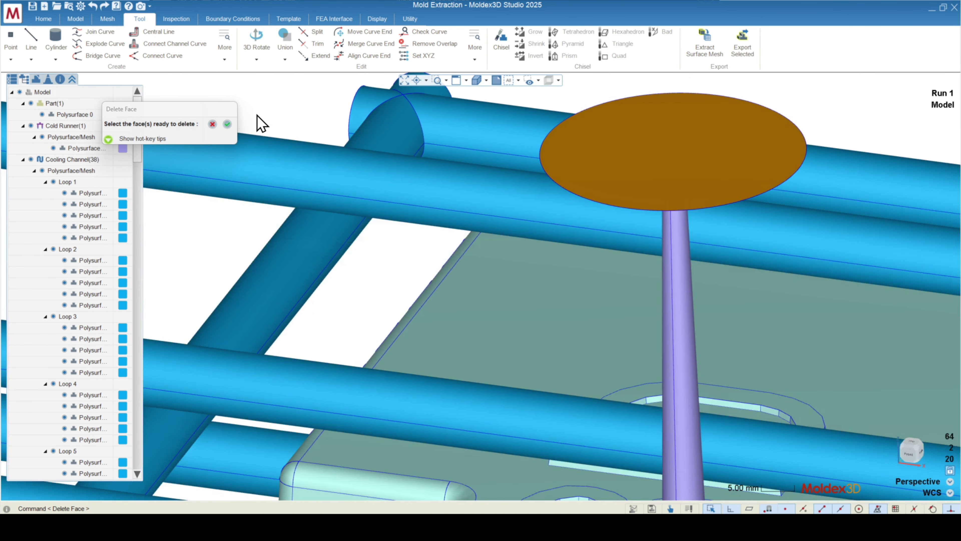
{"action": "left_click", "coordinate": [228, 124]}
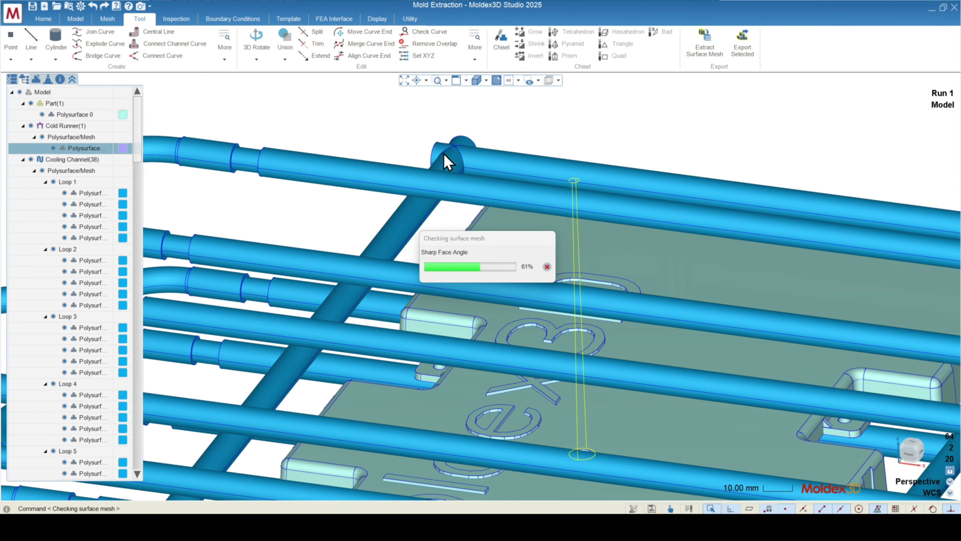
- Examine the upper end of the sprue where the disc faces were removed
{"action": "middle_click_drag", "start_coordinate": [457, 150], "coordinate": [515, 168]}
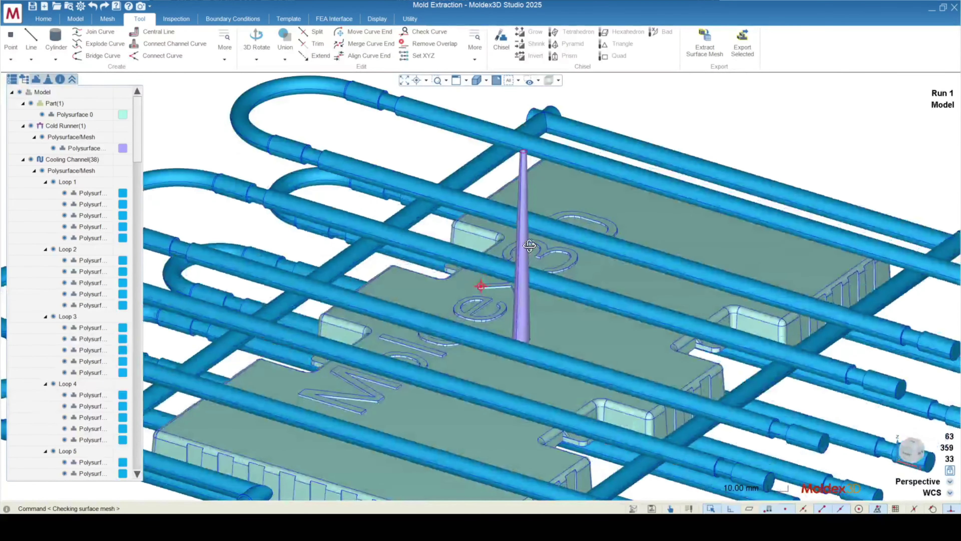
{"action": "scroll", "coordinate": [516, 168], "scroll_direction": "up", "scroll_amount": 5}
{"action": "scroll", "coordinate": [526, 144], "scroll_direction": "up", "scroll_amount": 2}
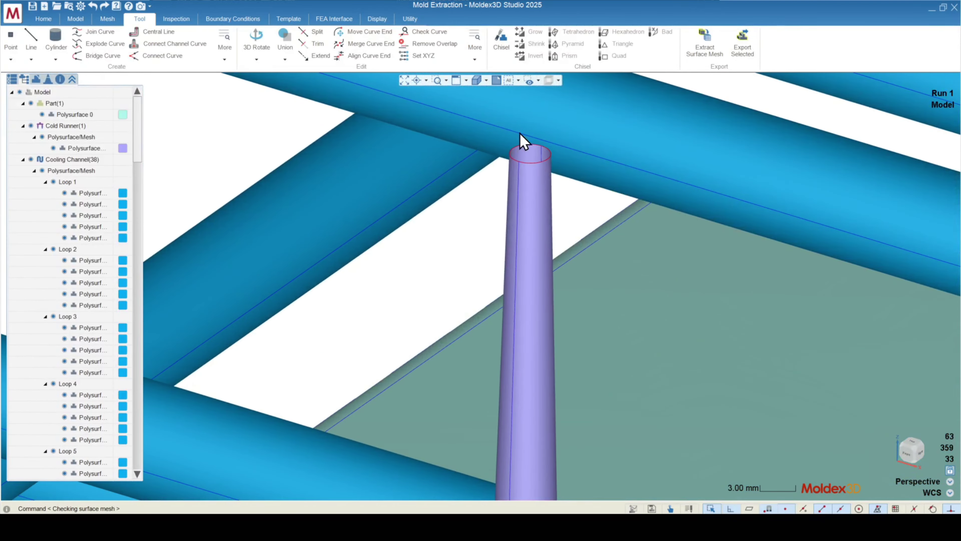
{"action": "scroll", "coordinate": [492, 132], "scroll_direction": "down", "scroll_amount": 6}
{"action": "middle_click_drag", "start_coordinate": [472, 107], "coordinate": [503, 180]}
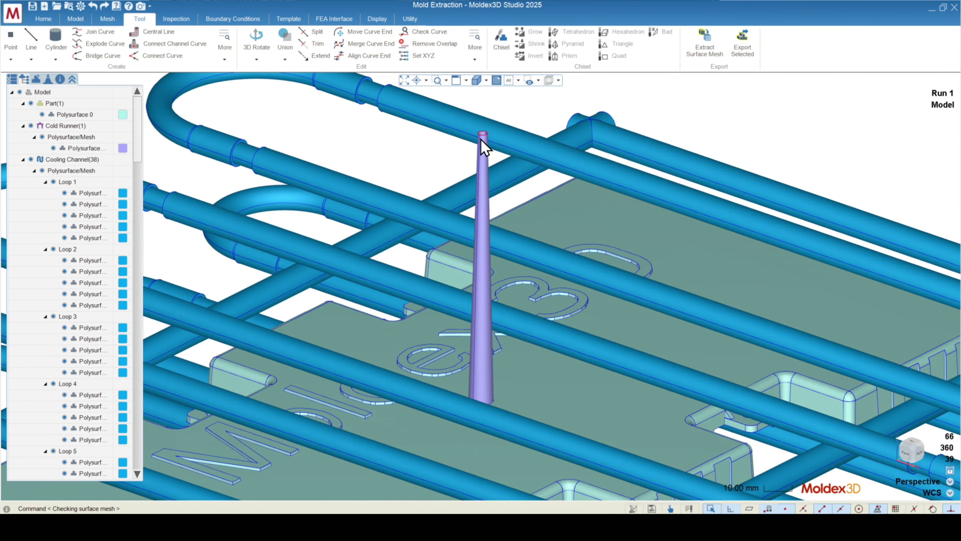
{"action": "scroll", "coordinate": [483, 147], "scroll_direction": "up", "scroll_amount": 4}
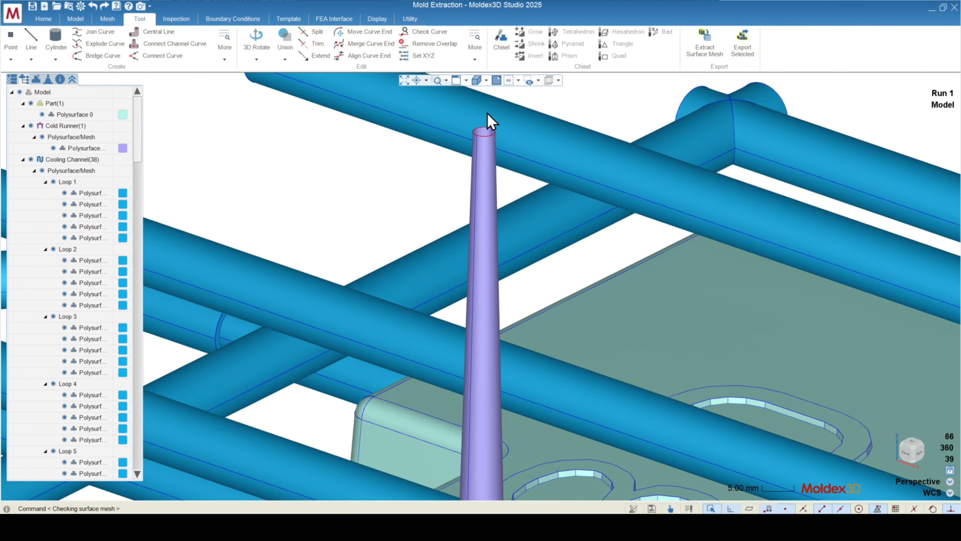
{"action": "scroll", "coordinate": [488, 121], "scroll_direction": "down", "scroll_amount": 3}
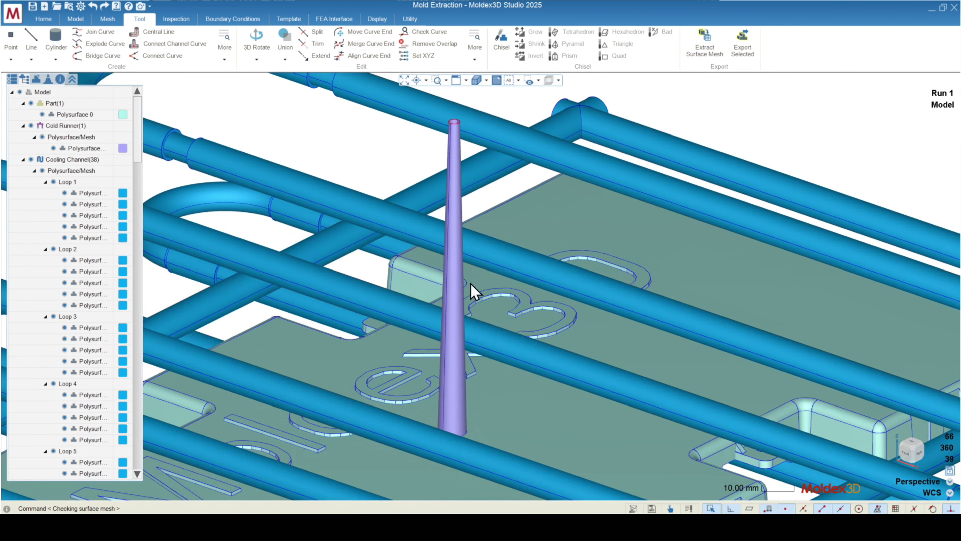
{"action": "middle_click_drag", "start_coordinate": [471, 283], "coordinate": [474, 289]}
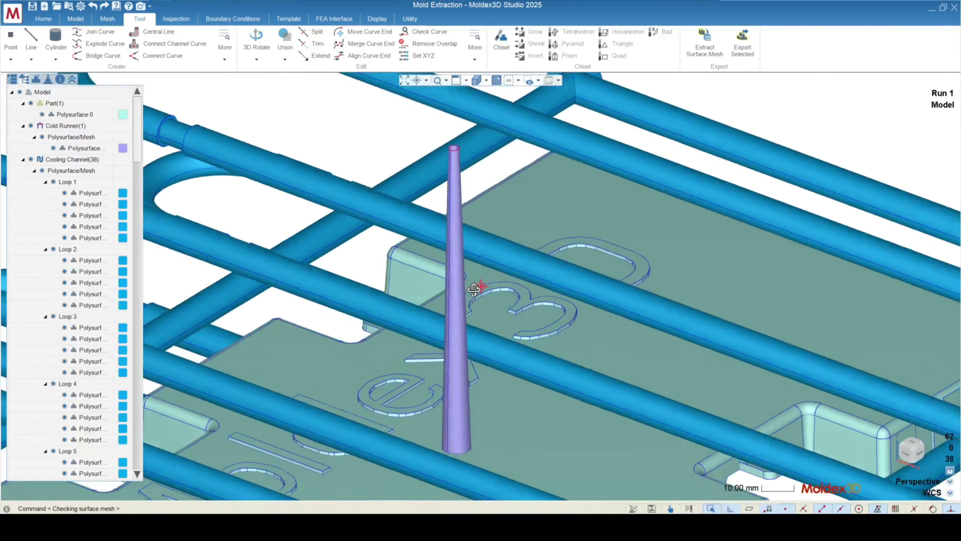
- Extract the center line of the cold runner's tapered sprue polysurface, leaving it out of any group
{"action": "left_click", "coordinate": [452, 201]}
{"action": "mouse_move", "coordinate": [454, 204]}
{"action": "middle_mouse_down"}
{"action": "mouse_move", "coordinate": [463, 223]}
{"action": "mouse_move", "coordinate": [477, 198]}
{"action": "middle_mouse_up"}
{"action": "scroll", "coordinate": [472, 152], "scroll_direction": "down", "scroll_amount": 3}
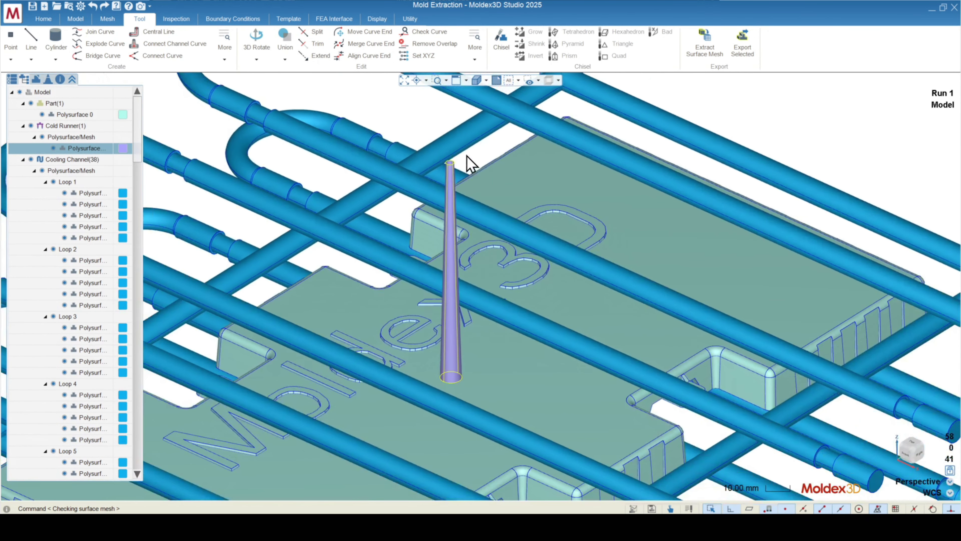
{"action": "left_click", "coordinate": [215, 126]}
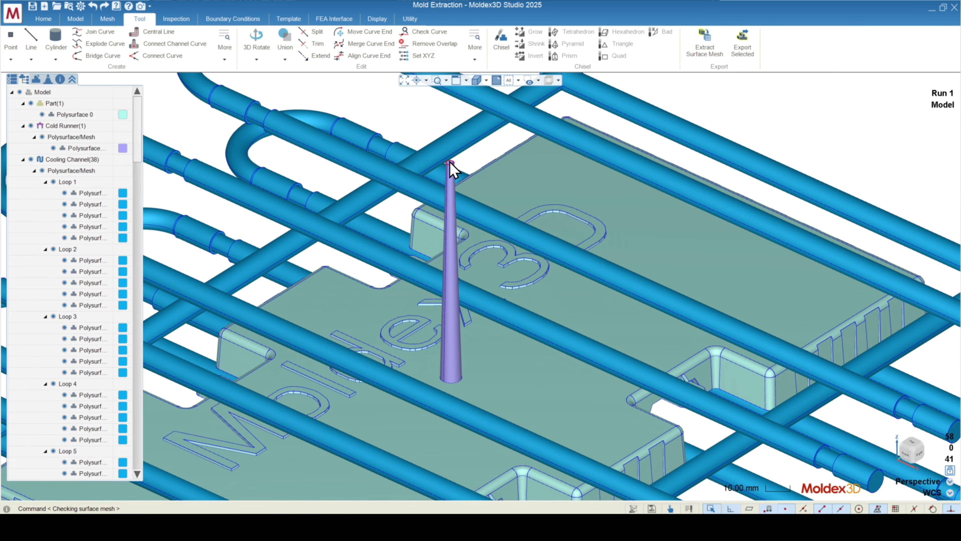
{"action": "left_click", "coordinate": [453, 195]}
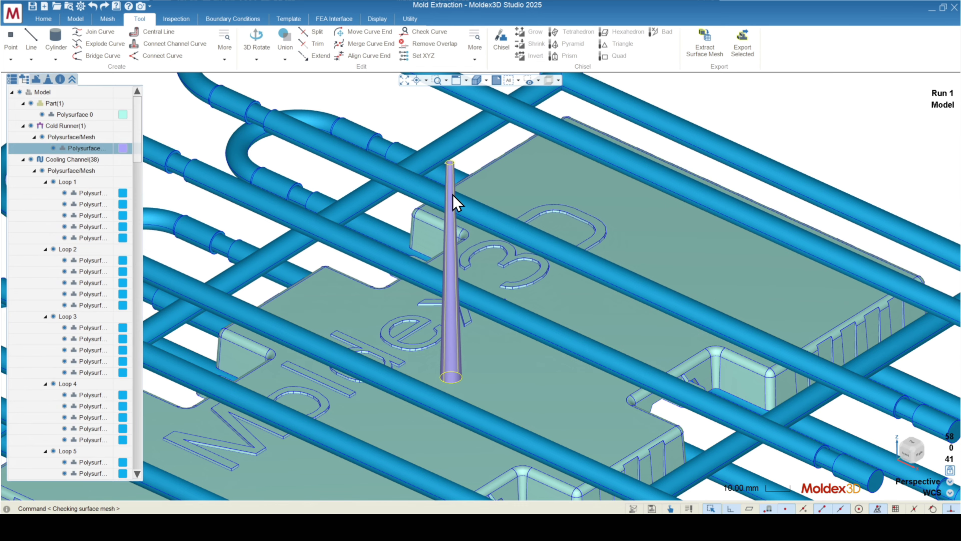
{"action": "left_click", "coordinate": [160, 33]}
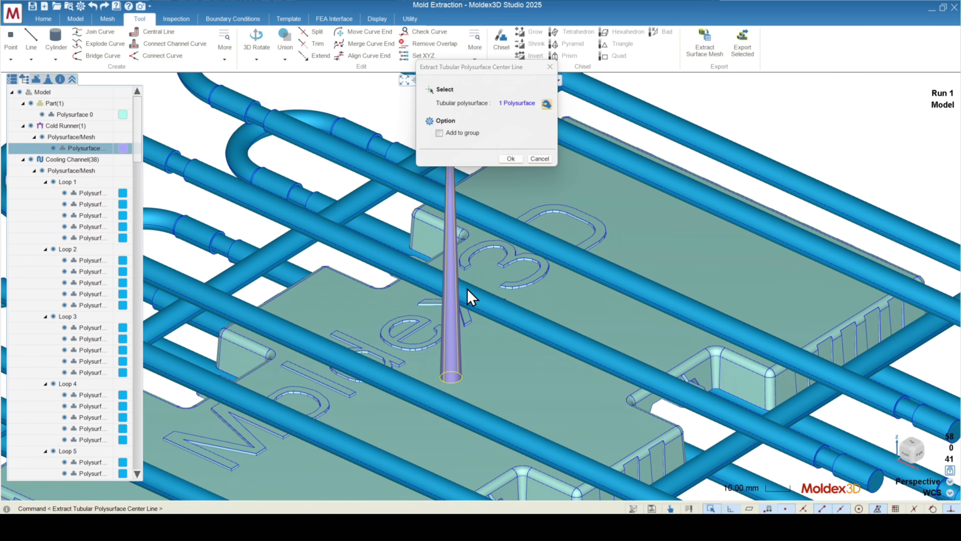
{"action": "left_click", "coordinate": [511, 159]}
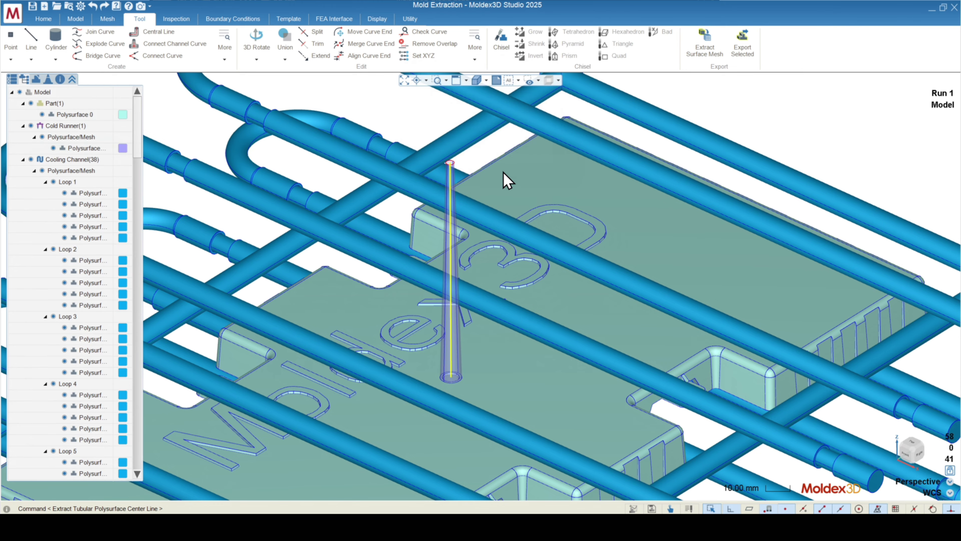
- Assign the Cold Runner attribute to the center line extracted from the sprue
{"action": "middle_click_drag", "start_coordinate": [473, 196], "coordinate": [467, 253]}
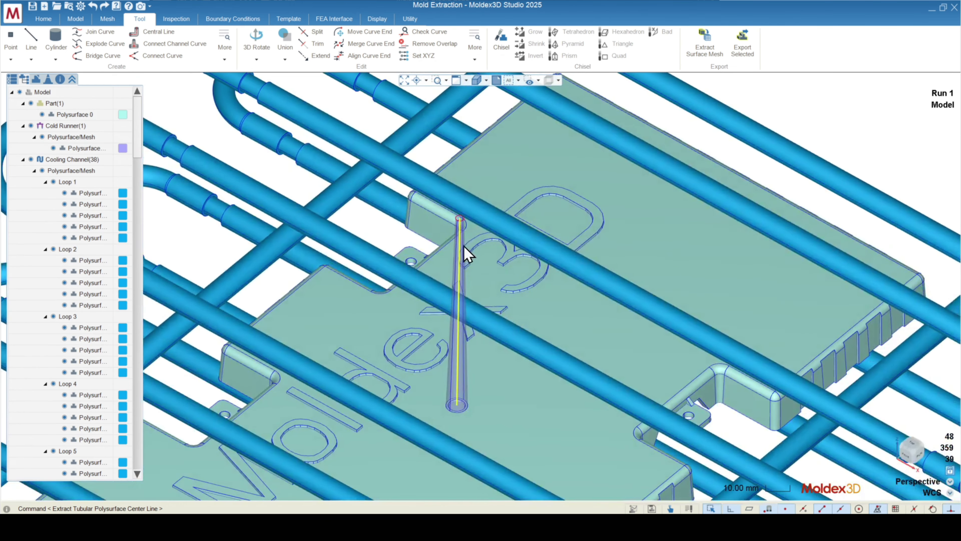
{"action": "right_click", "coordinate": [460, 233]}
{"action": "left_click", "coordinate": [509, 275]}
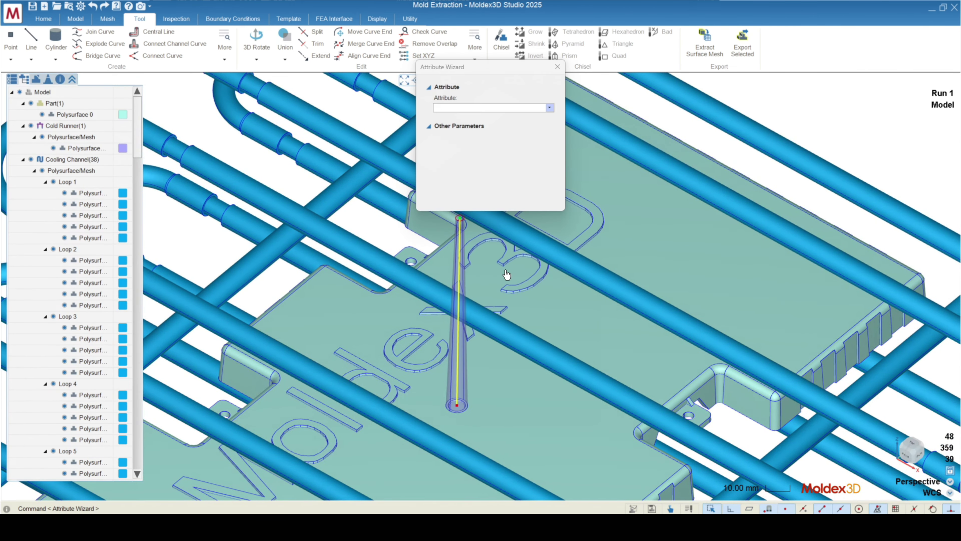
{"action": "left_click", "coordinate": [453, 107]}
{"action": "left_click", "coordinate": [457, 127]}
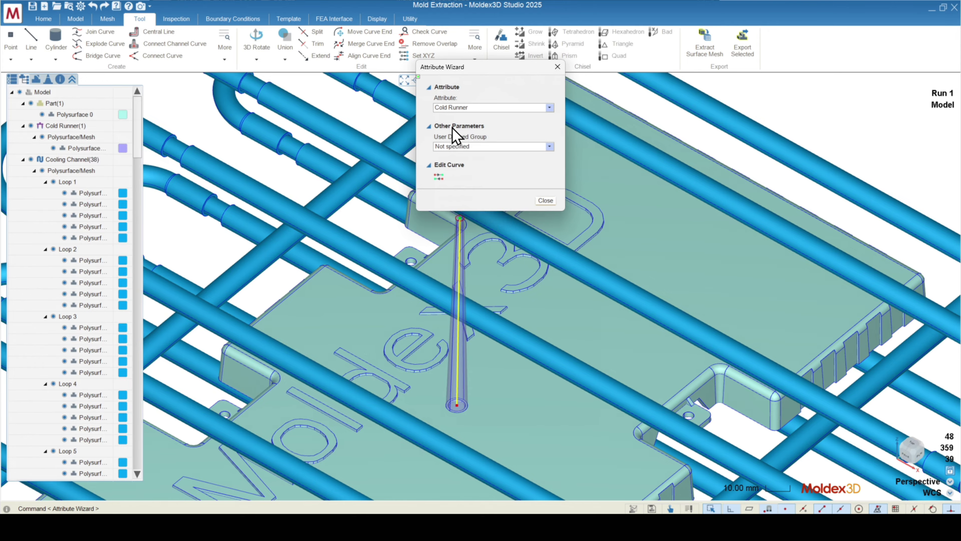
- Examine the circular cross-section on the sprue's center line at its upper end and base, and close the attribute settings
{"action": "scroll", "coordinate": [453, 386], "scroll_direction": "down", "scroll_amount": 5}
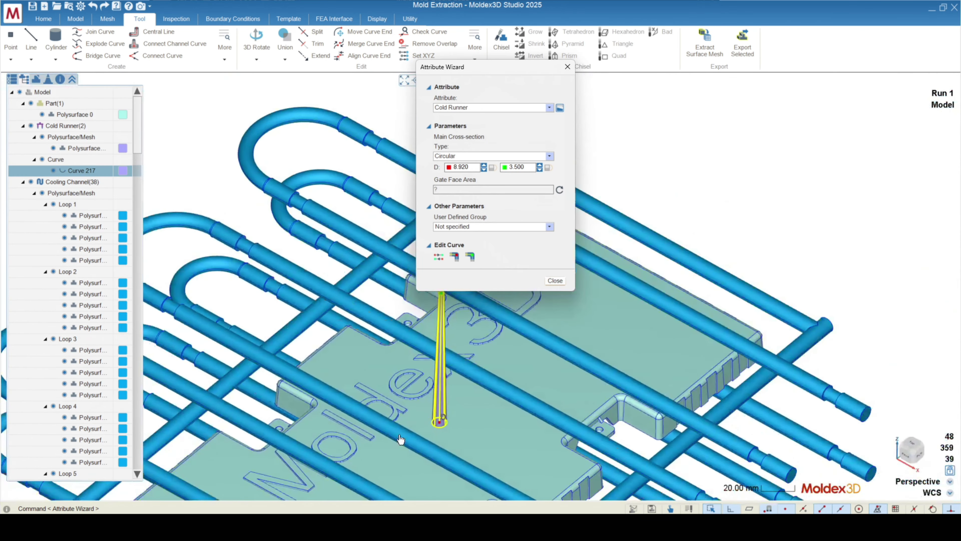
{"action": "scroll", "coordinate": [457, 347], "scroll_direction": "up", "scroll_amount": 5}
{"action": "scroll", "coordinate": [457, 346], "scroll_direction": "up", "scroll_amount": 5}
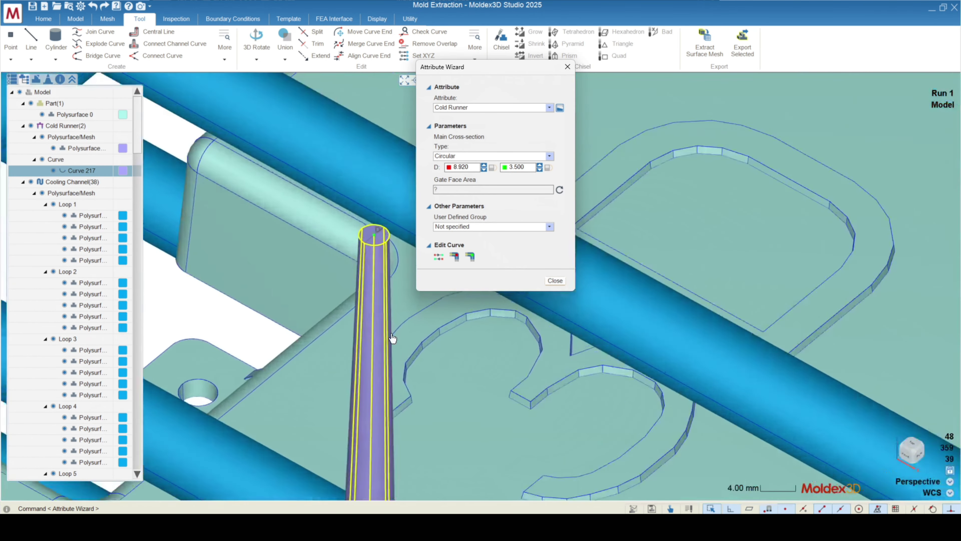
{"action": "scroll", "coordinate": [377, 224], "scroll_direction": "down", "scroll_amount": 3}
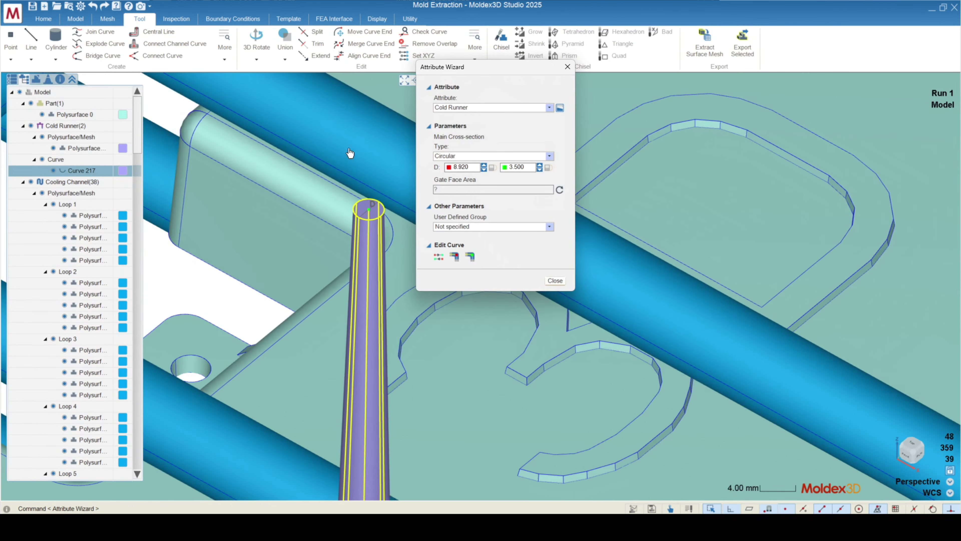
{"action": "scroll", "coordinate": [382, 459], "scroll_direction": "down", "scroll_amount": 2}
{"action": "scroll", "coordinate": [373, 463], "scroll_direction": "up", "scroll_amount": 2}
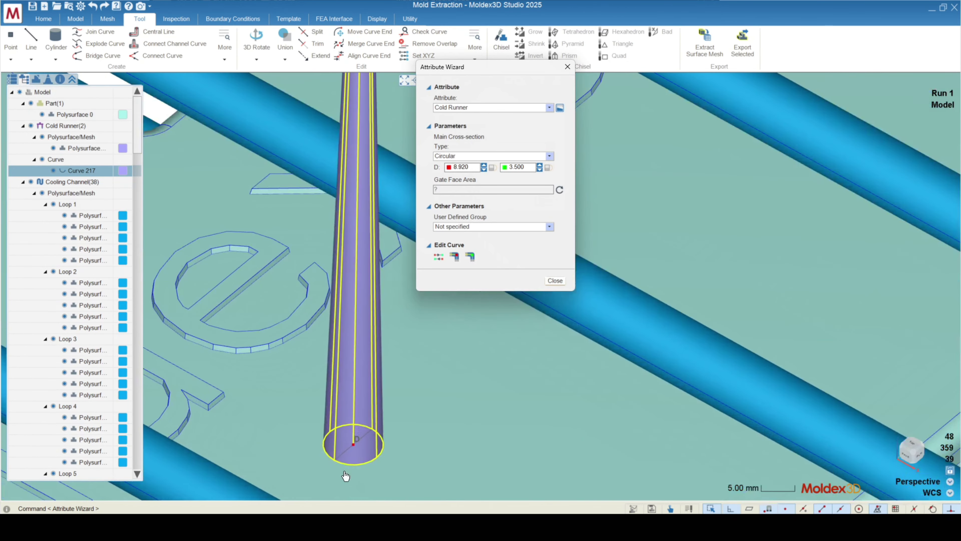
{"action": "scroll", "coordinate": [367, 430], "scroll_direction": "down", "scroll_amount": 2}
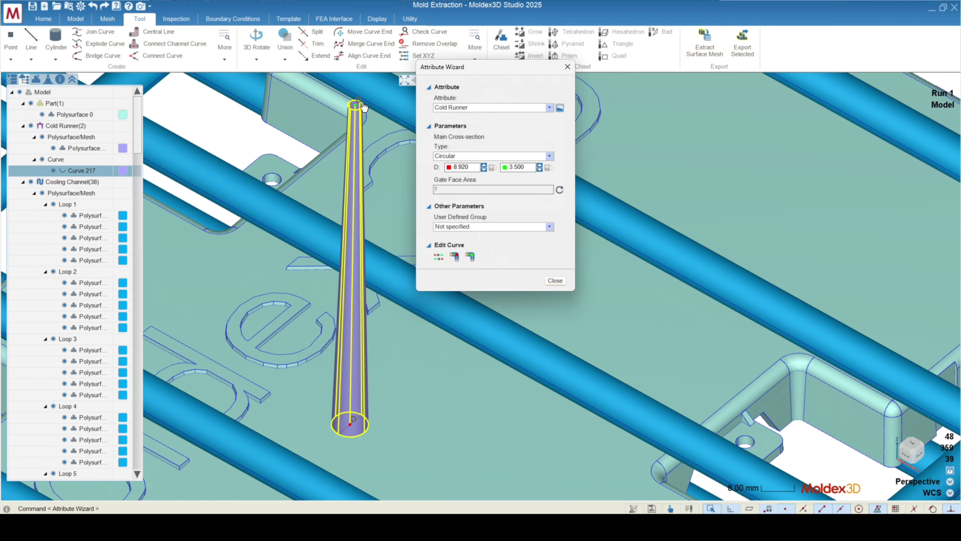
{"action": "left_click", "coordinate": [556, 281]}
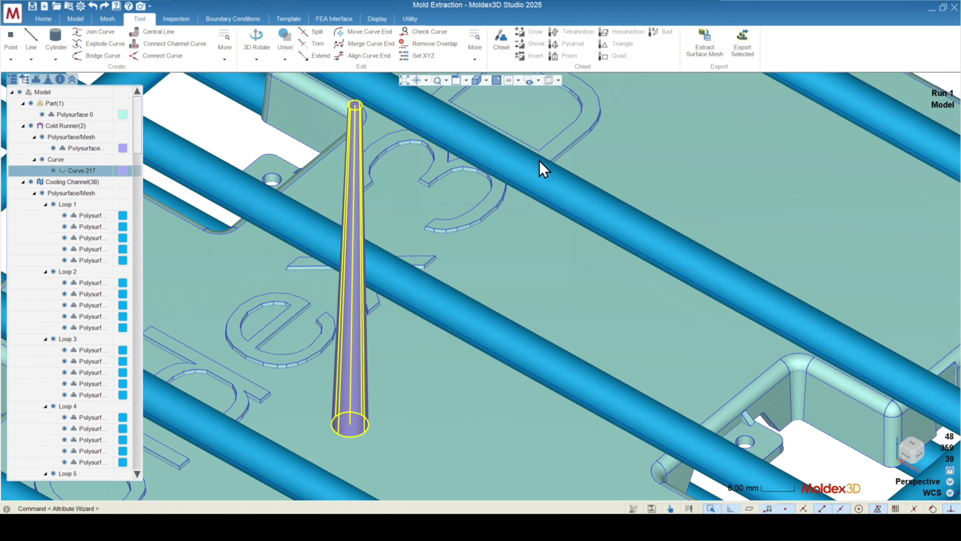
- Delete the original sprue polysurface from the cold runner, keeping only its curve
{"action": "scroll", "coordinate": [540, 168], "scroll_direction": "down", "scroll_amount": 5}
{"action": "left_click", "coordinate": [85, 149]}
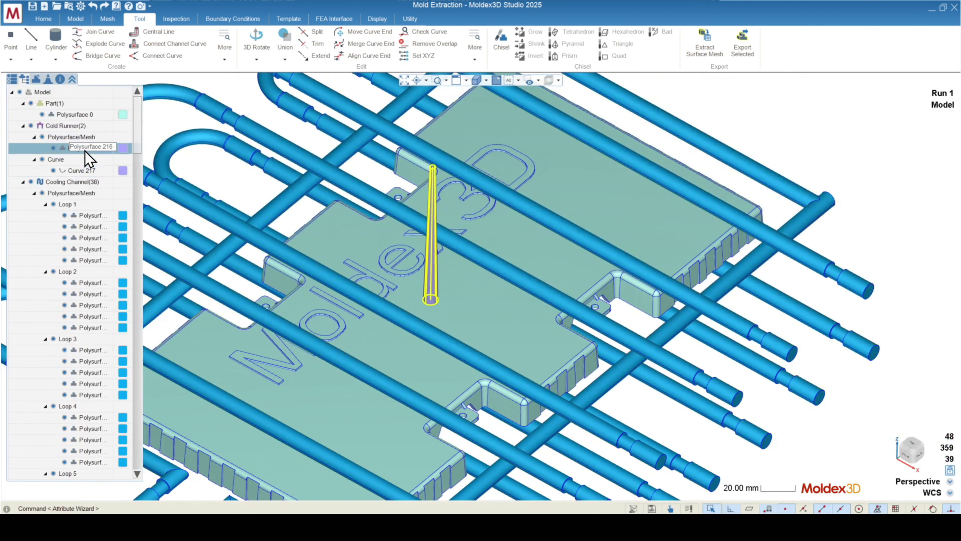
{"action": "scroll", "coordinate": [452, 204], "scroll_direction": "up", "scroll_amount": 3}
{"action": "scroll", "coordinate": [415, 193], "scroll_direction": "up", "scroll_amount": 3}
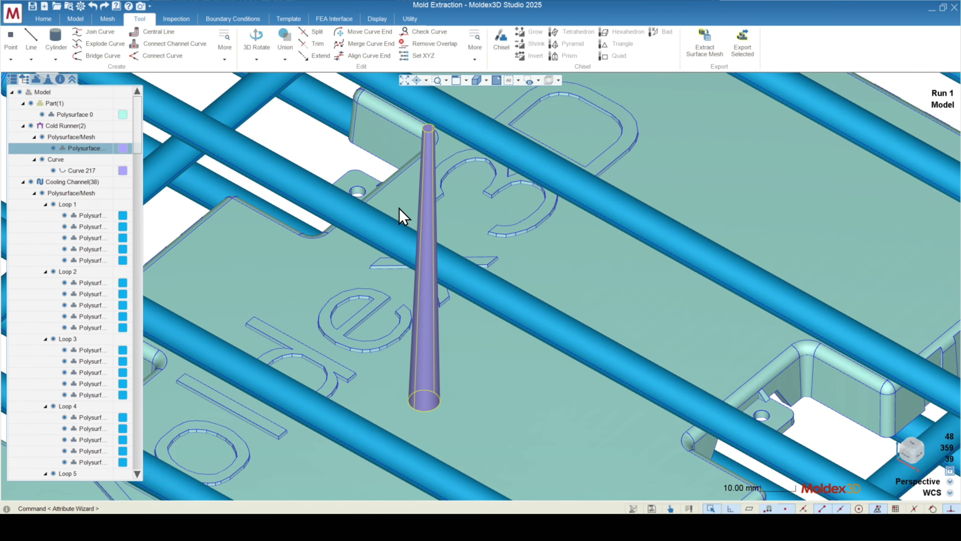
{"action": "key", "text": "Delete"}
{"action": "scroll", "coordinate": [459, 224], "scroll_direction": "down", "scroll_amount": 1}
{"action": "left_click", "coordinate": [435, 201]}
{"action": "middle_click_drag", "start_coordinate": [435, 201], "coordinate": [435, 221]}
{"action": "scroll", "coordinate": [405, 246], "scroll_direction": "down", "scroll_amount": 3}
{"action": "scroll", "coordinate": [403, 252], "scroll_direction": "down", "scroll_amount": 2}
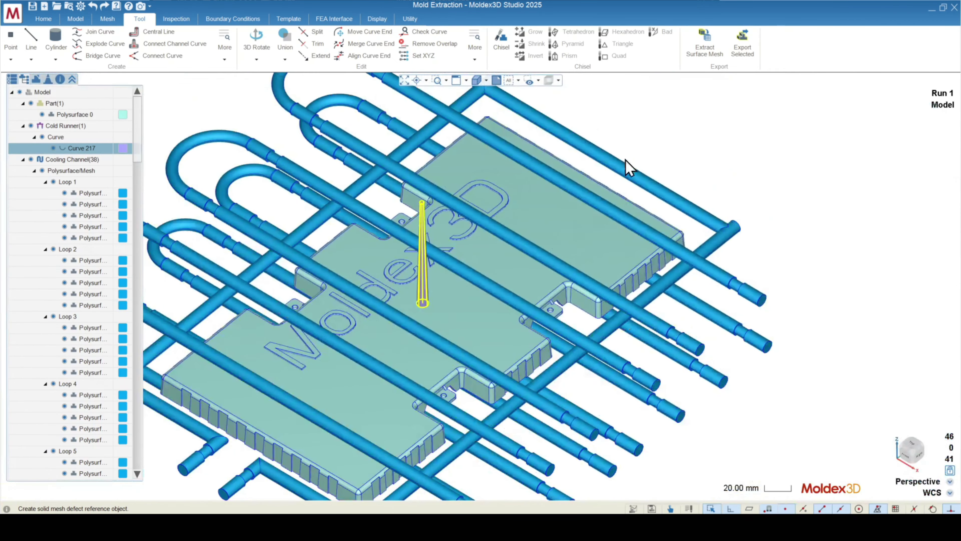
- Set the melt entrance automatically at the upper end of the cold runner's sprue
{"action": "left_click", "coordinate": [638, 151]}
{"action": "middle_click_drag", "start_coordinate": [638, 151], "coordinate": [339, 253]}
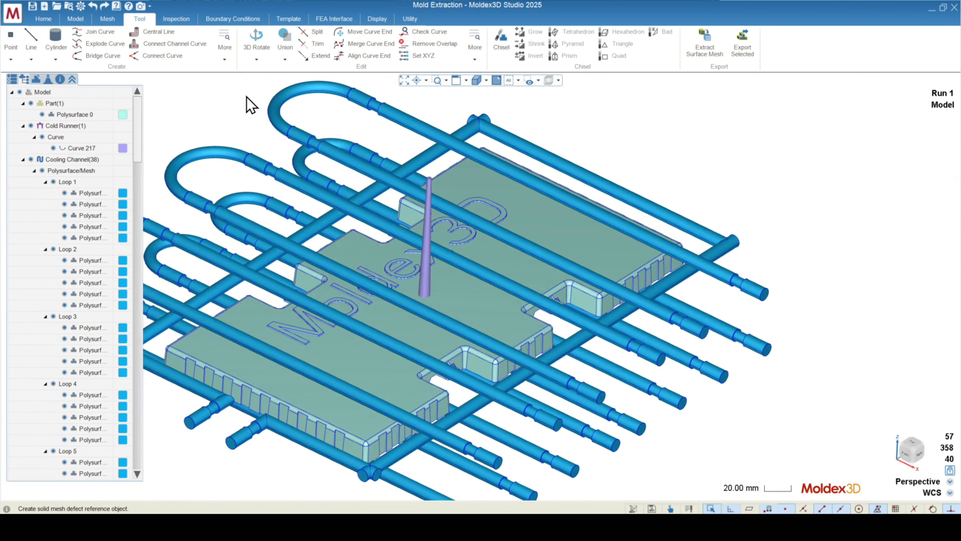
{"action": "scroll", "coordinate": [423, 187], "scroll_direction": "up", "scroll_amount": 5}
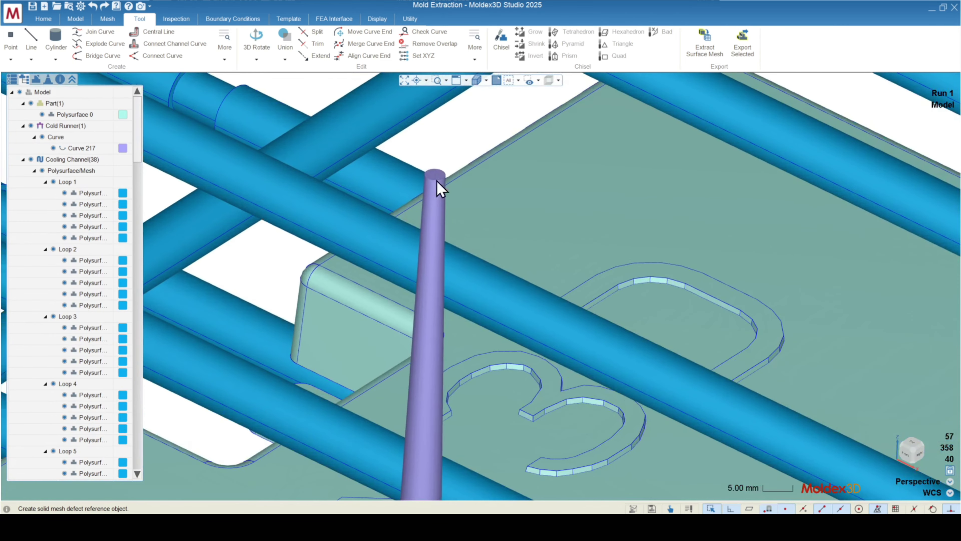
{"action": "left_click", "coordinate": [75, 18]}
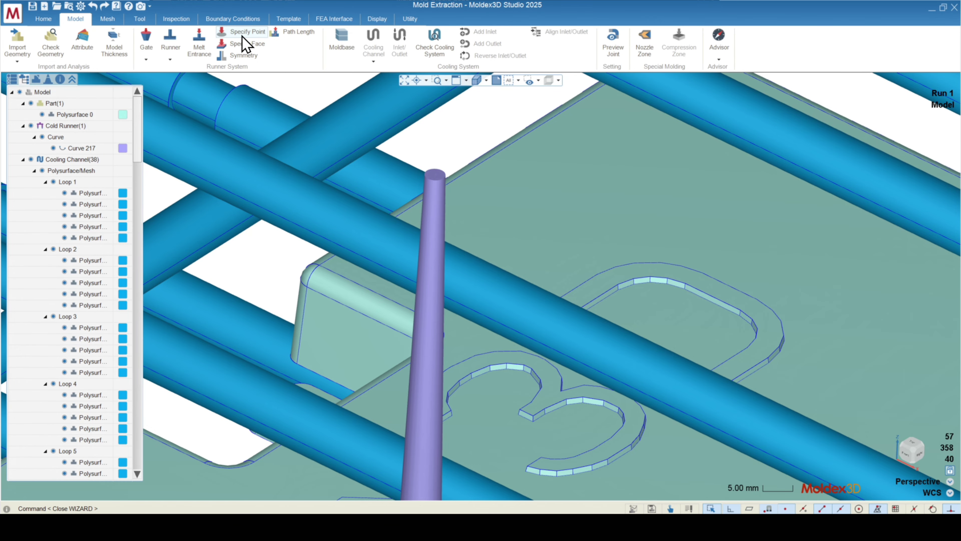
{"action": "left_click", "coordinate": [202, 51]}
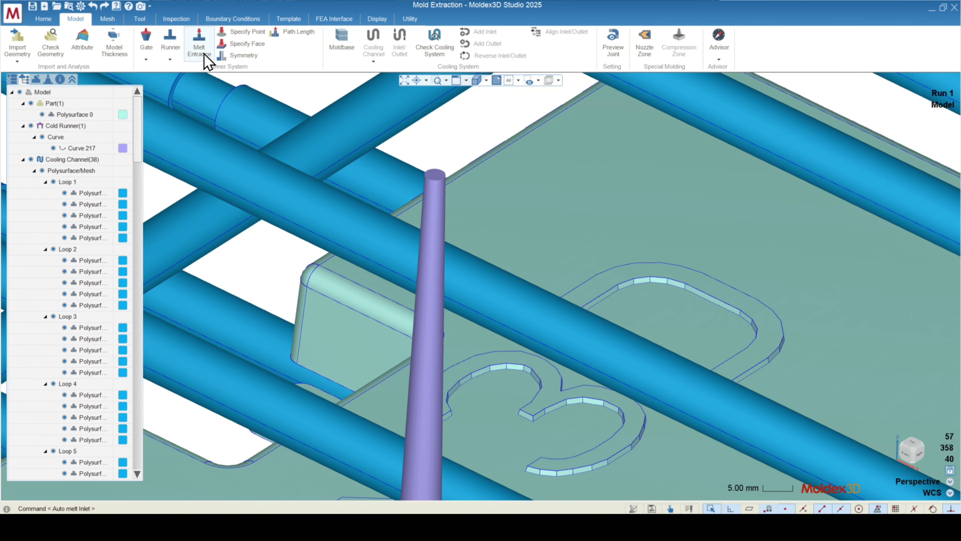
{"action": "scroll", "coordinate": [534, 132], "scroll_direction": "down", "scroll_amount": 3}
{"action": "scroll", "coordinate": [534, 132], "scroll_direction": "down", "scroll_amount": 5}
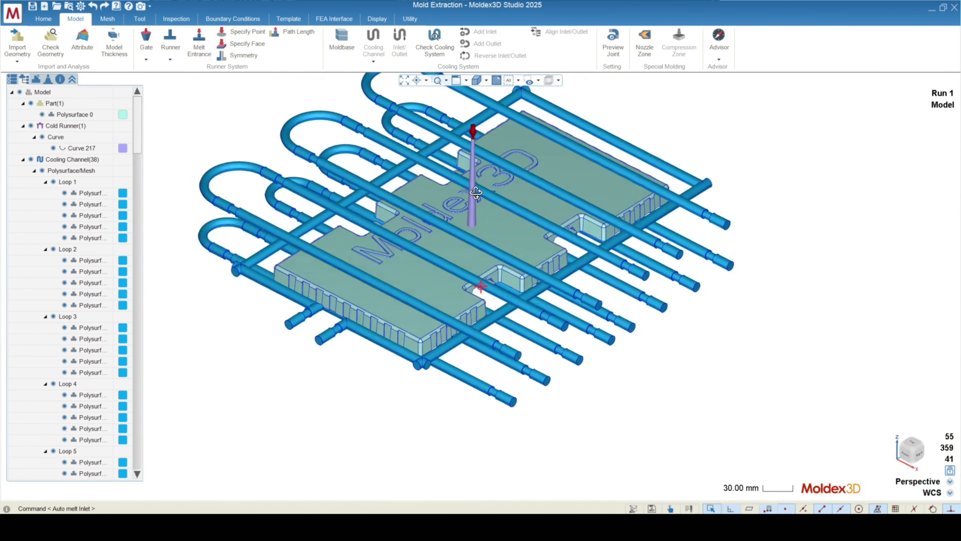
- Extract the center lines of all the cooling channel polysurfaces in every loop at once, without adding them to a group
{"action": "middle_click_drag", "start_coordinate": [475, 193], "coordinate": [545, 150]}
{"action": "scroll", "coordinate": [487, 306], "scroll_direction": "up", "scroll_amount": 2}
{"action": "scroll", "coordinate": [615, 314], "scroll_direction": "up", "scroll_amount": 2}
{"action": "scroll", "coordinate": [530, 298], "scroll_direction": "down", "scroll_amount": 5}
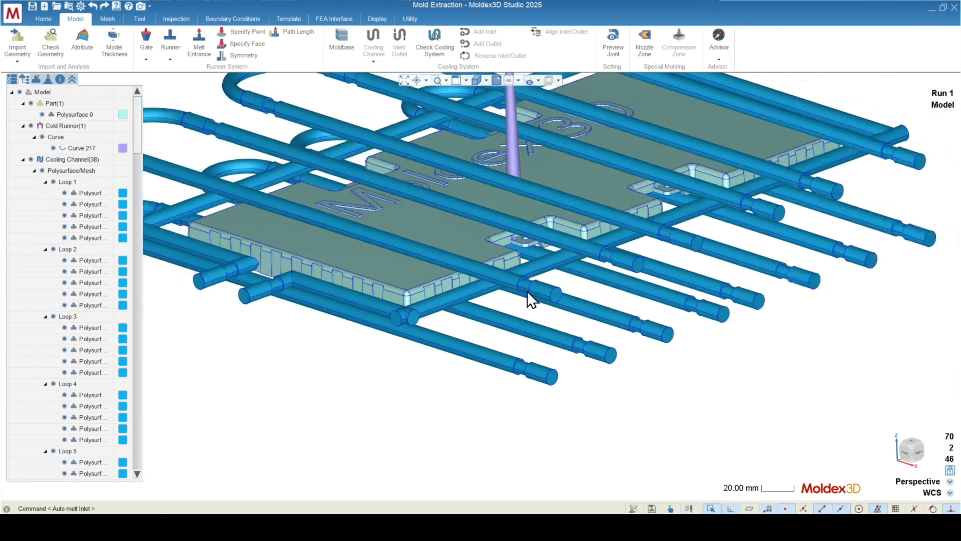
{"action": "scroll", "coordinate": [475, 347], "scroll_direction": "down", "scroll_amount": 2}
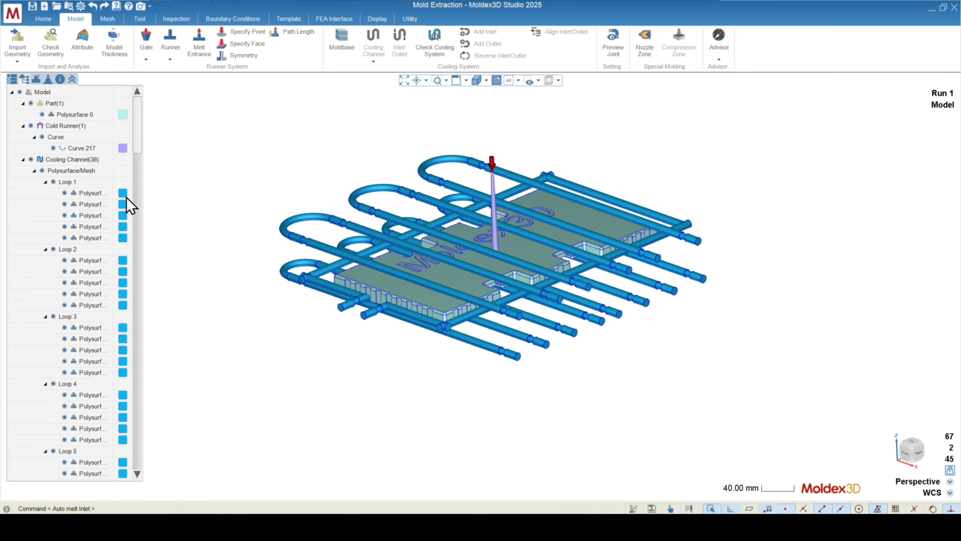
{"action": "left_click", "coordinate": [72, 173]}
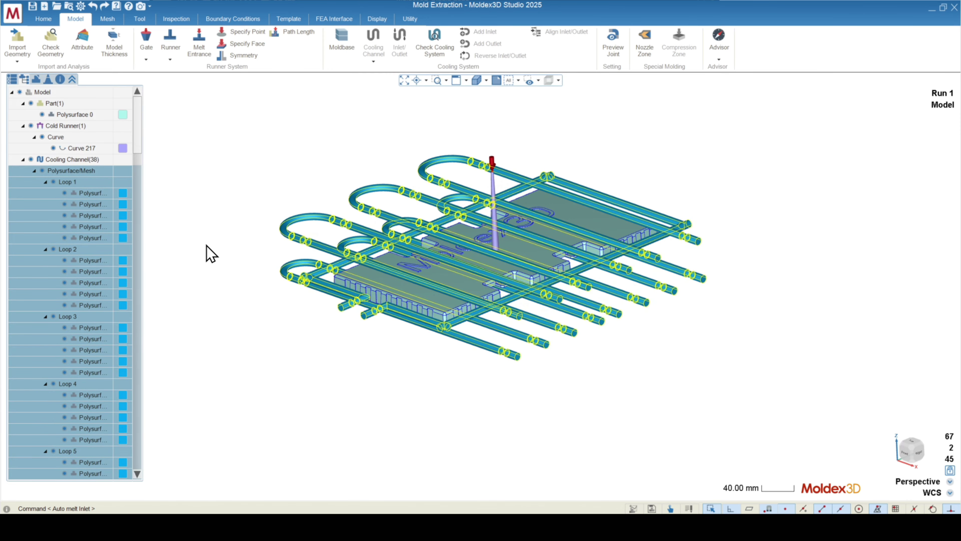
{"action": "left_click", "coordinate": [139, 18]}
{"action": "left_click", "coordinate": [157, 32]}
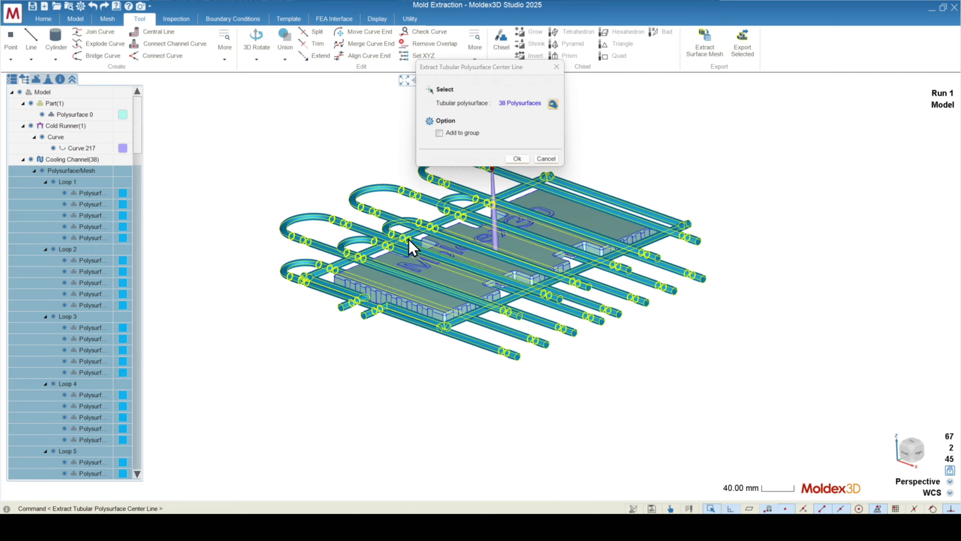
{"action": "left_click", "coordinate": [521, 161]}
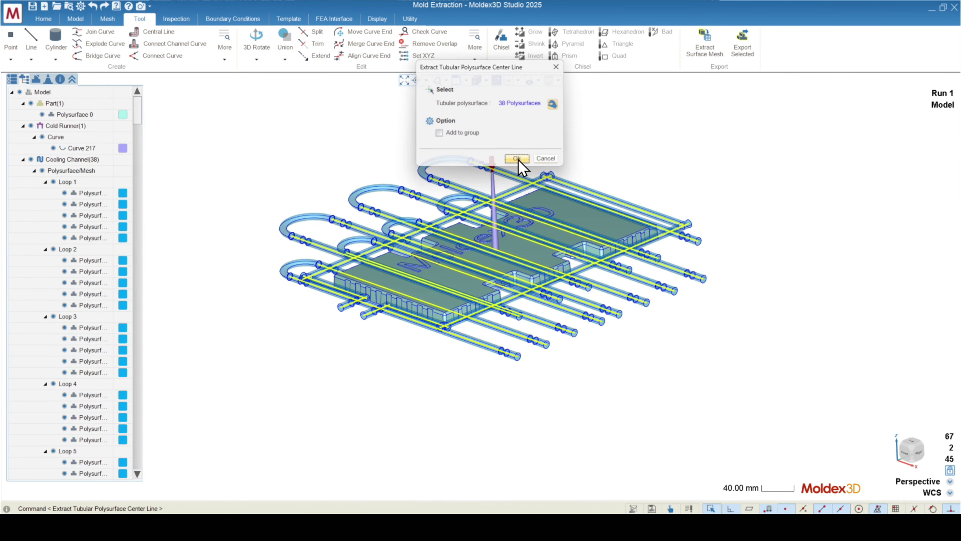
- Examine the extracted center lines inside the cooling channels, especially at the curved hose connections between them
{"action": "scroll", "coordinate": [269, 249], "scroll_direction": "up", "scroll_amount": 8}
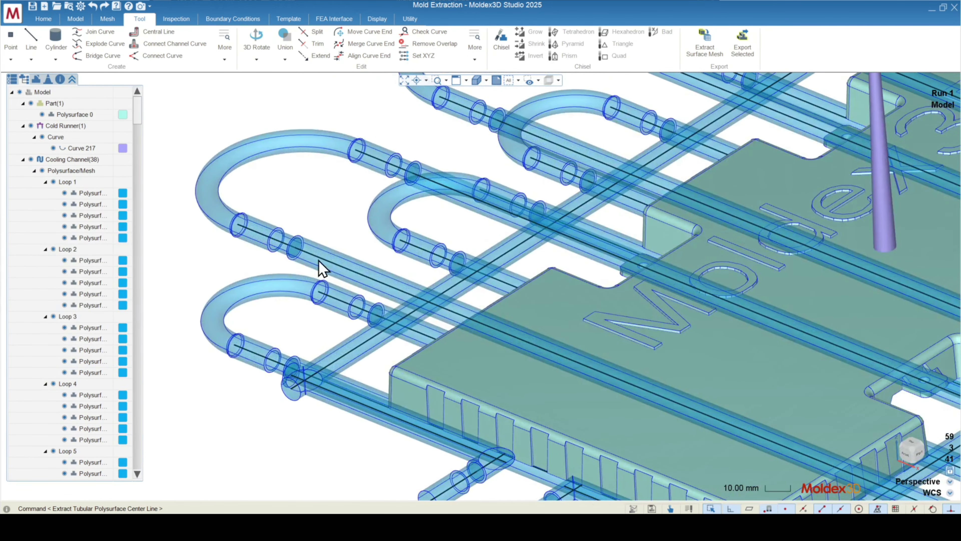
{"action": "middle_click_drag", "start_coordinate": [319, 266], "coordinate": [207, 215]}
{"action": "scroll", "coordinate": [243, 234], "scroll_direction": "up", "scroll_amount": 2}
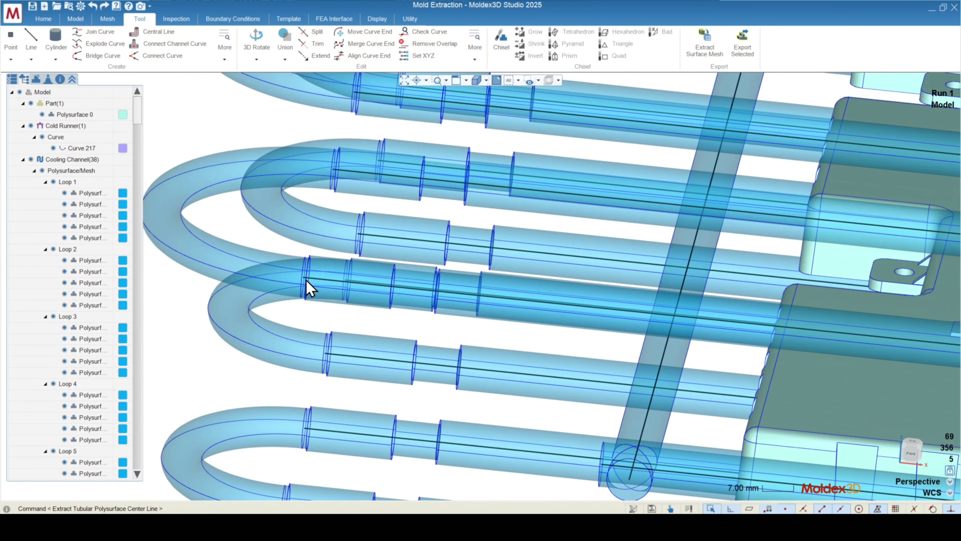
{"action": "scroll", "coordinate": [302, 161], "scroll_direction": "down", "scroll_amount": 4}
{"action": "mouse_move", "coordinate": [299, 161]}
{"action": "middle_mouse_down"}
{"action": "mouse_move", "coordinate": [313, 192]}
{"action": "mouse_move", "coordinate": [246, 172]}
{"action": "middle_mouse_up"}
{"action": "scroll", "coordinate": [295, 259], "scroll_direction": "down", "scroll_amount": 4}
{"action": "scroll", "coordinate": [506, 298], "scroll_direction": "down", "scroll_amount": 4}
{"action": "middle_click_drag", "start_coordinate": [506, 299], "coordinate": [369, 287]}
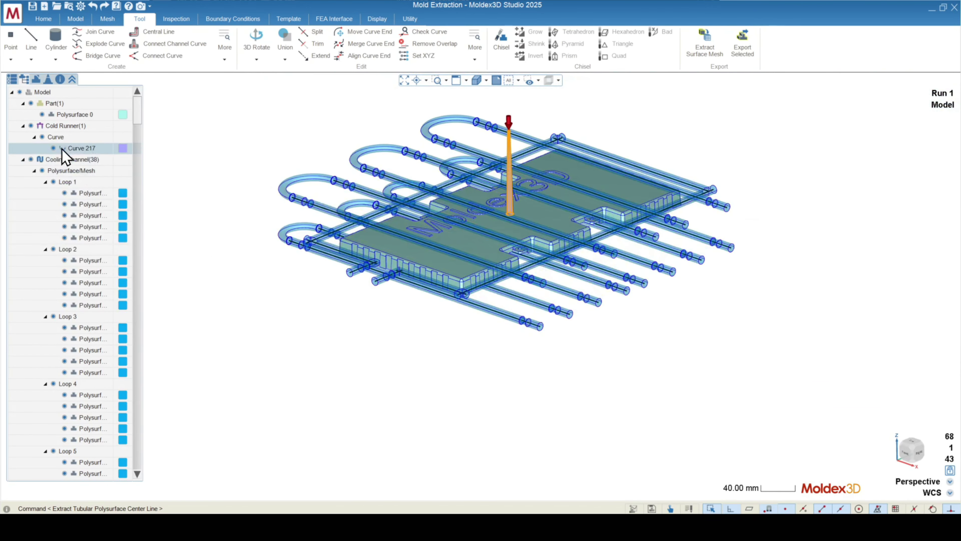
- Select all the extracted cooling channel center line curves in the model list, starting with Curve 219
{"action": "scroll", "coordinate": [88, 178], "scroll_direction": "down", "scroll_amount": 5}
{"action": "left_click_drag", "start_coordinate": [135, 141], "coordinate": [70, 235]}
{"action": "scroll", "coordinate": [67, 241], "scroll_direction": "down", "scroll_amount": 3}
{"action": "left_click", "coordinate": [75, 206], "text": "shift"}
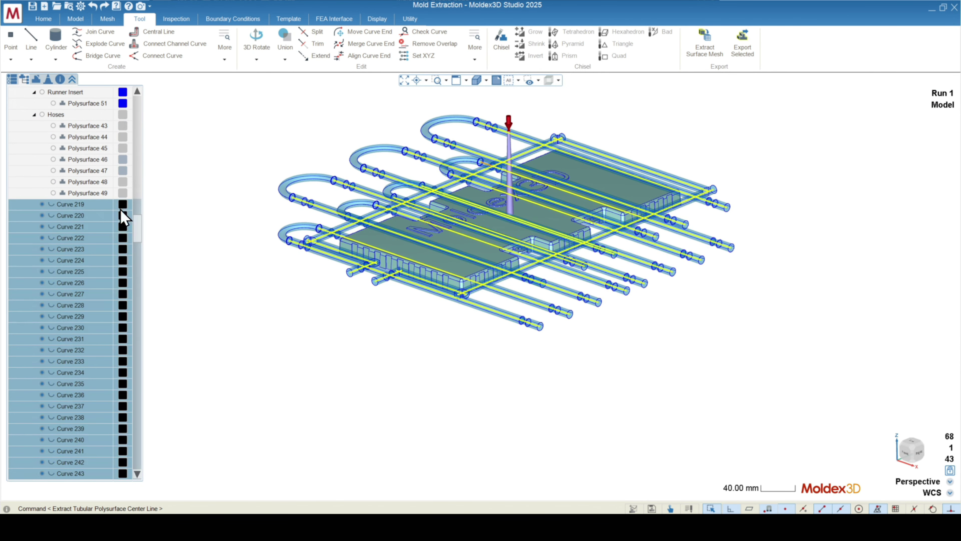
{"action": "middle_click_drag", "start_coordinate": [256, 229], "coordinate": [339, 252]}
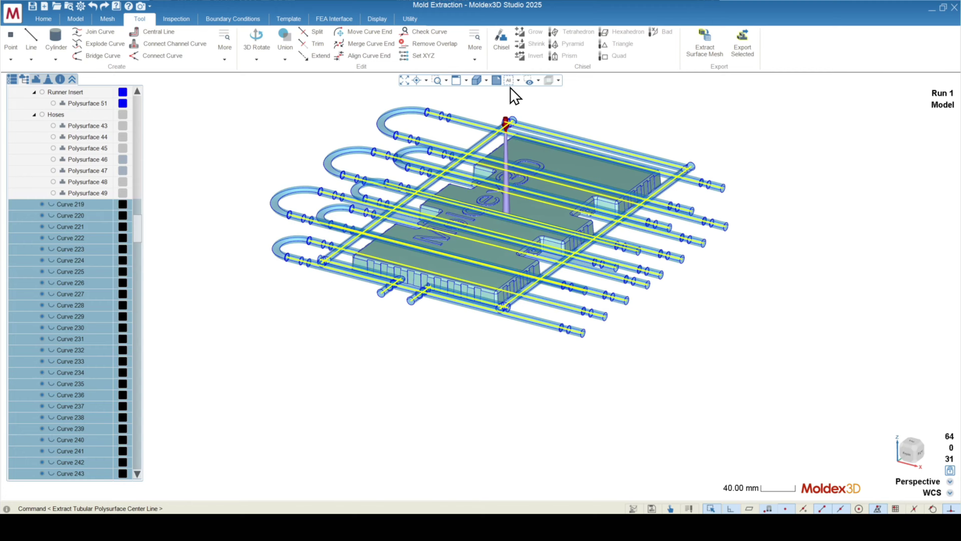
- Assign the Cooling Channel attribute with the Regular Channel type to all the selected center line curves
{"action": "left_click", "coordinate": [519, 81]}
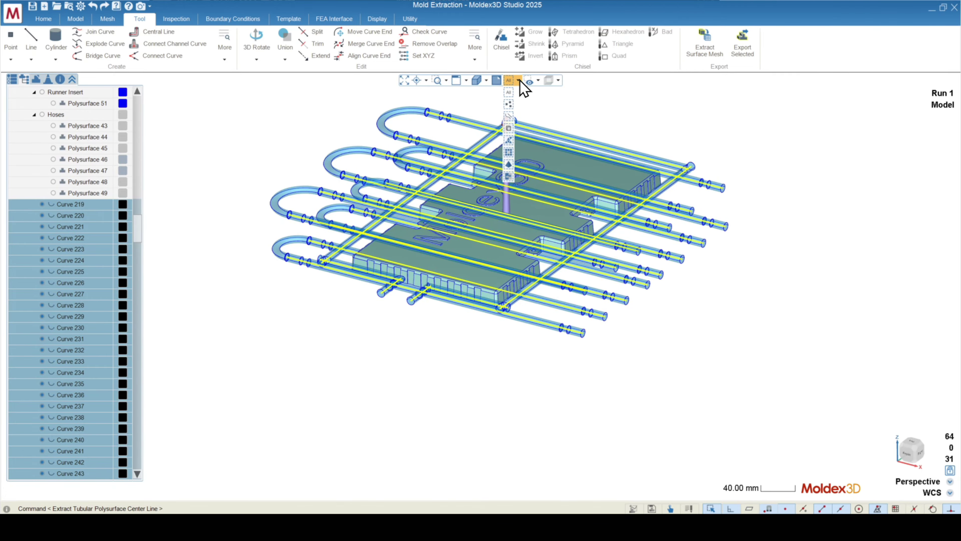
{"action": "left_click", "coordinate": [511, 117]}
{"action": "mouse_move", "coordinate": [511, 121]}
{"action": "middle_mouse_down"}
{"action": "mouse_move", "coordinate": [505, 162]}
{"action": "mouse_move", "coordinate": [511, 95]}
{"action": "mouse_move", "coordinate": [513, 103]}
{"action": "middle_mouse_up"}
{"action": "scroll", "coordinate": [513, 103], "scroll_direction": "up", "scroll_amount": 2}
{"action": "scroll", "coordinate": [517, 112], "scroll_direction": "up", "scroll_amount": 4}
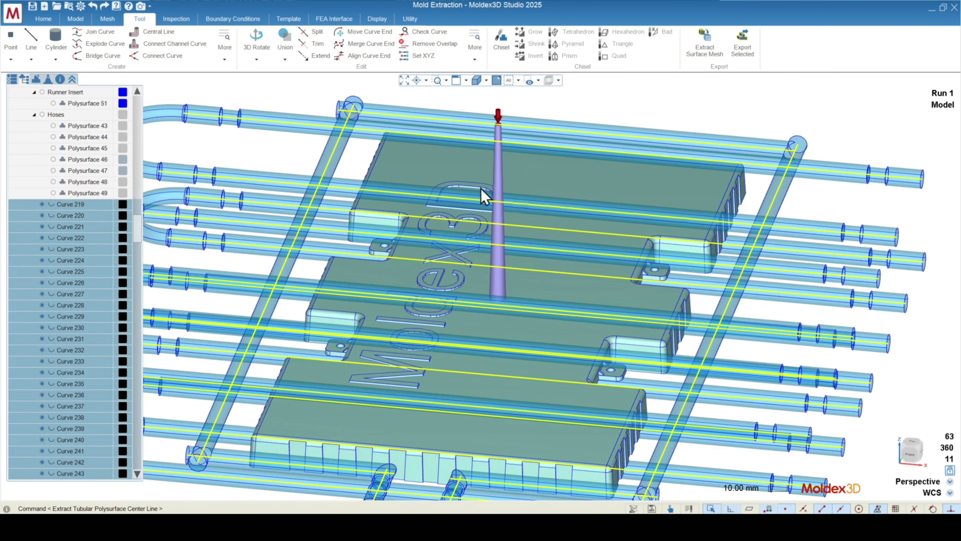
{"action": "scroll", "coordinate": [490, 292], "scroll_direction": "down", "scroll_amount": 5}
{"action": "middle_click_drag", "start_coordinate": [527, 271], "coordinate": [377, 280]}
{"action": "right_click", "coordinate": [469, 373]}
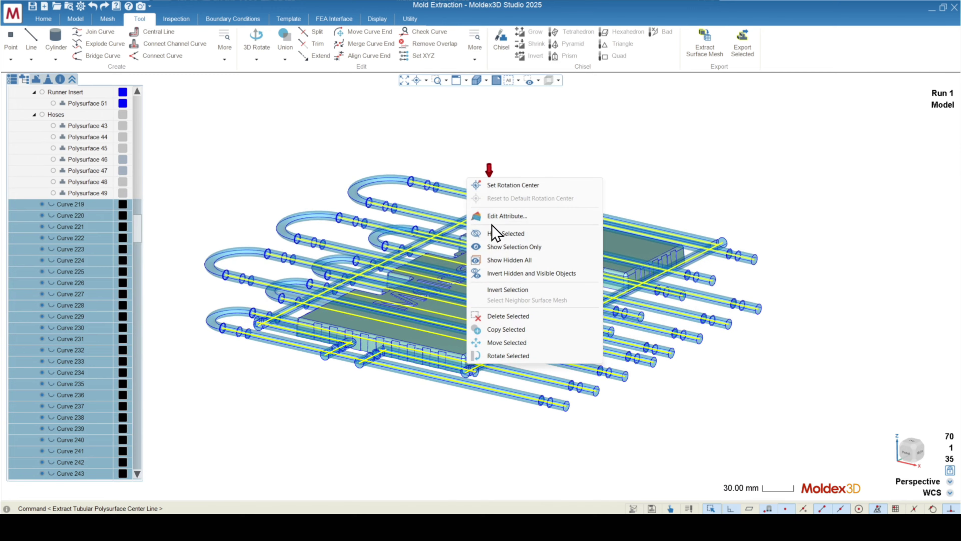
{"action": "left_click", "coordinate": [496, 216]}
{"action": "left_click", "coordinate": [466, 108]}
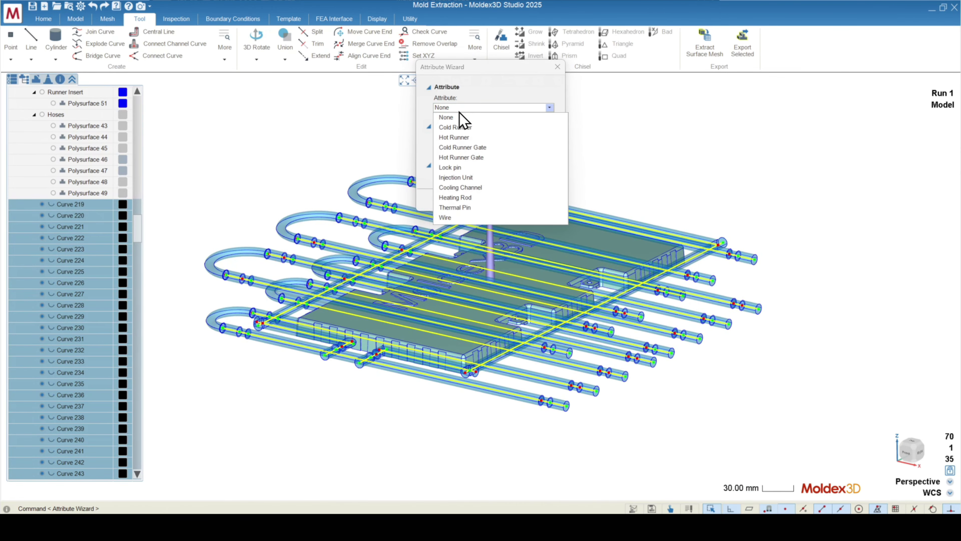
{"action": "left_click", "coordinate": [462, 186]}
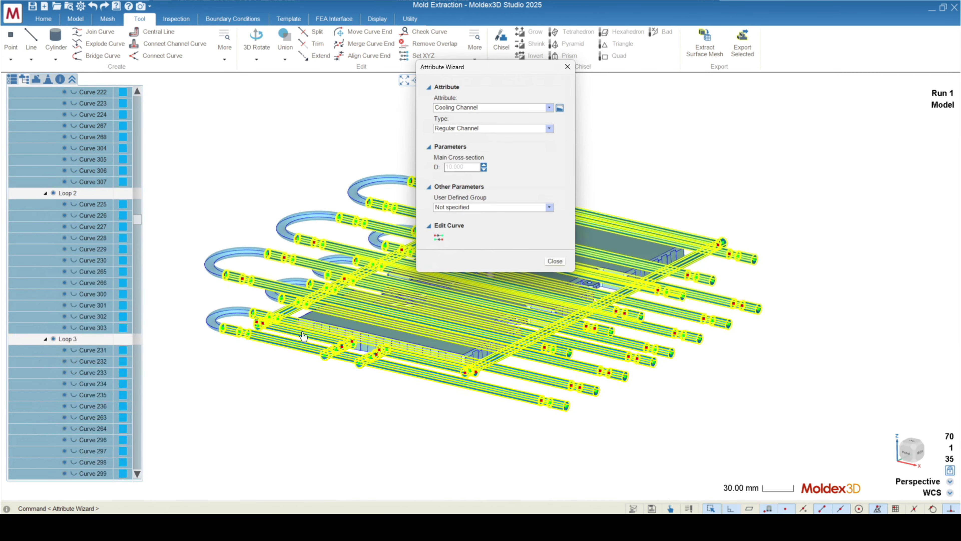
- Inspect the cooling channel segments near the hose connections, checking the diameter of one end segment, and finish the attribute editing
{"action": "middle_click_drag", "start_coordinate": [246, 322], "coordinate": [216, 341]}
{"action": "scroll", "coordinate": [217, 342], "scroll_direction": "up", "scroll_amount": 10}
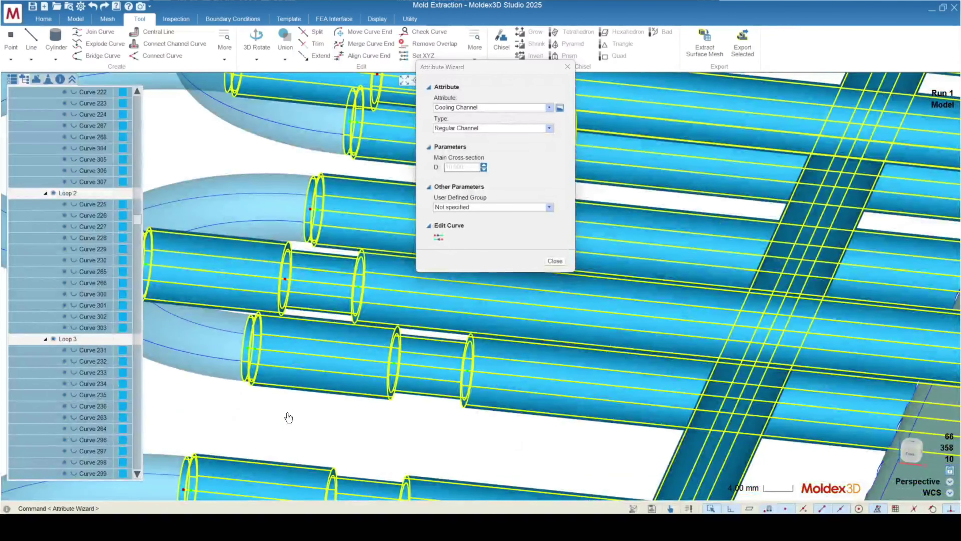
{"action": "left_click", "coordinate": [288, 418]}
{"action": "middle_click_drag", "start_coordinate": [330, 365], "coordinate": [269, 260]}
{"action": "left_click", "coordinate": [276, 261]}
{"action": "left_click", "coordinate": [217, 246]}
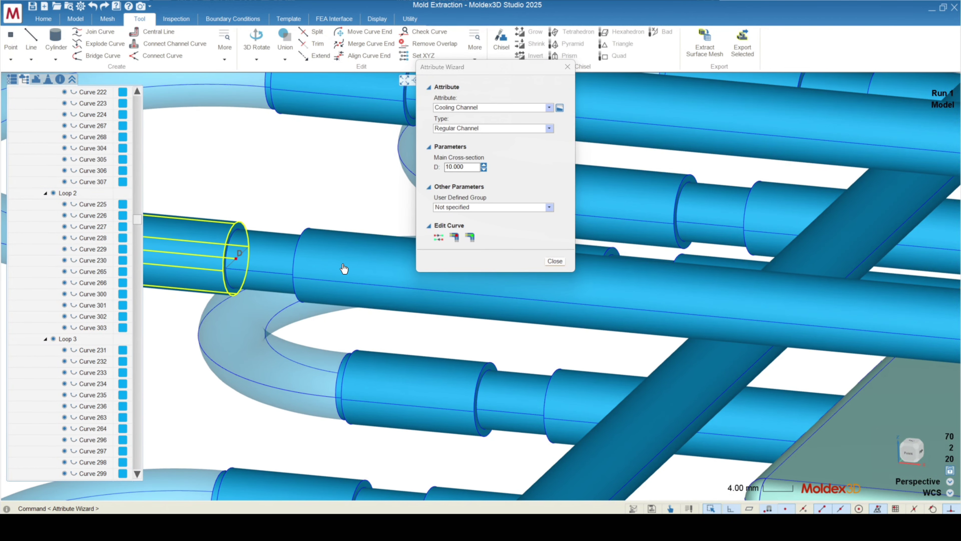
{"action": "scroll", "coordinate": [226, 197], "scroll_direction": "down", "scroll_amount": 8}
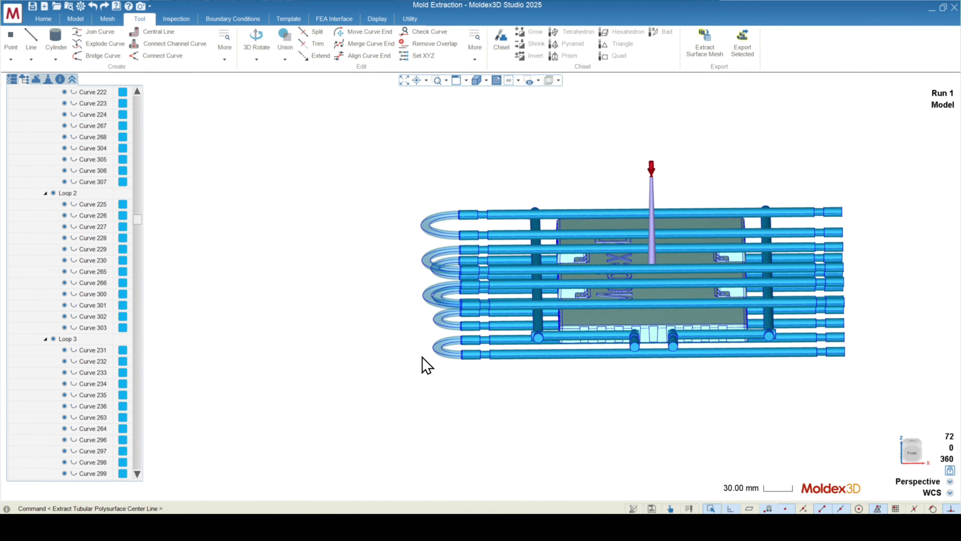
{"action": "mouse_move", "coordinate": [445, 373]}
{"action": "middle_mouse_down"}
{"action": "mouse_move", "coordinate": [452, 337]}
{"action": "mouse_move", "coordinate": [436, 390]}
{"action": "mouse_move", "coordinate": [407, 378]}
{"action": "mouse_move", "coordinate": [429, 397]}
{"action": "mouse_move", "coordinate": [429, 375]}
{"action": "mouse_move", "coordinate": [454, 386]}
{"action": "middle_mouse_up"}
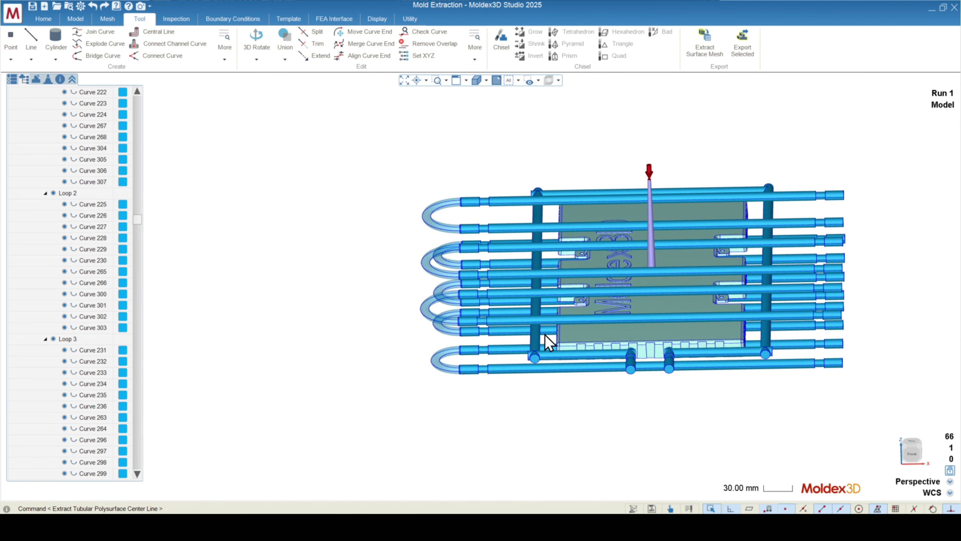
{"action": "left_click_drag", "start_coordinate": [444, 388], "coordinate": [389, 185]}
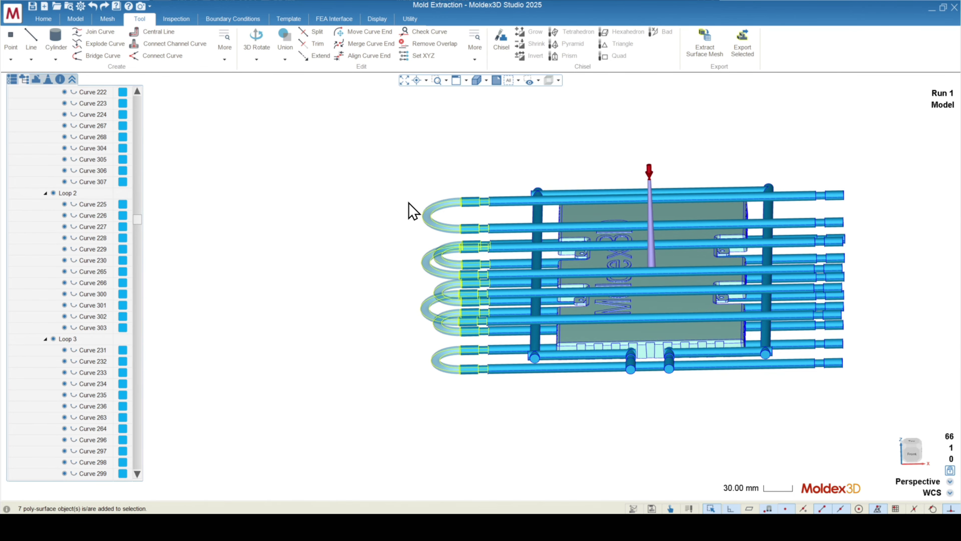
{"action": "middle_click_drag", "start_coordinate": [424, 248], "coordinate": [422, 201]}
{"action": "scroll", "coordinate": [460, 324], "scroll_direction": "up", "scroll_amount": 5}
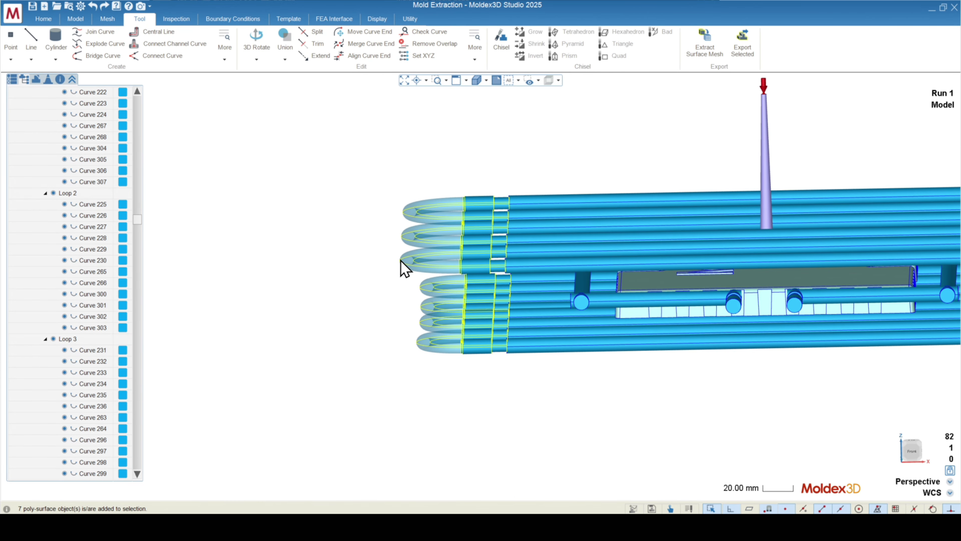
{"action": "middle_click_drag", "start_coordinate": [471, 300], "coordinate": [463, 321]}
{"action": "left_click", "coordinate": [434, 365]}
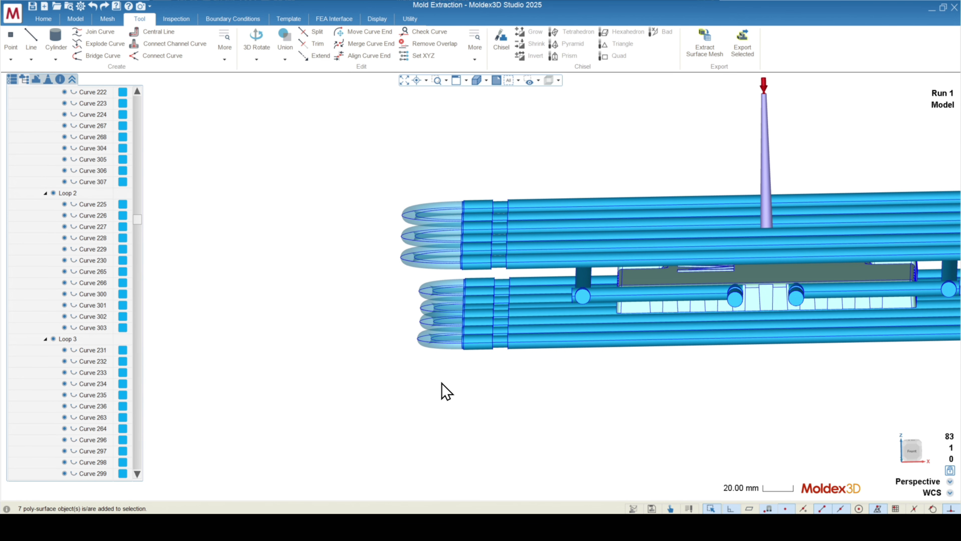
- Select the seven curved hose polysurfaces and extract their center lines without adding them to a group
{"action": "left_click_drag", "start_coordinate": [444, 361], "coordinate": [373, 171]}
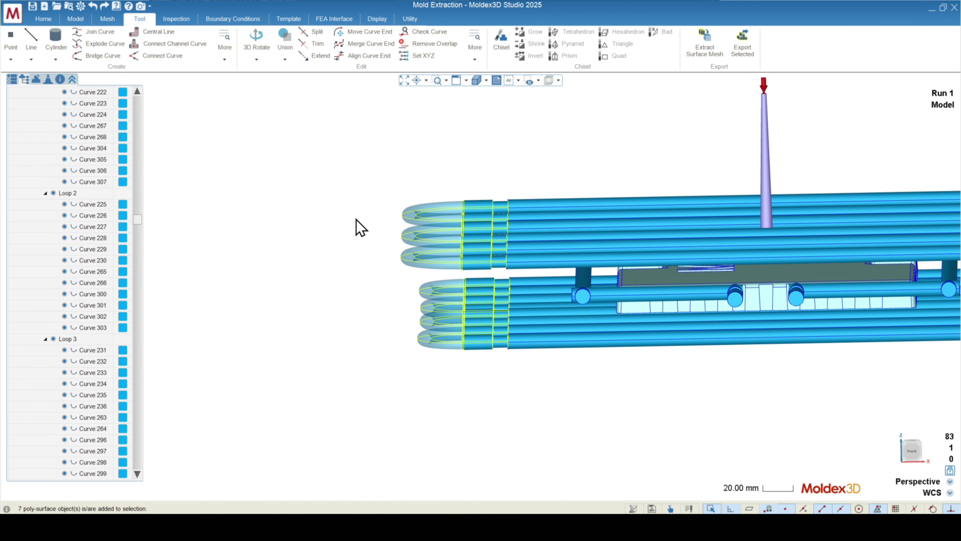
{"action": "mouse_move", "coordinate": [357, 220]}
{"action": "middle_mouse_down"}
{"action": "mouse_move", "coordinate": [331, 230]}
{"action": "mouse_move", "coordinate": [292, 208]}
{"action": "mouse_move", "coordinate": [355, 223]}
{"action": "mouse_move", "coordinate": [333, 225]}
{"action": "mouse_move", "coordinate": [361, 236]}
{"action": "middle_mouse_up"}
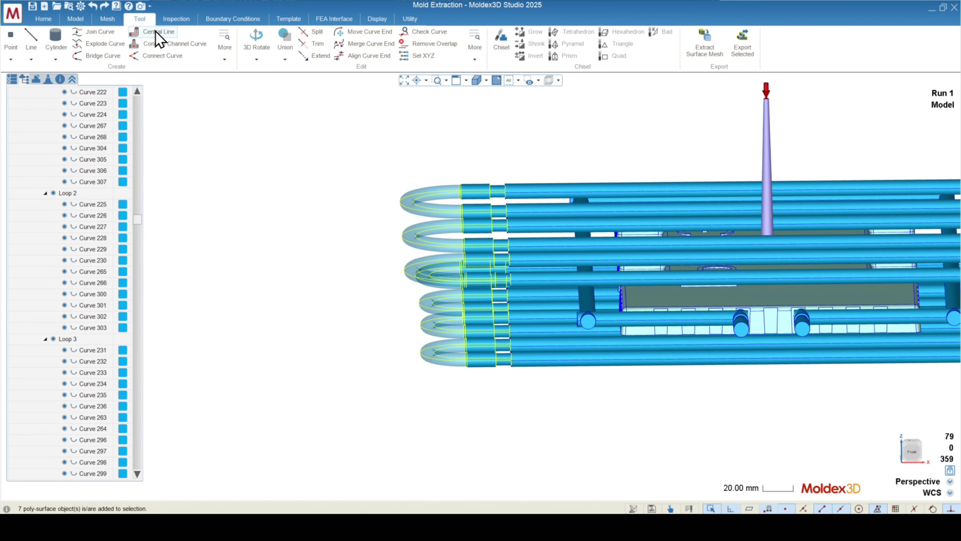
{"action": "middle_click_drag", "start_coordinate": [410, 265], "coordinate": [449, 225]}
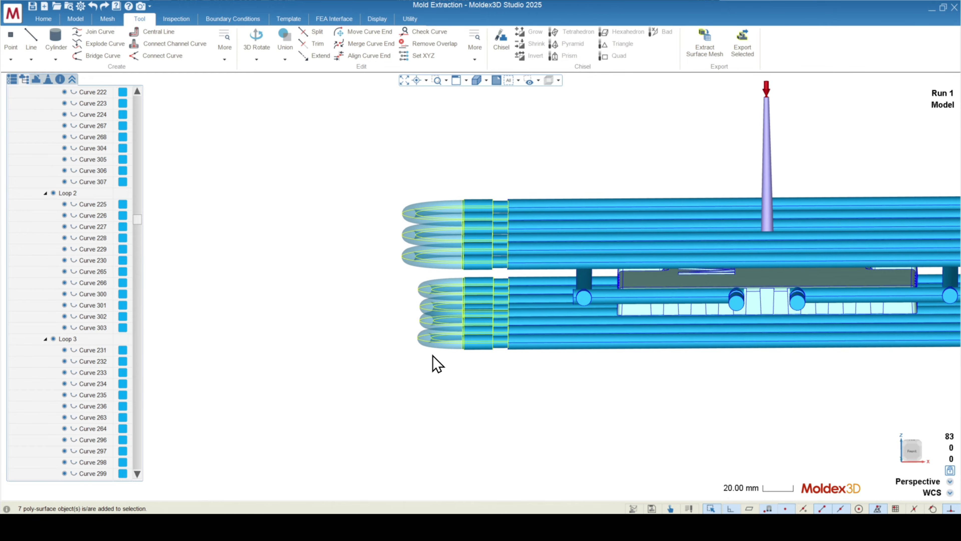
{"action": "left_click", "coordinate": [152, 31]}
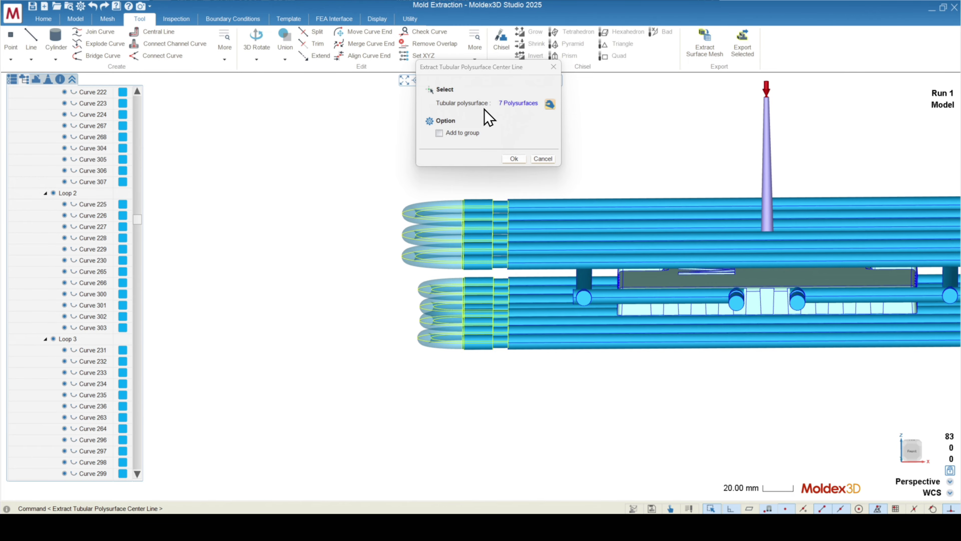
{"action": "left_click", "coordinate": [514, 158]}
- Assign the Cooling Channel attribute with the Regular Channel type to the hoses' extracted center line curves
{"action": "mouse_move", "coordinate": [433, 273]}
{"action": "middle_mouse_down"}
{"action": "mouse_move", "coordinate": [431, 318]}
{"action": "mouse_move", "coordinate": [430, 260]}
{"action": "middle_mouse_up"}
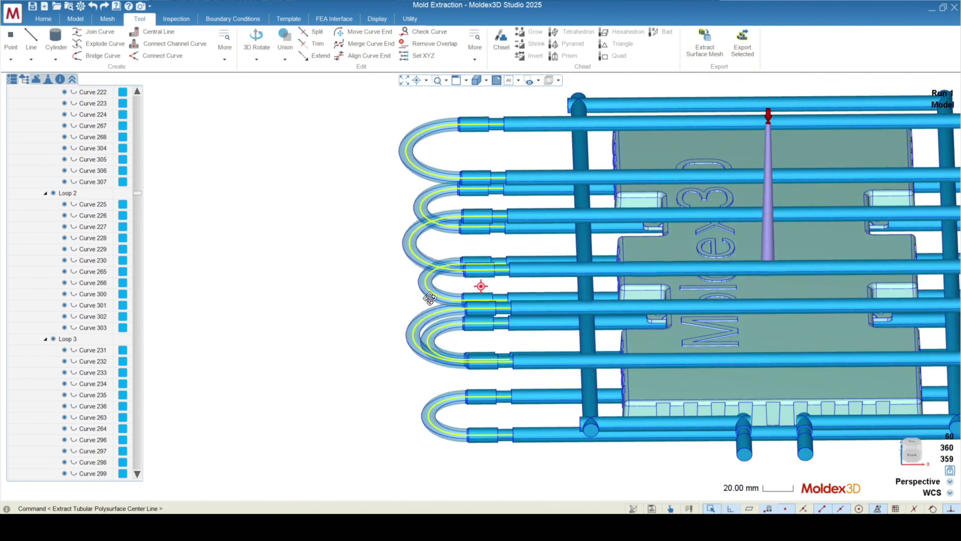
{"action": "right_click", "coordinate": [430, 260]}
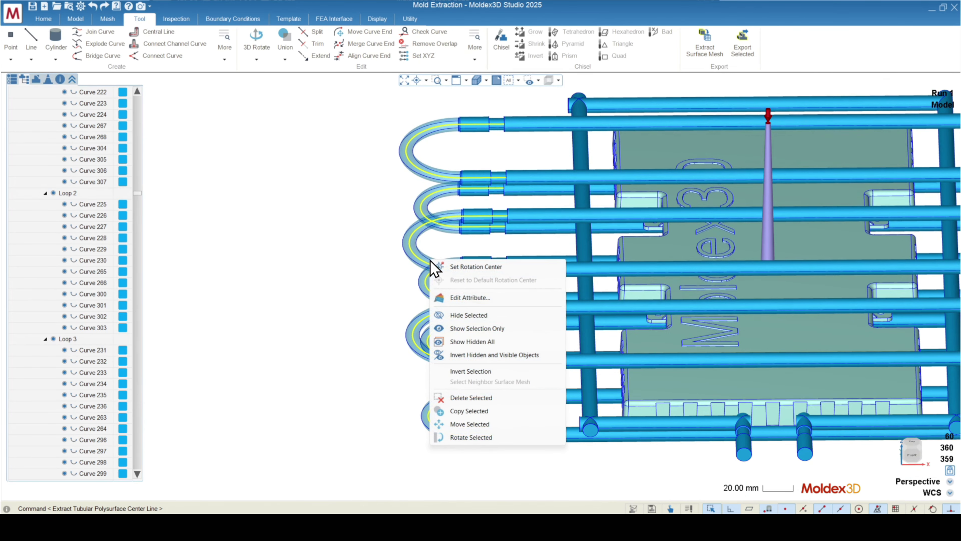
{"action": "left_click", "coordinate": [469, 297]}
{"action": "left_click", "coordinate": [492, 107]}
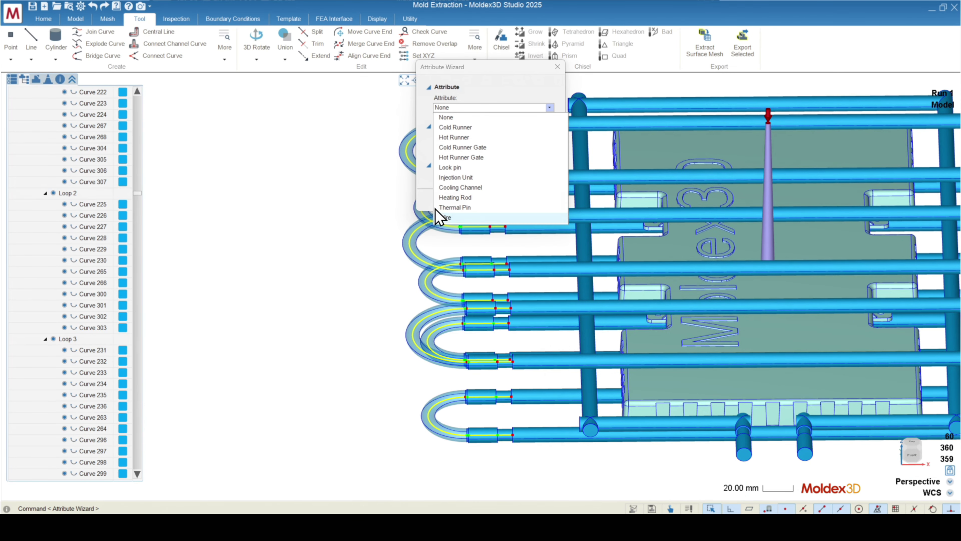
{"action": "left_click", "coordinate": [456, 187]}
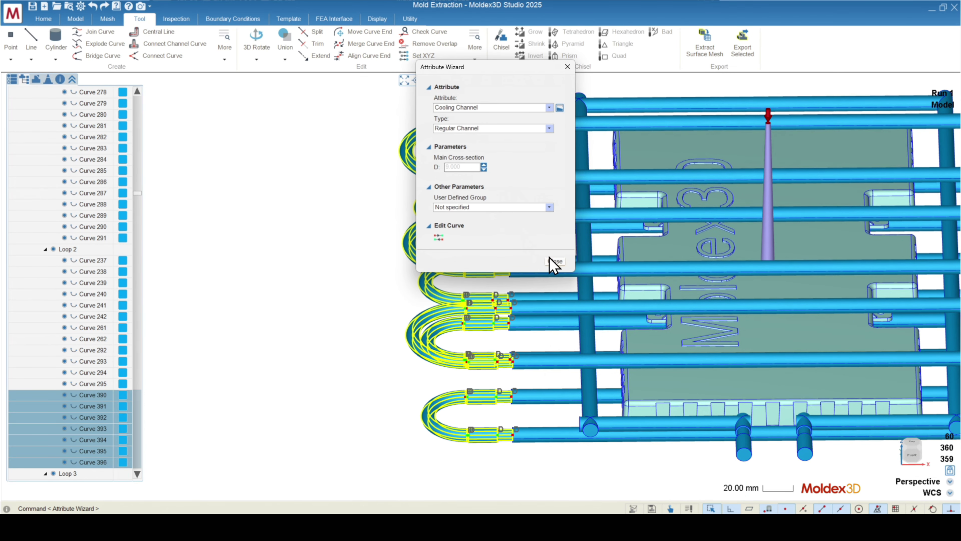
{"action": "left_click", "coordinate": [555, 262]}
- Examine how the curved hose channels connect to the straight cooling channel segments, picking individual curves along one hose
{"action": "scroll", "coordinate": [378, 261], "scroll_direction": "up", "scroll_amount": 10}
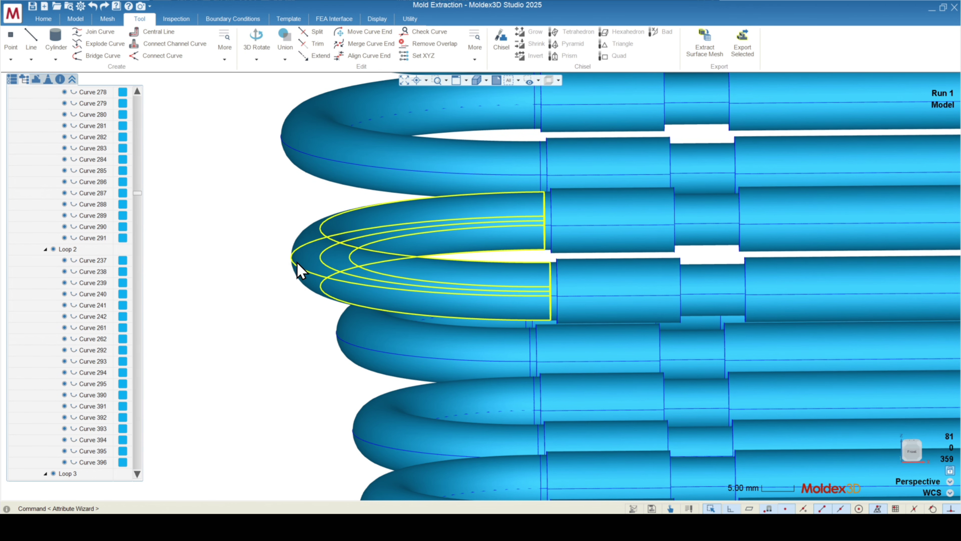
{"action": "scroll", "coordinate": [298, 267], "scroll_direction": "down", "scroll_amount": 8}
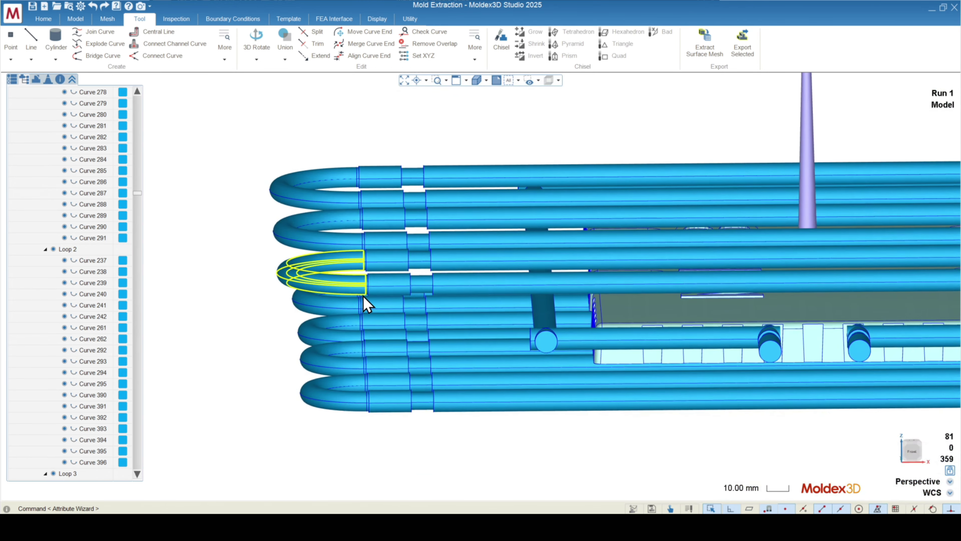
{"action": "scroll", "coordinate": [358, 288], "scroll_direction": "up", "scroll_amount": 1}
{"action": "scroll", "coordinate": [378, 276], "scroll_direction": "up", "scroll_amount": 3}
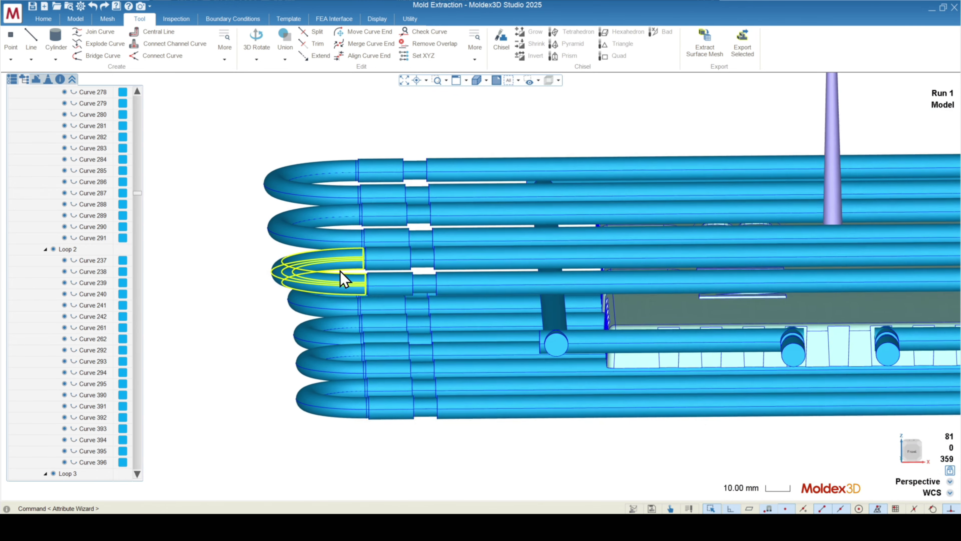
{"action": "scroll", "coordinate": [435, 292], "scroll_direction": "up", "scroll_amount": 2}
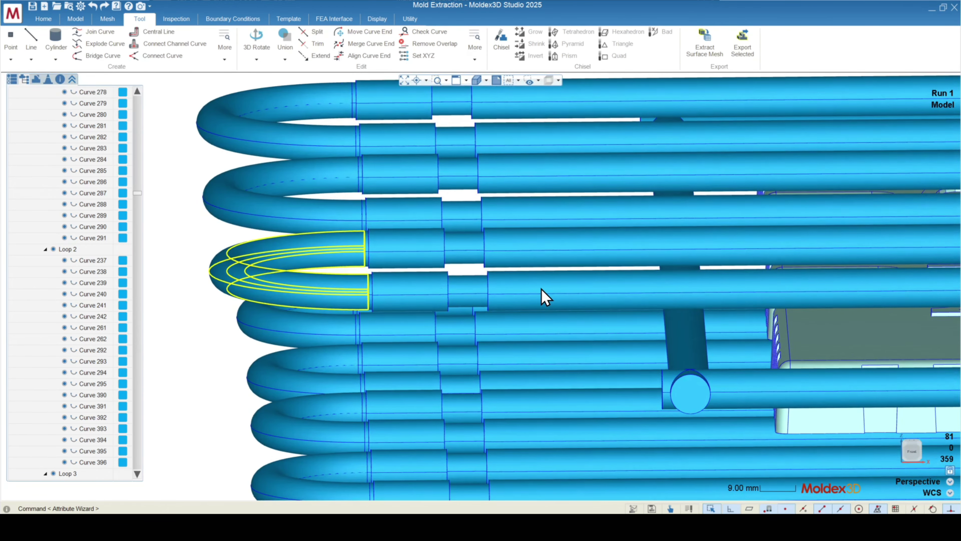
{"action": "left_click", "coordinate": [475, 288]}
{"action": "left_click", "coordinate": [425, 286]}
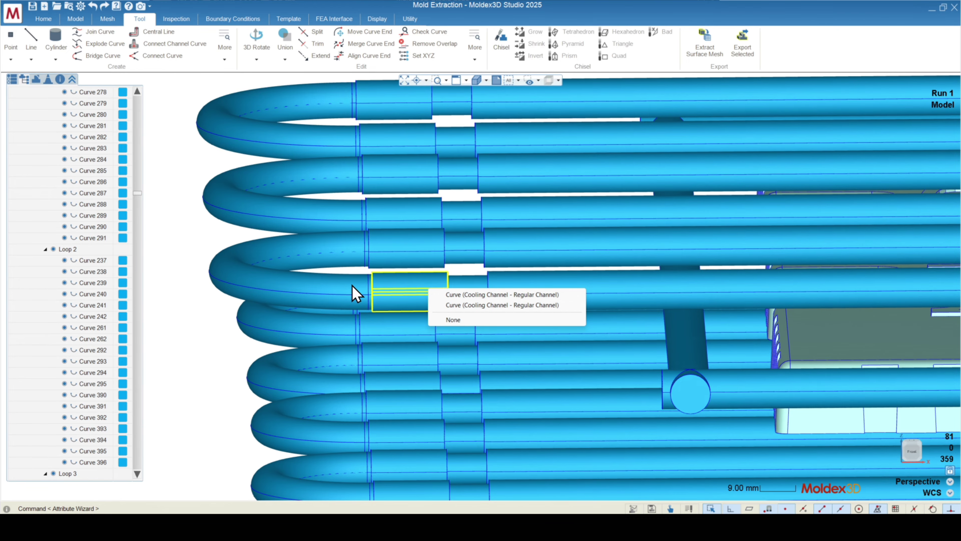
{"action": "left_click", "coordinate": [311, 291]}
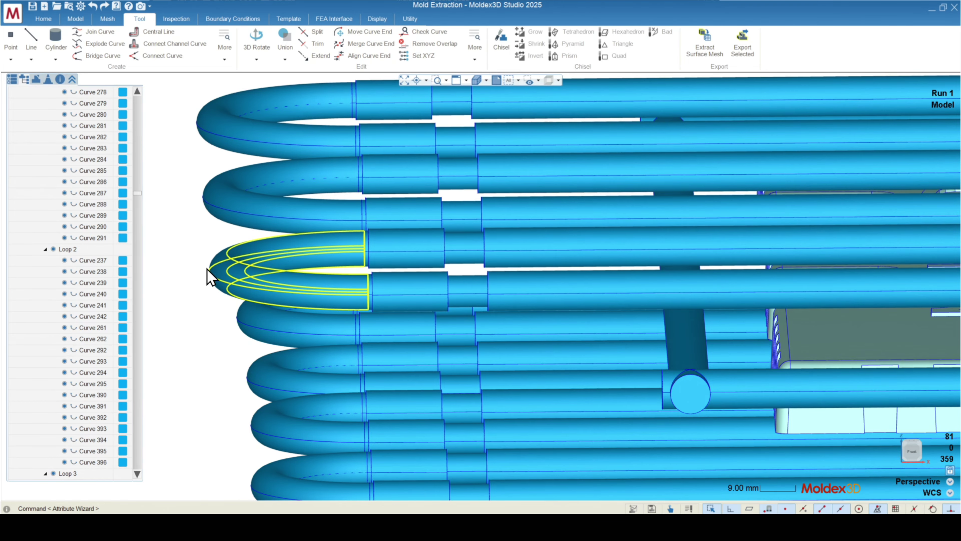
- Select the last polysurface of Loop 3 in the model list and compare its hose shape with the overlapping channel curves
{"action": "scroll", "coordinate": [94, 310], "scroll_direction": "up", "scroll_amount": 12}
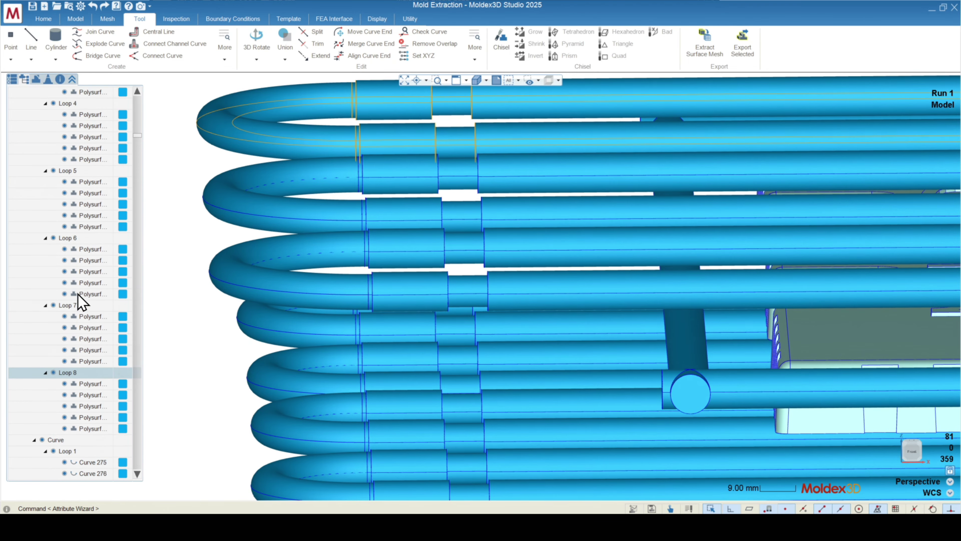
{"action": "scroll", "coordinate": [77, 294], "scroll_direction": "up", "scroll_amount": 9}
{"action": "left_click", "coordinate": [81, 294]}
{"action": "scroll", "coordinate": [440, 374], "scroll_direction": "up", "scroll_amount": 8}
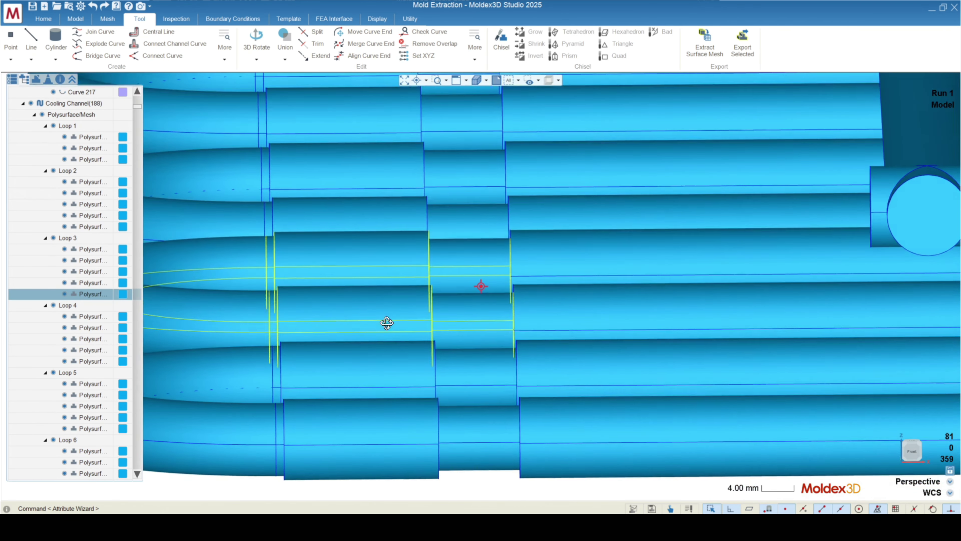
{"action": "middle_click_drag", "start_coordinate": [386, 323], "coordinate": [390, 325]}
{"action": "scroll", "coordinate": [538, 327], "scroll_direction": "down", "scroll_amount": 3}
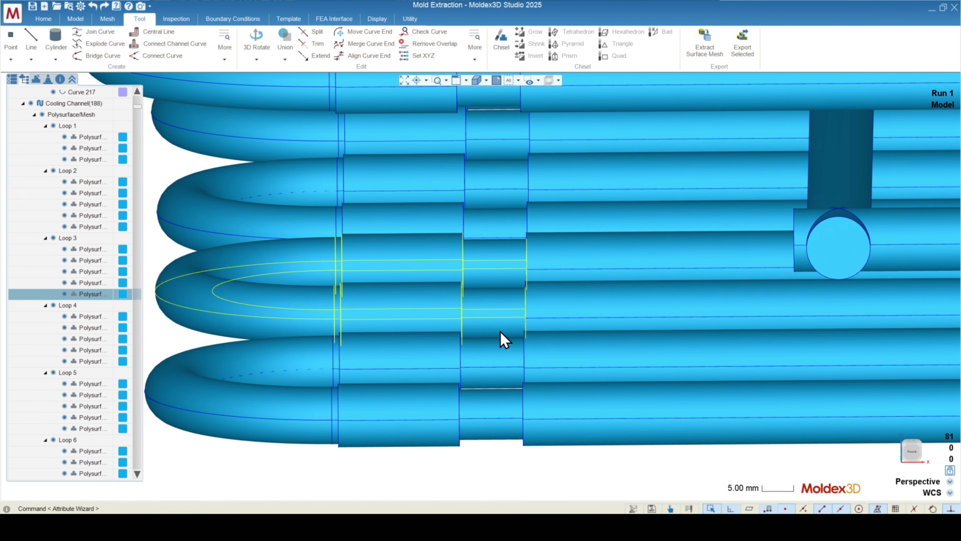
{"action": "scroll", "coordinate": [373, 351], "scroll_direction": "down", "scroll_amount": 8}
{"action": "scroll", "coordinate": [365, 165], "scroll_direction": "up", "scroll_amount": 4}
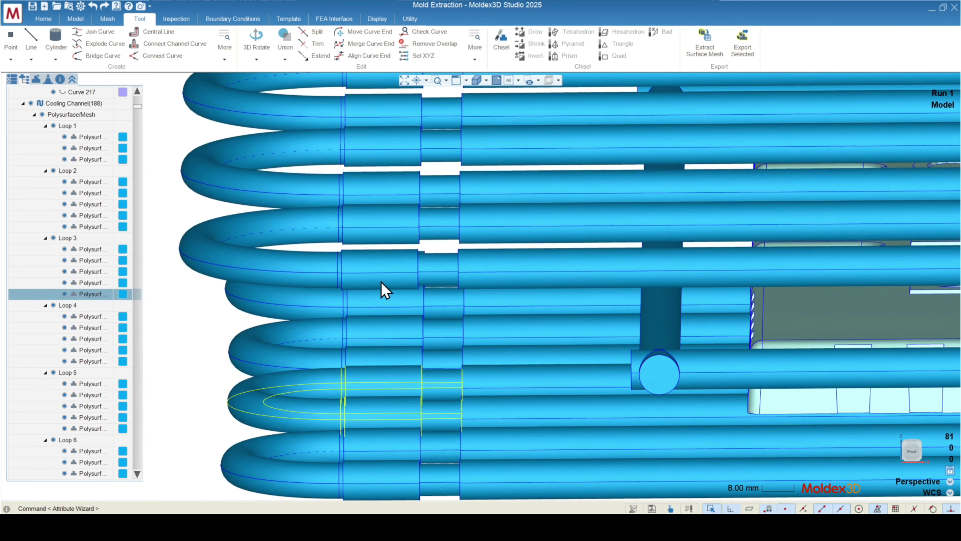
{"action": "scroll", "coordinate": [269, 195], "scroll_direction": "down", "scroll_amount": 3}
{"action": "scroll", "coordinate": [253, 246], "scroll_direction": "down", "scroll_amount": 3}
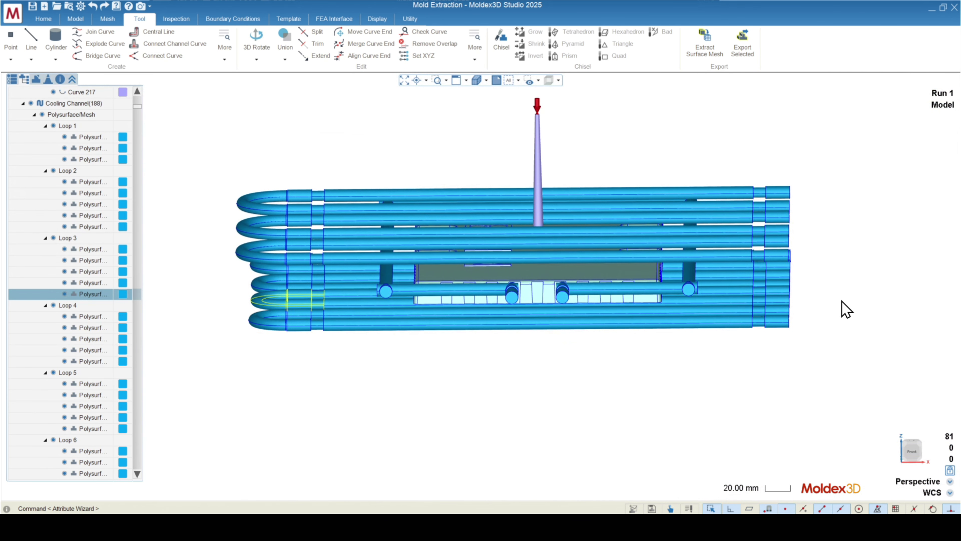
{"action": "scroll", "coordinate": [130, 220], "scroll_direction": "up", "scroll_amount": 2}
{"action": "scroll", "coordinate": [212, 292], "scroll_direction": "up", "scroll_amount": 5}
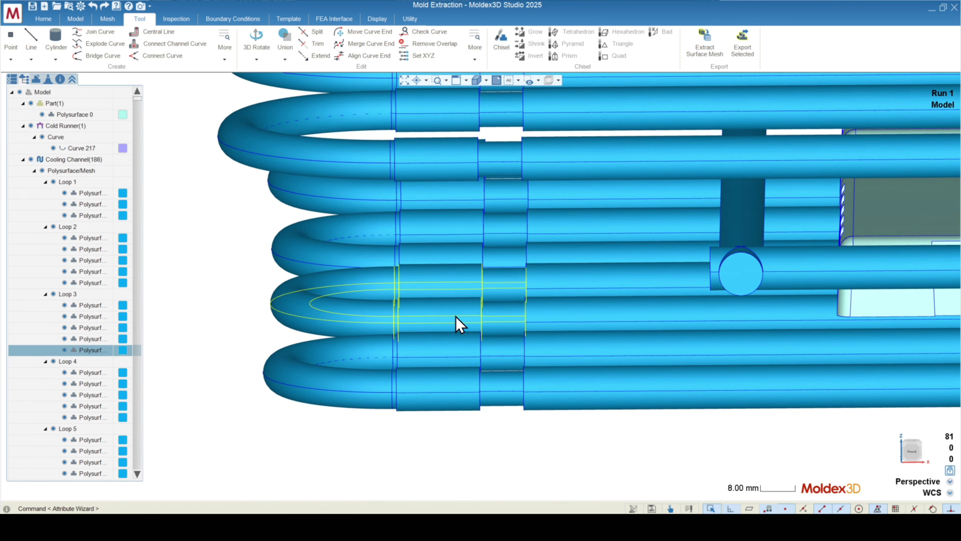
{"action": "scroll", "coordinate": [416, 322], "scroll_direction": "up", "scroll_amount": 4}
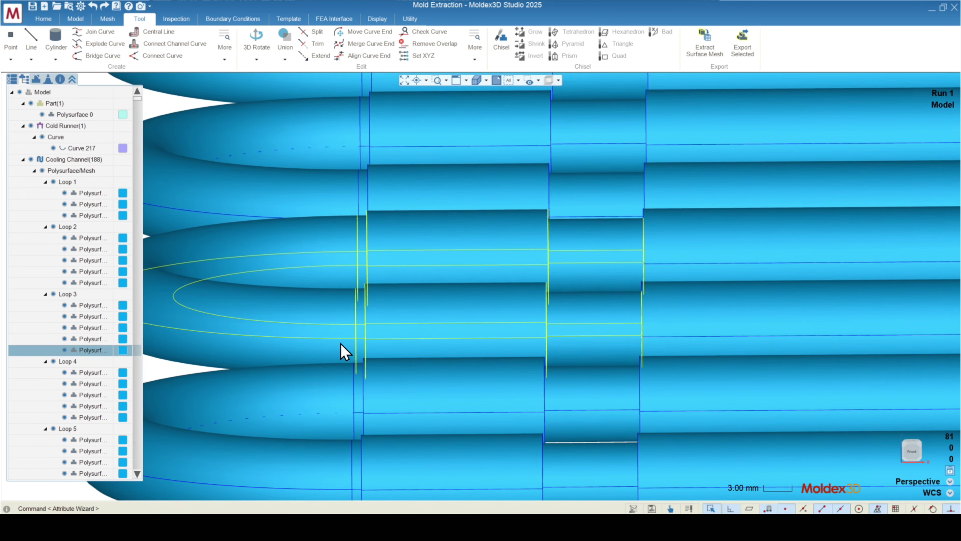
{"action": "scroll", "coordinate": [396, 357], "scroll_direction": "down", "scroll_amount": 5}
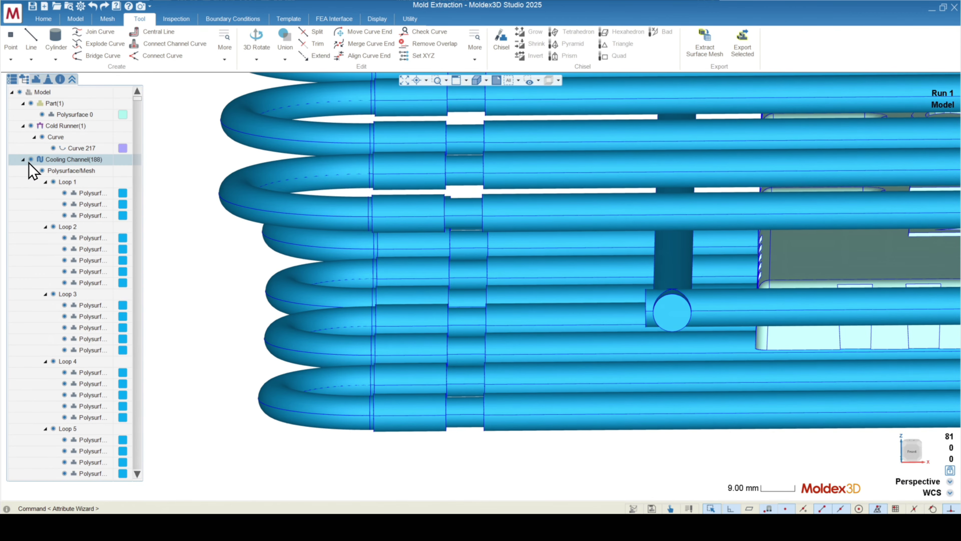
- Hide all the cooling channel polysurfaces under Polysurface/Mesh, leaving the cooling channel curves on display
{"action": "left_click", "coordinate": [42, 171]}
{"action": "scroll", "coordinate": [457, 311], "scroll_direction": "down", "scroll_amount": 3}
{"action": "middle_click_drag", "start_coordinate": [400, 354], "coordinate": [410, 204]}
{"action": "scroll", "coordinate": [425, 264], "scroll_direction": "up", "scroll_amount": 6}
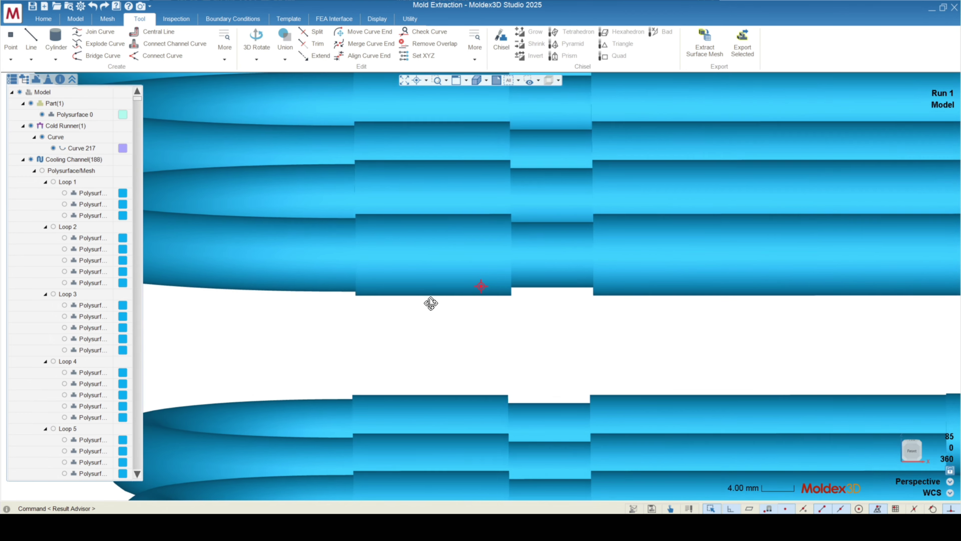
- Try selecting all the hose curves at the bend end of the cooling channels for overlap removal, and review the selection
{"action": "middle_click_drag", "start_coordinate": [431, 303], "coordinate": [427, 305]}
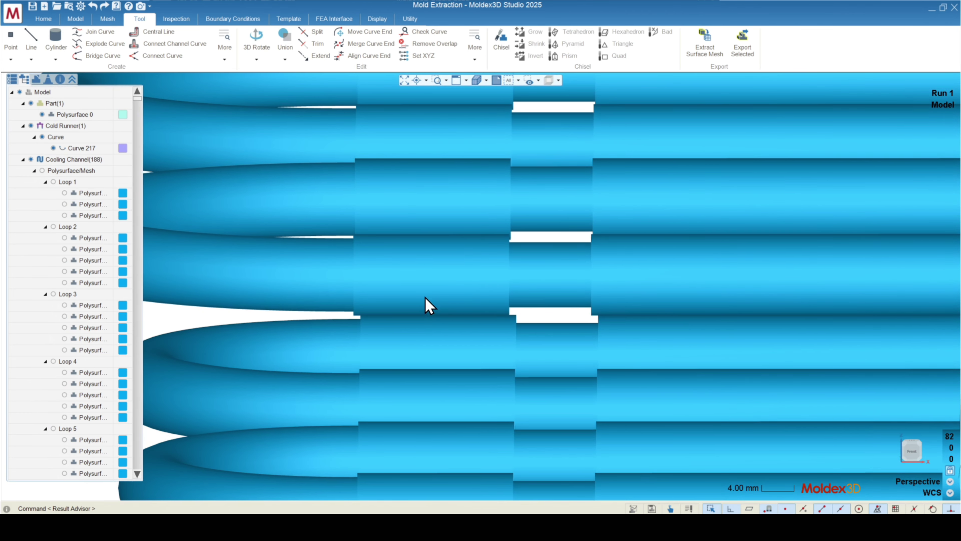
{"action": "left_click", "coordinate": [429, 284]}
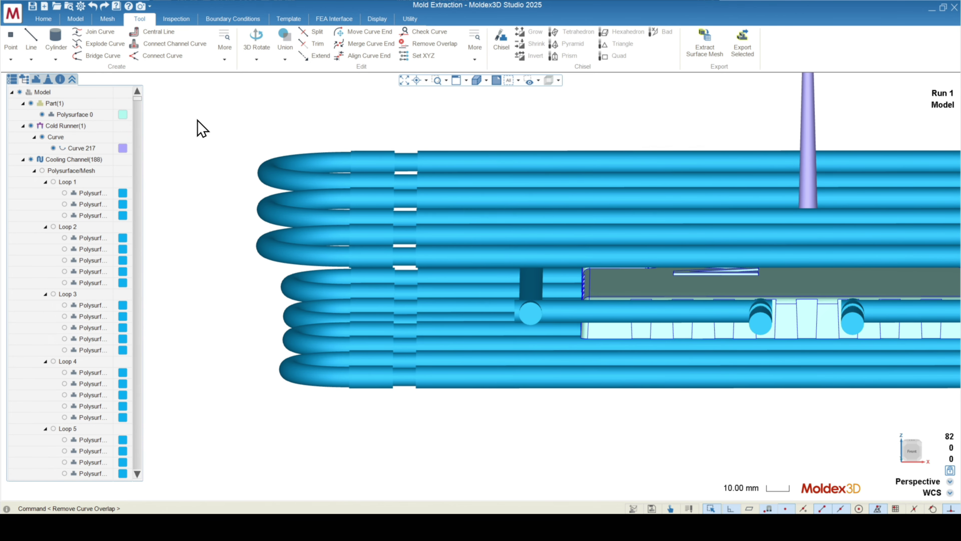
{"action": "scroll", "coordinate": [292, 146], "scroll_direction": "down", "scroll_amount": 4}
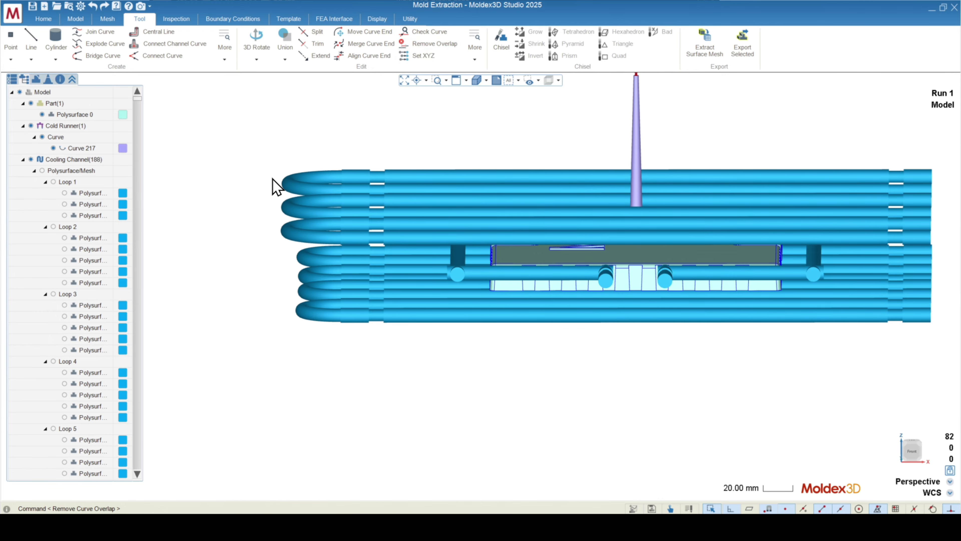
{"action": "left_click_drag", "start_coordinate": [223, 119], "coordinate": [347, 343]}
{"action": "middle_click_drag", "start_coordinate": [348, 343], "coordinate": [254, 173]}
{"action": "mouse_move", "coordinate": [389, 284]}
{"action": "middle_mouse_down"}
{"action": "mouse_move", "coordinate": [365, 306]}
{"action": "mouse_move", "coordinate": [365, 323]}
{"action": "middle_mouse_up"}
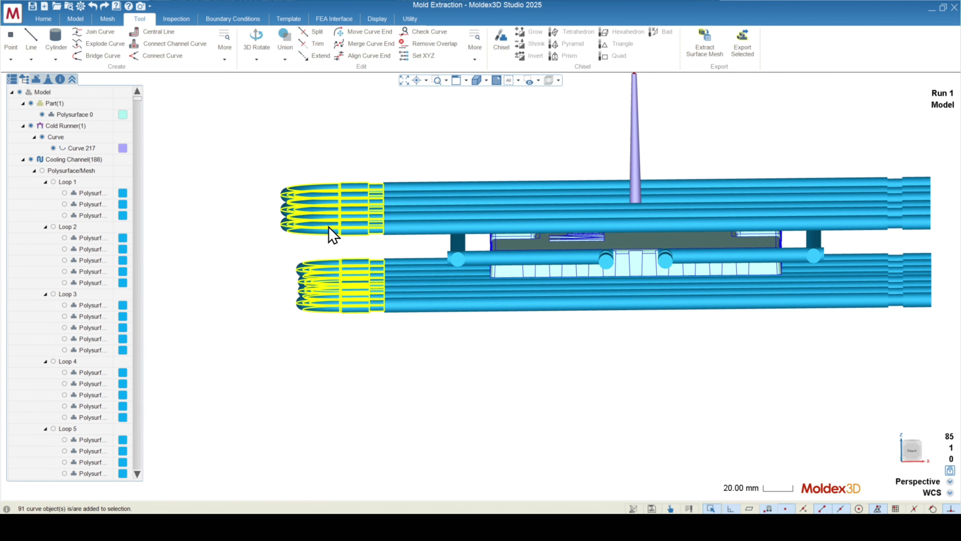
{"action": "scroll", "coordinate": [275, 221], "scroll_direction": "up", "scroll_amount": 3}
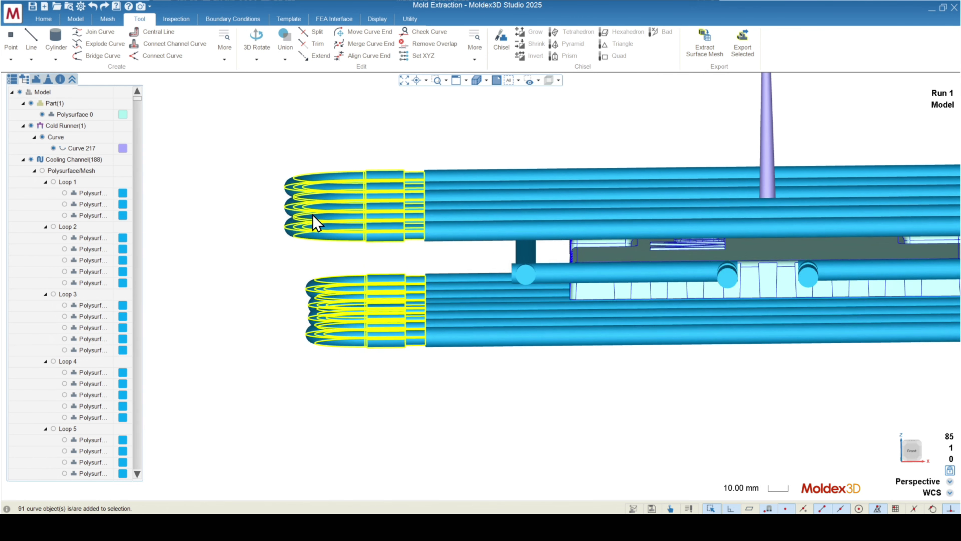
{"action": "middle_click_drag", "start_coordinate": [484, 261], "coordinate": [500, 249]}
{"action": "scroll", "coordinate": [361, 204], "scroll_direction": "down", "scroll_amount": 5}
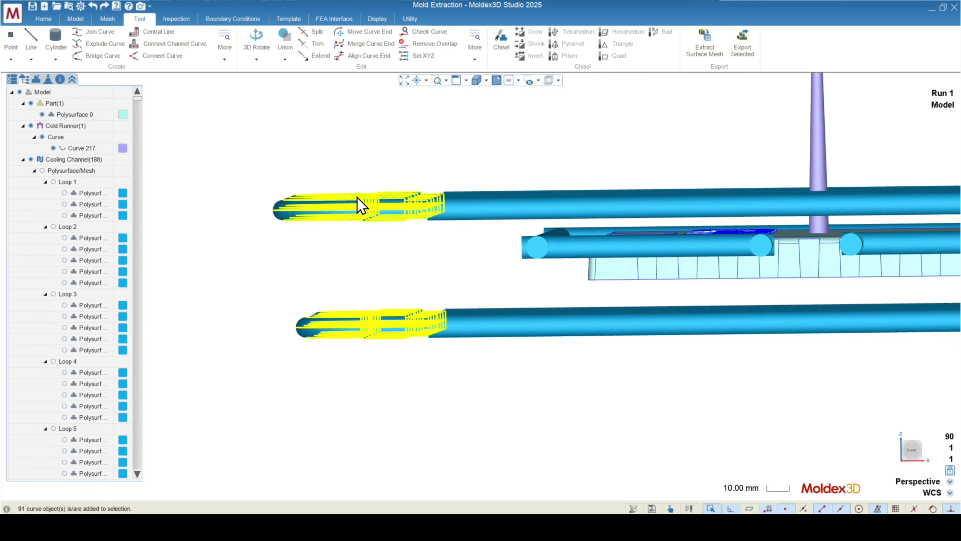
{"action": "middle_click_drag", "start_coordinate": [339, 217], "coordinate": [368, 221]}
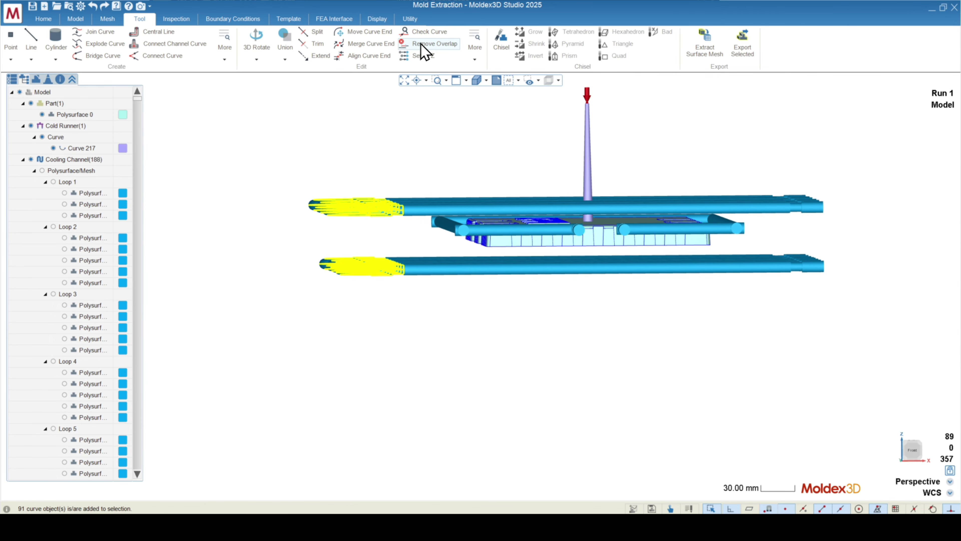
{"action": "middle_click_drag", "start_coordinate": [461, 156], "coordinate": [439, 170]}
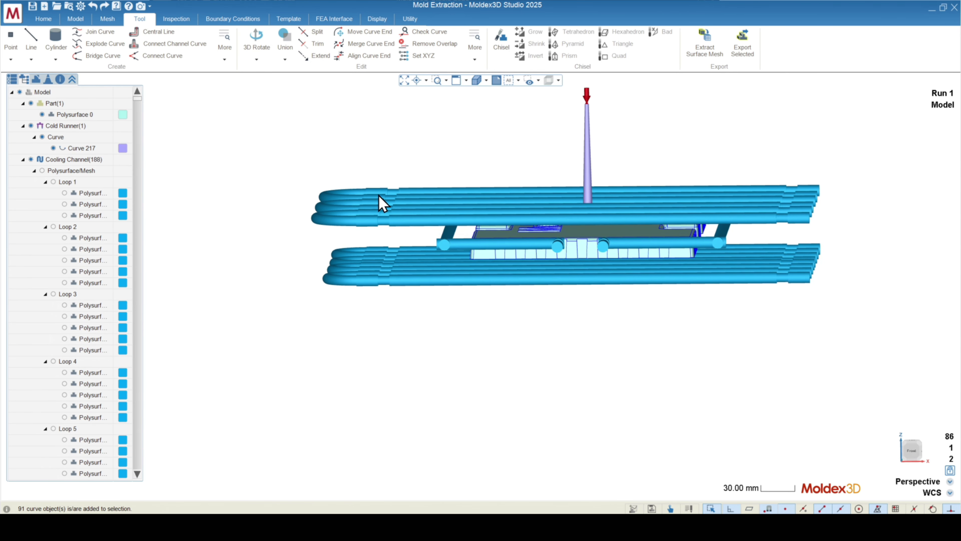
- Examine the narrow segments between the hose bends and the straight channels for overlapping curves
{"action": "scroll", "coordinate": [380, 223], "scroll_direction": "up", "scroll_amount": 5}
{"action": "scroll", "coordinate": [390, 227], "scroll_direction": "up", "scroll_amount": 4}
{"action": "left_click", "coordinate": [398, 229]}
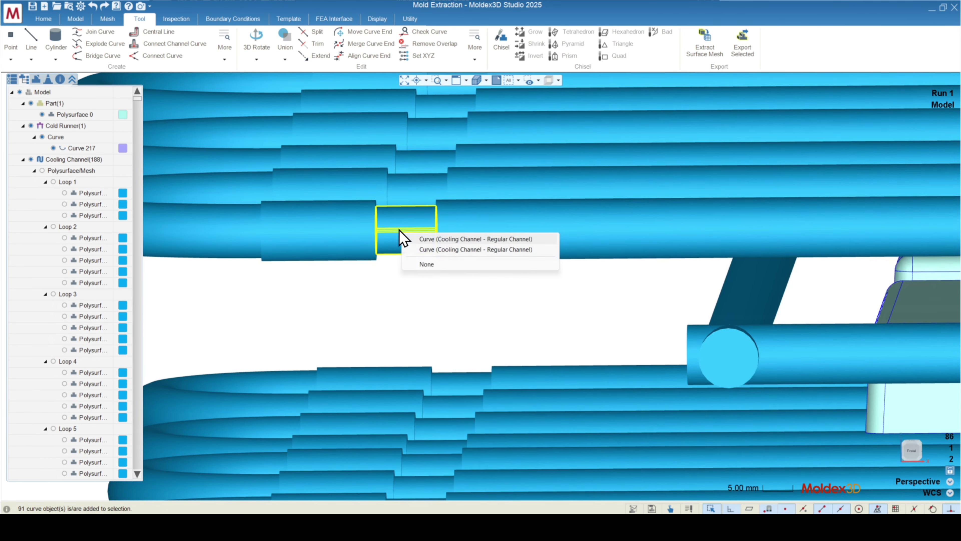
{"action": "middle_click_drag", "start_coordinate": [395, 301], "coordinate": [416, 283]}
{"action": "left_click", "coordinate": [414, 254]}
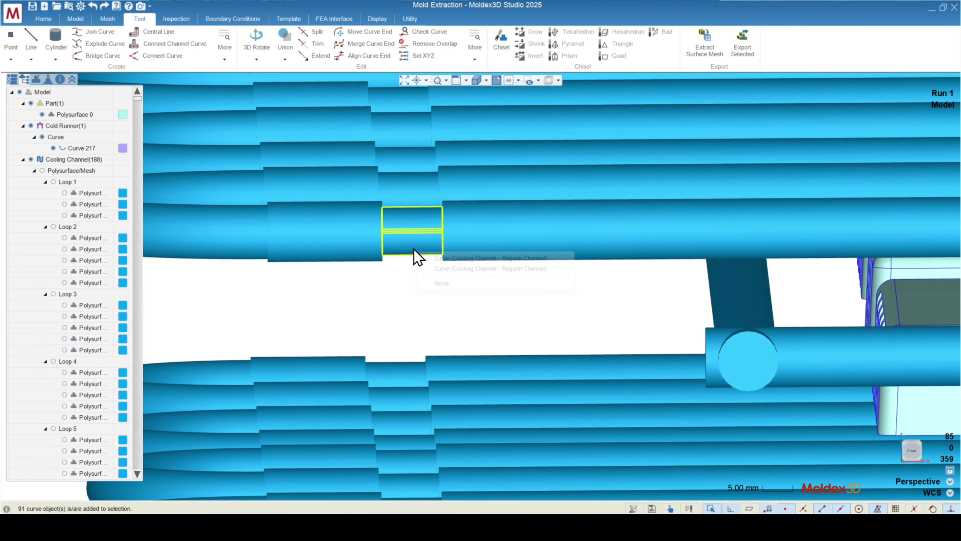
{"action": "left_click", "coordinate": [409, 206]}
{"action": "scroll", "coordinate": [408, 204], "scroll_direction": "down", "scroll_amount": 2}
{"action": "left_click", "coordinate": [403, 219]}
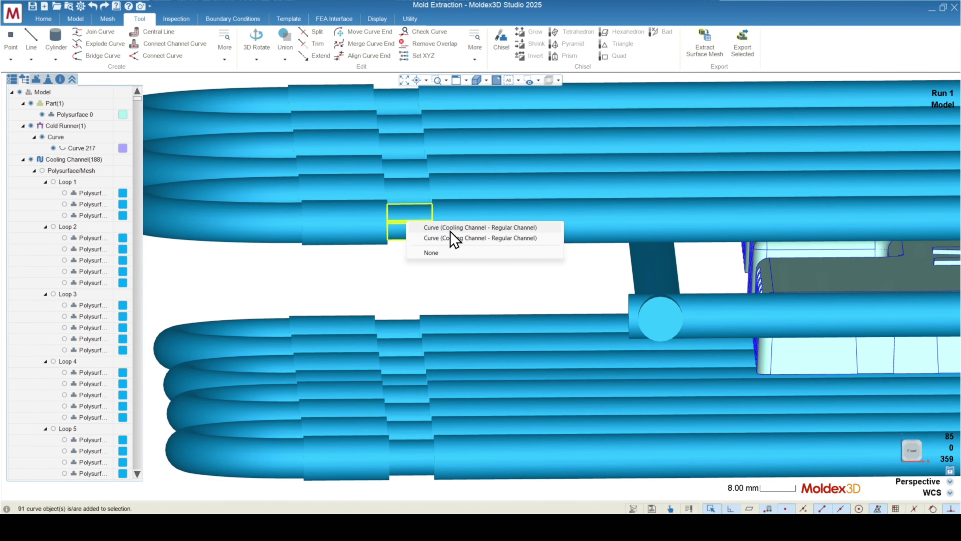
{"action": "left_click", "coordinate": [377, 272]}
{"action": "scroll", "coordinate": [416, 190], "scroll_direction": "down", "scroll_amount": 3}
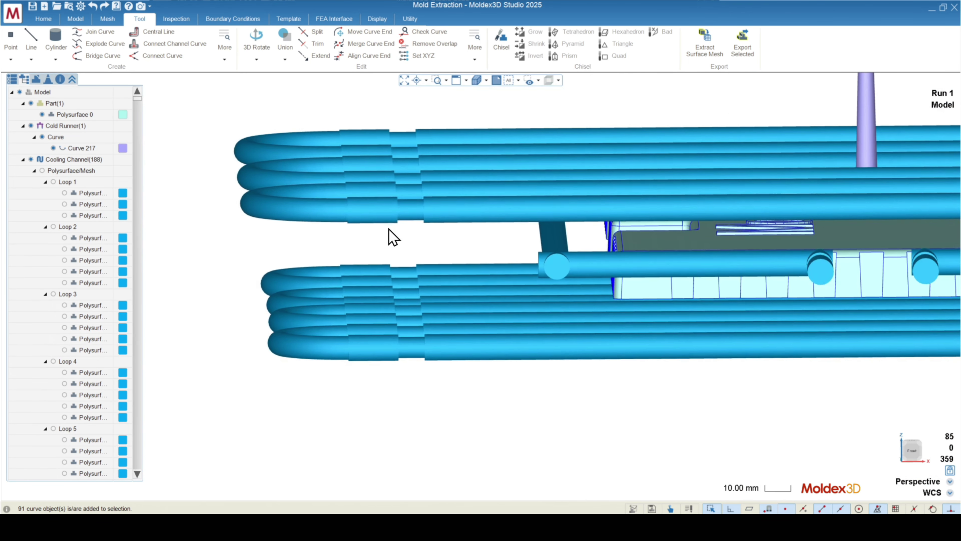
- Remove the overlapping curves among all the bend-end hose curves of the cooling channels, using a removal tolerance of 0.001
{"action": "left_click_drag", "start_coordinate": [190, 96], "coordinate": [445, 406]}
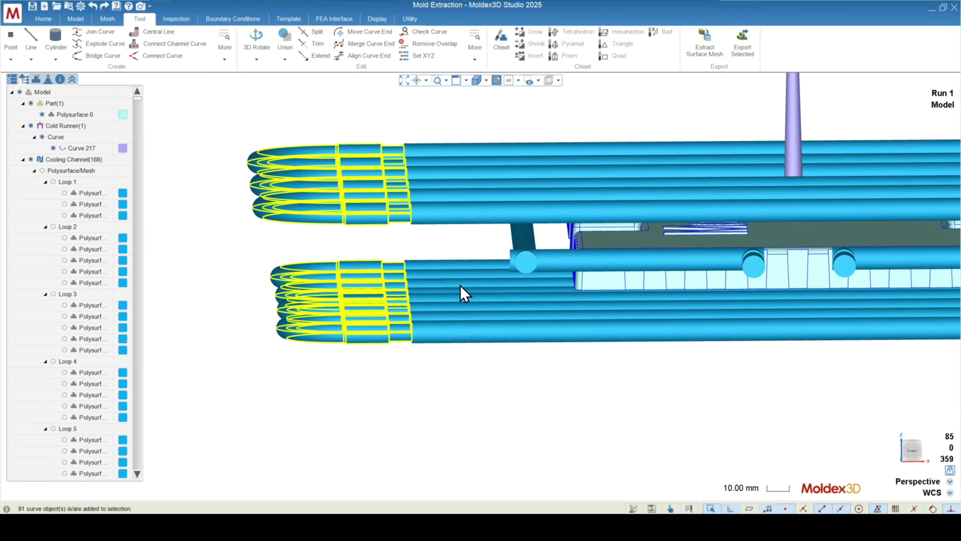
{"action": "left_click", "coordinate": [423, 43]}
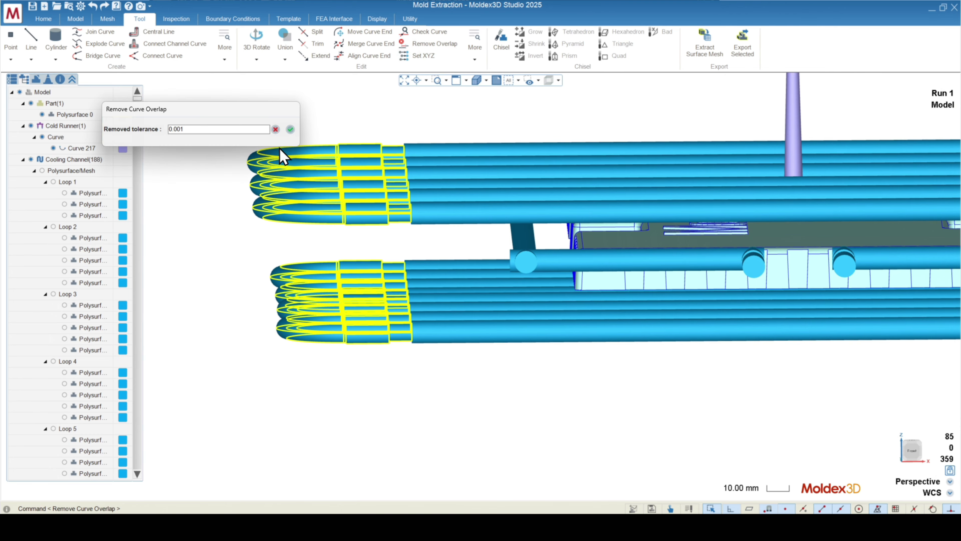
{"action": "left_click", "coordinate": [291, 129]}
- Check the hose bends and narrow connecting segments for duplicate curves after the overlap removal
{"action": "scroll", "coordinate": [392, 218], "scroll_direction": "up", "scroll_amount": 5}
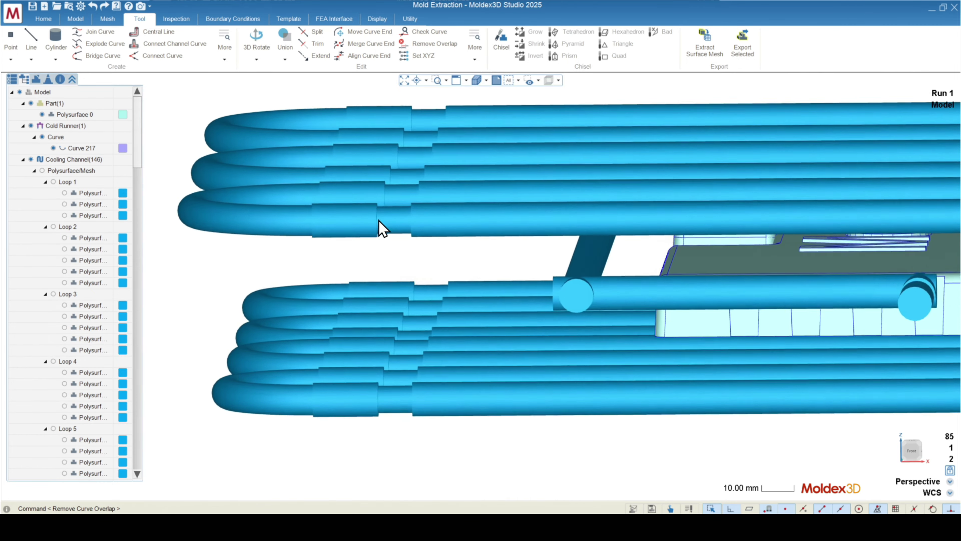
{"action": "scroll", "coordinate": [390, 221], "scroll_direction": "down", "scroll_amount": 2}
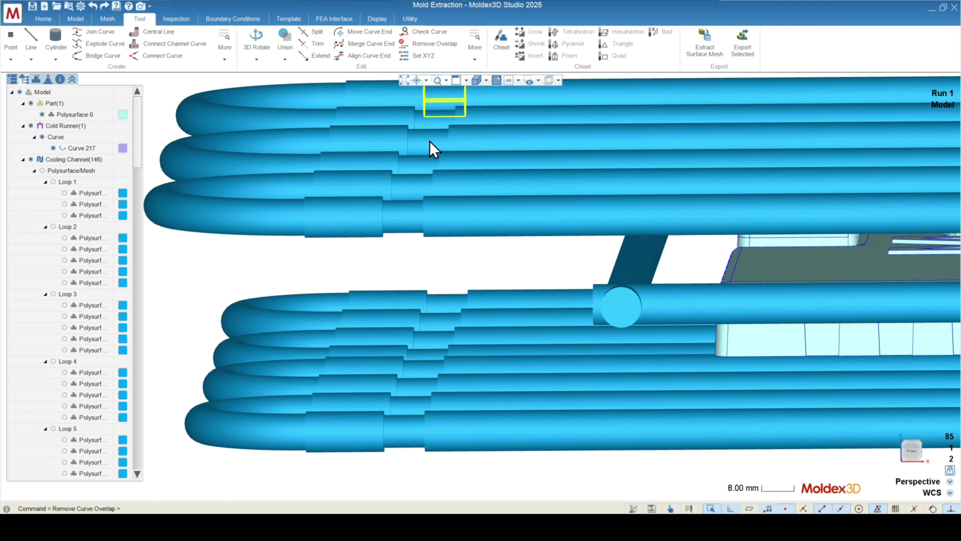
{"action": "middle_click_drag", "start_coordinate": [377, 178], "coordinate": [291, 134]}
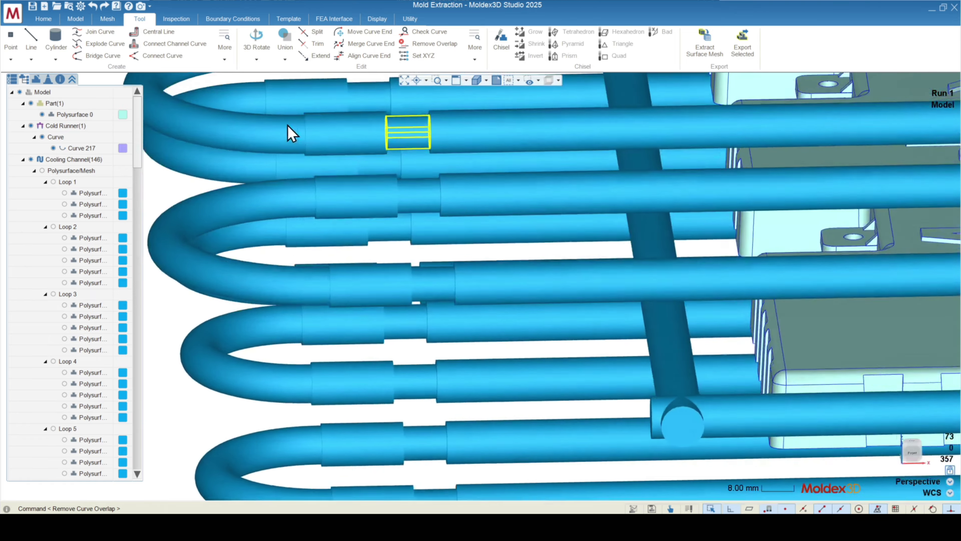
{"action": "scroll", "coordinate": [292, 134], "scroll_direction": "up", "scroll_amount": 3}
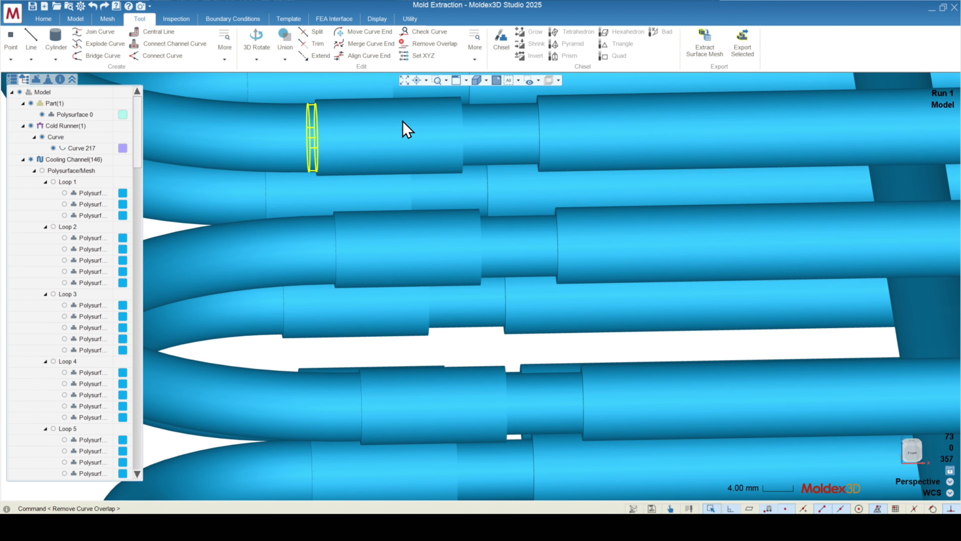
{"action": "scroll", "coordinate": [404, 128], "scroll_direction": "down", "scroll_amount": 6}
{"action": "scroll", "coordinate": [346, 284], "scroll_direction": "down", "scroll_amount": 4}
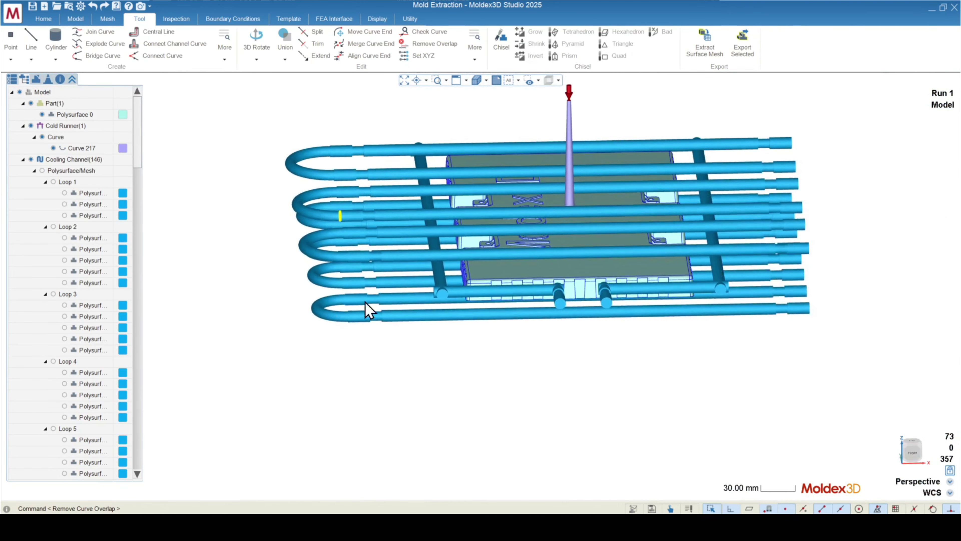
{"action": "mouse_move", "coordinate": [435, 289]}
{"action": "middle_mouse_down"}
{"action": "mouse_move", "coordinate": [446, 286]}
{"action": "mouse_move", "coordinate": [416, 271]}
{"action": "mouse_move", "coordinate": [406, 310]}
{"action": "middle_mouse_up"}
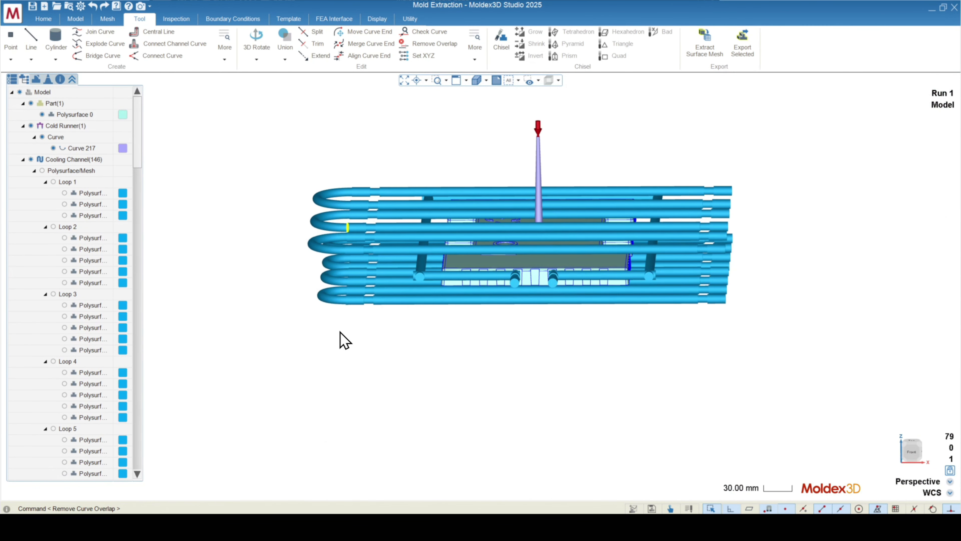
{"action": "middle_click_drag", "start_coordinate": [326, 283], "coordinate": [473, 387]}
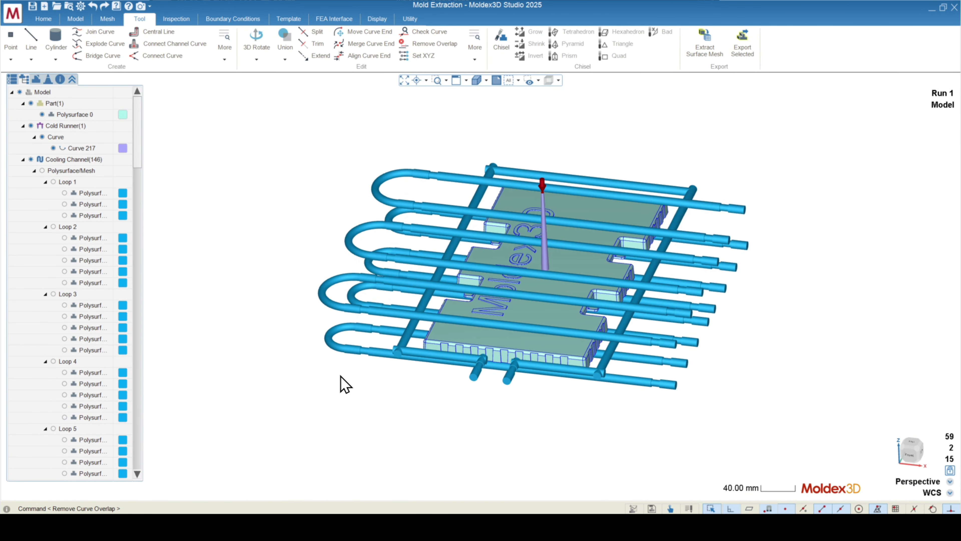
- Show the Polysurface/Mesh group of the cooling channels and delete all its polysurfaces, keeping only the curves
{"action": "left_click", "coordinate": [42, 170]}
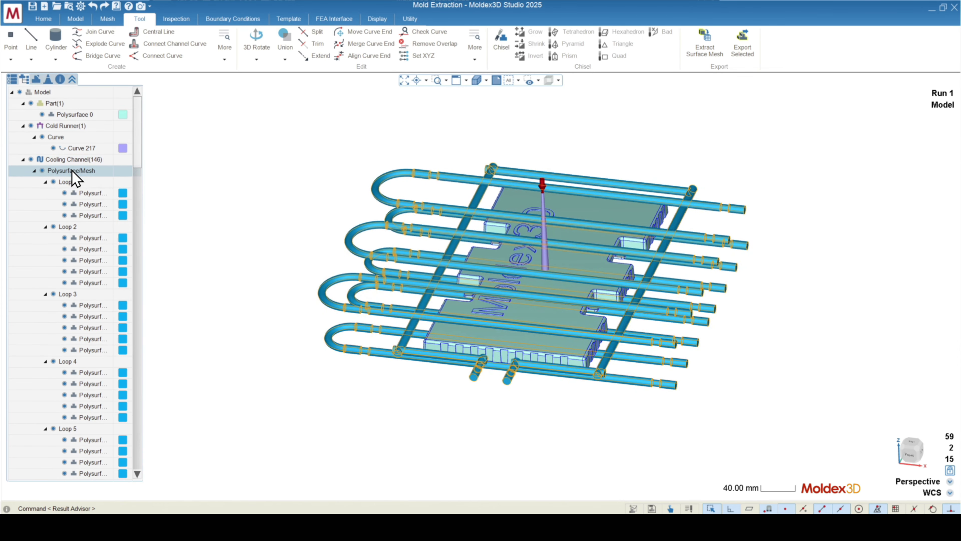
{"action": "right_click", "coordinate": [72, 171]}
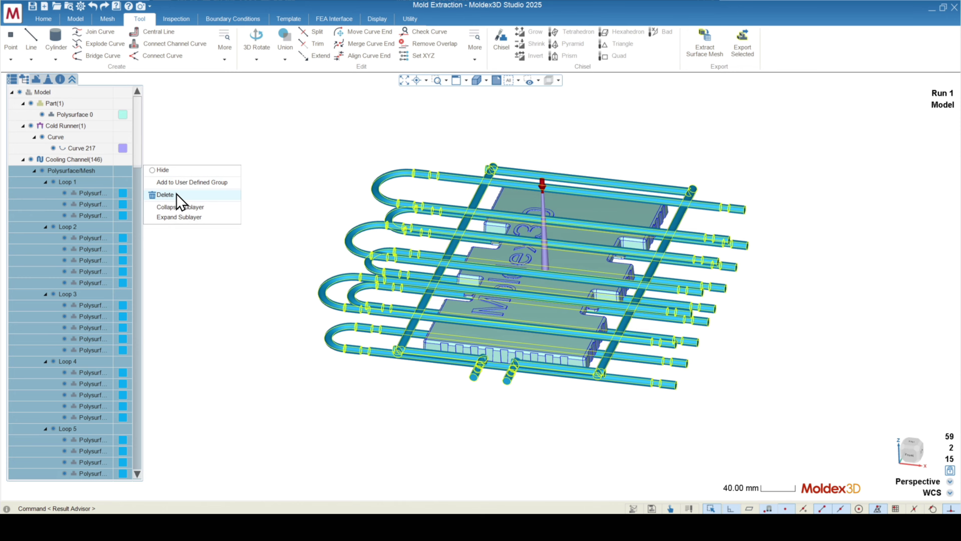
{"action": "left_click", "coordinate": [179, 206]}
- Examine the remaining cooling channel curves around the part, including Loop 1 and the open hose ends
{"action": "middle_click_drag", "start_coordinate": [318, 317], "coordinate": [314, 300]}
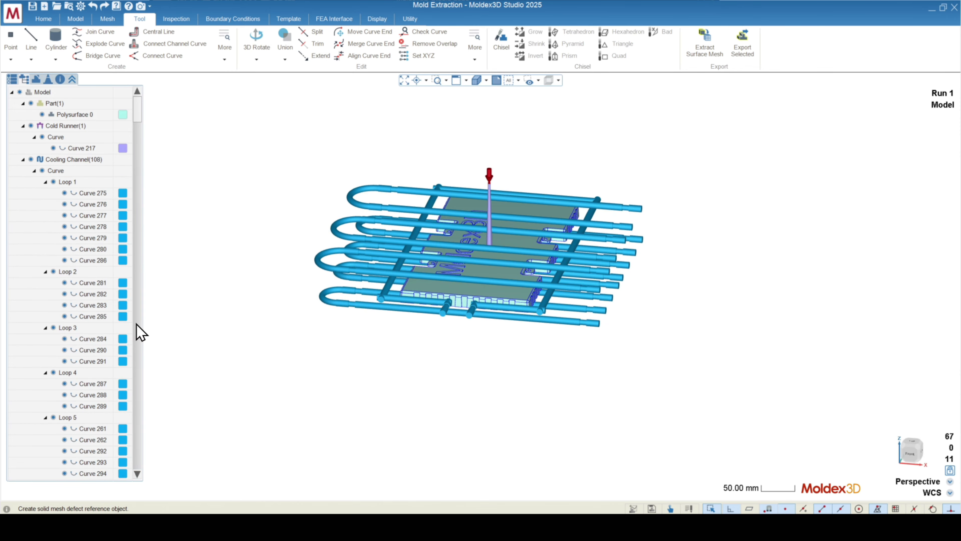
{"action": "left_click", "coordinate": [90, 182]}
{"action": "left_click", "coordinate": [234, 308]}
{"action": "middle_click_drag", "start_coordinate": [310, 364], "coordinate": [279, 387]}
{"action": "middle_click_drag", "start_coordinate": [369, 354], "coordinate": [299, 309]}
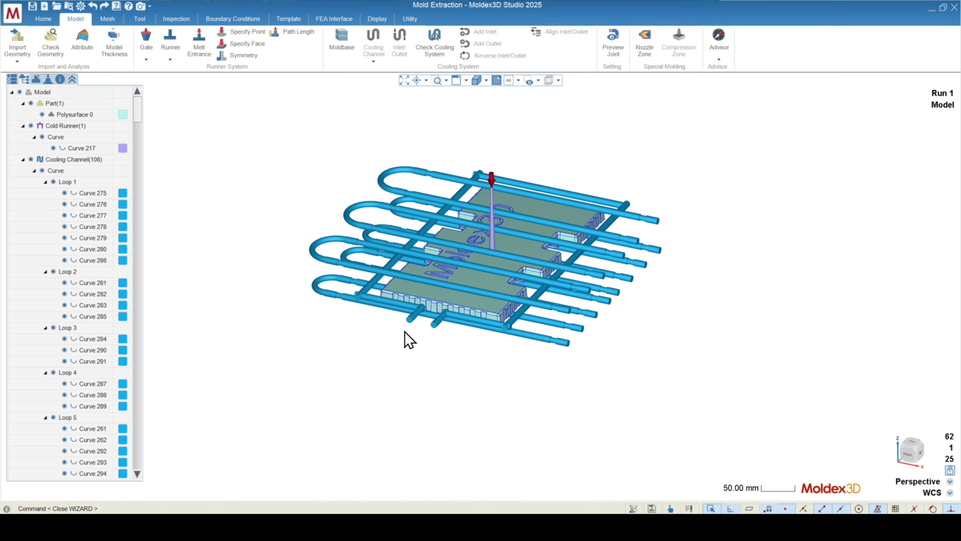
{"action": "mouse_move", "coordinate": [409, 339]}
{"action": "middle_mouse_down"}
{"action": "mouse_move", "coordinate": [438, 300]}
{"action": "mouse_move", "coordinate": [247, 389]}
{"action": "mouse_move", "coordinate": [236, 365]}
{"action": "mouse_move", "coordinate": [343, 328]}
{"action": "mouse_move", "coordinate": [399, 322]}
{"action": "mouse_move", "coordinate": [420, 311]}
{"action": "mouse_move", "coordinate": [416, 301]}
{"action": "mouse_move", "coordinate": [349, 320]}
{"action": "mouse_move", "coordinate": [400, 392]}
{"action": "middle_mouse_up"}
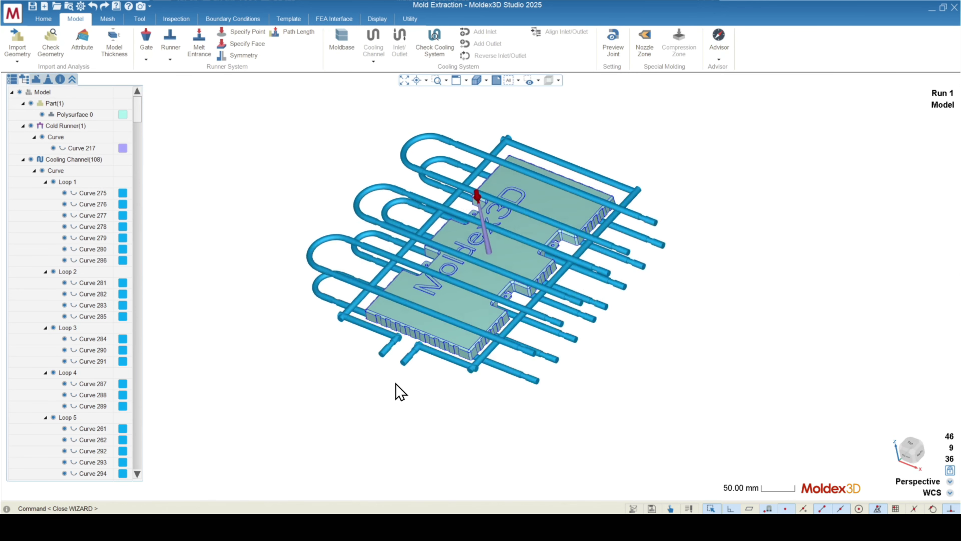
{"action": "scroll", "coordinate": [400, 392], "scroll_direction": "up", "scroll_amount": 3}
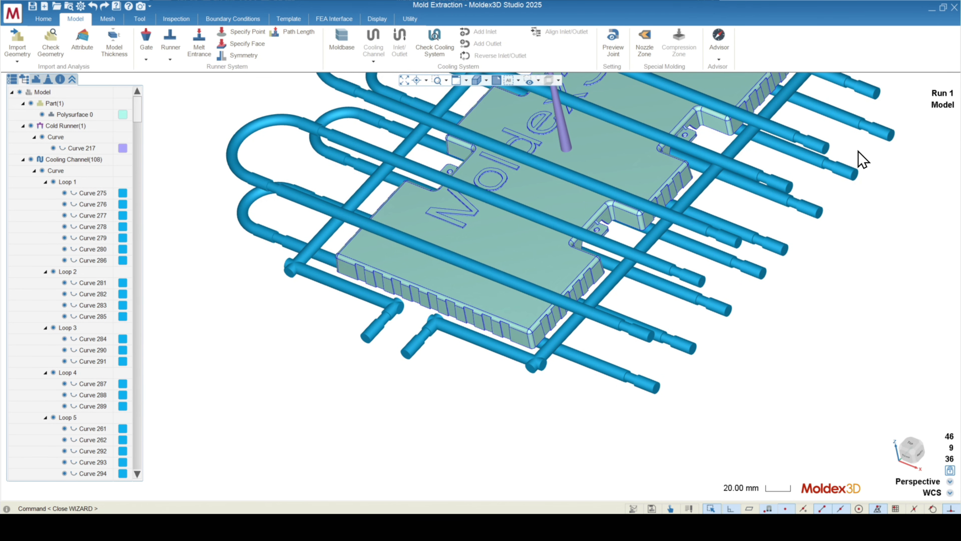
{"action": "scroll", "coordinate": [556, 340], "scroll_direction": "down", "scroll_amount": 4}
- Inspect the alignment of the open channel ends in the Front view, plus the short stubs and corner junctions beside the part
{"action": "mouse_move", "coordinate": [556, 339]}
{"action": "middle_mouse_down"}
{"action": "mouse_move", "coordinate": [494, 333]}
{"action": "mouse_move", "coordinate": [664, 261]}
{"action": "middle_mouse_up"}
{"action": "scroll", "coordinate": [747, 232], "scroll_direction": "up", "scroll_amount": 4}
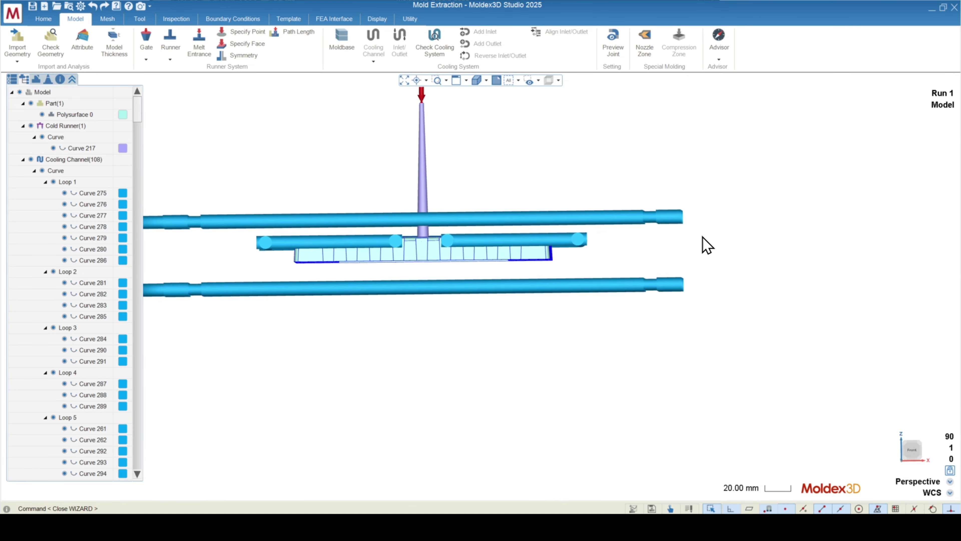
{"action": "scroll", "coordinate": [691, 241], "scroll_direction": "up", "scroll_amount": 4}
{"action": "middle_click_drag", "start_coordinate": [692, 232], "coordinate": [698, 232]}
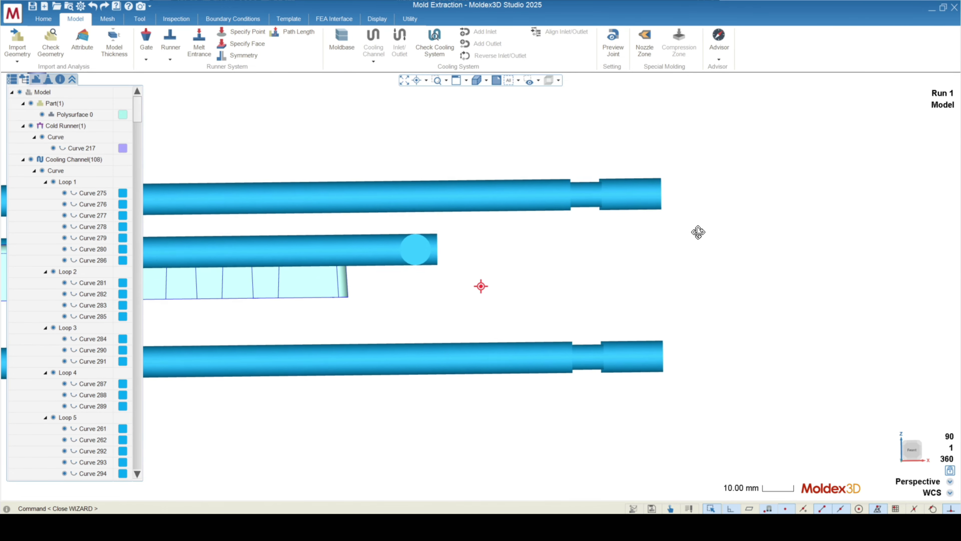
{"action": "left_click", "coordinate": [911, 450]}
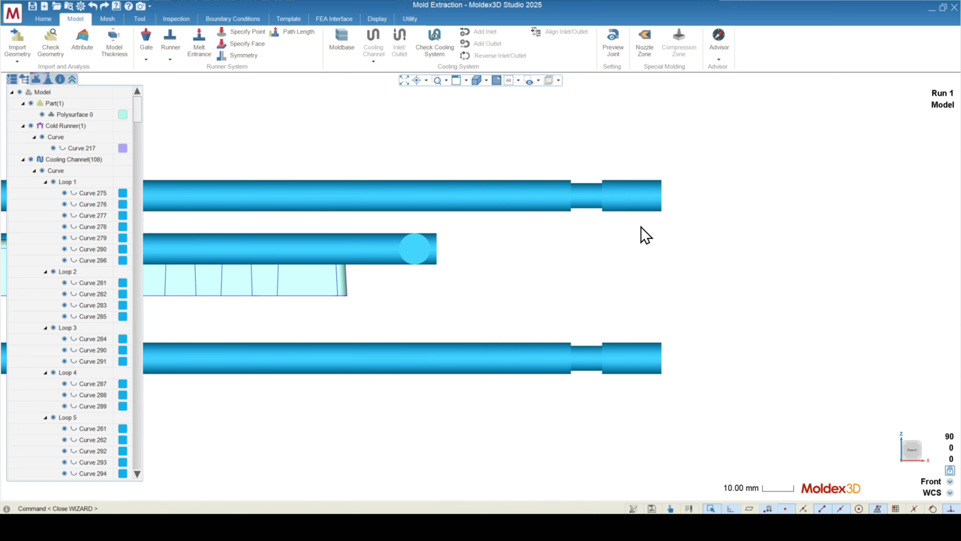
{"action": "mouse_move", "coordinate": [702, 214]}
{"action": "middle_mouse_down"}
{"action": "mouse_move", "coordinate": [697, 209]}
{"action": "mouse_move", "coordinate": [699, 223]}
{"action": "mouse_move", "coordinate": [549, 409]}
{"action": "mouse_move", "coordinate": [430, 373]}
{"action": "mouse_move", "coordinate": [421, 380]}
{"action": "middle_mouse_up"}
{"action": "scroll", "coordinate": [734, 232], "scroll_direction": "down", "scroll_amount": 7}
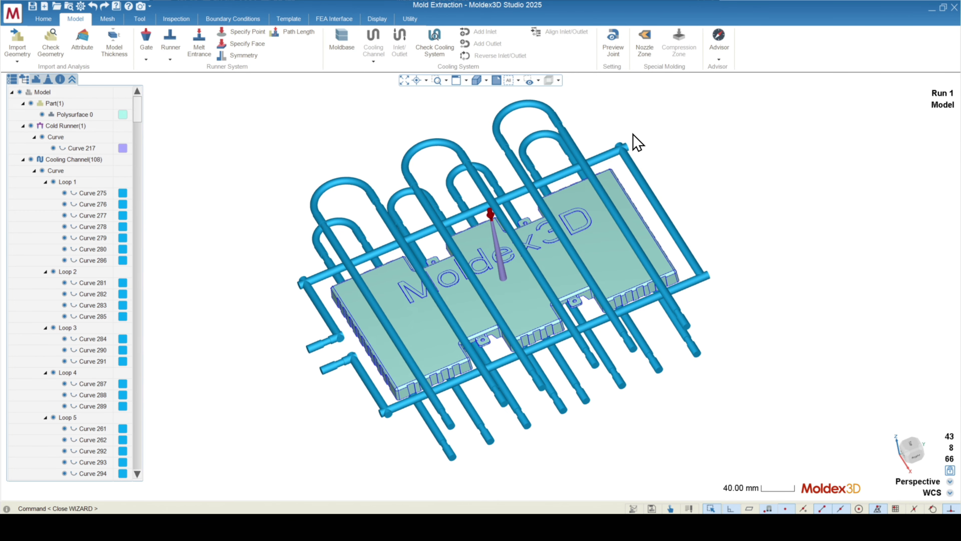
{"action": "mouse_move", "coordinate": [719, 295]}
{"action": "middle_mouse_down"}
{"action": "mouse_move", "coordinate": [700, 245]}
{"action": "mouse_move", "coordinate": [777, 230]}
{"action": "mouse_move", "coordinate": [798, 260]}
{"action": "mouse_move", "coordinate": [832, 243]}
{"action": "middle_mouse_up"}
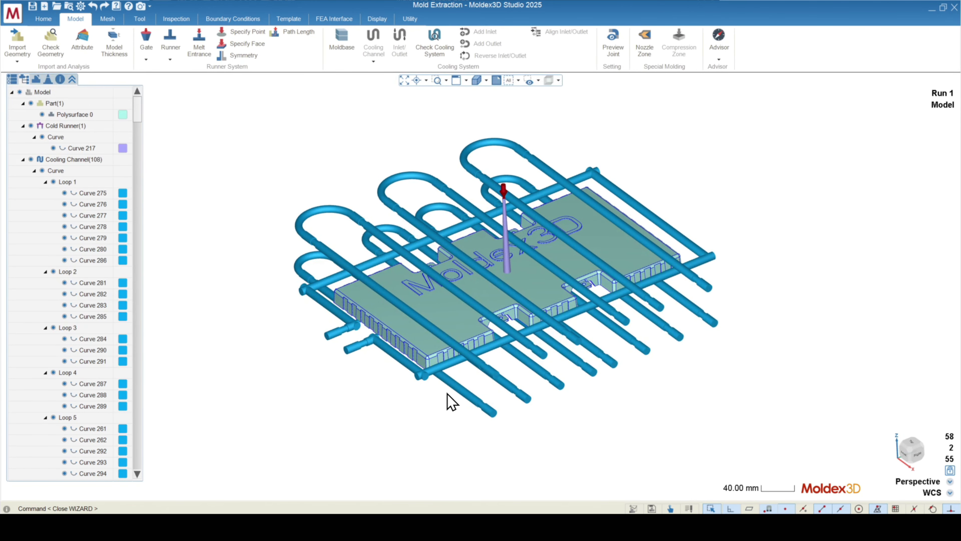
{"action": "scroll", "coordinate": [333, 354], "scroll_direction": "up", "scroll_amount": 5}
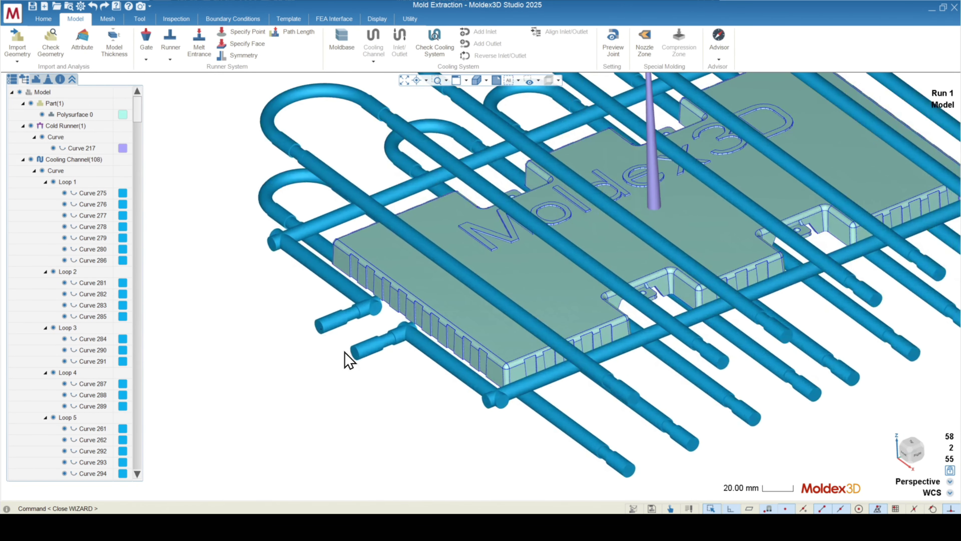
{"action": "middle_click_drag", "start_coordinate": [363, 366], "coordinate": [297, 281]}
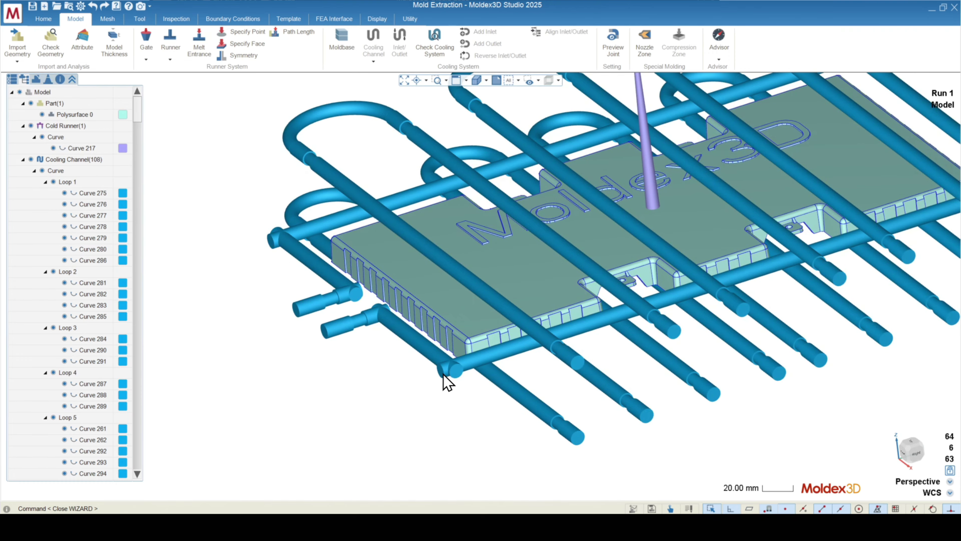
{"action": "scroll", "coordinate": [360, 319], "scroll_direction": "down", "scroll_amount": 5}
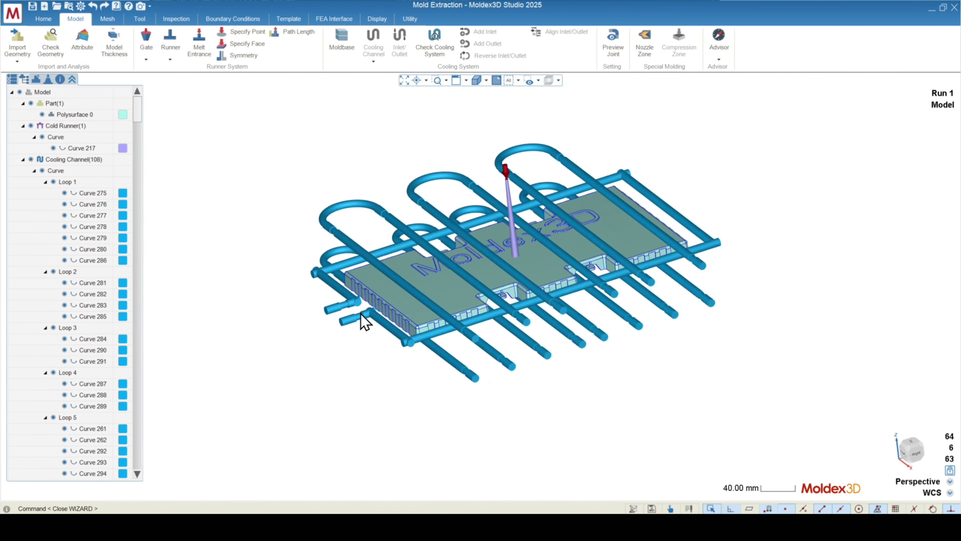
- Start the Moldbase Wizard and check from several sides how the default moldbase boundary meets the cooling channel ends
{"action": "middle_click_drag", "start_coordinate": [363, 321], "coordinate": [355, 339]}
{"action": "left_click", "coordinate": [340, 41]}
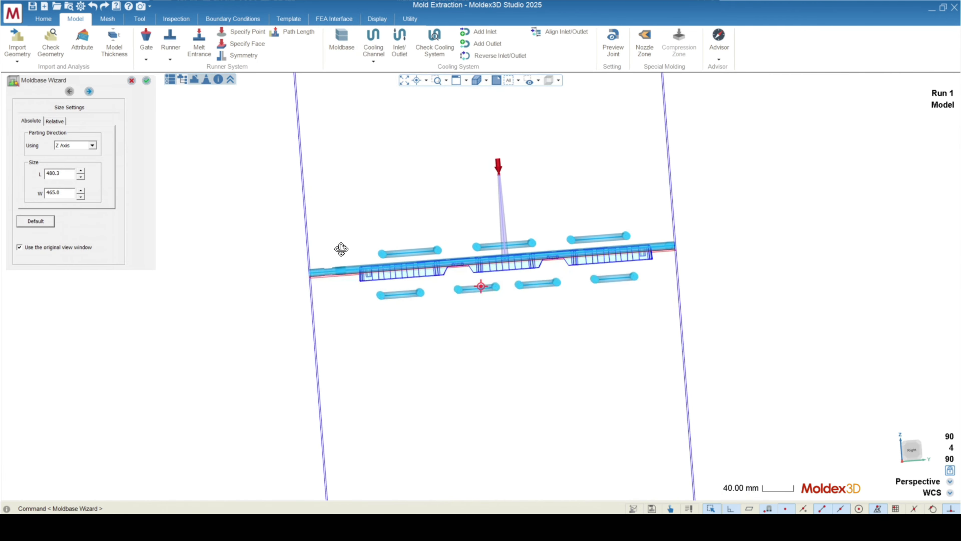
{"action": "middle_click_drag", "start_coordinate": [341, 249], "coordinate": [729, 293]}
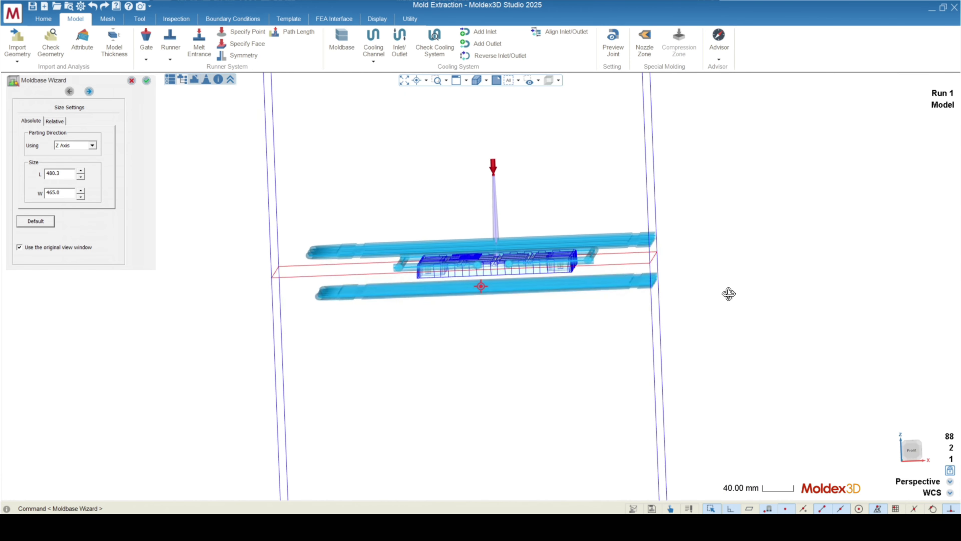
{"action": "scroll", "coordinate": [657, 227], "scroll_direction": "up", "scroll_amount": 5}
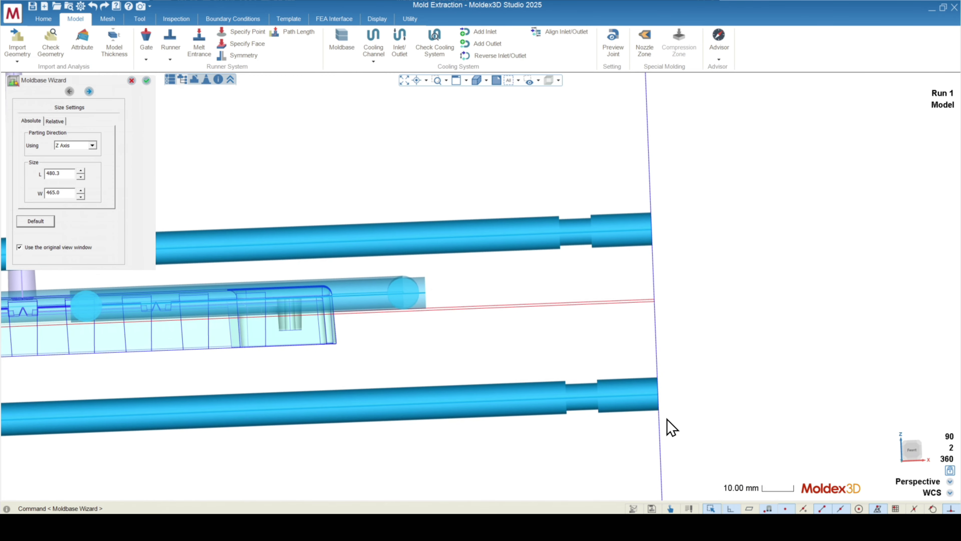
{"action": "scroll", "coordinate": [697, 337], "scroll_direction": "down", "scroll_amount": 5}
{"action": "middle_click_drag", "start_coordinate": [731, 324], "coordinate": [420, 382]}
{"action": "scroll", "coordinate": [658, 274], "scroll_direction": "down", "scroll_amount": 3}
{"action": "middle_click_drag", "start_coordinate": [693, 288], "coordinate": [699, 333]}
{"action": "scroll", "coordinate": [665, 316], "scroll_direction": "up", "scroll_amount": 5}
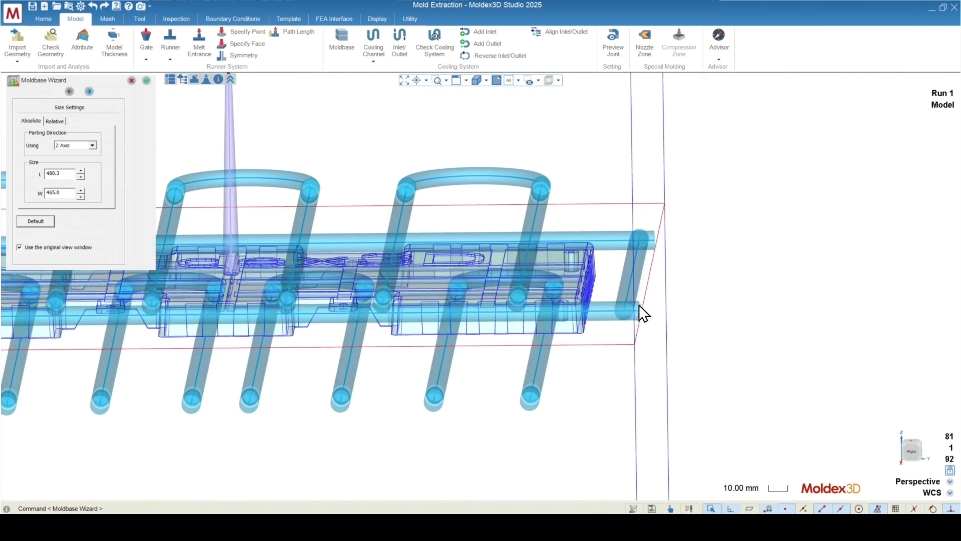
{"action": "scroll", "coordinate": [613, 256], "scroll_direction": "down", "scroll_amount": 2}
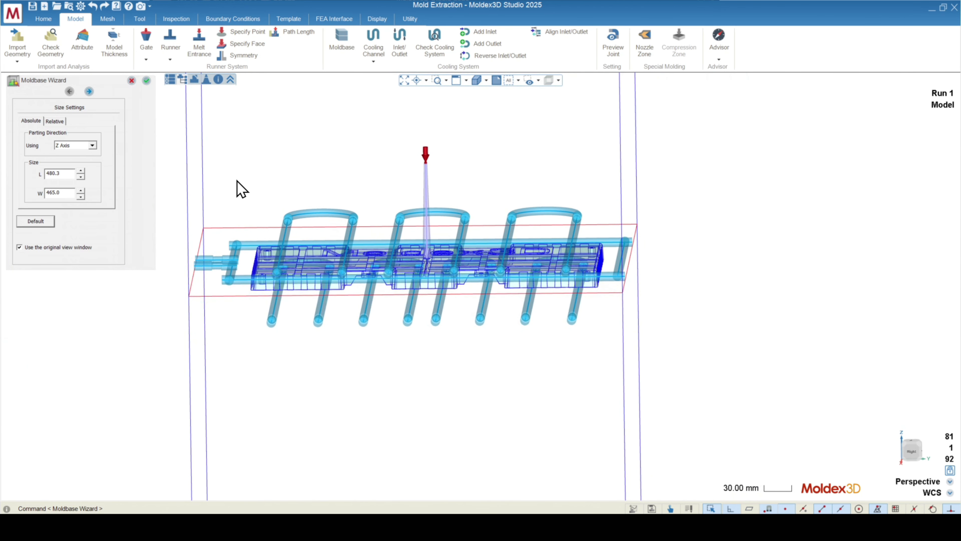
{"action": "middle_click_drag", "start_coordinate": [261, 294], "coordinate": [388, 322]}
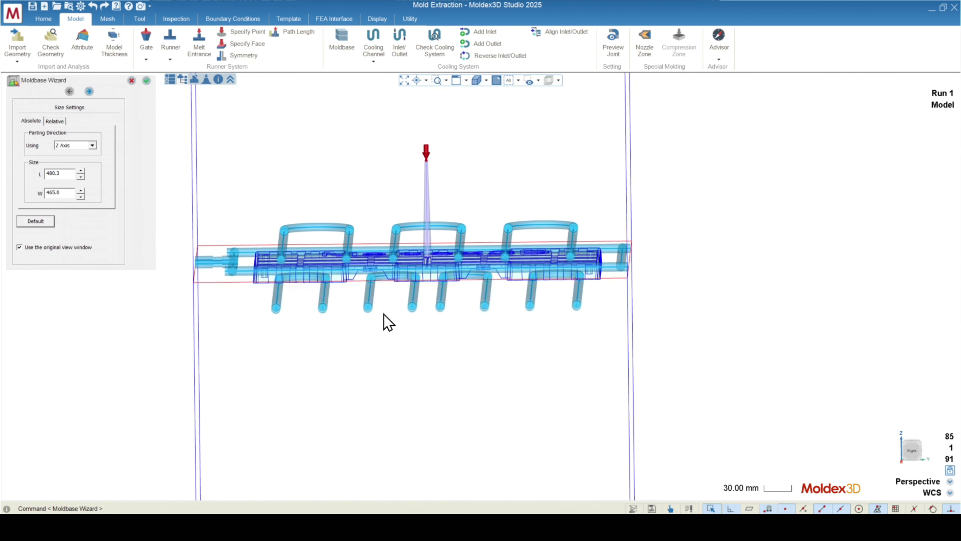
{"action": "scroll", "coordinate": [454, 280], "scroll_direction": "down", "scroll_amount": 4}
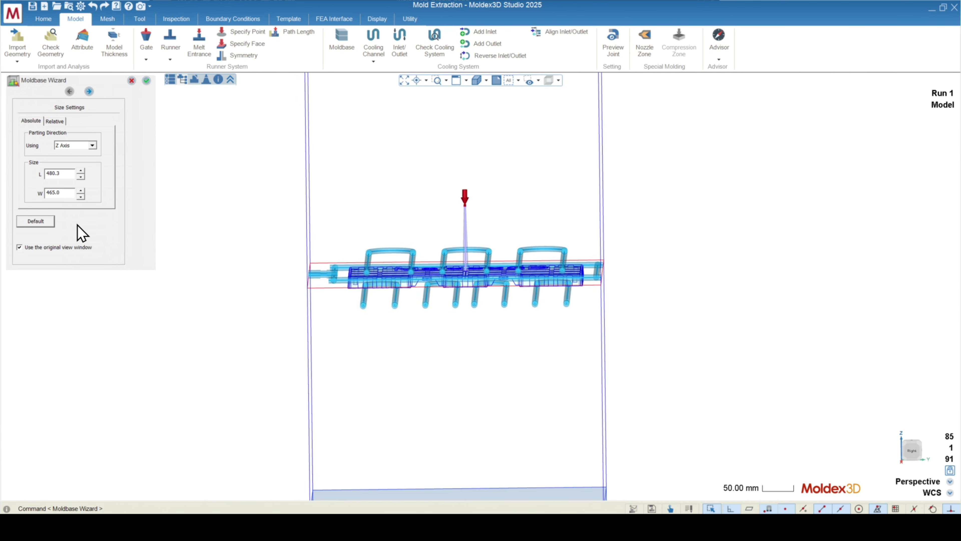
{"action": "middle_click_drag", "start_coordinate": [318, 270], "coordinate": [350, 333]}
{"action": "scroll", "coordinate": [337, 328], "scroll_direction": "down", "scroll_amount": 4}
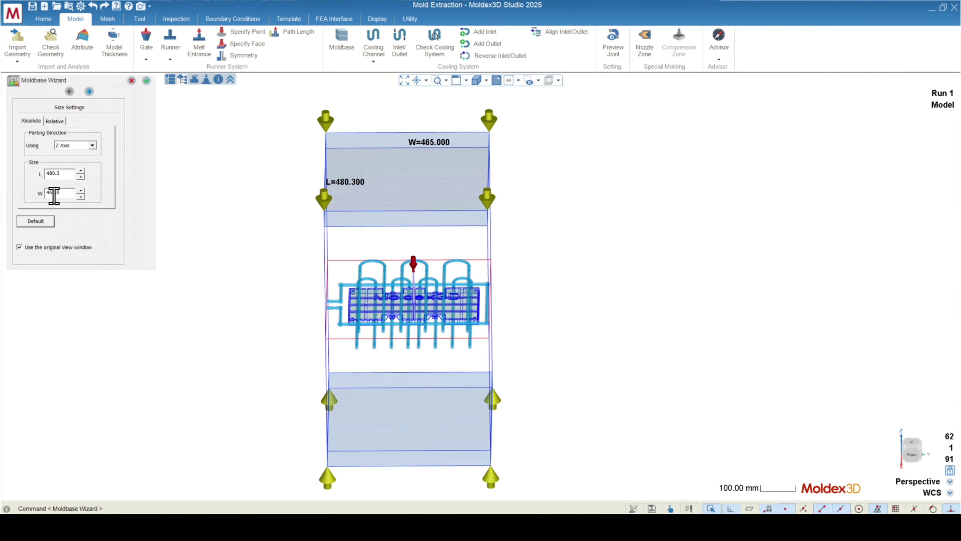
- Try an absolute moldbase width W of 500 and check the clearance around the cooling channel ends
{"action": "double_click", "coordinate": [53, 193]}
{"action": "type", "text": "500"}
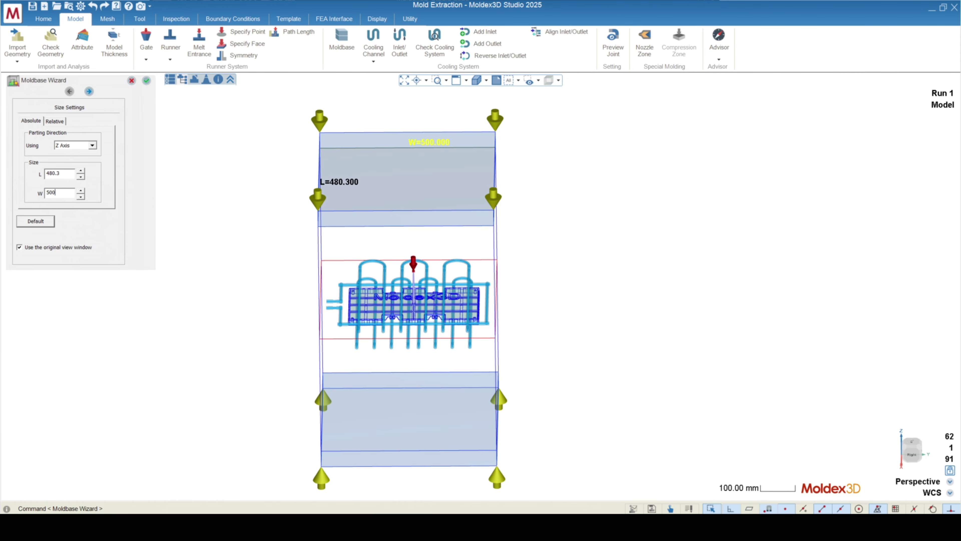
{"action": "scroll", "coordinate": [317, 305], "scroll_direction": "up", "scroll_amount": 2}
{"action": "scroll", "coordinate": [575, 303], "scroll_direction": "up", "scroll_amount": 3}
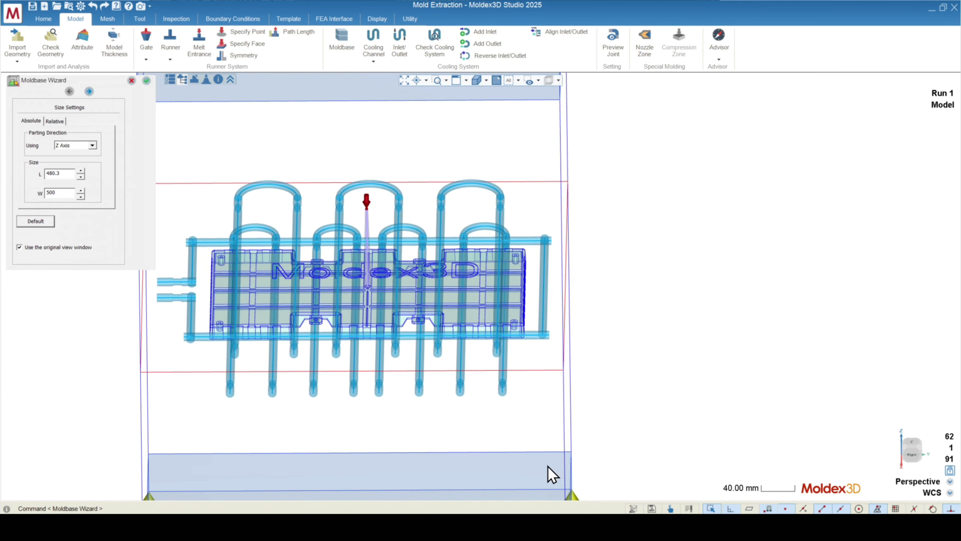
{"action": "scroll", "coordinate": [614, 339], "scroll_direction": "down", "scroll_amount": 1}
{"action": "scroll", "coordinate": [190, 337], "scroll_direction": "up", "scroll_amount": 1}
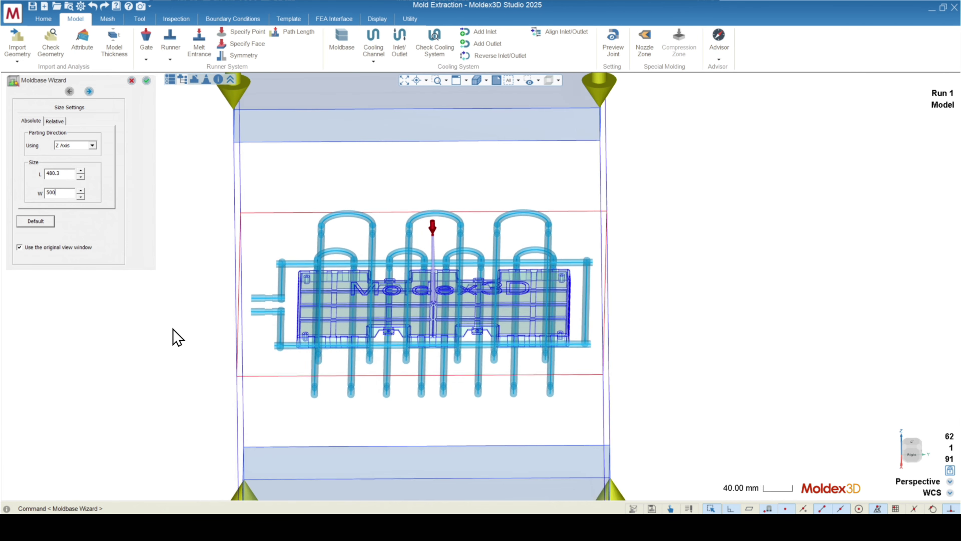
{"action": "scroll", "coordinate": [281, 303], "scroll_direction": "up", "scroll_amount": 3}
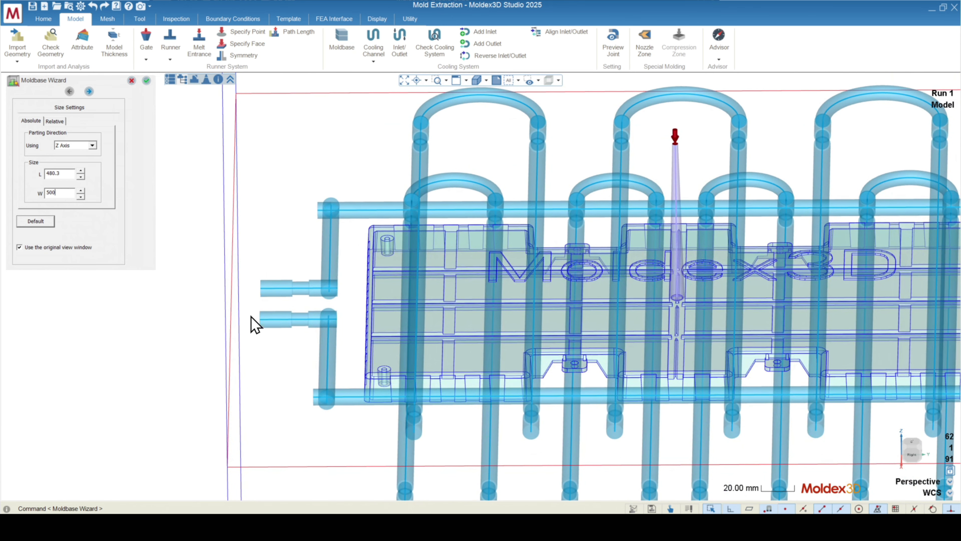
{"action": "scroll", "coordinate": [251, 316], "scroll_direction": "down", "scroll_amount": 3}
{"action": "middle_click_drag", "start_coordinate": [228, 367], "coordinate": [298, 333]}
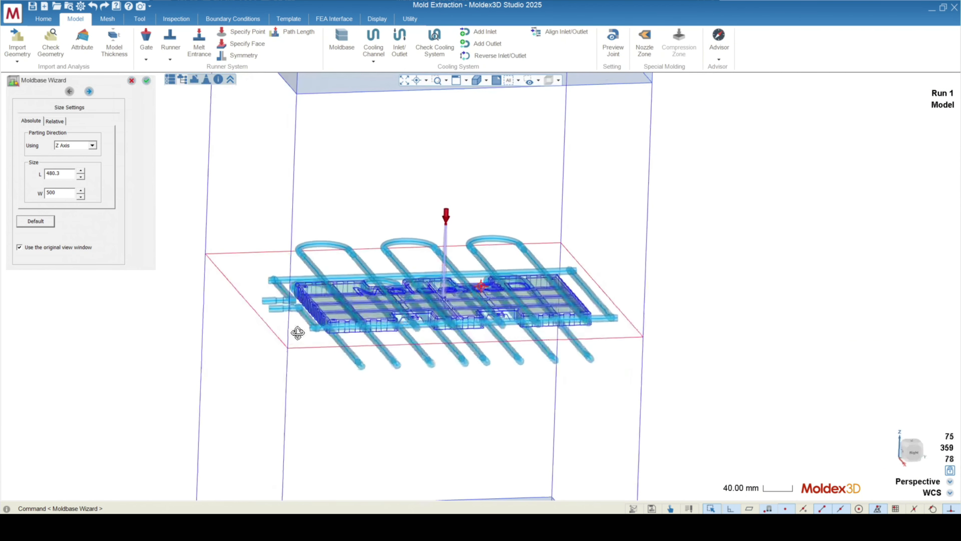
{"action": "middle_click_drag", "start_coordinate": [263, 320], "coordinate": [302, 341]}
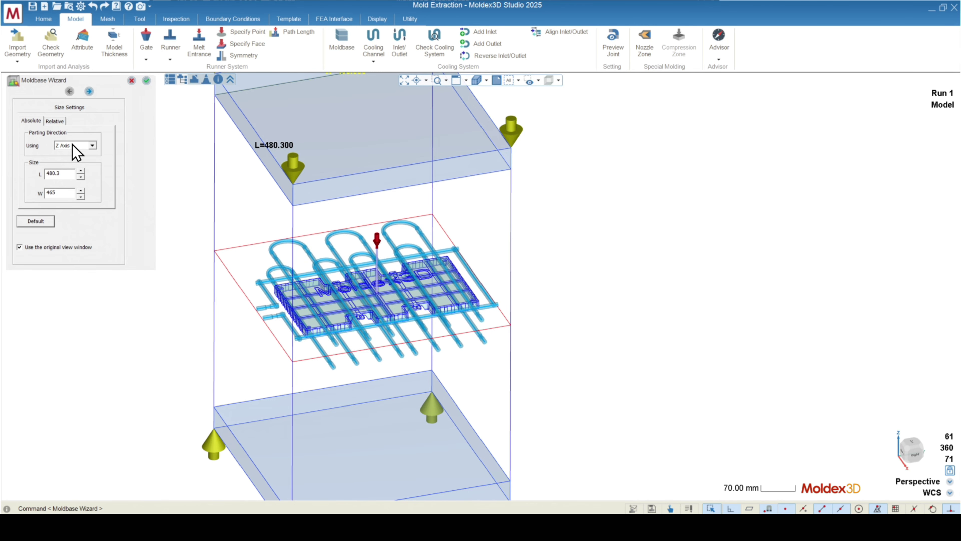
- Switch the moldbase size settings to Relative and examine the length and width offsets around the part center
{"action": "left_click", "coordinate": [54, 122]}
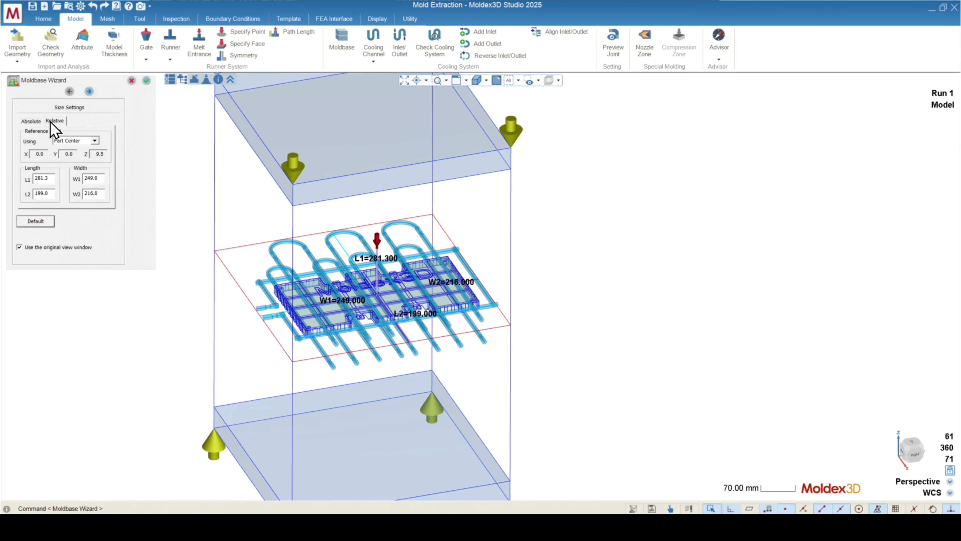
{"action": "middle_click_drag", "start_coordinate": [347, 271], "coordinate": [303, 270]}
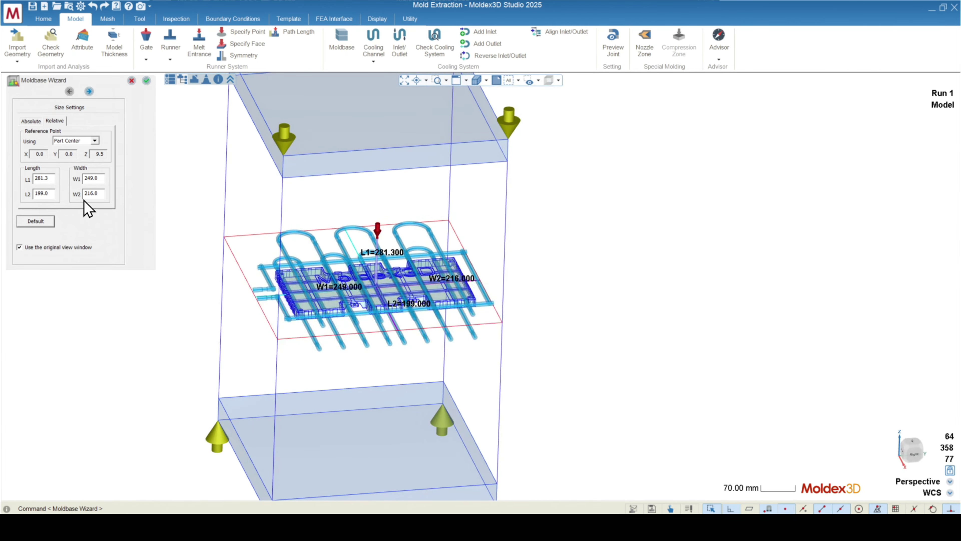
{"action": "middle_click_drag", "start_coordinate": [318, 330], "coordinate": [301, 300]}
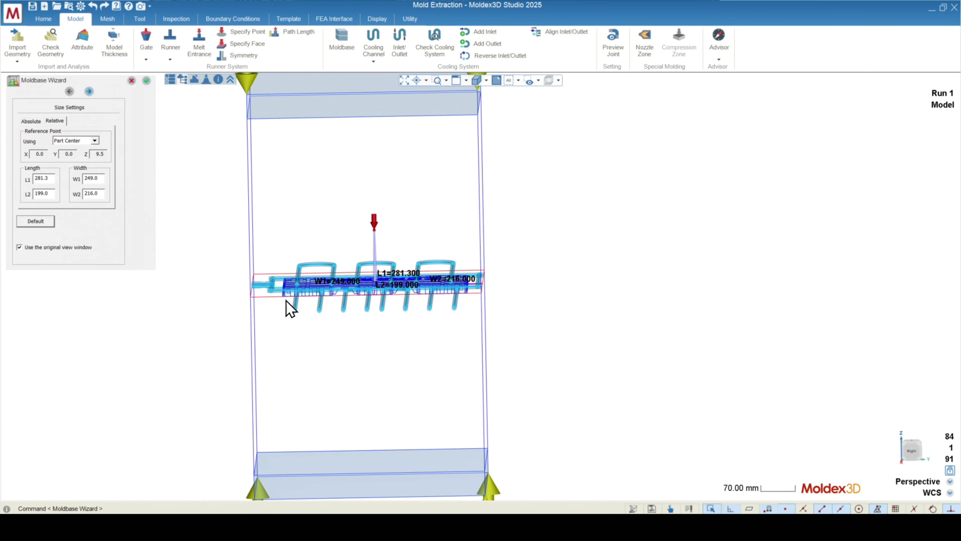
{"action": "scroll", "coordinate": [265, 297], "scroll_direction": "down", "scroll_amount": 2}
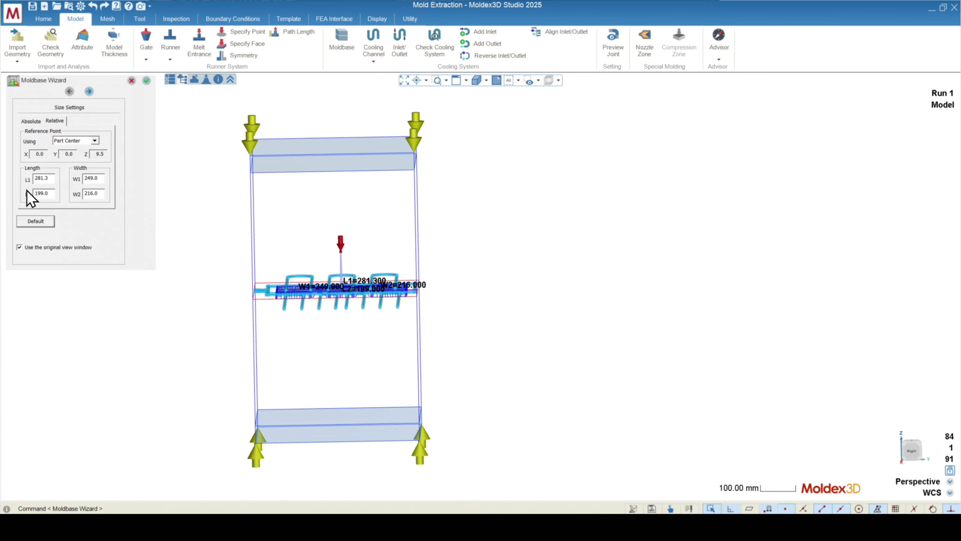
{"action": "middle_click_drag", "start_coordinate": [193, 254], "coordinate": [296, 423]}
{"action": "scroll", "coordinate": [329, 301], "scroll_direction": "up", "scroll_amount": 6}
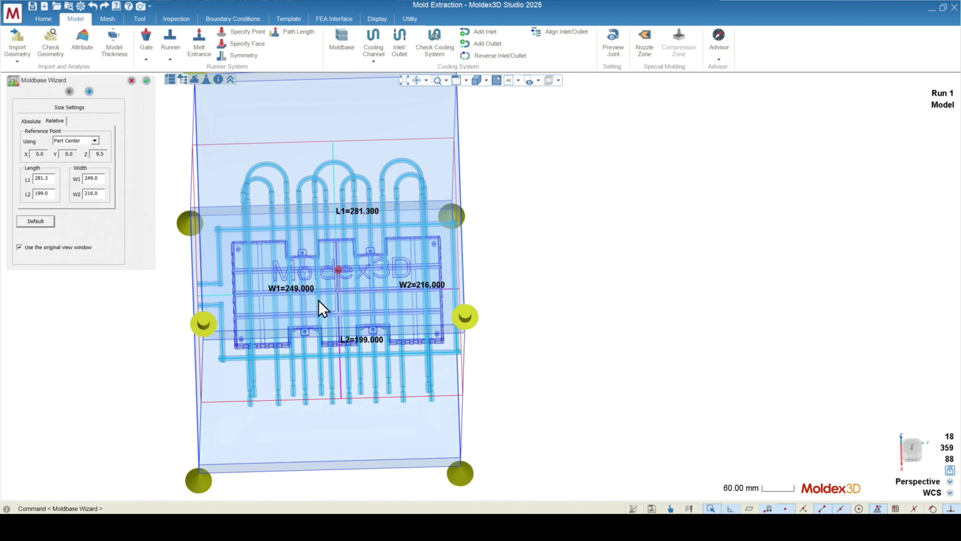
- Change the moldbase reference point to Custom and place it on the open channel end at X 20, Y -249, Z 15
{"action": "left_click", "coordinate": [75, 141]}
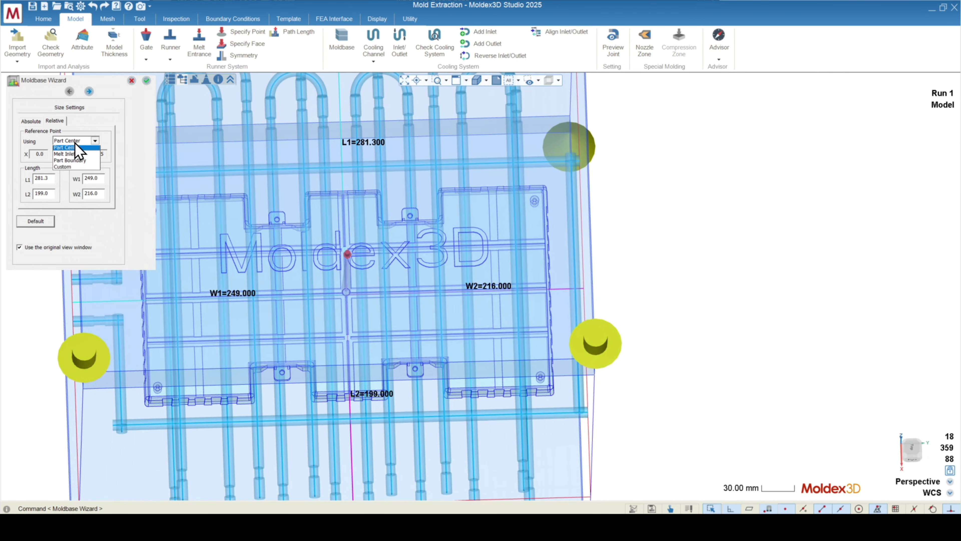
{"action": "left_click", "coordinate": [64, 169]}
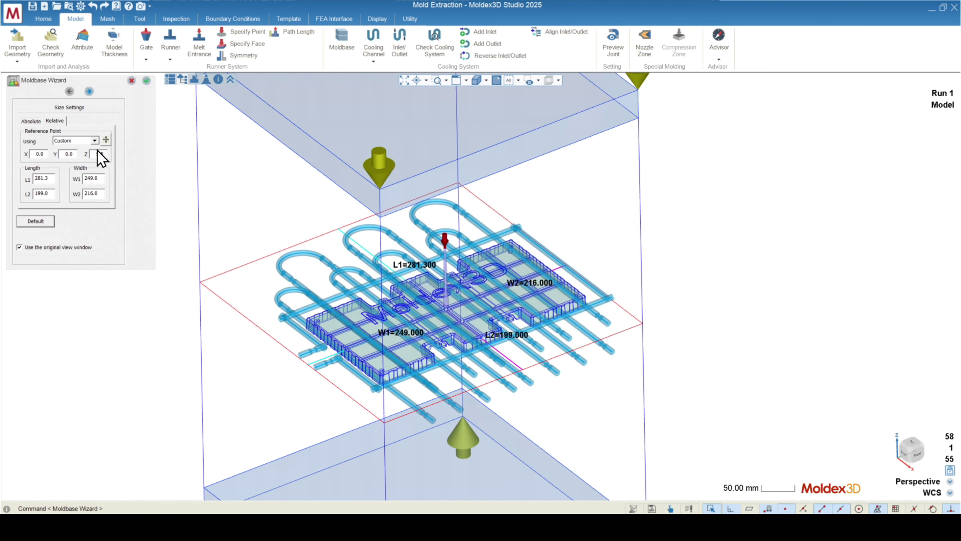
{"action": "left_click", "coordinate": [106, 140]}
{"action": "scroll", "coordinate": [303, 390], "scroll_direction": "up", "scroll_amount": 6}
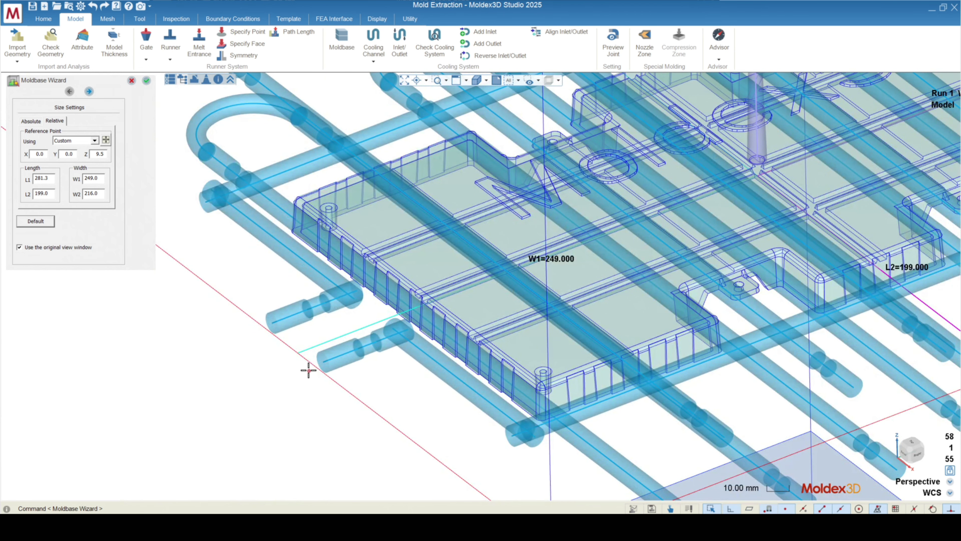
{"action": "left_click", "coordinate": [319, 366]}
{"action": "scroll", "coordinate": [295, 369], "scroll_direction": "down", "scroll_amount": 8}
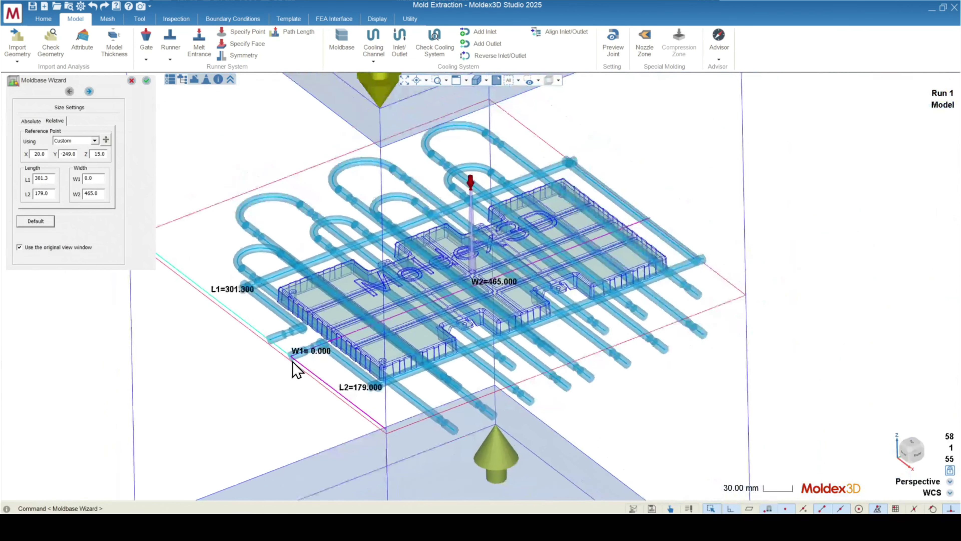
- Set the relative moldbase width W2 to 500, extending only the side opposite the picked channel end
{"action": "middle_click_drag", "start_coordinate": [384, 388], "coordinate": [383, 359]}
{"action": "scroll", "coordinate": [240, 367], "scroll_direction": "down", "scroll_amount": 2}
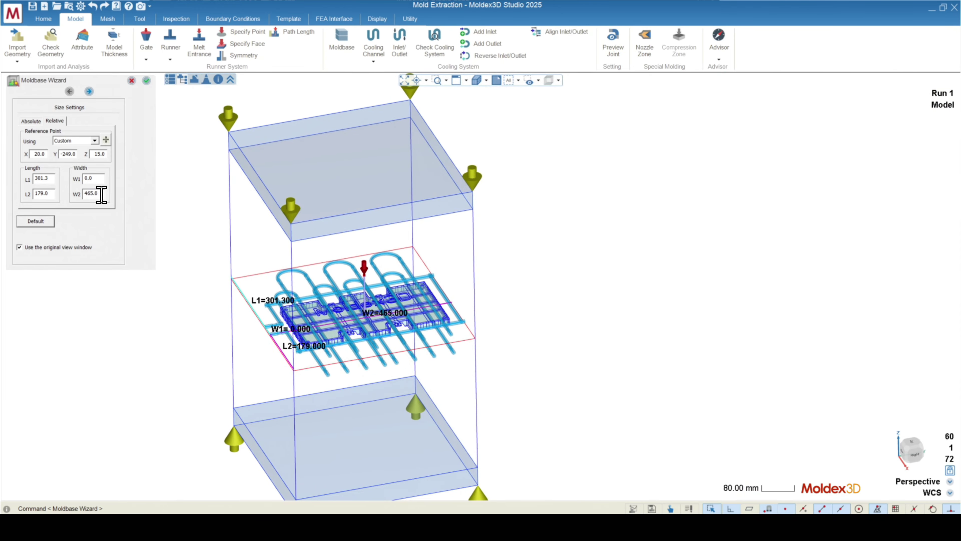
{"action": "type", "text": "500"}
{"action": "key", "text": "Return"}
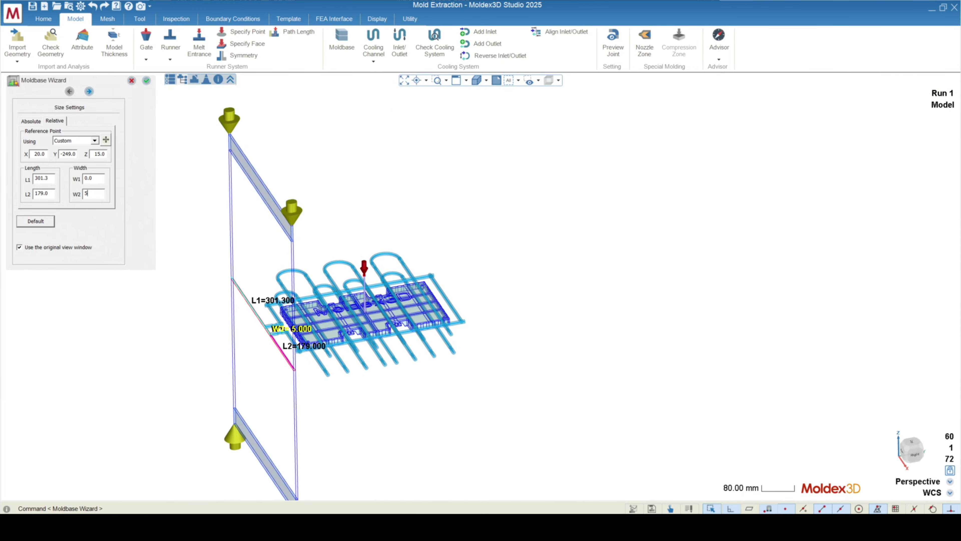
- Check the moldbase boundary on both sides of the cooling channels and create the moldbase with these size settings
{"action": "middle_click_drag", "start_coordinate": [166, 260], "coordinate": [230, 240]}
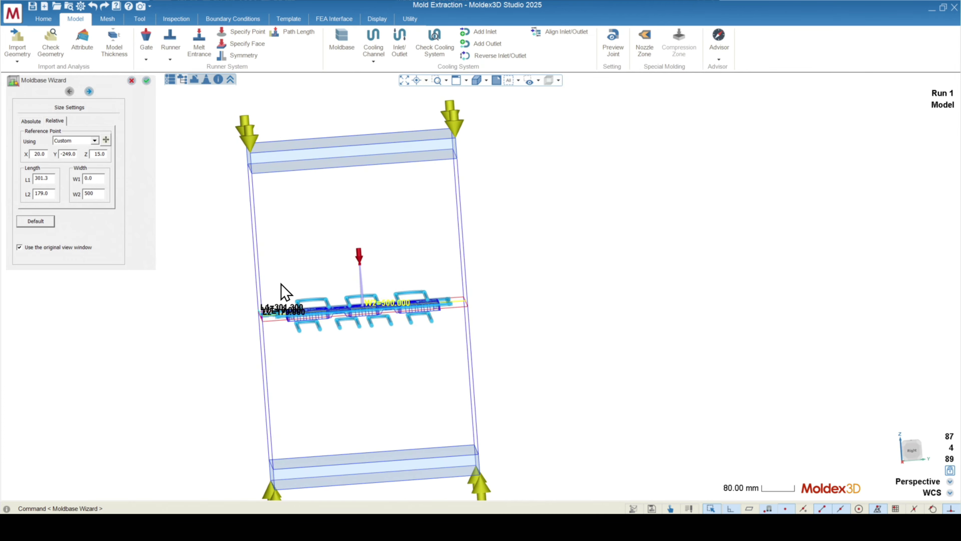
{"action": "scroll", "coordinate": [259, 333], "scroll_direction": "up", "scroll_amount": 6}
{"action": "middle_click_drag", "start_coordinate": [262, 329], "coordinate": [266, 319]}
{"action": "scroll", "coordinate": [197, 404], "scroll_direction": "down", "scroll_amount": 3}
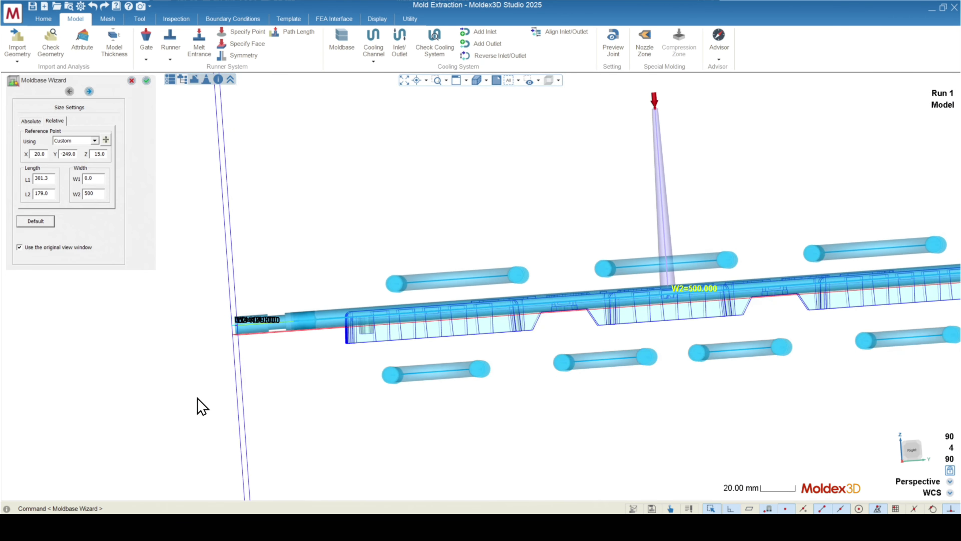
{"action": "scroll", "coordinate": [762, 305], "scroll_direction": "up", "scroll_amount": 3}
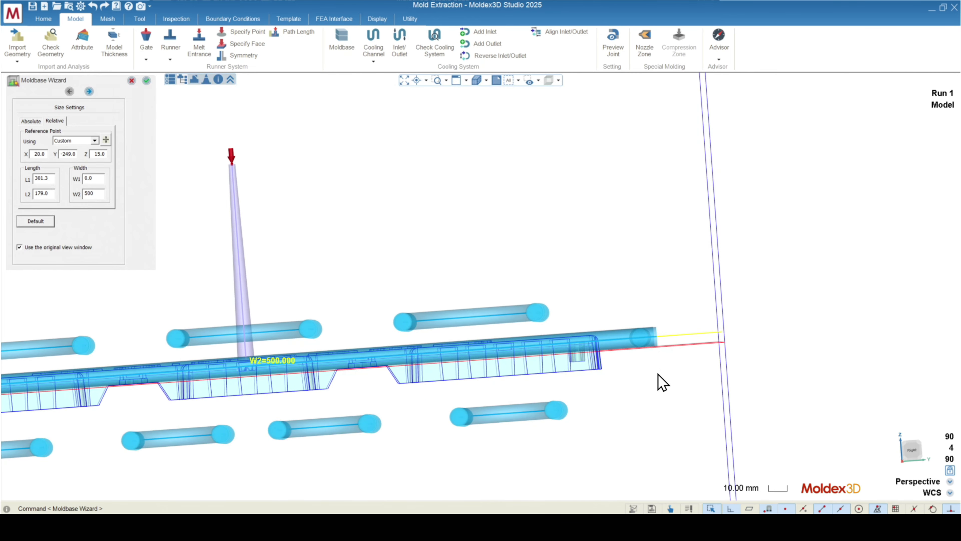
{"action": "scroll", "coordinate": [709, 328], "scroll_direction": "down", "scroll_amount": 5}
{"action": "middle_click_drag", "start_coordinate": [527, 282], "coordinate": [253, 261]}
{"action": "key", "text": "Return"}
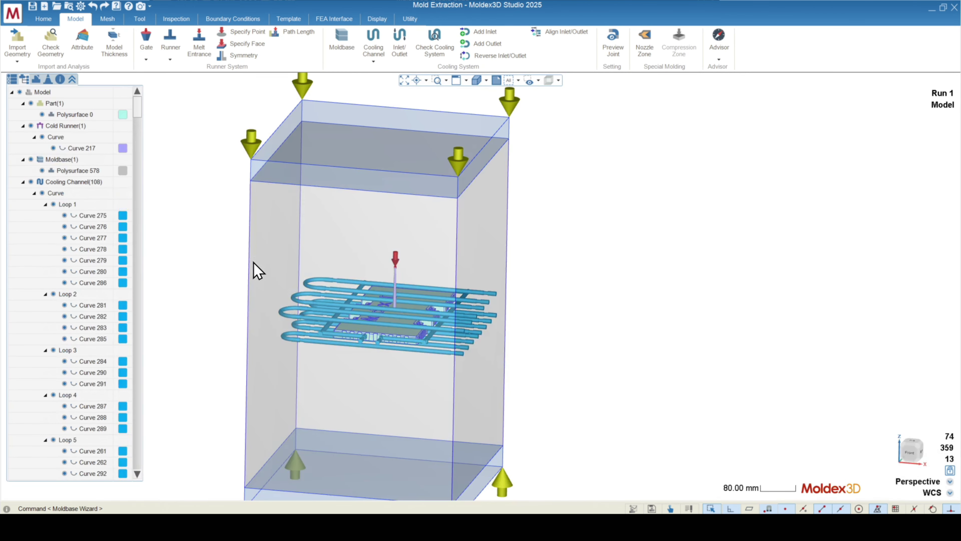
{"action": "scroll", "coordinate": [534, 301], "scroll_direction": "up", "scroll_amount": 5}
{"action": "scroll", "coordinate": [602, 333], "scroll_direction": "down", "scroll_amount": 2}
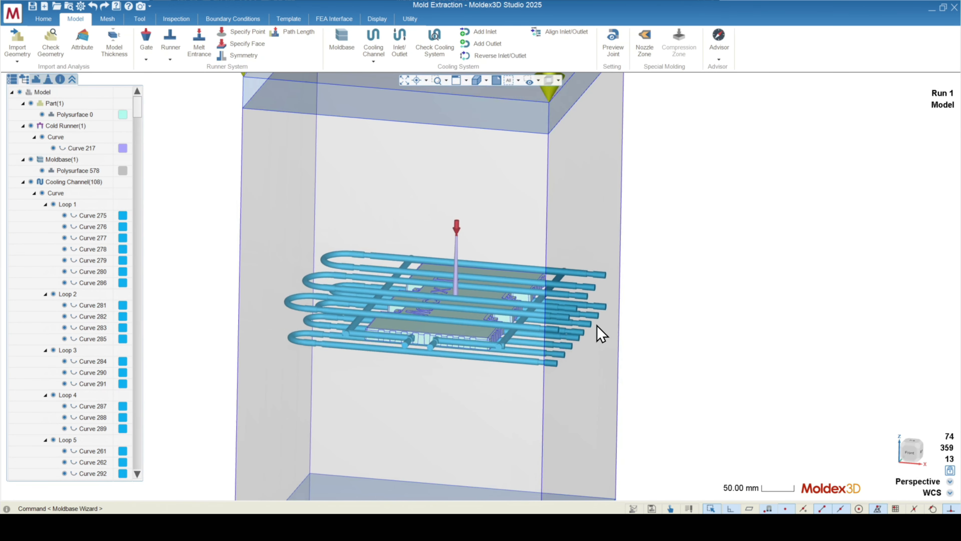
{"action": "mouse_move", "coordinate": [597, 326]}
{"action": "middle_mouse_down"}
{"action": "mouse_move", "coordinate": [573, 303]}
{"action": "mouse_move", "coordinate": [549, 307]}
{"action": "mouse_move", "coordinate": [524, 340]}
{"action": "middle_mouse_up"}
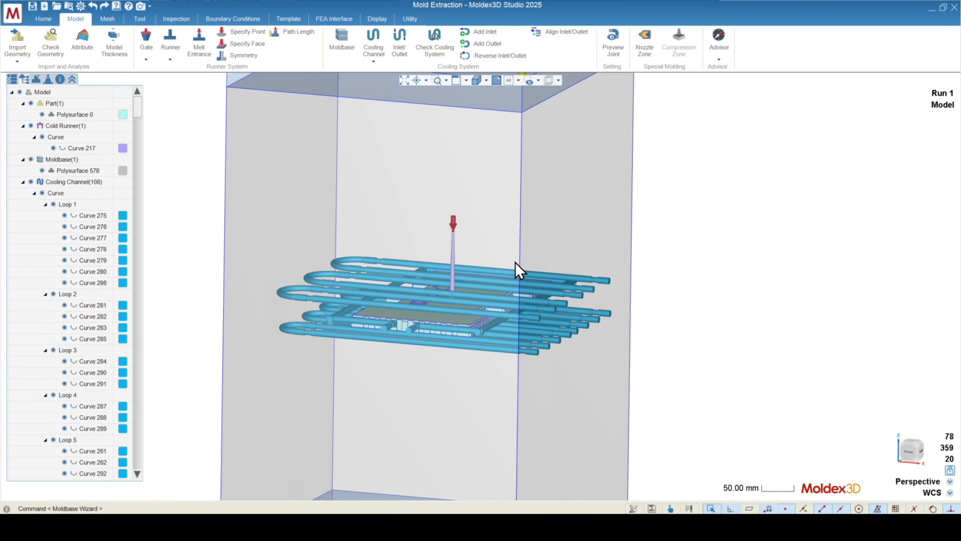